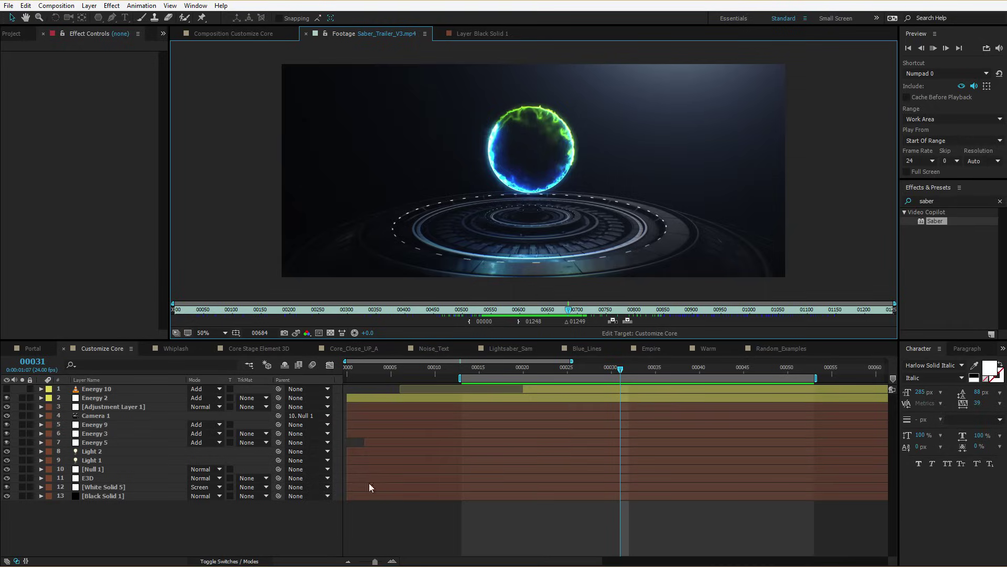
# Play and scrub through the Saber_Trailer_V3.mp4 footage and the Core Stage Element 3D composition to examine the energy effects.
pyautogui.press('space')
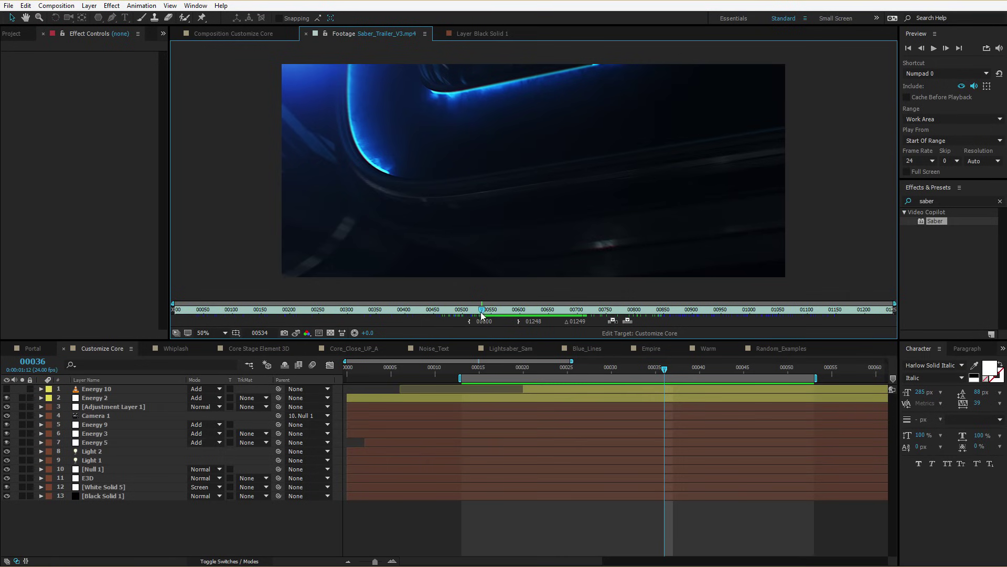
pyautogui.moveTo(481, 314); pyautogui.dragTo(570, 310)
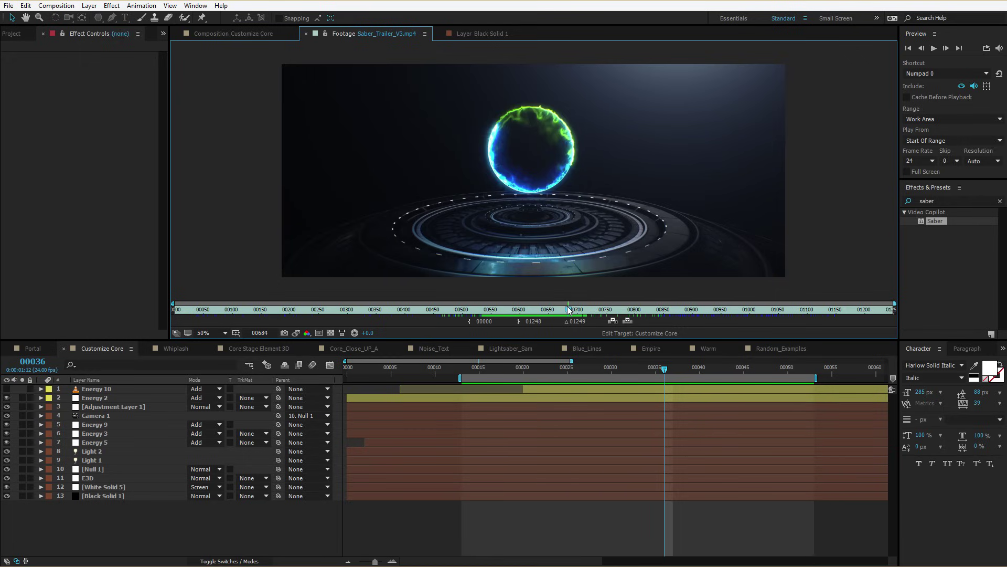
pyautogui.moveTo(620, 370); pyautogui.dragTo(456, 381)
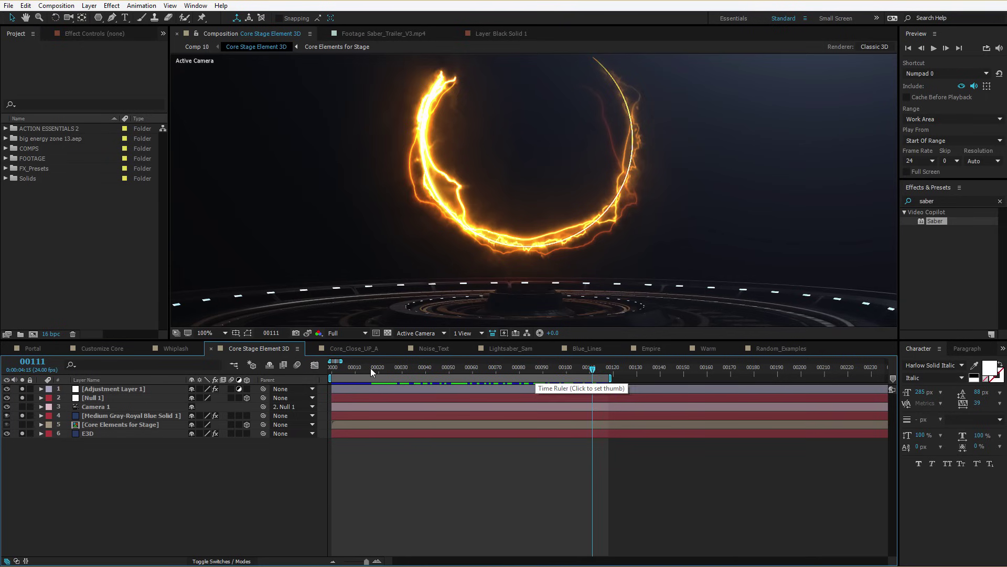
pyautogui.click(436, 368)
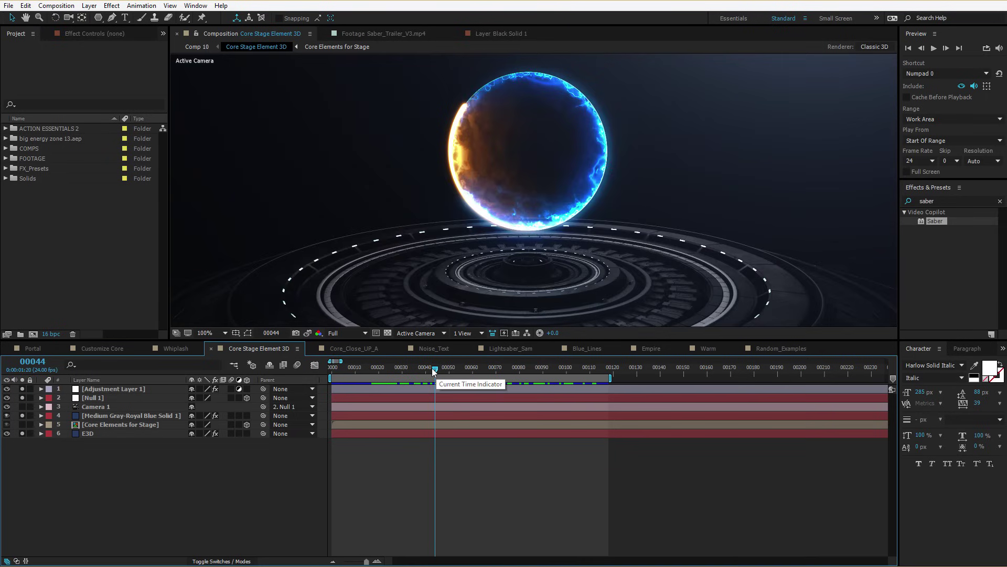
pyautogui.press('space')
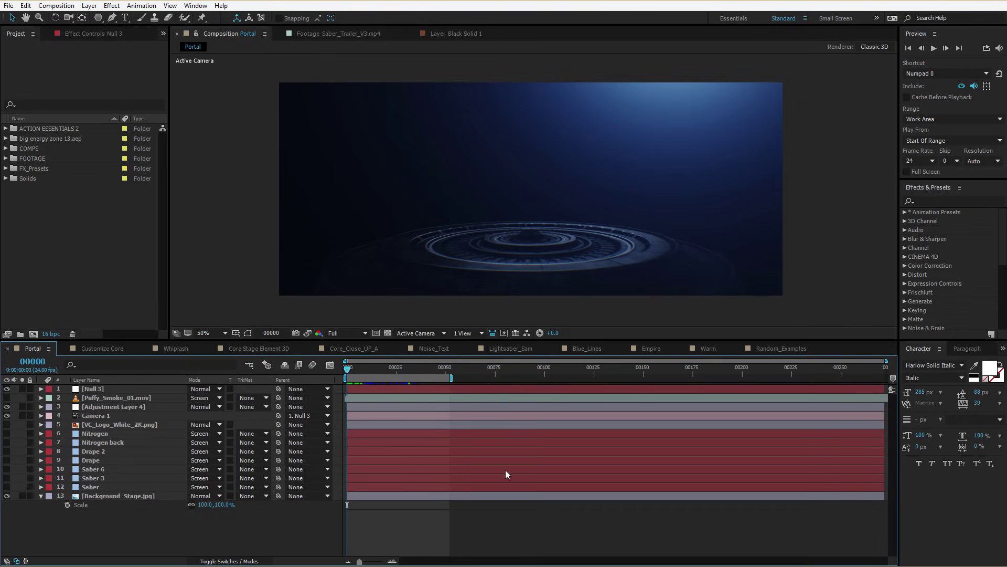
# Create a new solid layer named Saber in the Portal composition.
pyautogui.click(89, 5)
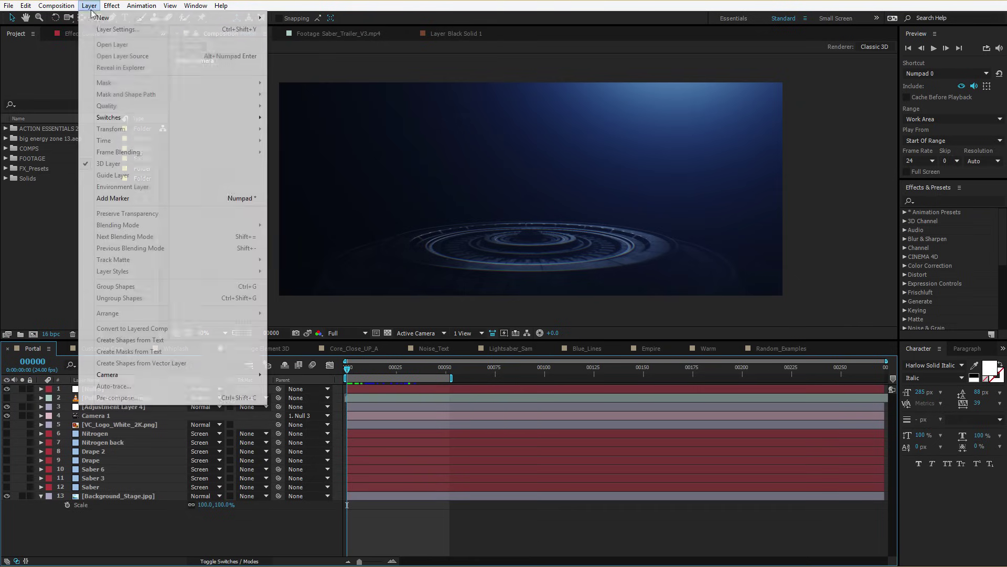
pyautogui.moveTo(94, 18)
pyautogui.click(296, 30)
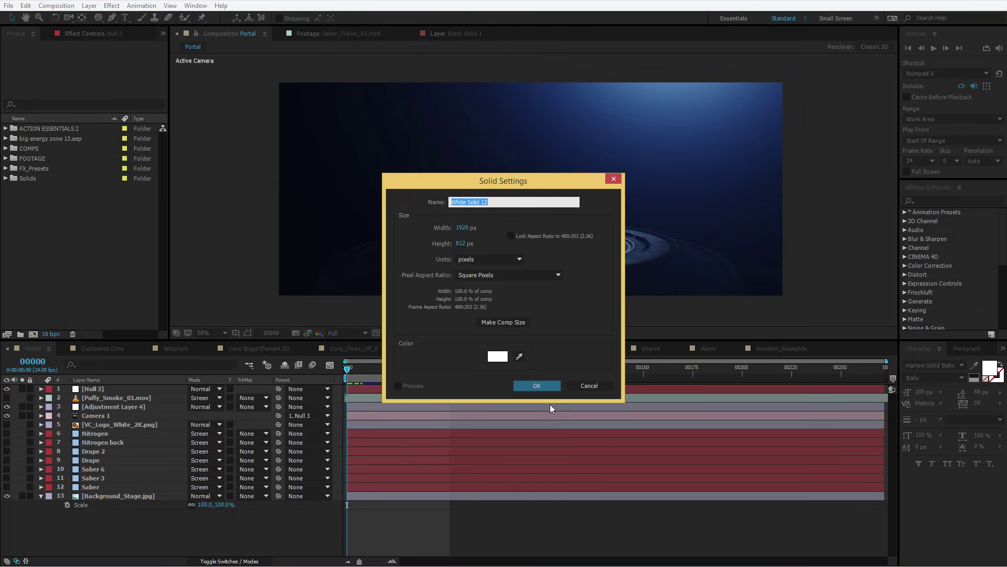
pyautogui.write('Saber')
pyautogui.press('Return')
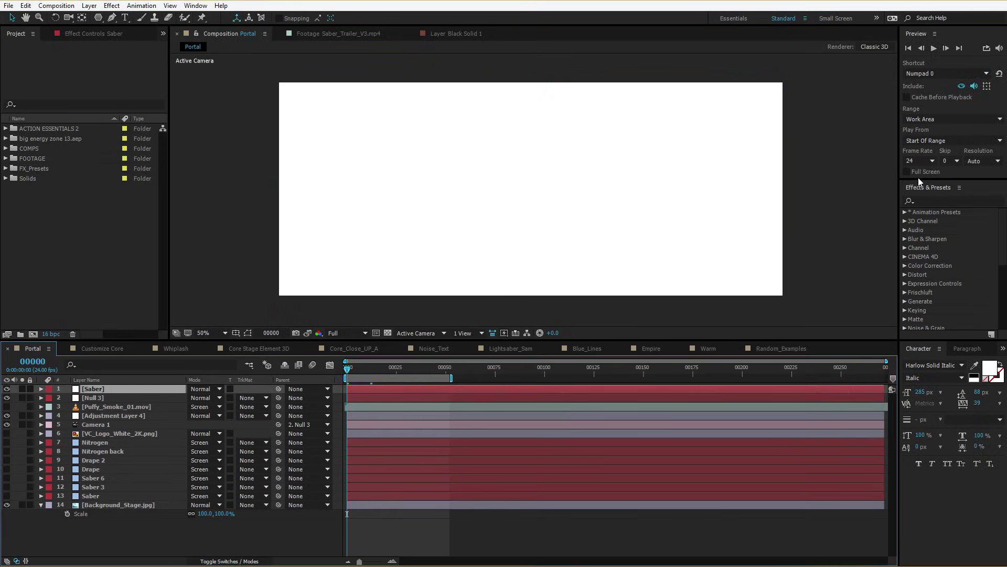
# Find the Video Copilot Saber effect and apply it to the new Saber solid.
pyautogui.click(940, 200)
pyautogui.write('saber')
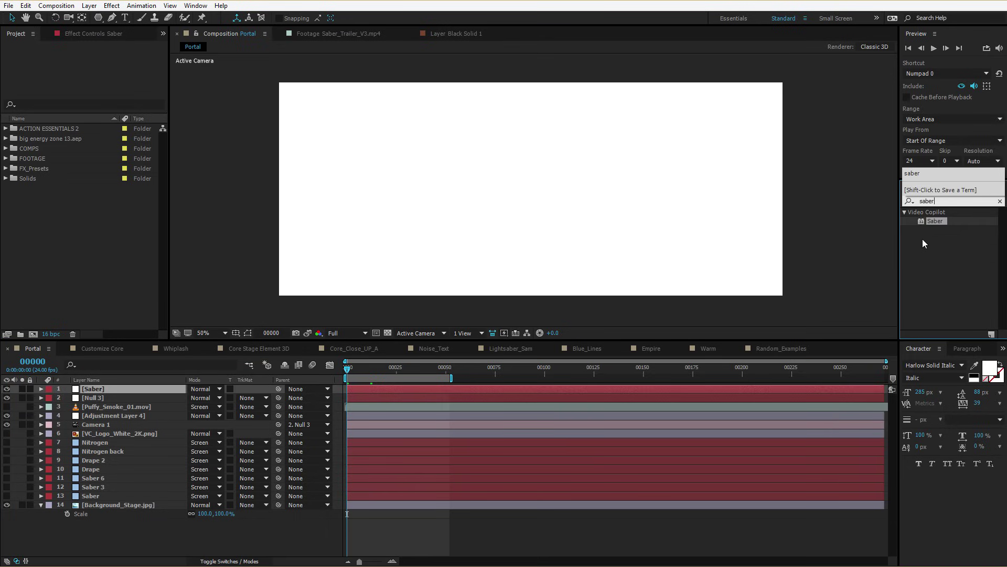
pyautogui.moveTo(936, 226); pyautogui.dragTo(577, 183)
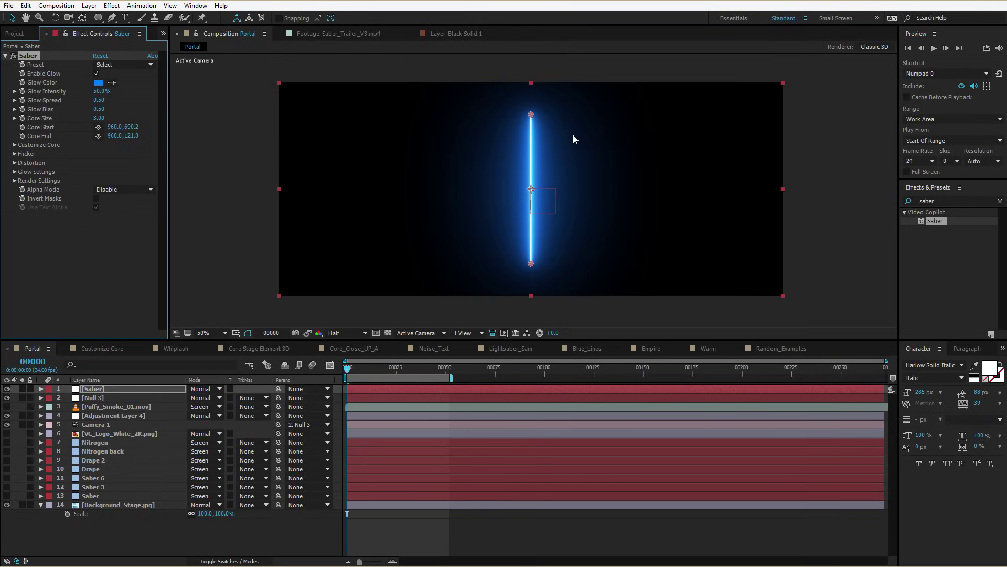
# Move the saber's core end to about 1652, 336 and its core start to about 354, 550.
pyautogui.moveTo(531, 115); pyautogui.dragTo(713, 171)
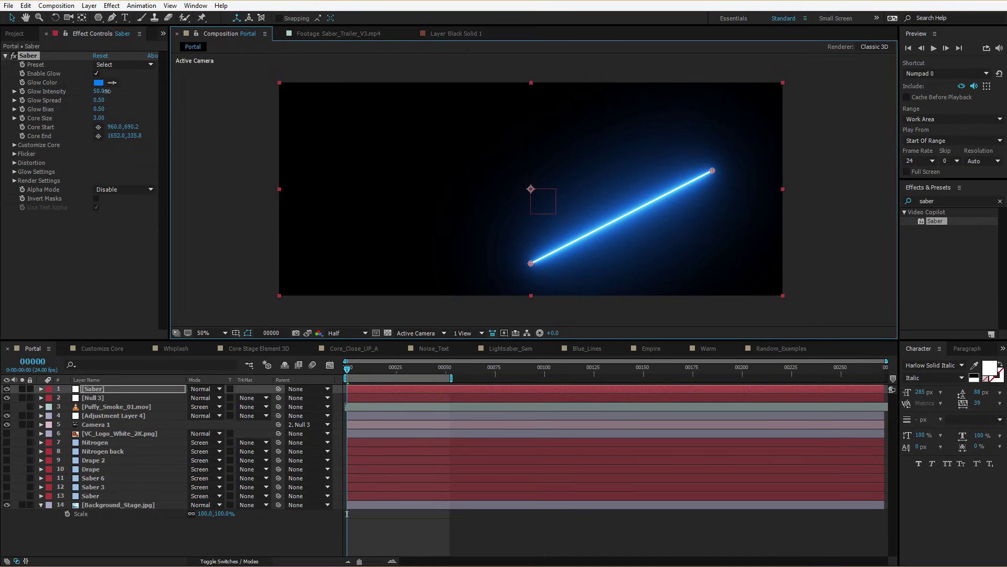
pyautogui.moveTo(107, 90)
pyautogui.mouseDown()
pyautogui.moveTo(168, 93)
pyautogui.moveTo(108, 95)
pyautogui.mouseUp()
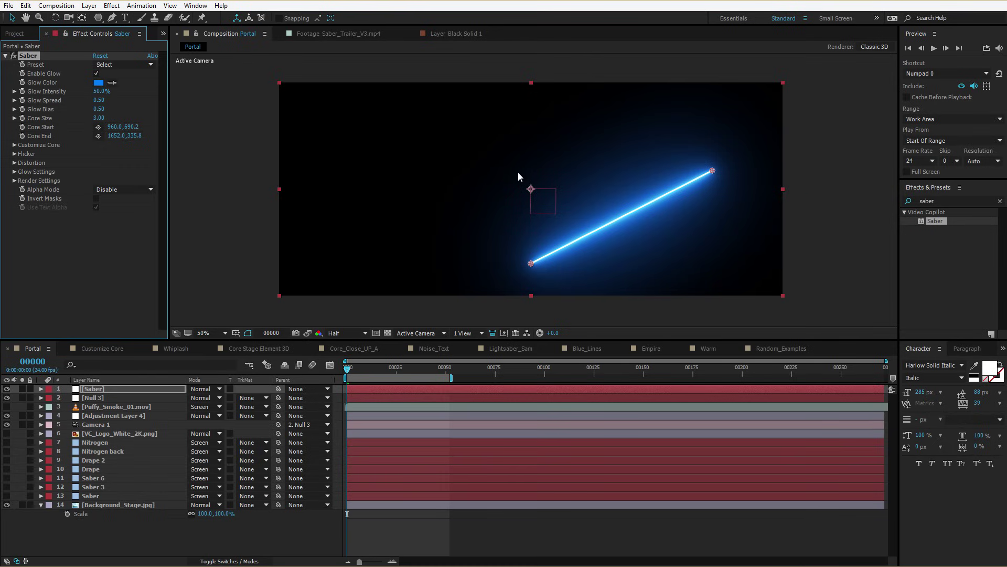
pyautogui.click(98, 83)
pyautogui.moveTo(476, 386); pyautogui.dragTo(475, 435)
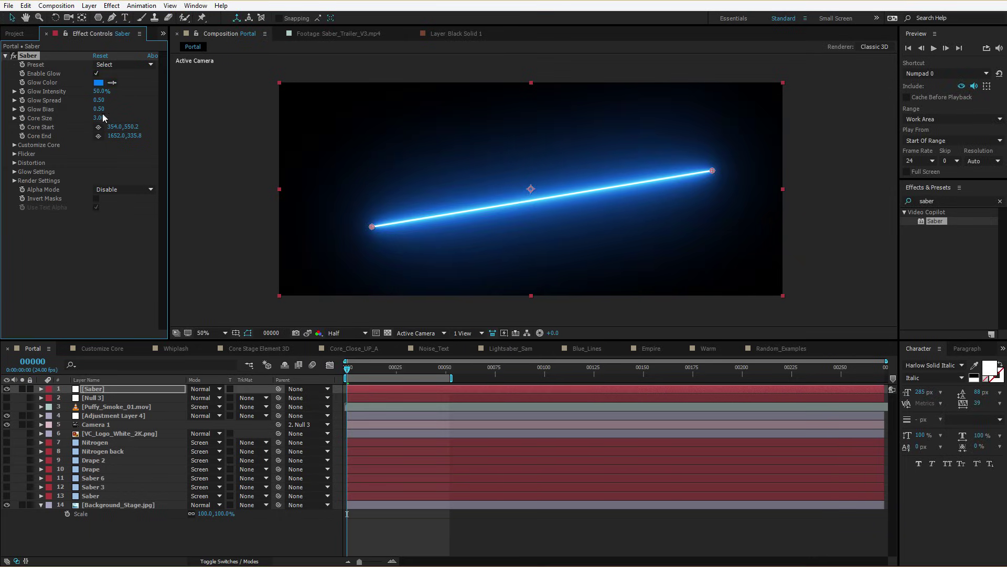
# Try a glow intensity of 124% and a glow spread of 0.91 on the saber, and undo these changes.
pyautogui.click(96, 74)
pyautogui.moveTo(128, 91)
pyautogui.mouseDown()
pyautogui.moveTo(147, 90)
pyautogui.moveTo(99, 101)
pyautogui.moveTo(138, 92)
pyautogui.mouseUp()
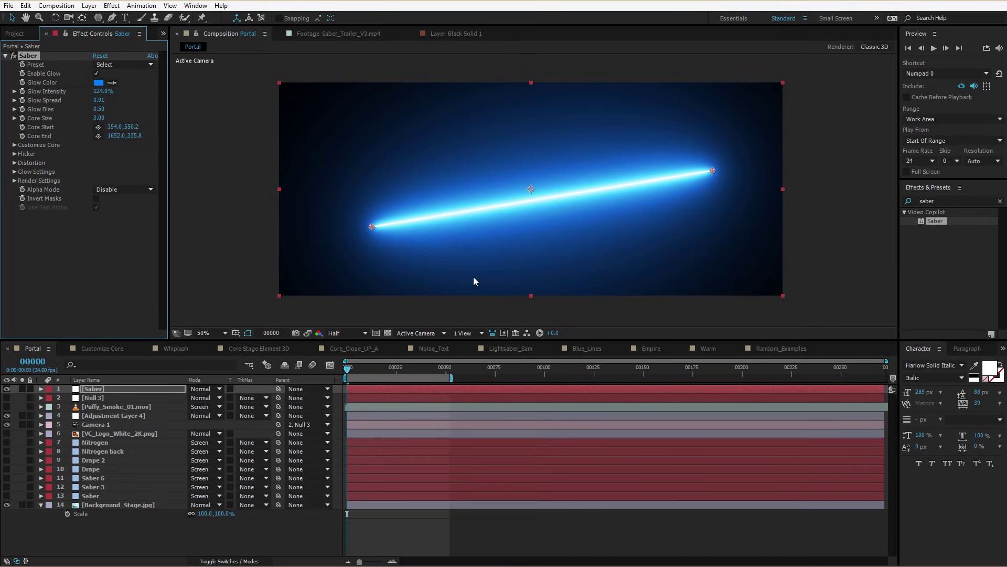
pyautogui.hotkey('ctrl', 'z')
pyautogui.hotkey('ctrl', 'z')
pyautogui.hotkey('ctrl', 'z')
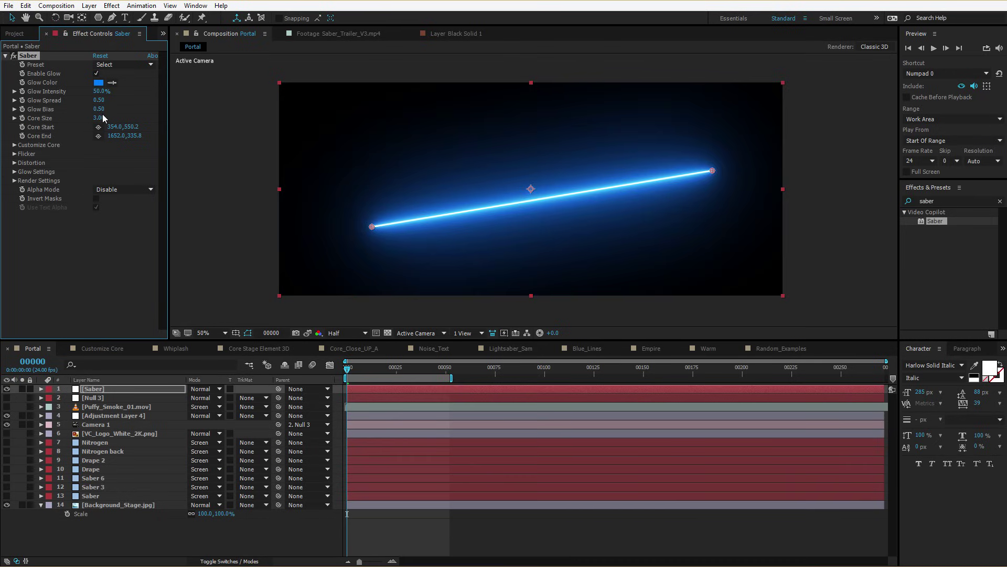
# Try a glow bias of 0.38 with a glow intensity of 85%, and reset the Saber effect to its defaults.
pyautogui.moveTo(100, 109); pyautogui.dragTo(93, 110)
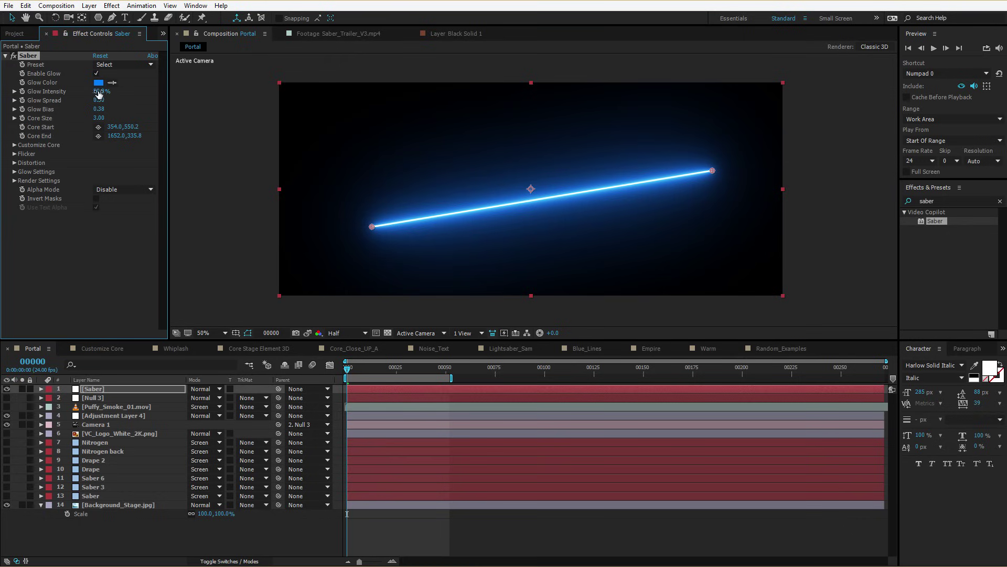
pyautogui.moveTo(98, 92); pyautogui.dragTo(123, 114)
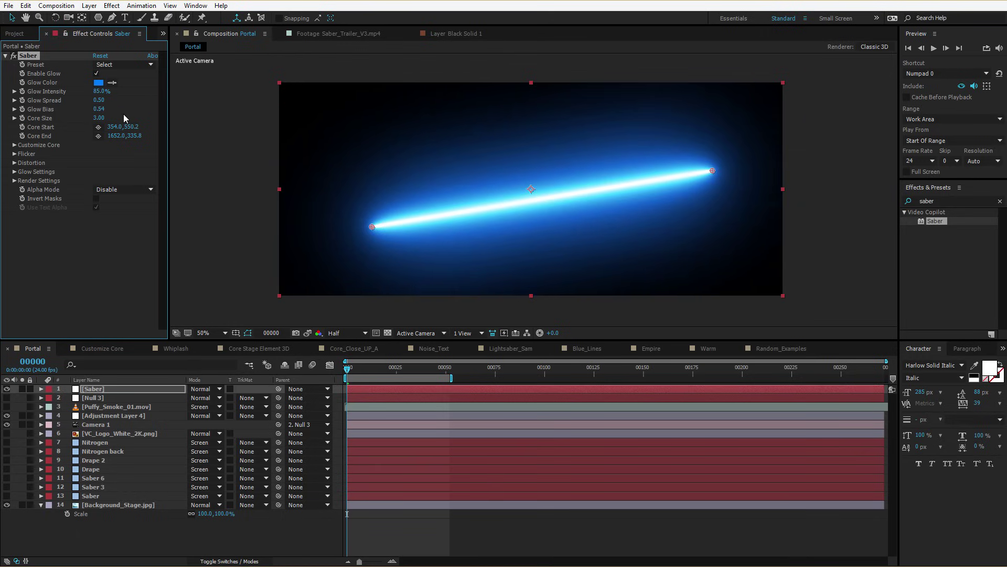
pyautogui.hotkey('ctrl', 'z')
pyautogui.hotkey('ctrl', 'z')
pyautogui.hotkey('ctrl', 'z')
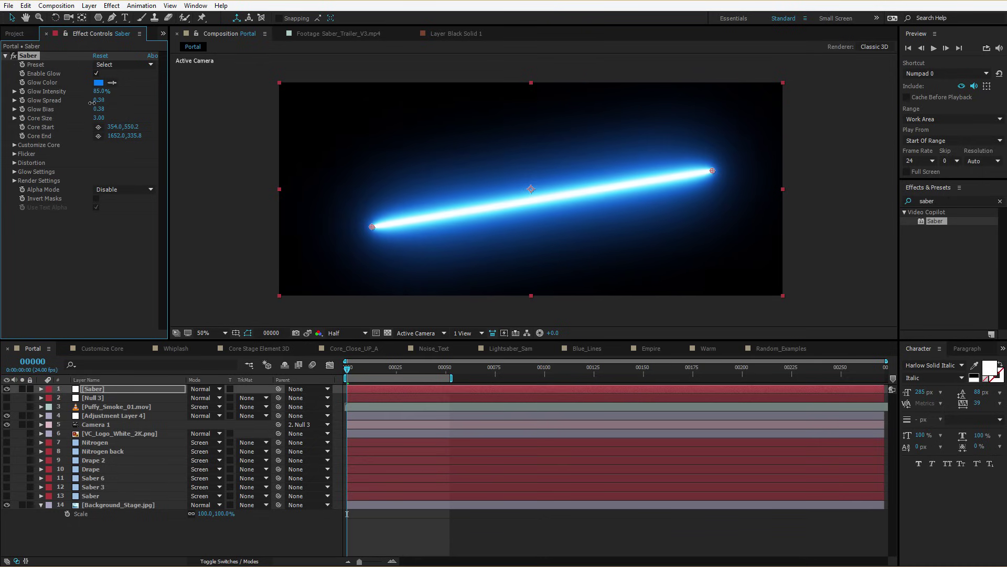
pyautogui.click(100, 56)
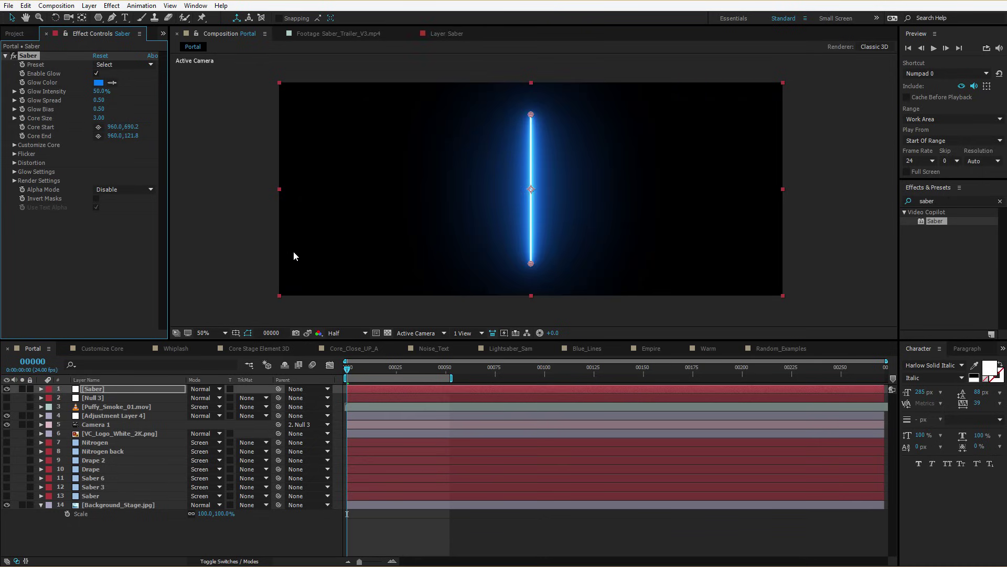
# Expand the Saber effect's core customization settings and examine the available core types.
pyautogui.click(14, 145)
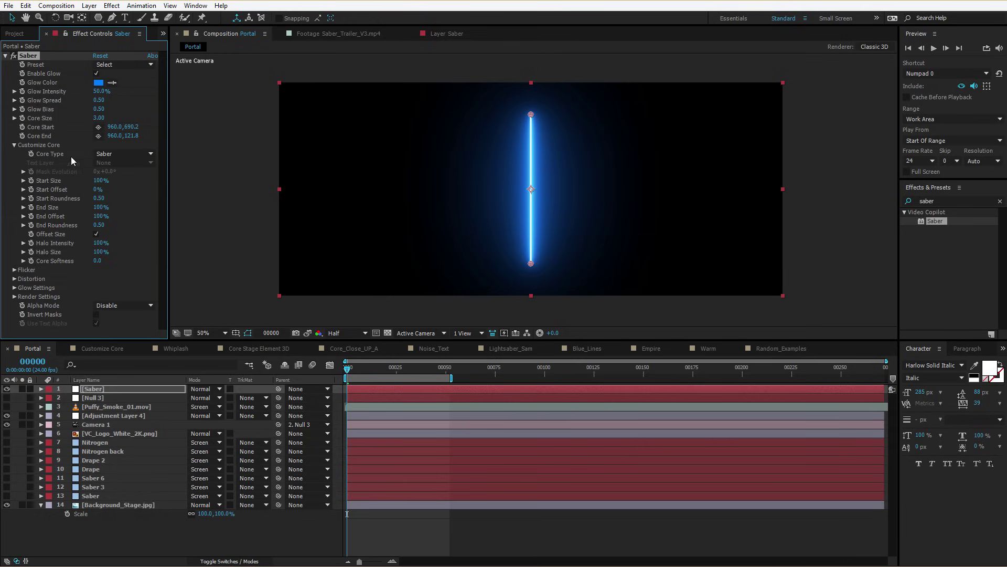
pyautogui.click(122, 154)
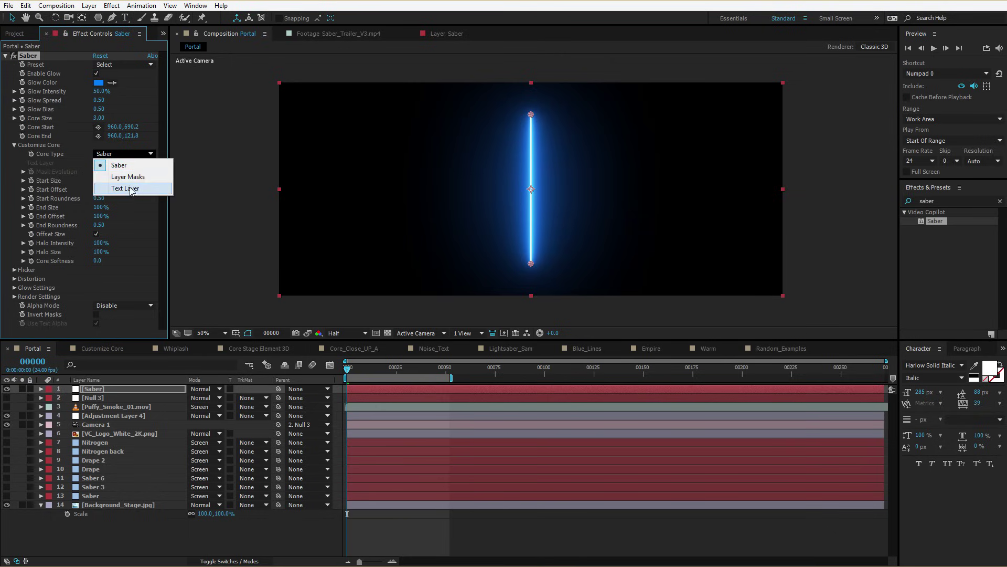
pyautogui.click(52, 196)
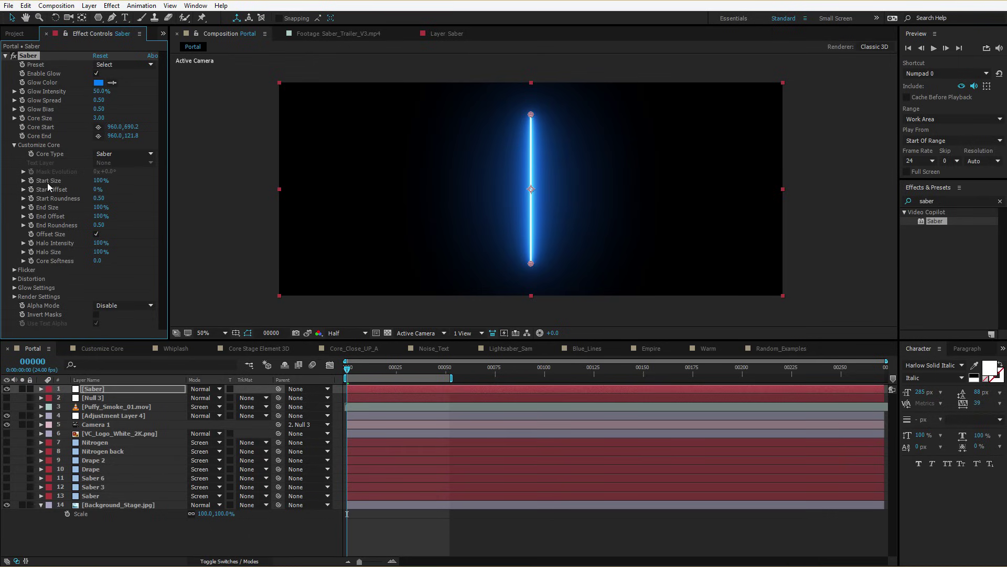
# Taper the saber with a start size of 8%, and try out different start offset and end size values.
pyautogui.moveTo(94, 181); pyautogui.dragTo(34, 207)
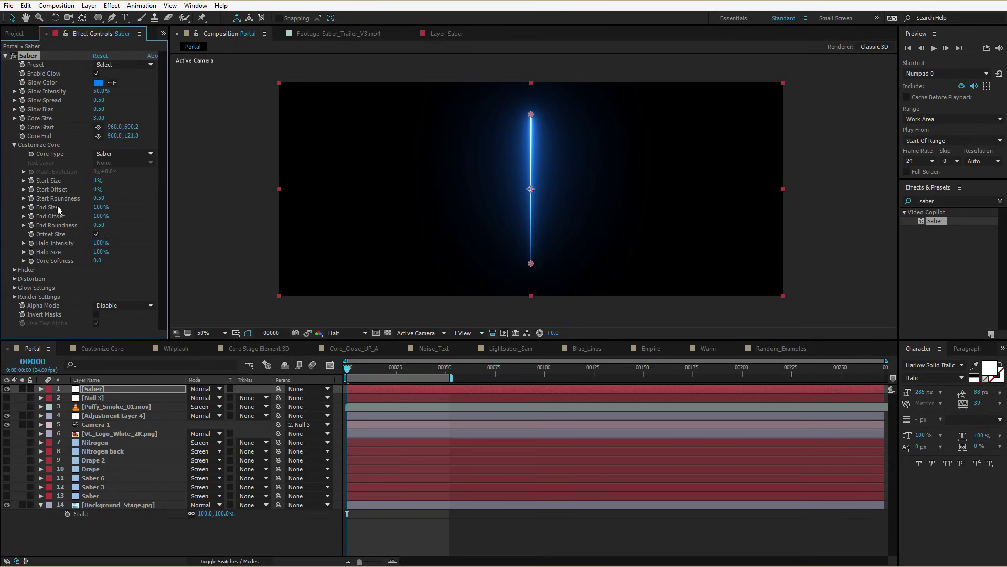
pyautogui.moveTo(94, 190); pyautogui.dragTo(68, 209)
pyautogui.moveTo(100, 190); pyautogui.dragTo(46, 216)
pyautogui.moveTo(100, 207); pyautogui.dragTo(107, 256)
# Set the core's halo intensity to 150% and try a glow intensity of 111%.
pyautogui.press('/')
pyautogui.hotkey('ctrl', 'j')
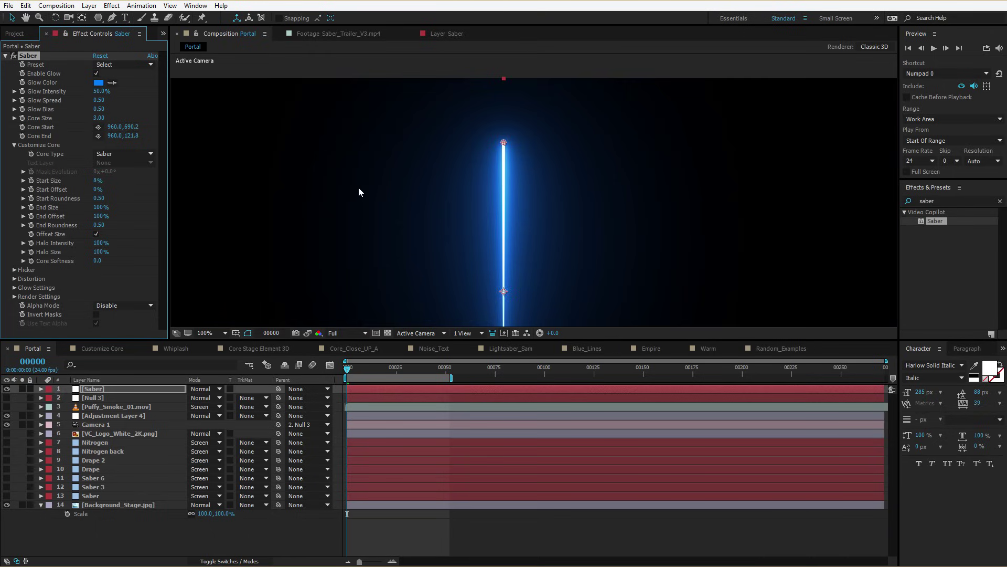
pyautogui.moveTo(100, 242); pyautogui.dragTo(131, 251)
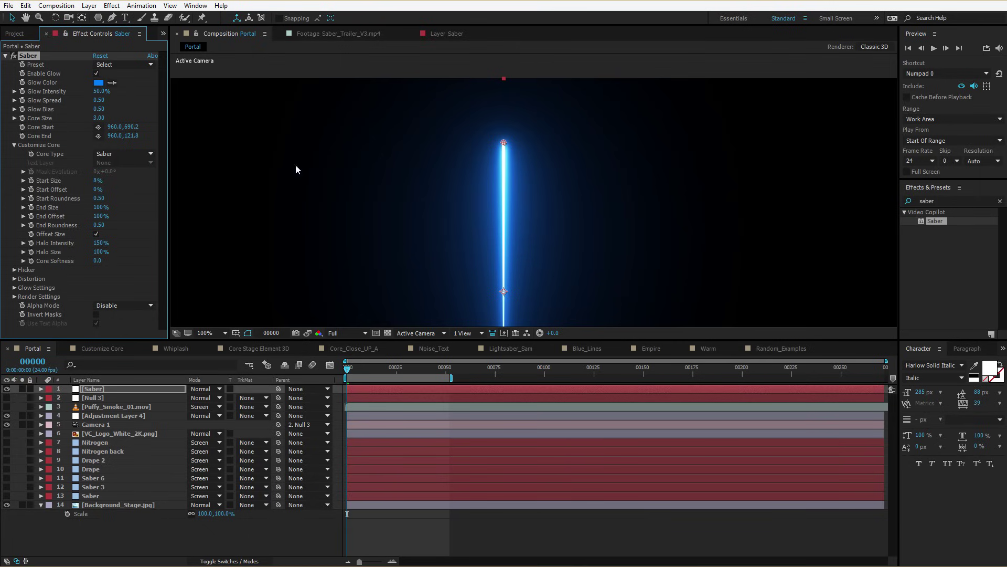
pyautogui.moveTo(99, 93); pyautogui.dragTo(123, 86)
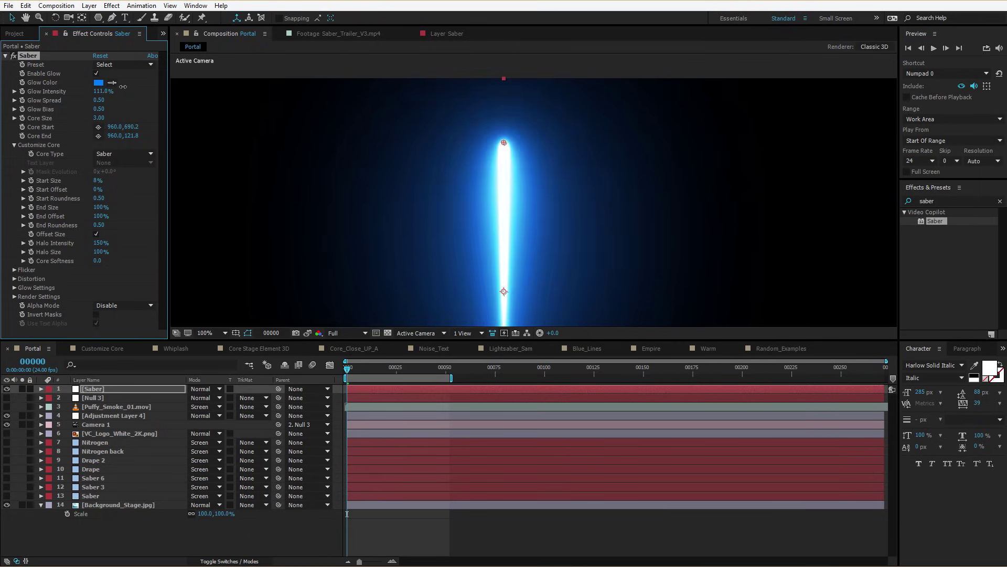
pyautogui.hotkey('ctrl', 'z')
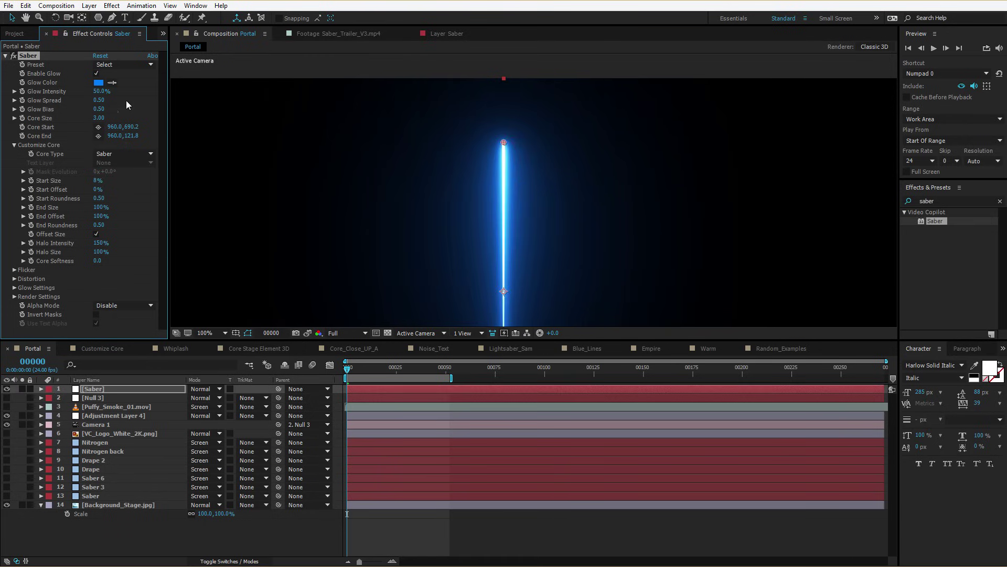
pyautogui.press(',')
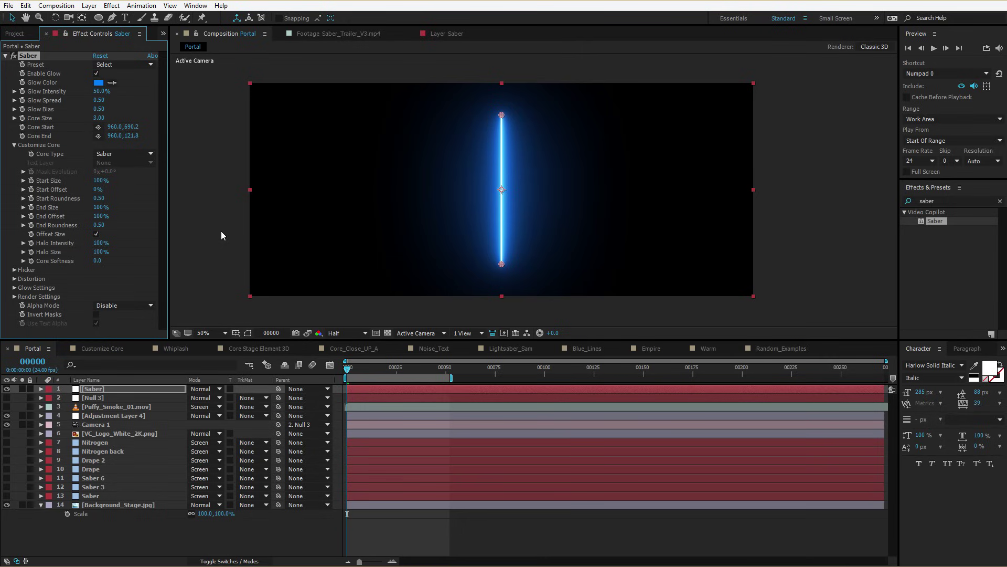
# Draw a circular mask centred on the Saber layer and set the effect's core type to Layer Masks.
pyautogui.click(100, 19)
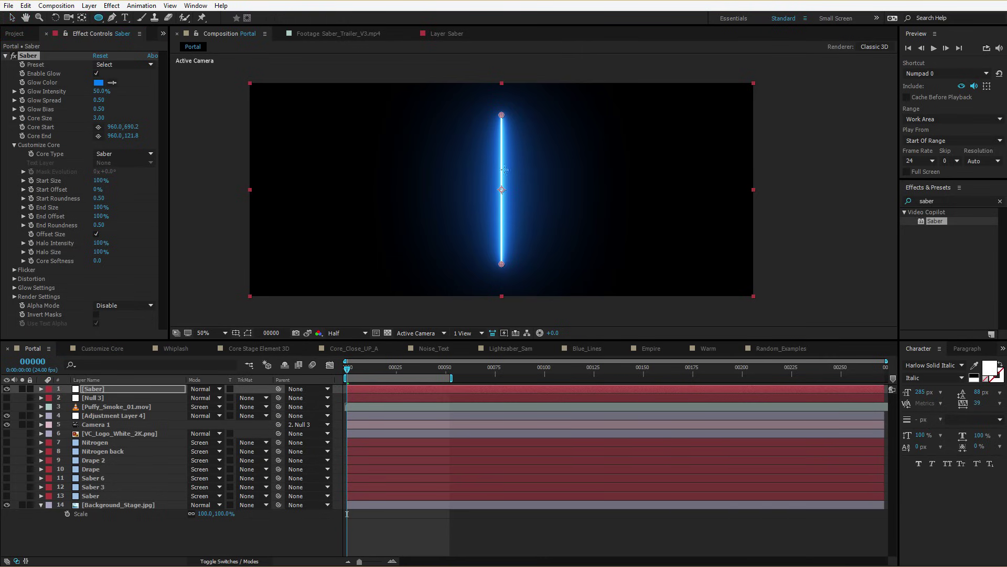
pyautogui.moveTo(502, 190); pyautogui.dragTo(556, 244)
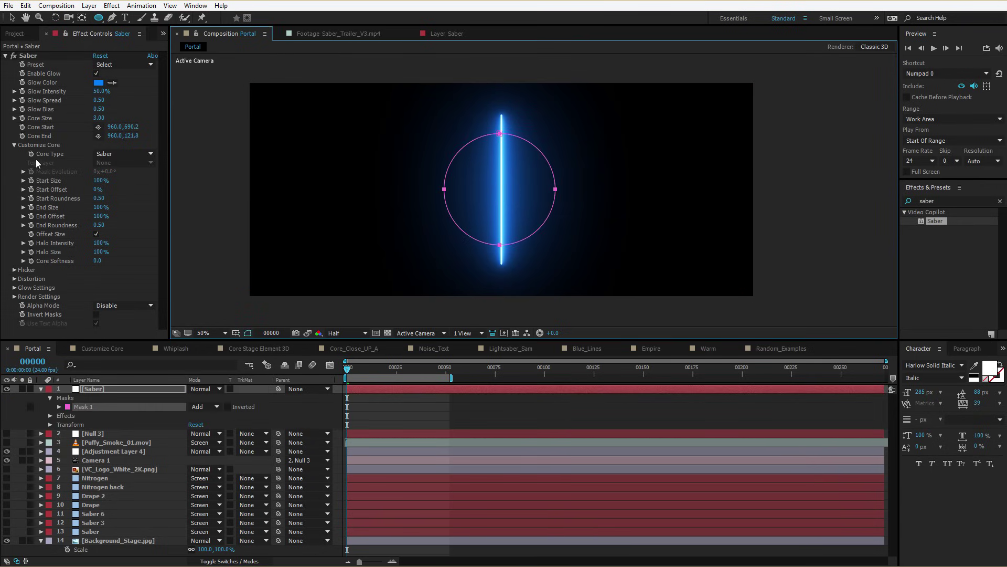
pyautogui.click(116, 154)
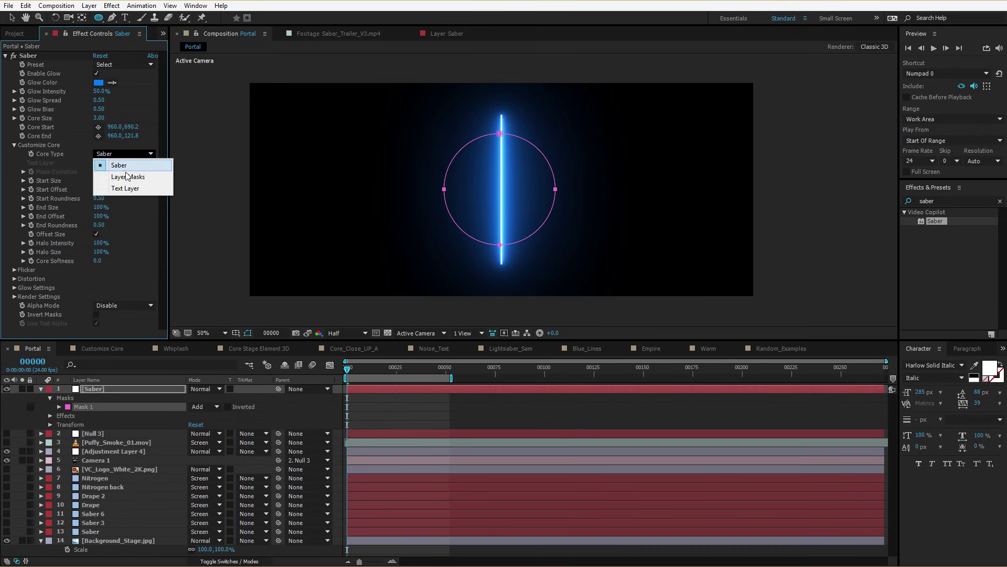
pyautogui.click(129, 177)
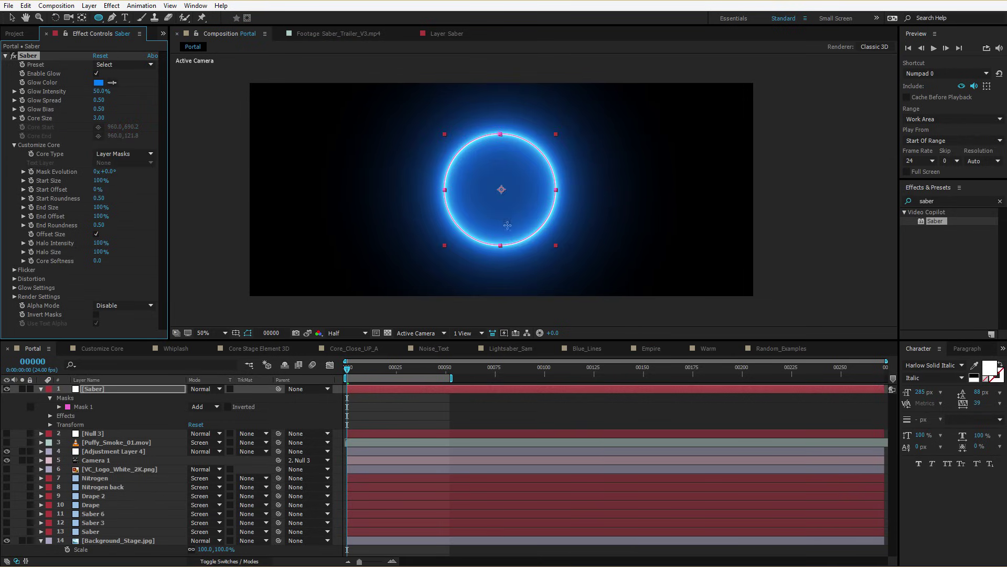
pyautogui.click(530, 147)
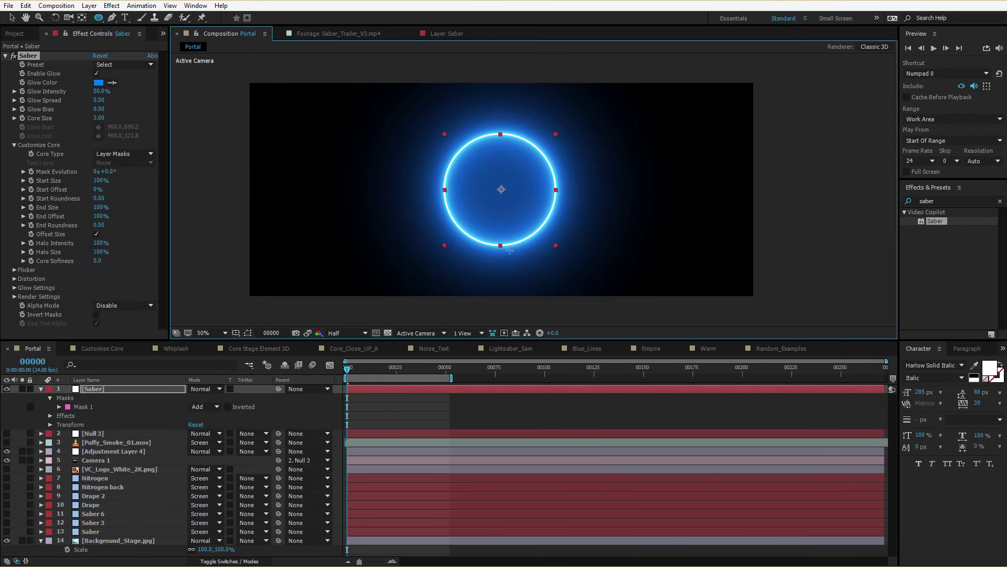
# Set the masked core's end size to 0% so the glowing ring tapers along the circle.
pyautogui.click(88, 130)
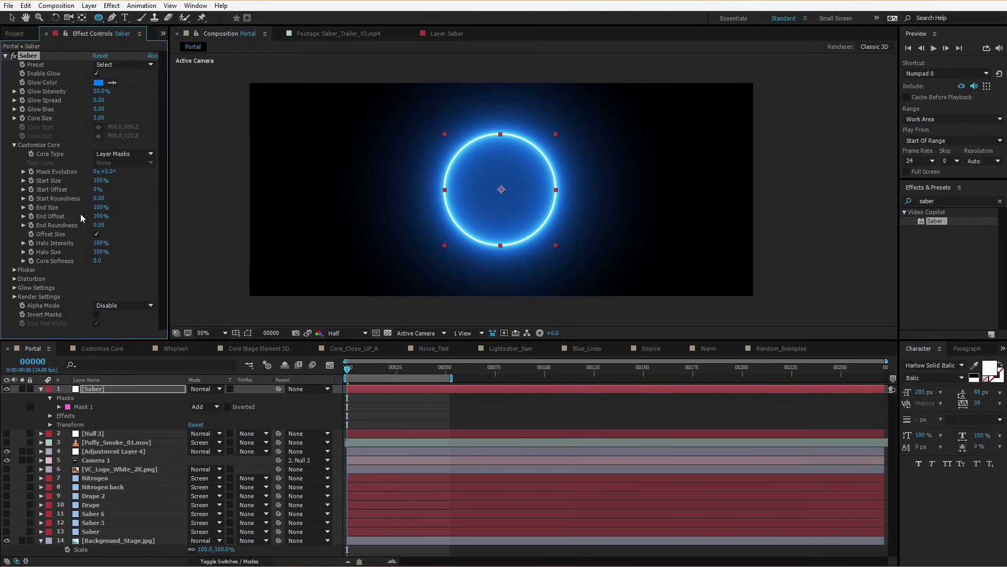
pyautogui.moveTo(99, 208); pyautogui.dragTo(4, 221)
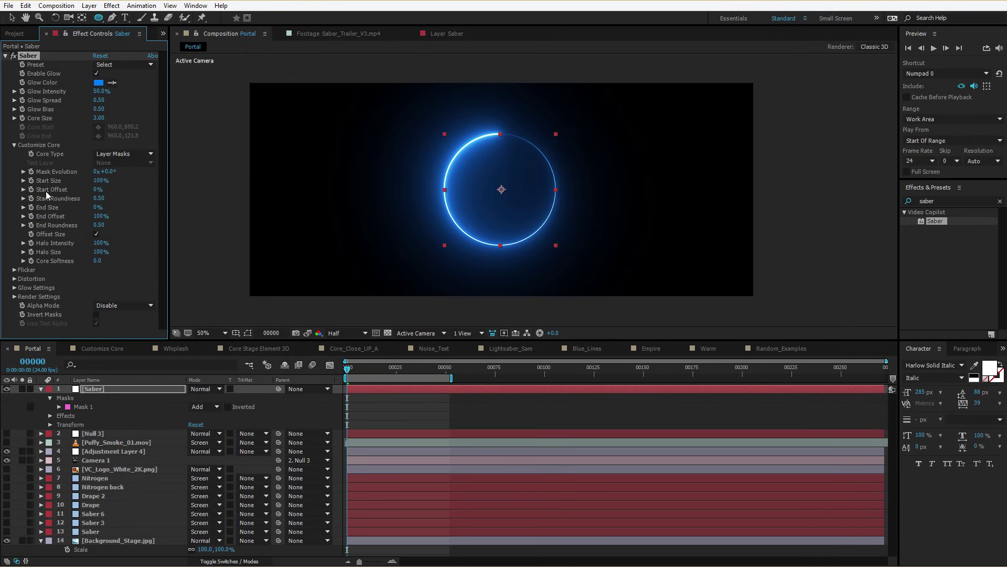
# Keyframe the core's start offset from 100% at frame 0 to 0% at frame 38, with a start roundness of 0.91.
pyautogui.moveTo(94, 192); pyautogui.dragTo(119, 185)
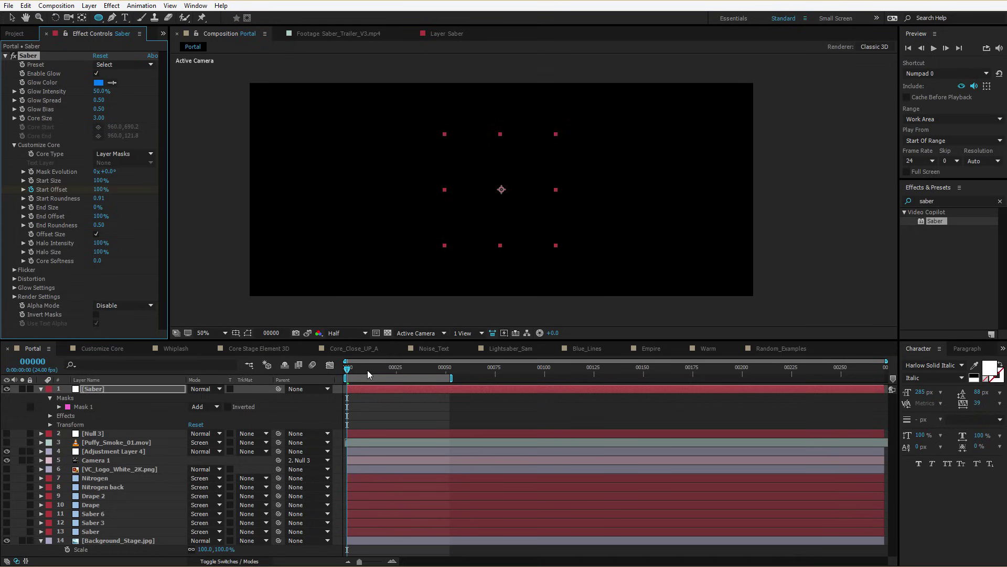
pyautogui.moveTo(367, 370); pyautogui.dragTo(421, 370)
pyautogui.moveTo(99, 189); pyautogui.dragTo(14, 210)
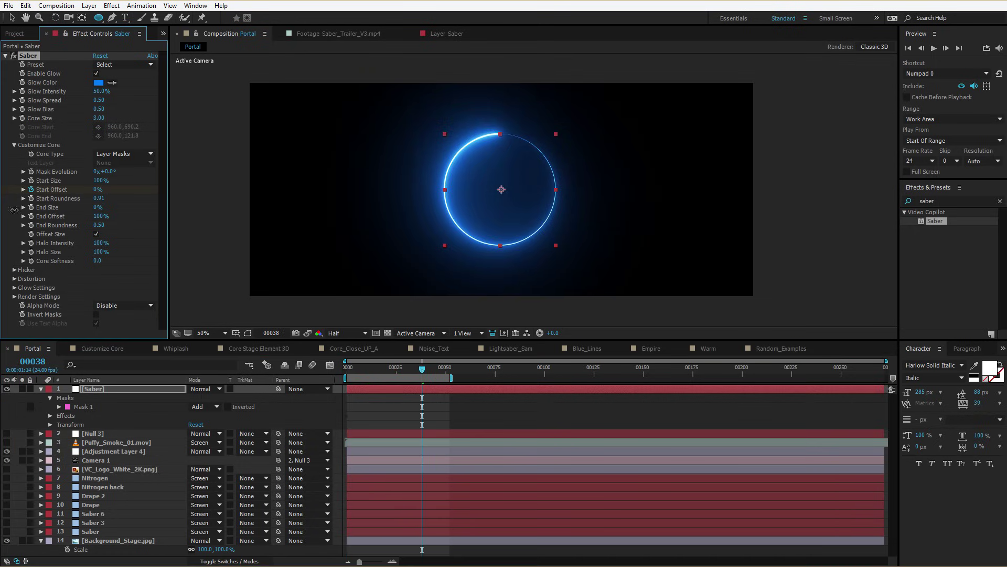
pyautogui.moveTo(403, 366); pyautogui.dragTo(429, 367)
pyautogui.click(439, 389)
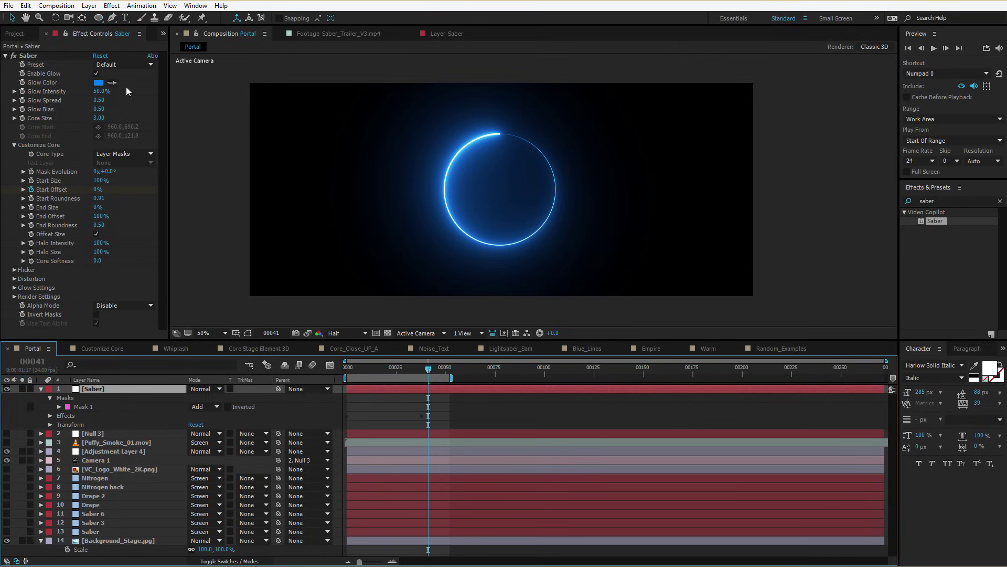
# Try the Patronus preset on the animated ring and preview the reveal.
pyautogui.click(111, 69)
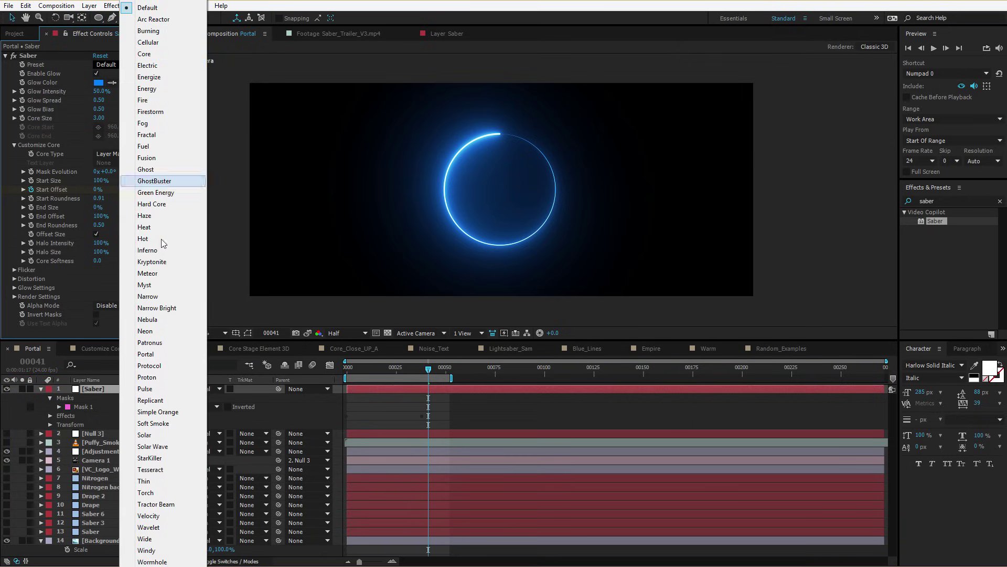
pyautogui.click(170, 342)
pyautogui.press('space')
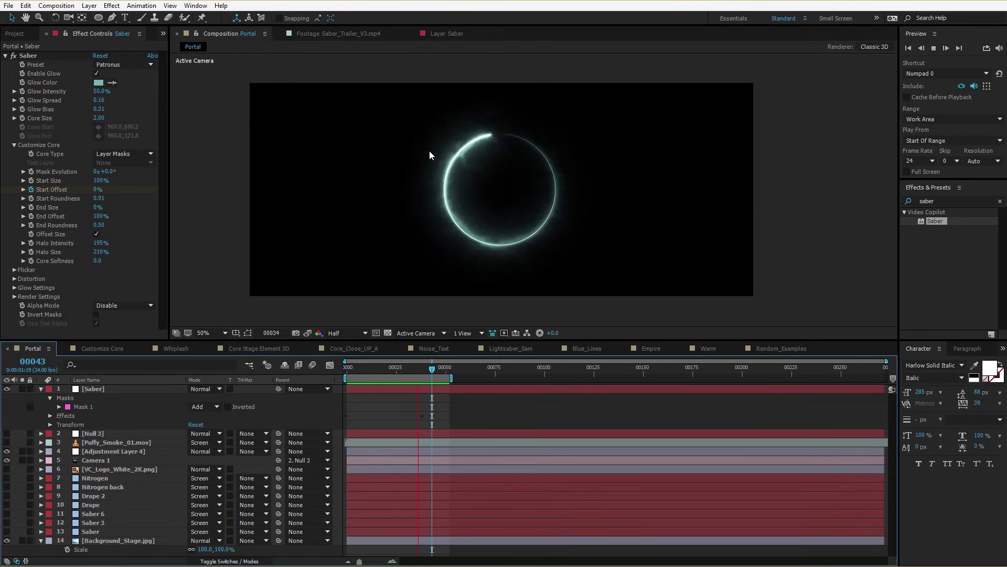
pyautogui.click(396, 368)
pyautogui.moveTo(402, 371); pyautogui.dragTo(436, 368)
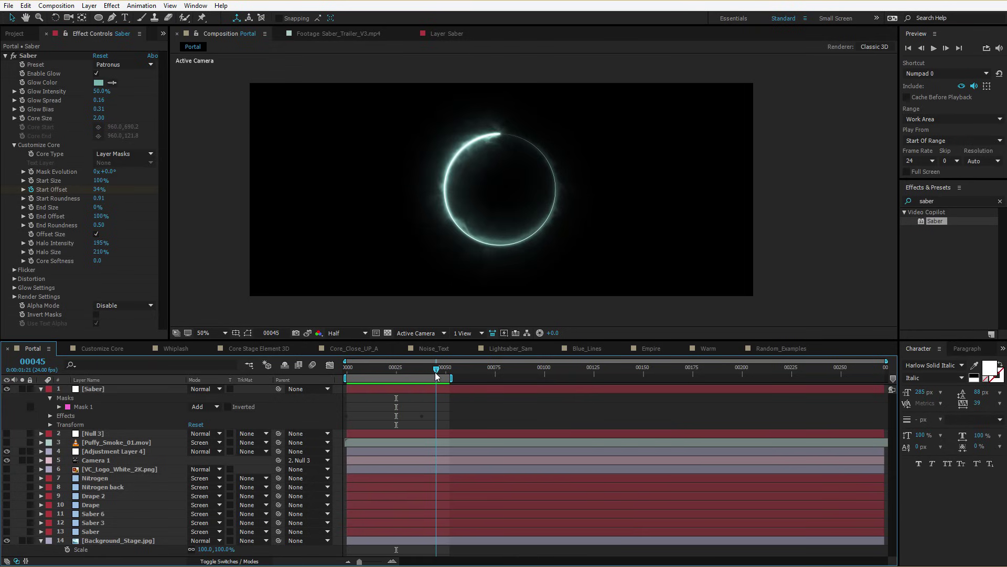
# Change the Patronus ring's glow color to blue and preview the animation.
pyautogui.click(98, 83)
pyautogui.moveTo(473, 369)
pyautogui.mouseDown()
pyautogui.moveTo(464, 344)
pyautogui.moveTo(474, 400)
pyautogui.moveTo(474, 389)
pyautogui.mouseUp()
pyautogui.click(460, 333)
pyautogui.click(556, 334)
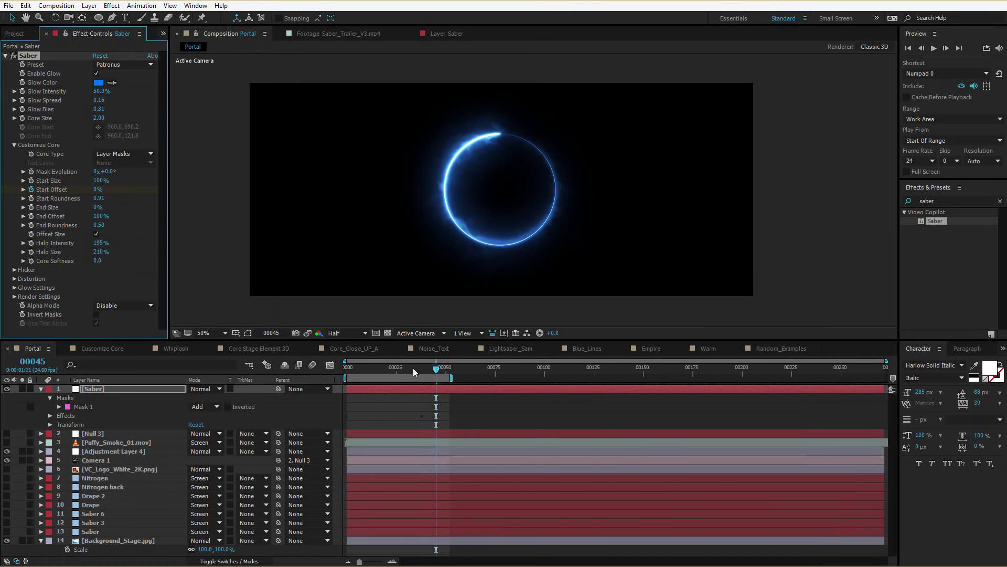
pyautogui.moveTo(413, 367); pyautogui.dragTo(439, 369)
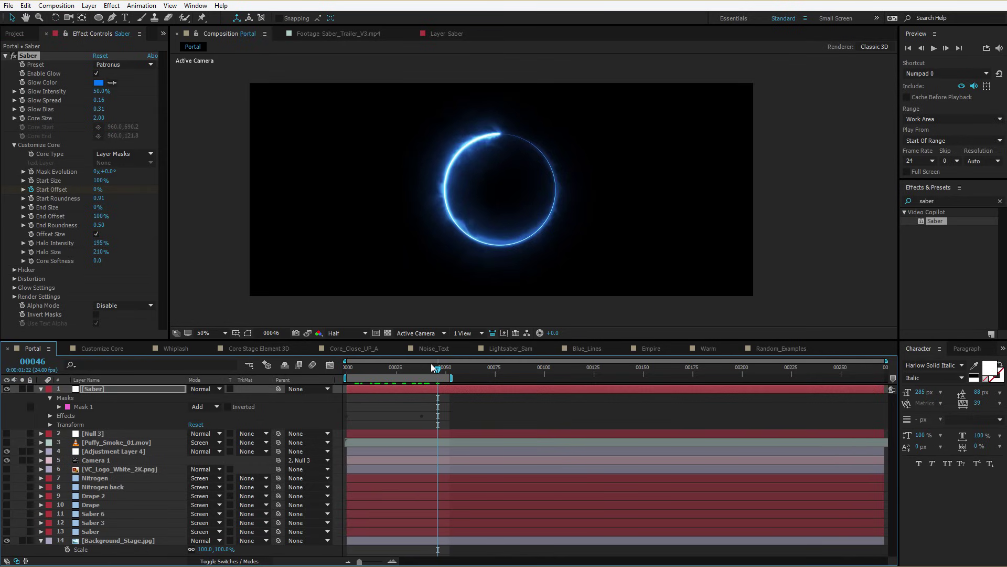
pyautogui.moveTo(431, 364); pyautogui.dragTo(427, 364)
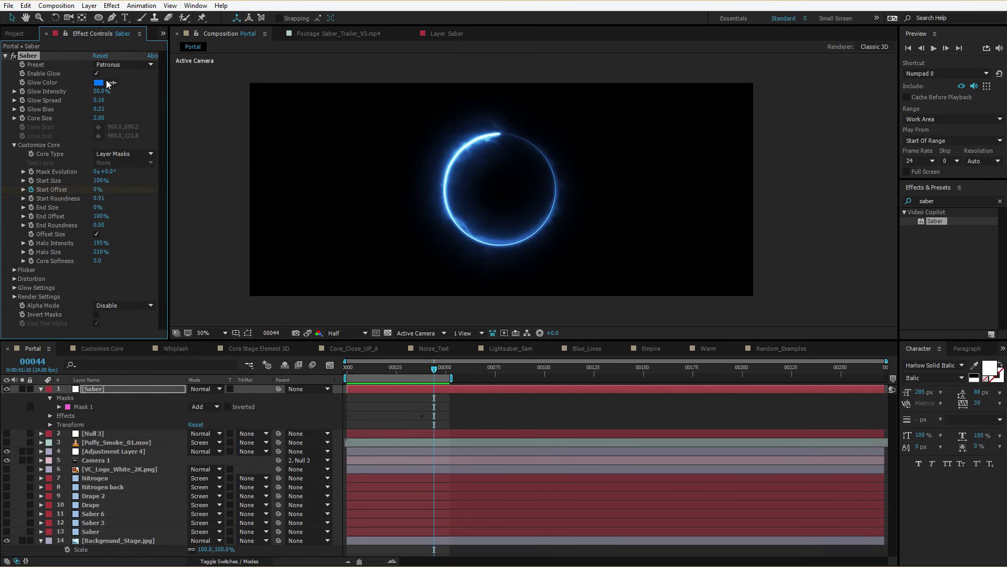
# Try the Energize preset on the ring and play back the animation.
pyautogui.click(118, 65)
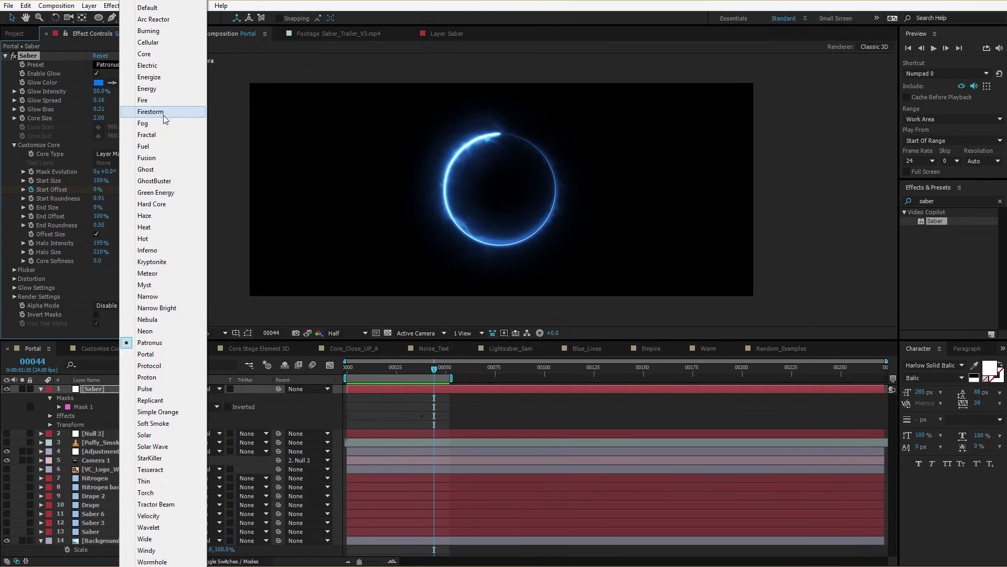
pyautogui.click(152, 78)
pyautogui.press('space')
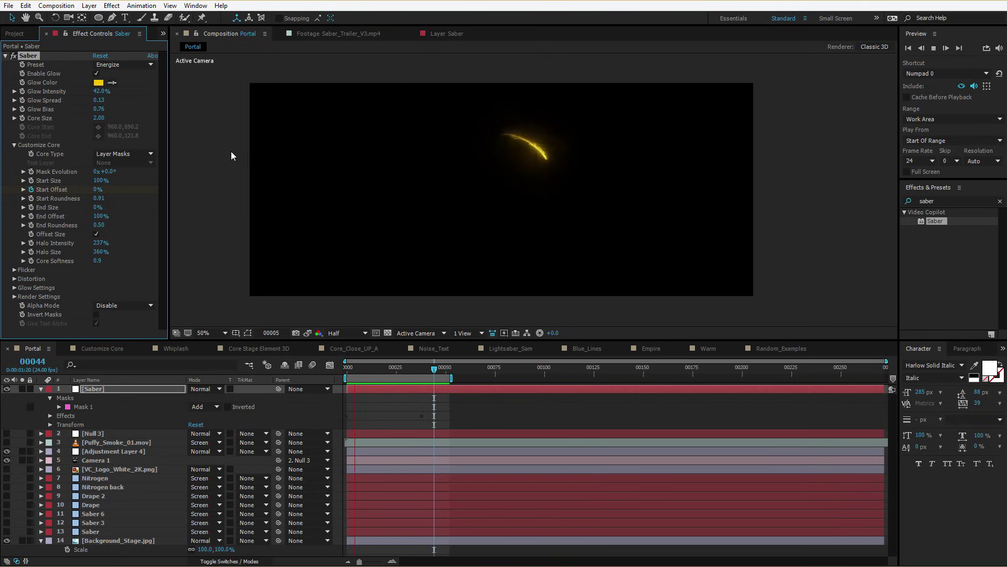
pyautogui.press('space')
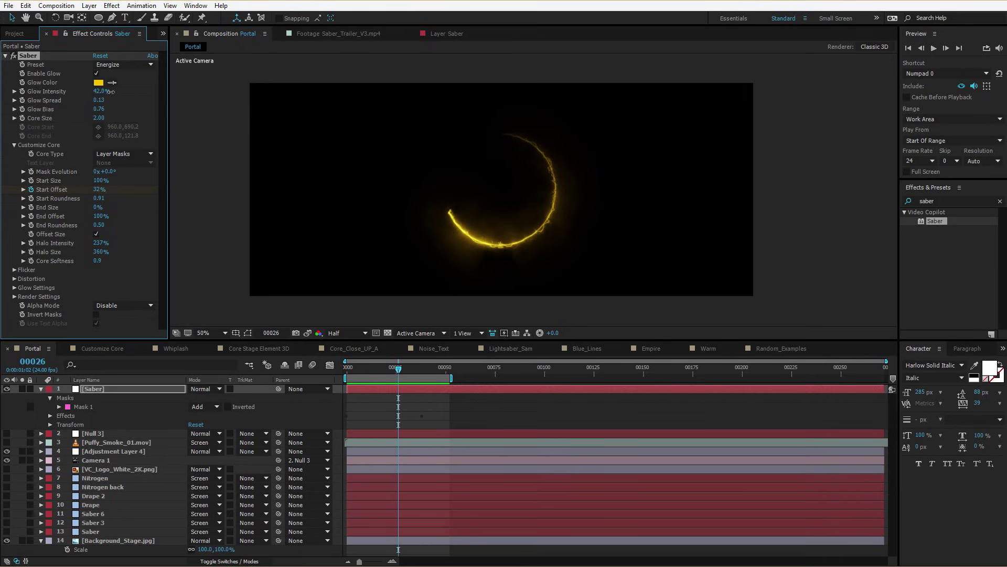
# Raise the Energize ring's glow intensity to 90%, change its glow color to bright green, and preview it.
pyautogui.moveTo(110, 91); pyautogui.dragTo(121, 93)
pyautogui.click(98, 82)
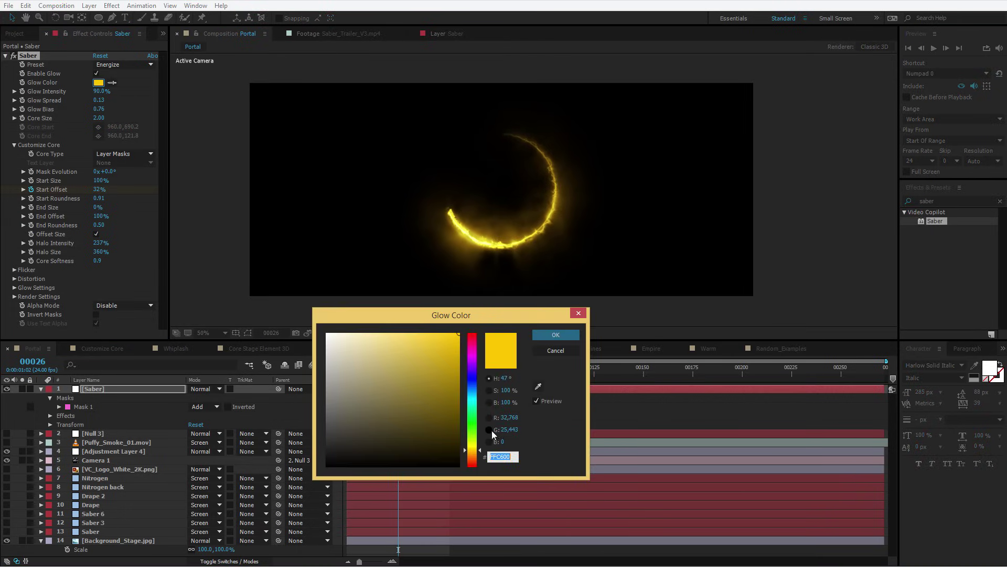
pyautogui.moveTo(470, 414); pyautogui.dragTo(469, 439)
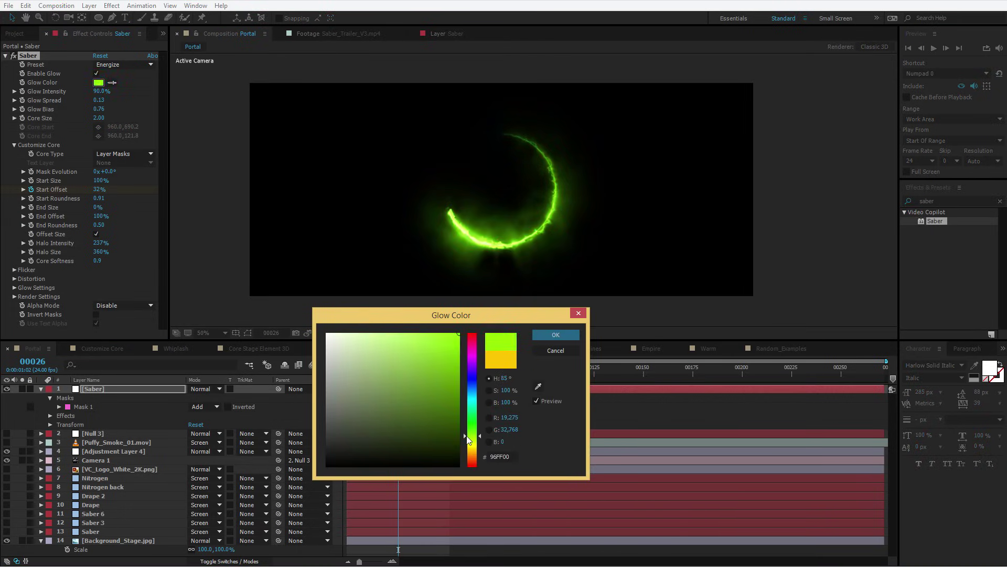
pyautogui.click(556, 334)
pyautogui.press('space')
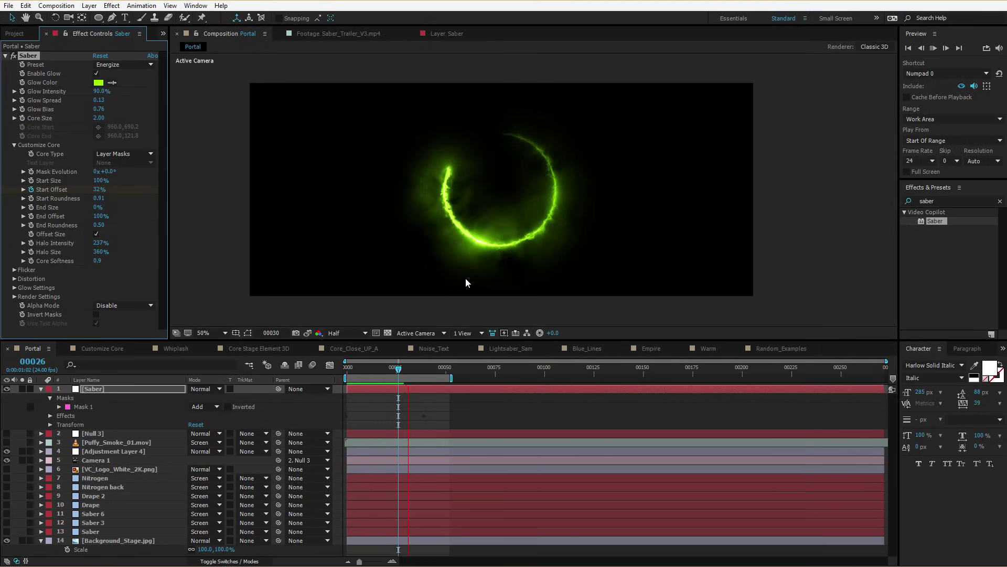
pyautogui.click(399, 387)
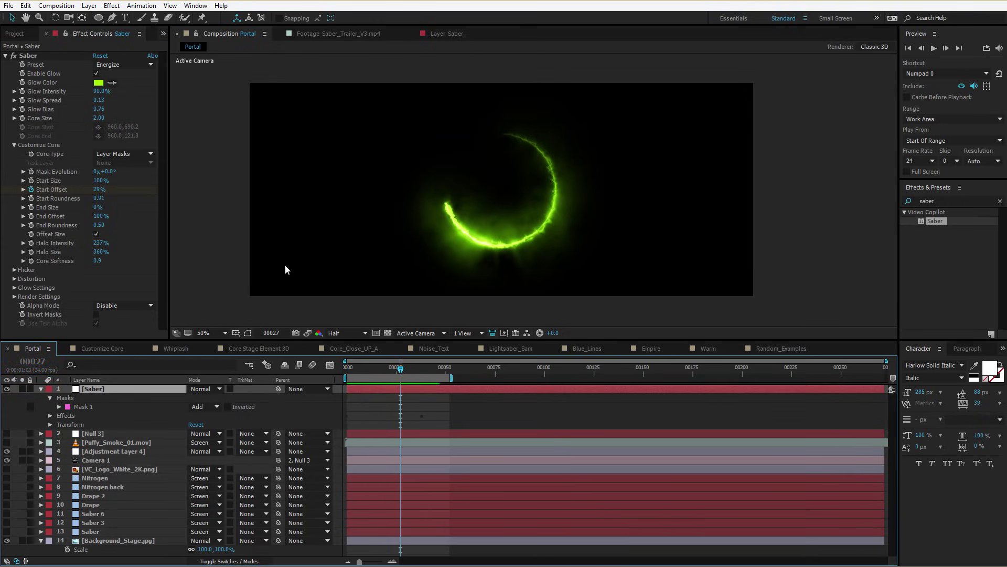
# Apply the Patronus preset to the ring and set the Saber layer's blending mode to Screen.
pyautogui.click(127, 65)
pyautogui.click(153, 317)
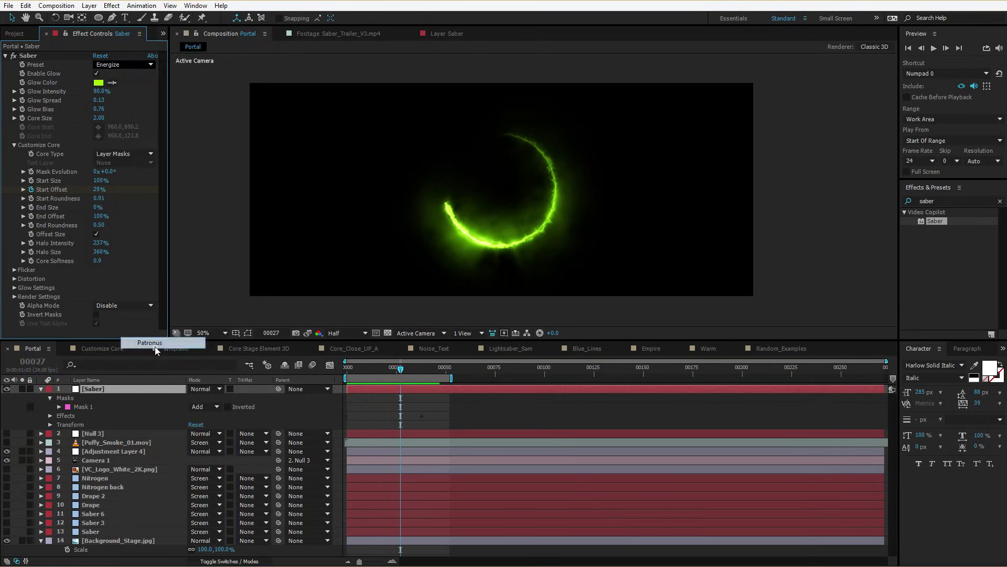
pyautogui.press('space')
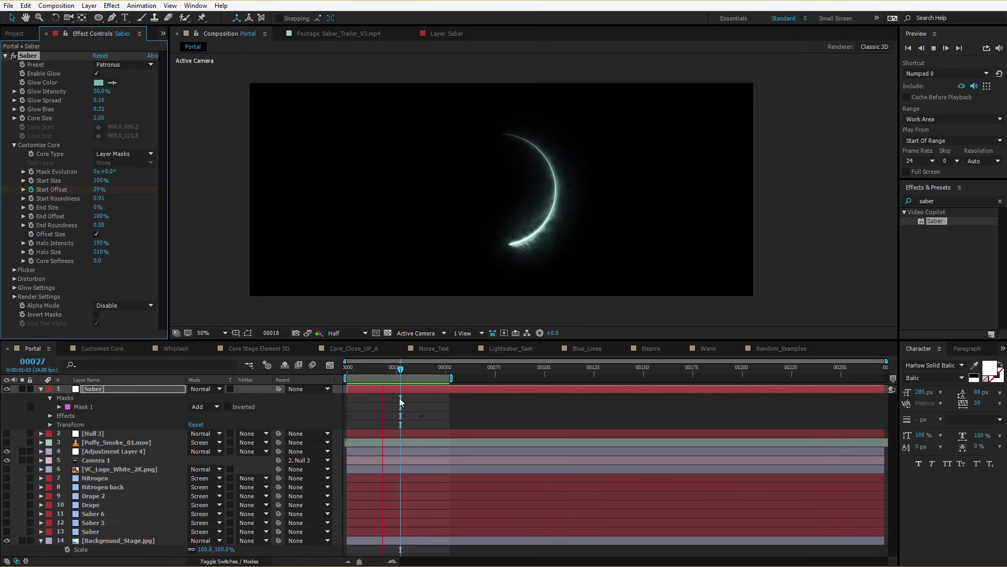
pyautogui.click(204, 388)
pyautogui.click(204, 388)
pyautogui.click(247, 265)
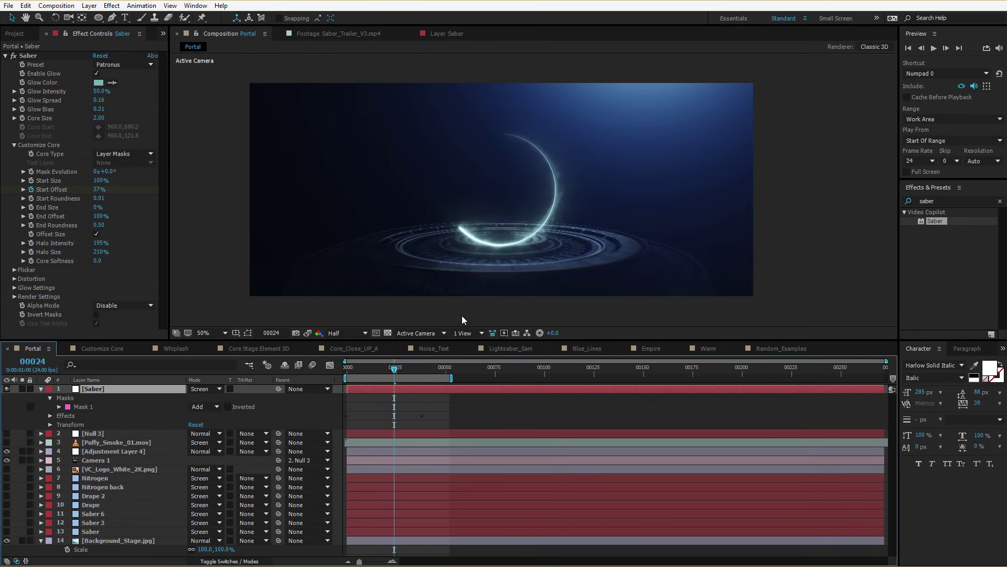
# Scale the Saber layer's circular mask down evenly about its centre and nudge it upward above the stage.
pyautogui.click(81, 407)
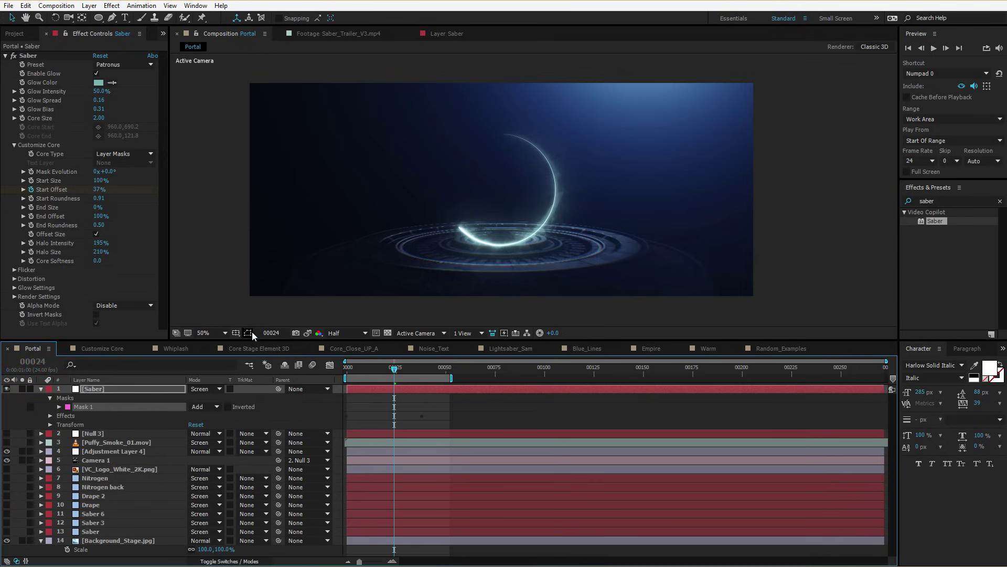
pyautogui.doubleClick(500, 135)
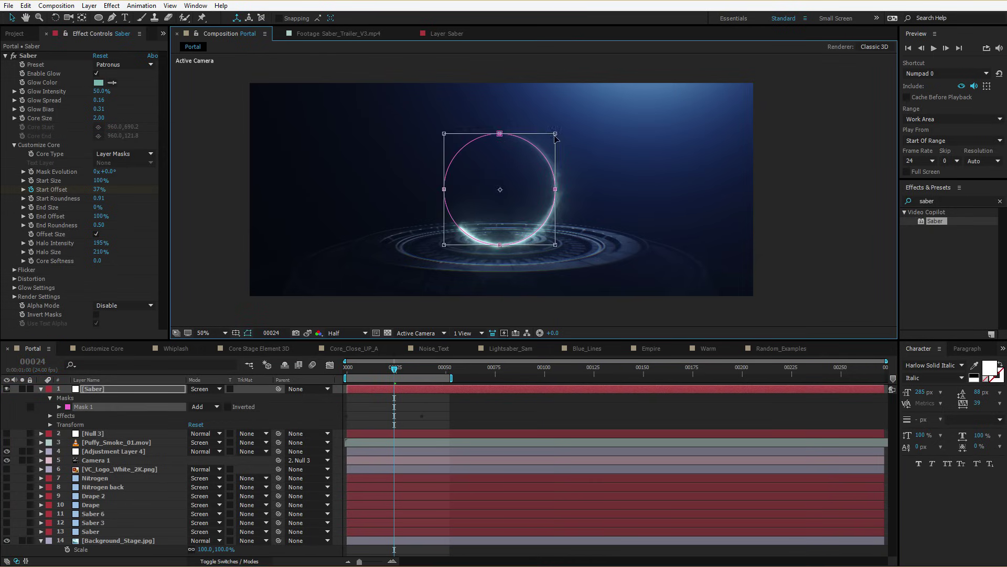
pyautogui.moveTo(554, 135); pyautogui.dragTo(544, 145)
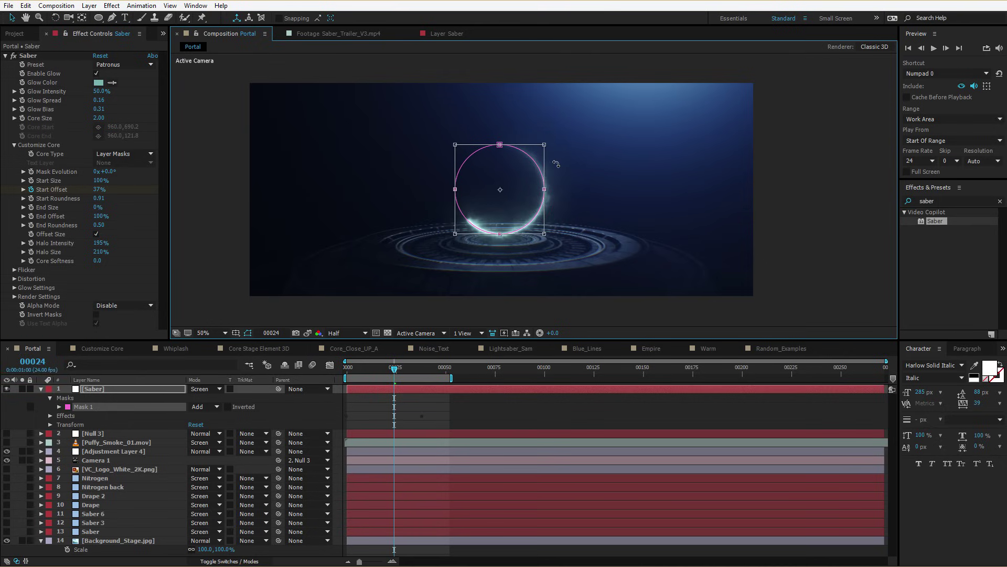
pyautogui.hotkey('shift', 'Up')
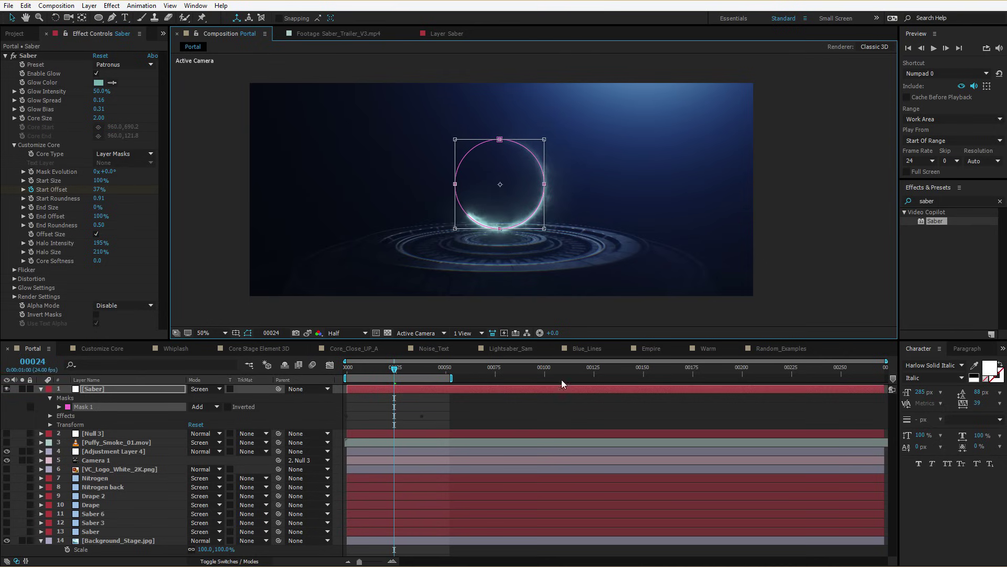
pyautogui.click(531, 392)
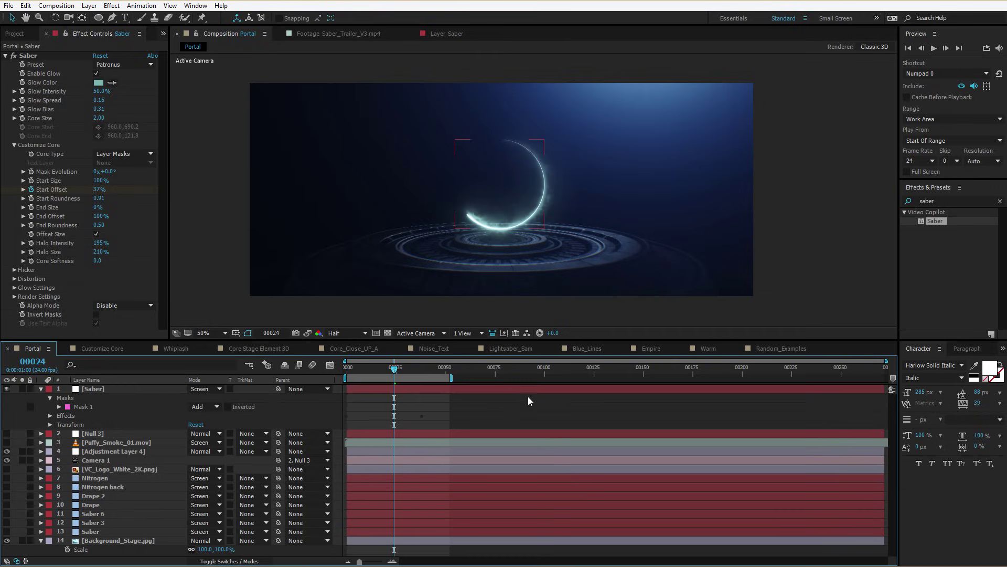
# Duplicate the masked Saber layer.
pyautogui.click(528, 396)
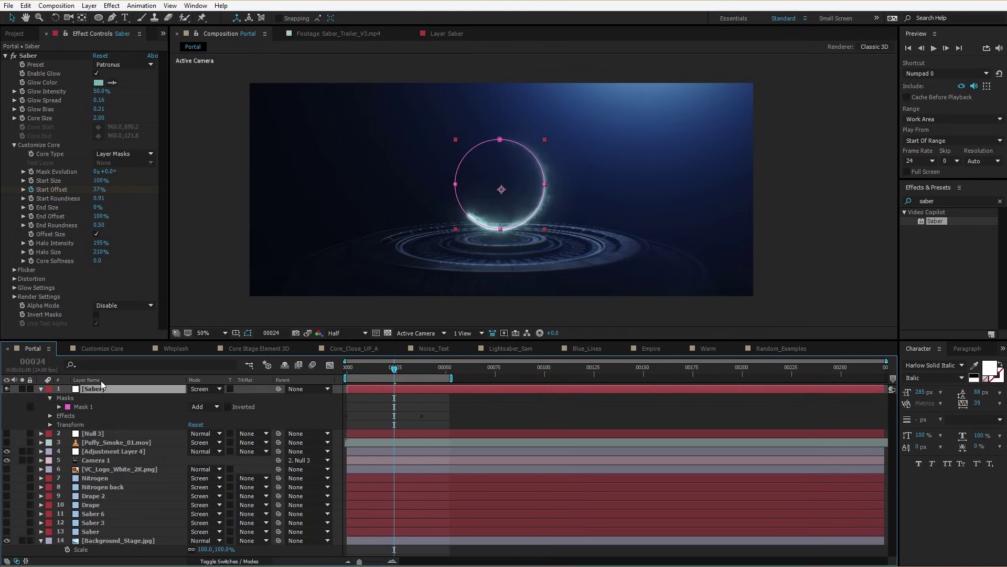
pyautogui.click(25, 6)
pyautogui.click(88, 259)
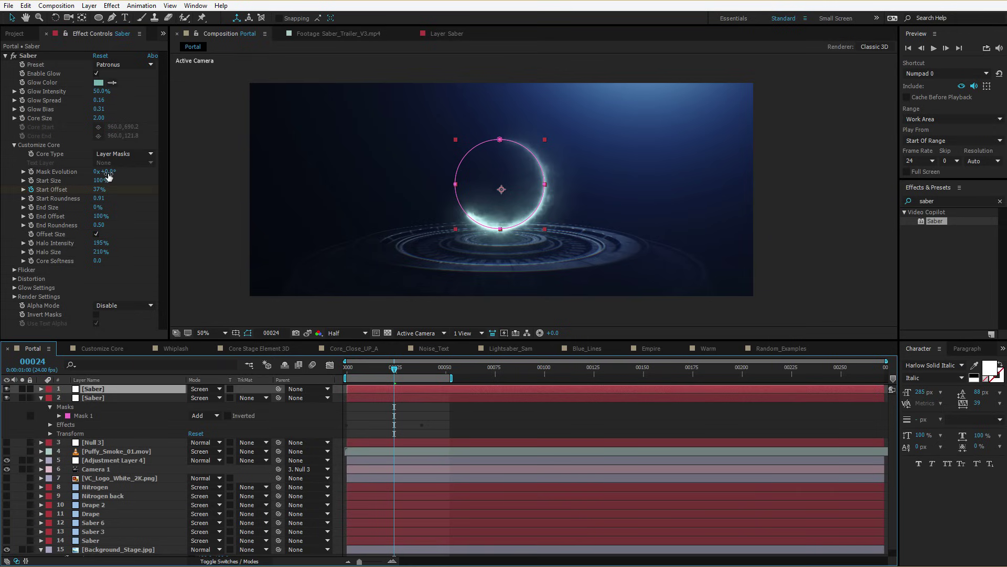
# Set the duplicate Saber's mask evolution to 180° and preview both arcs drawing on together.
pyautogui.moveTo(108, 176); pyautogui.dragTo(165, 180)
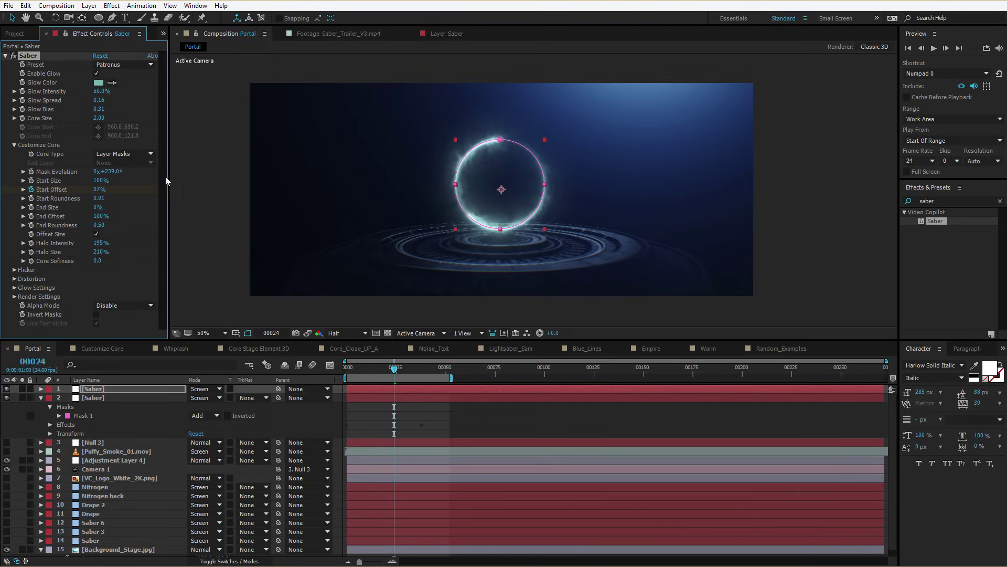
pyautogui.click(113, 171)
pyautogui.write('180')
pyautogui.press('Return')
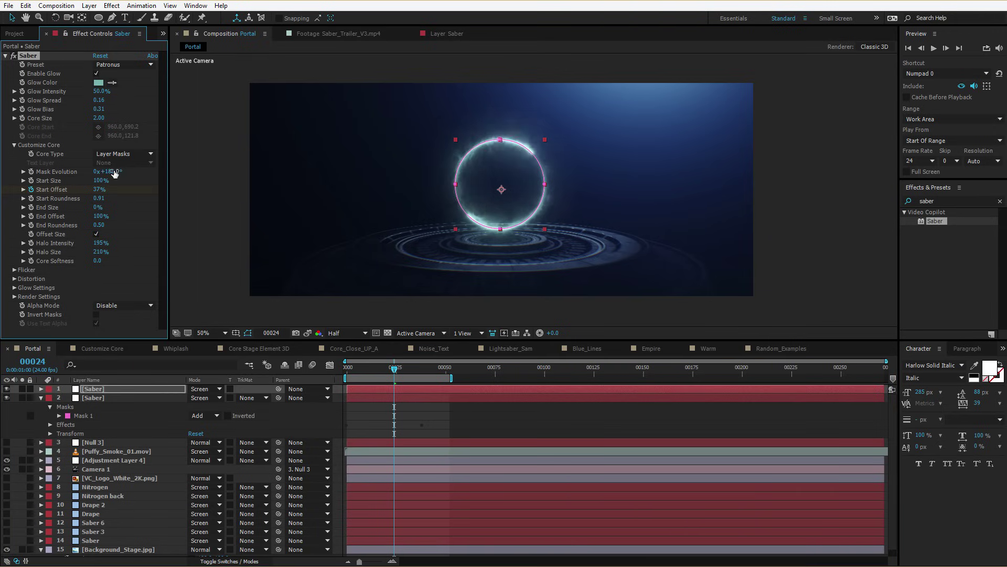
pyautogui.press('space')
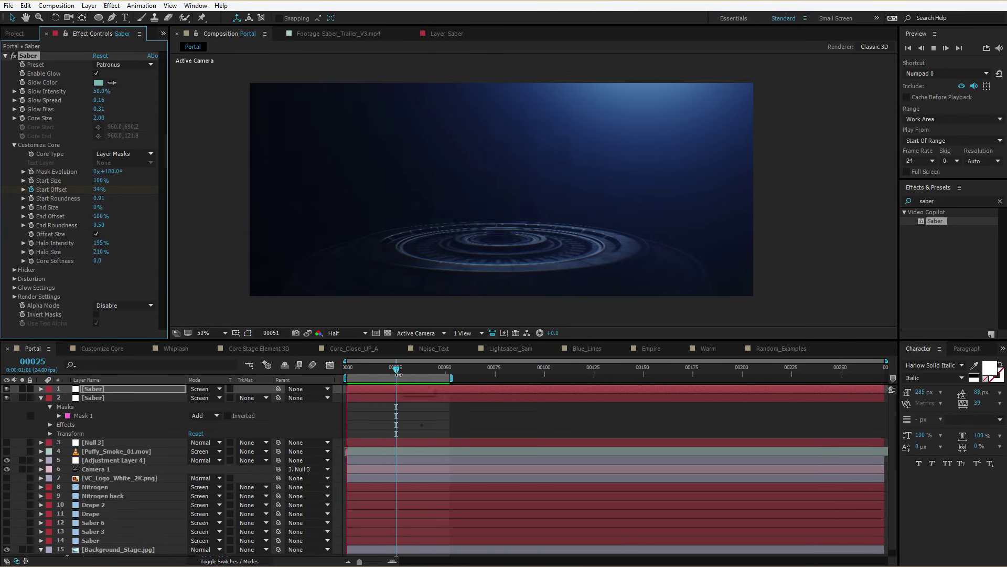
pyautogui.click(375, 386)
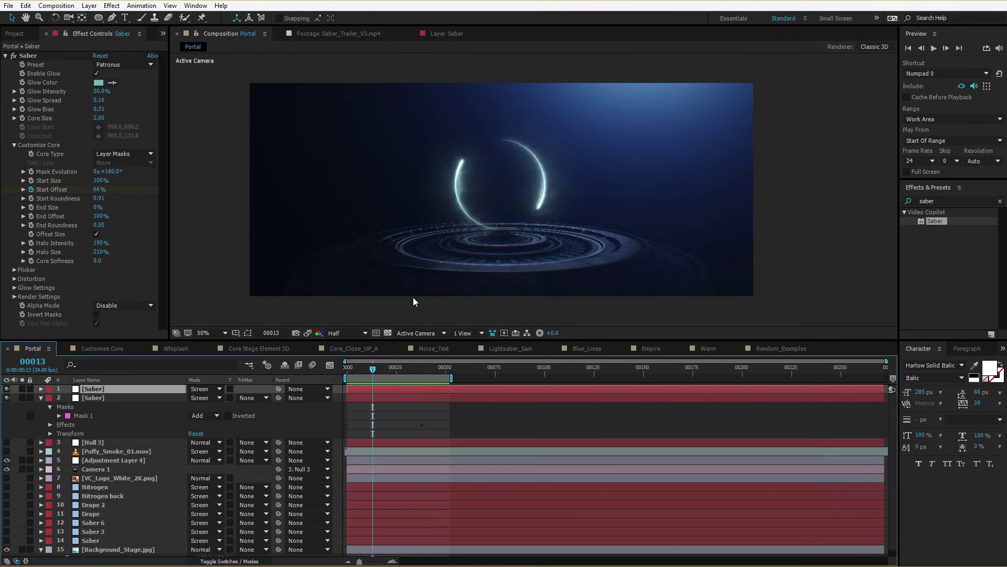
# Apply the Arc Reactor preset to the duplicate Saber and review the combined portal animation.
pyautogui.click(124, 66)
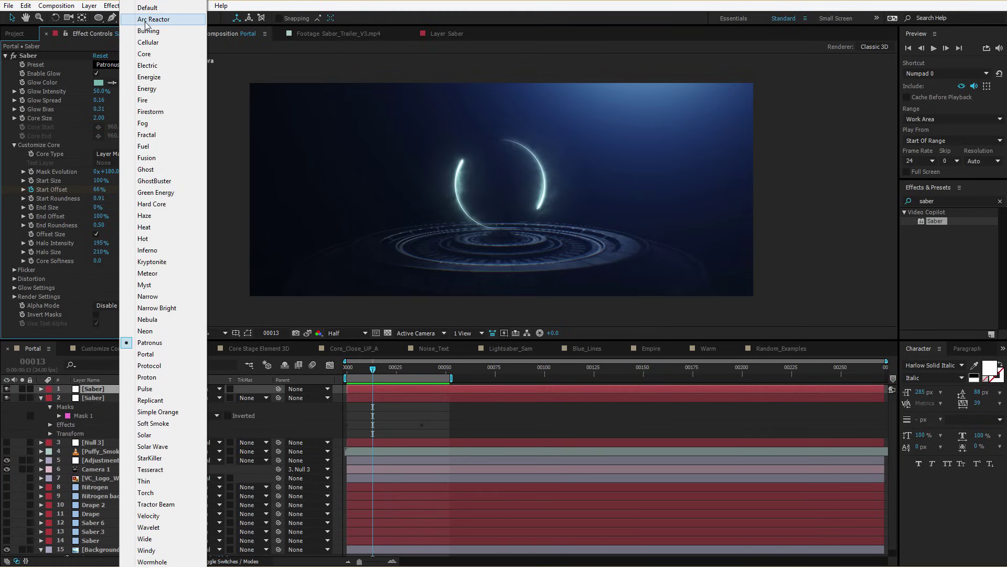
pyautogui.click(163, 21)
pyautogui.press('space')
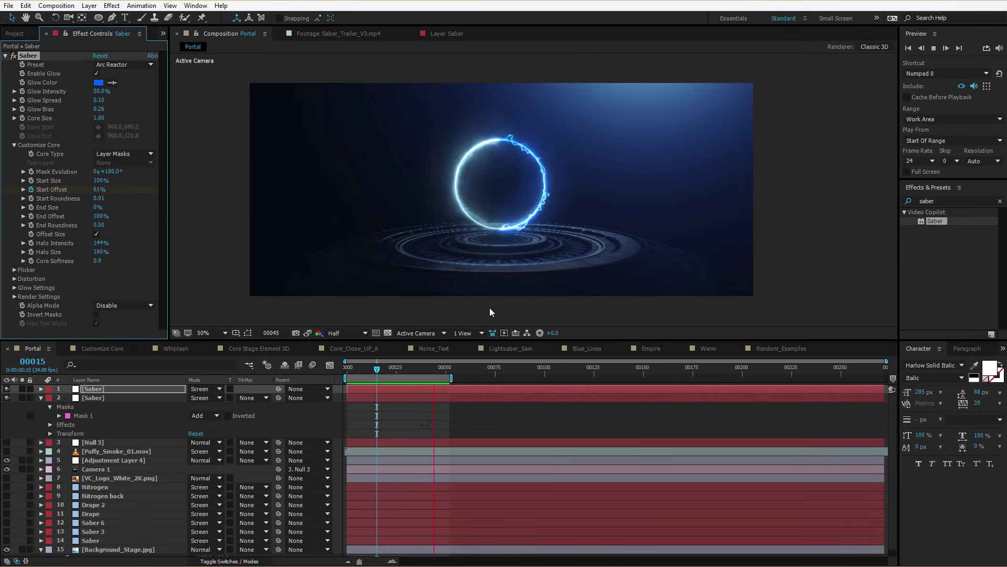
pyautogui.press('space')
pyautogui.press('space')
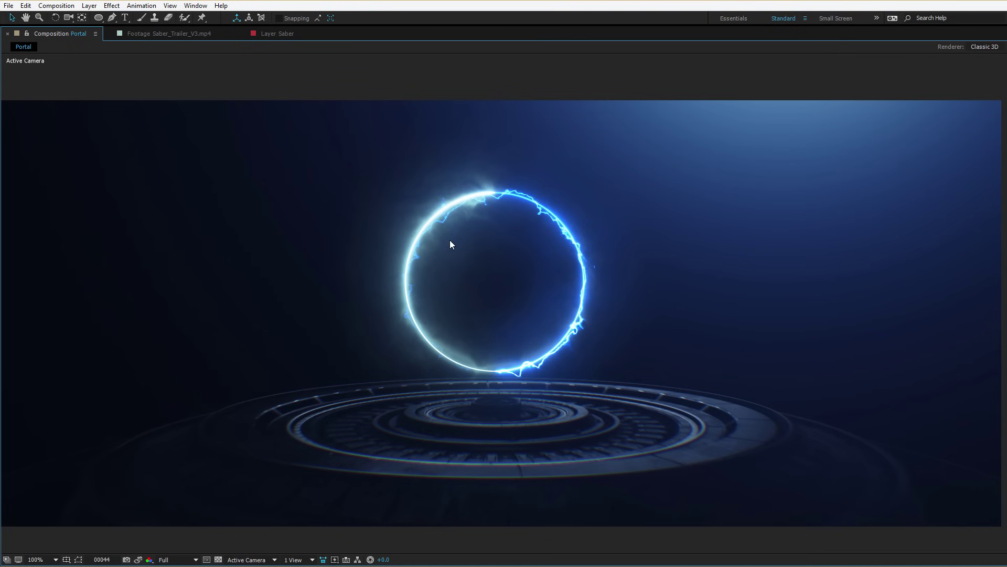
pyautogui.press('`')
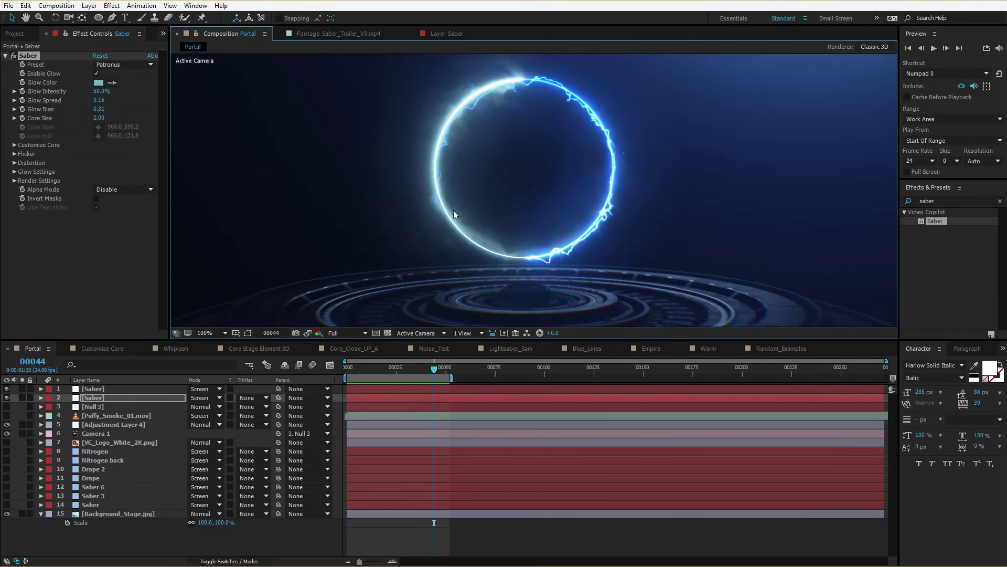
# Isolate the Patronus-styled Saber layer with solo and expand its Glow Distortion settings.
pyautogui.click(15, 163)
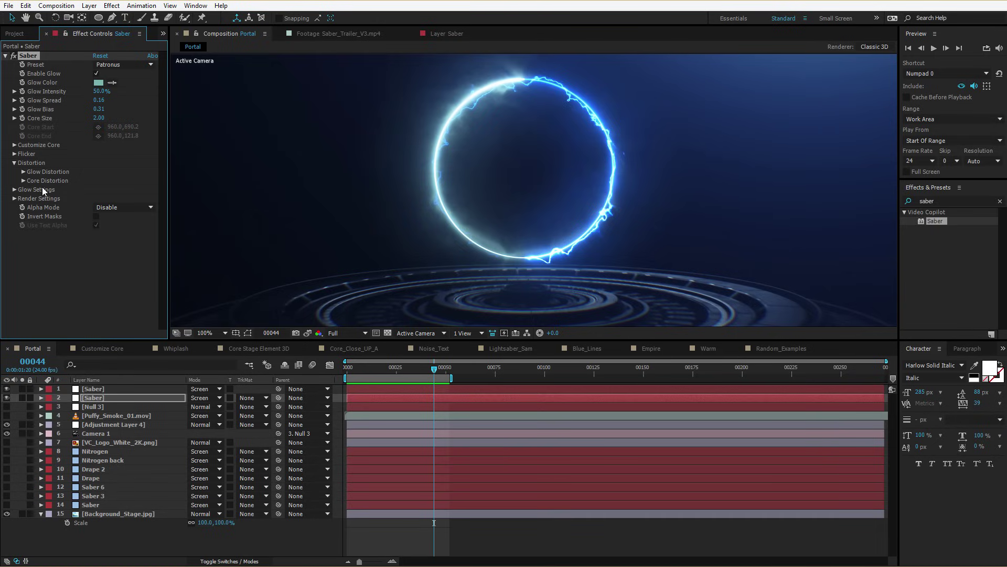
pyautogui.click(22, 397)
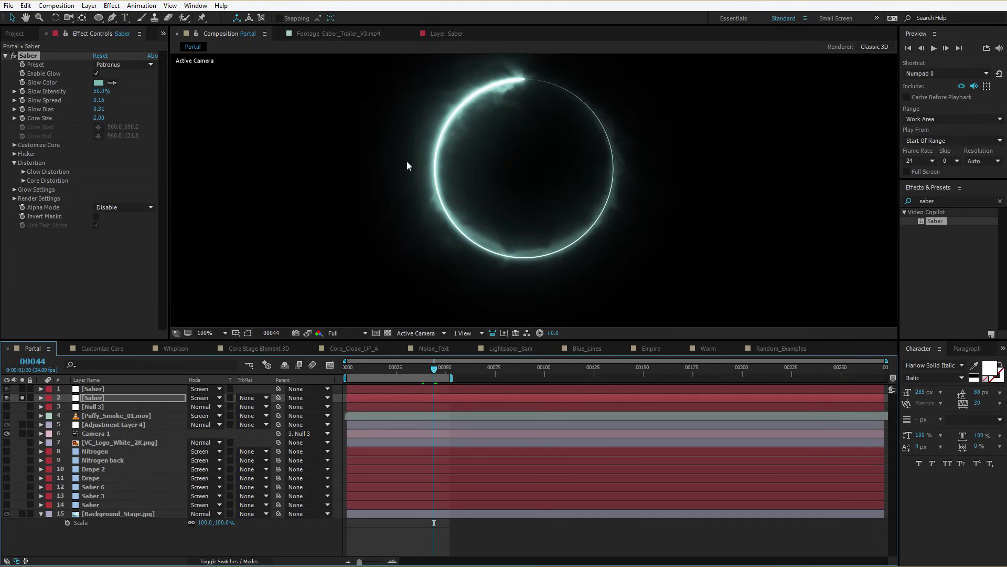
pyautogui.click(23, 173)
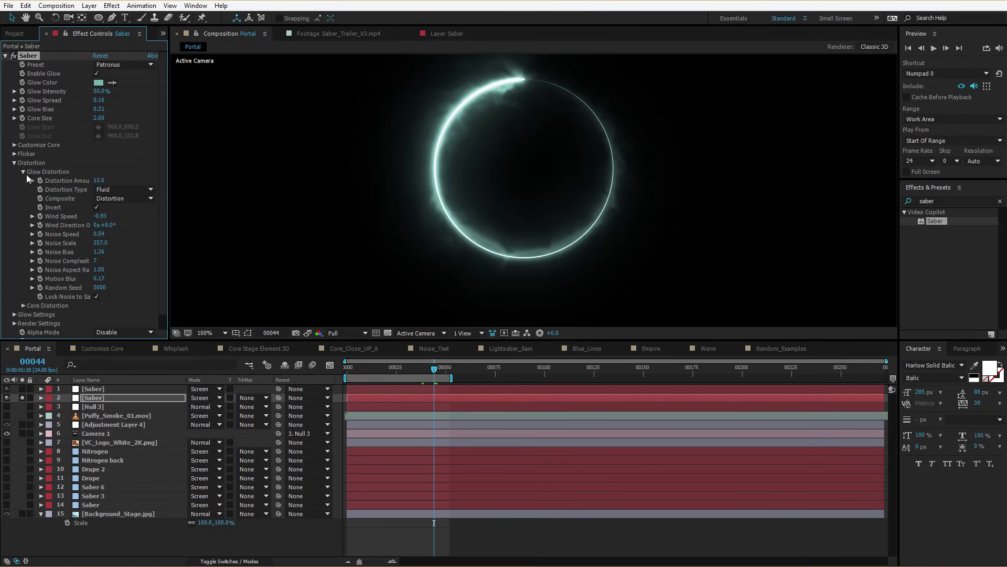
# Try lowering the glow distortion amount to 9, and try raising the core distortion amount on the soloed Saber ring.
pyautogui.moveTo(119, 173); pyautogui.dragTo(77, 205)
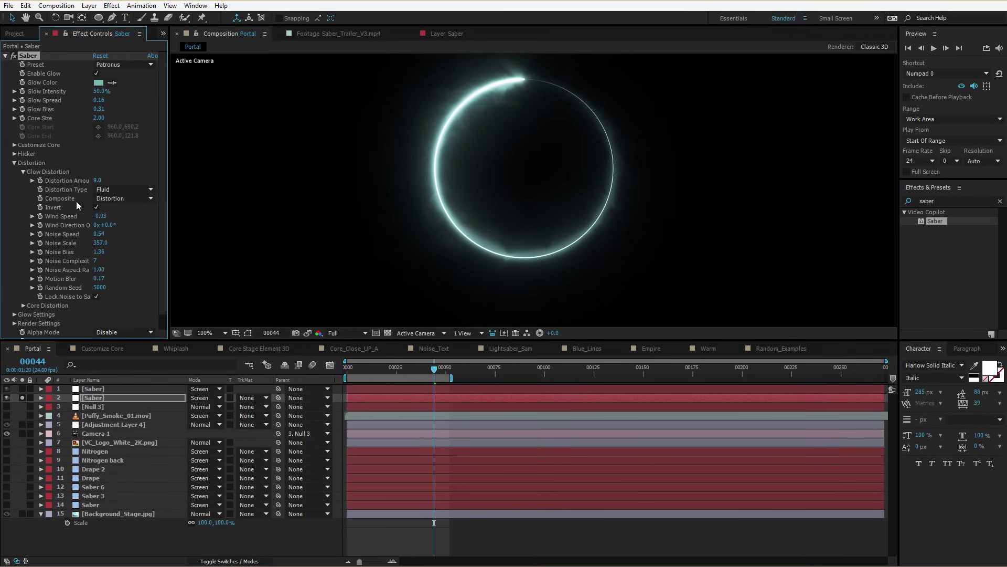
pyautogui.click(23, 173)
pyautogui.click(23, 179)
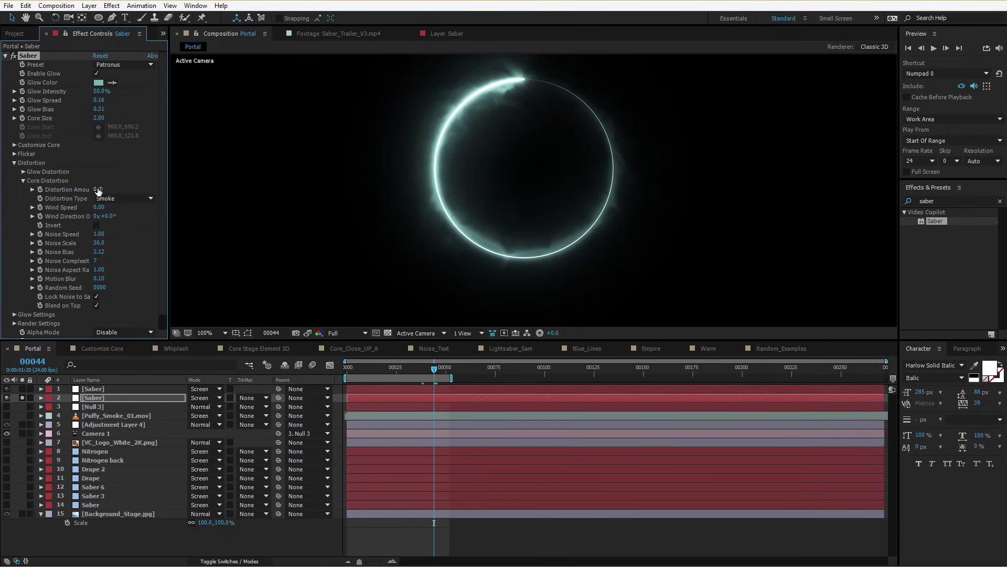
pyautogui.moveTo(97, 189); pyautogui.dragTo(99, 188)
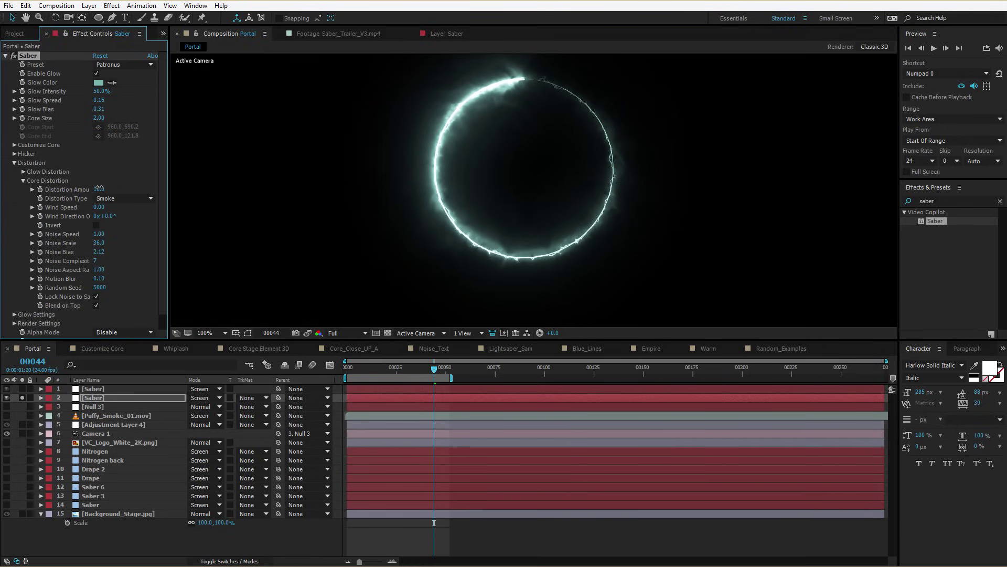
pyautogui.click(23, 181)
pyautogui.click(23, 171)
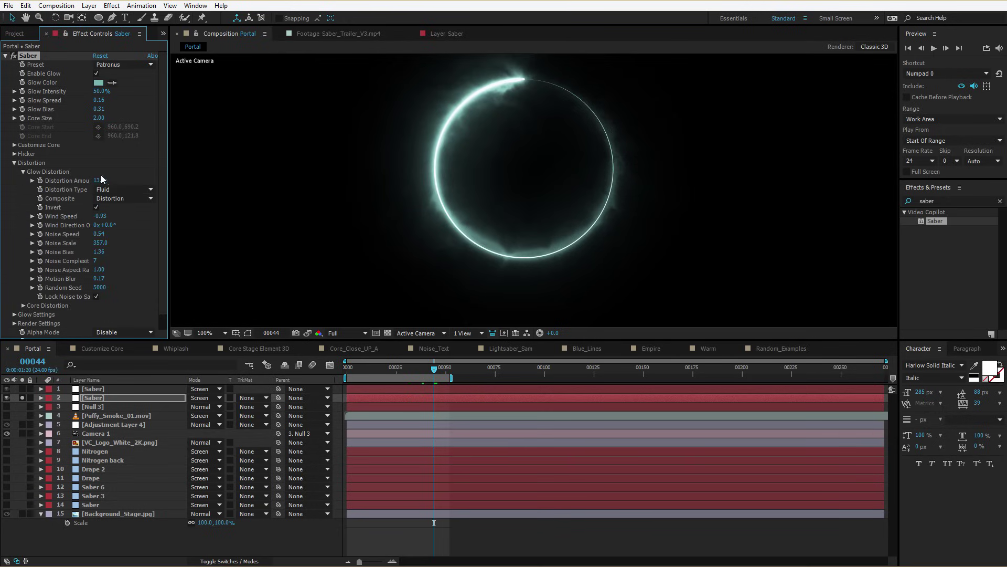
# Apply the Default preset to the soloed Saber, widen the effect settings area and set the glow distortion amount to 33.
pyautogui.click(125, 65)
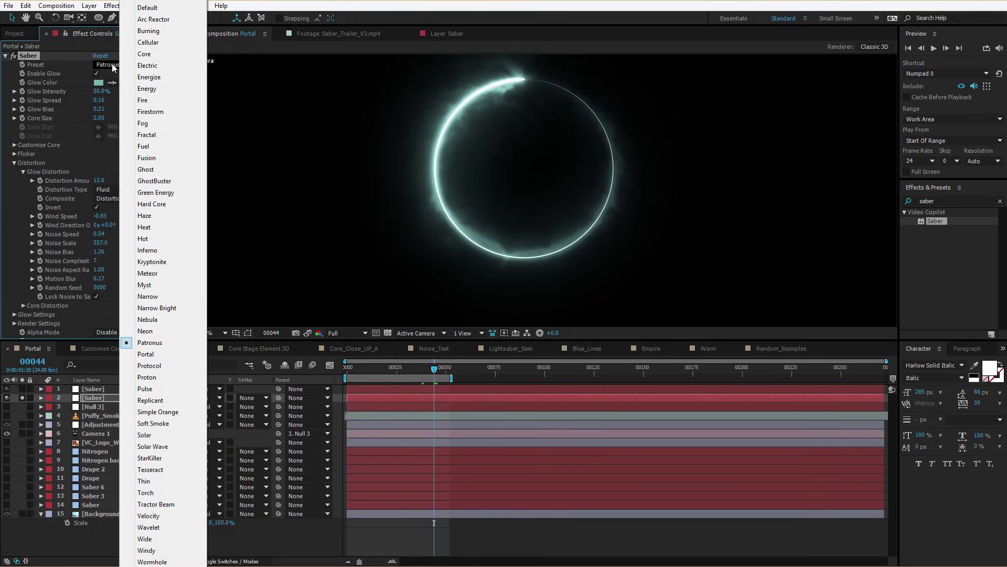
pyautogui.click(152, 8)
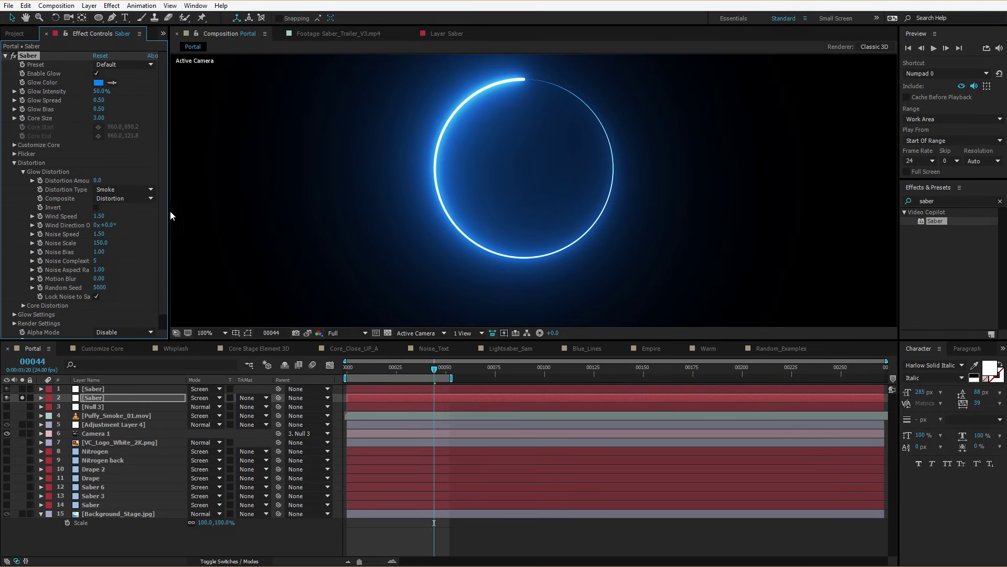
pyautogui.moveTo(170, 211); pyautogui.dragTo(192, 211)
pyautogui.moveTo(108, 180); pyautogui.dragTo(123, 177)
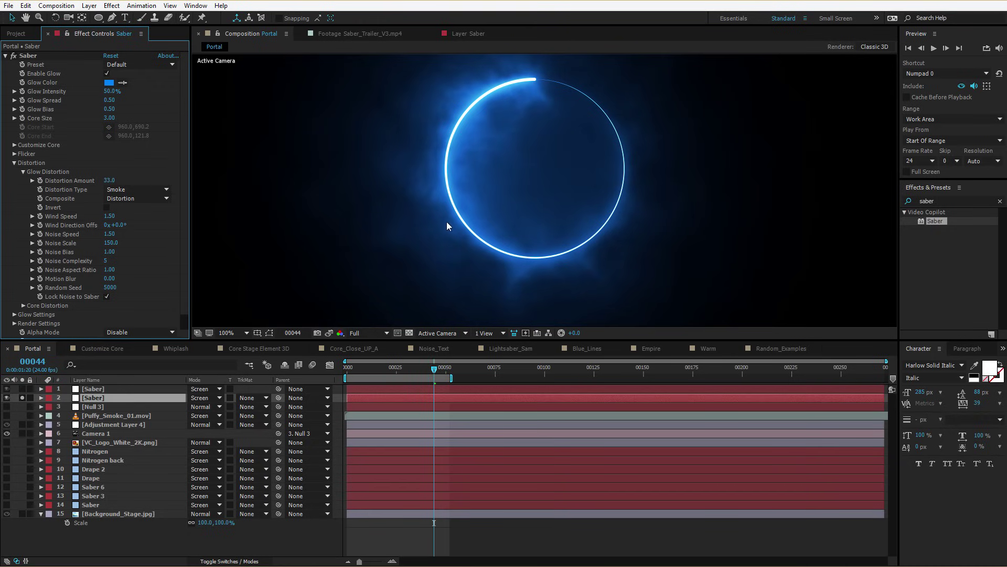
# Try the Fluid glow distortion type, switch it to Energy and raise the distortion amount to 49.
pyautogui.click(117, 190)
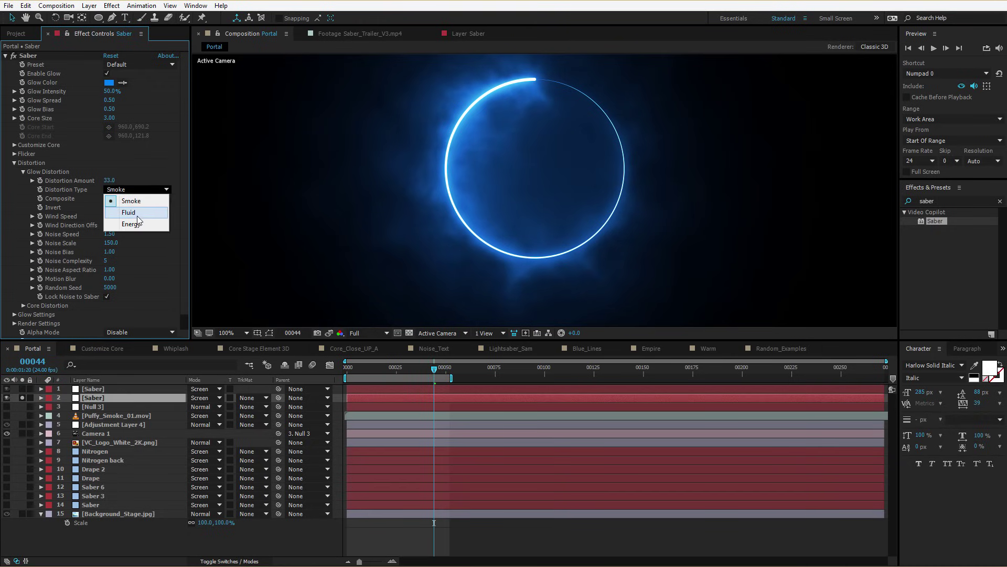
pyautogui.click(132, 214)
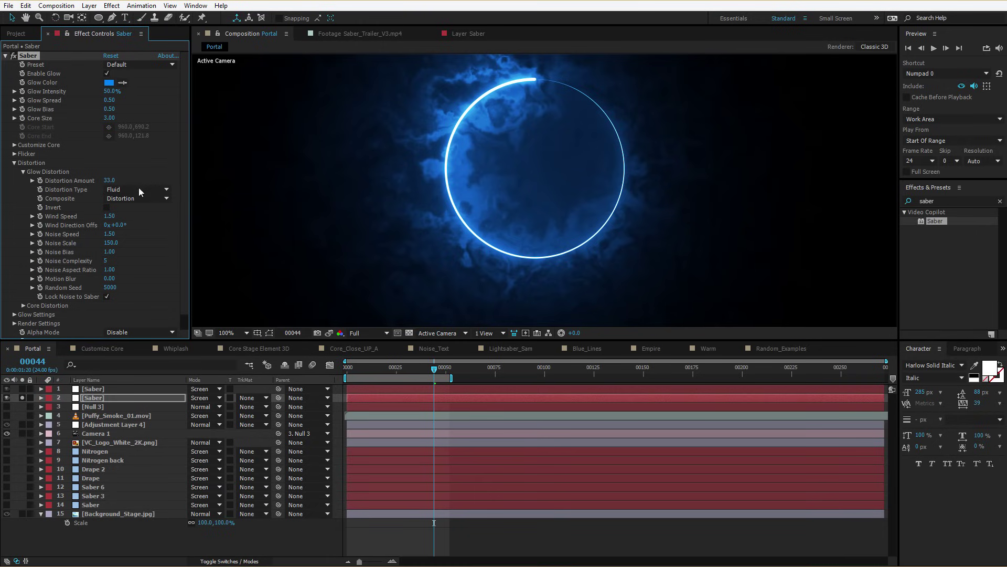
pyautogui.click(138, 192)
pyautogui.click(128, 222)
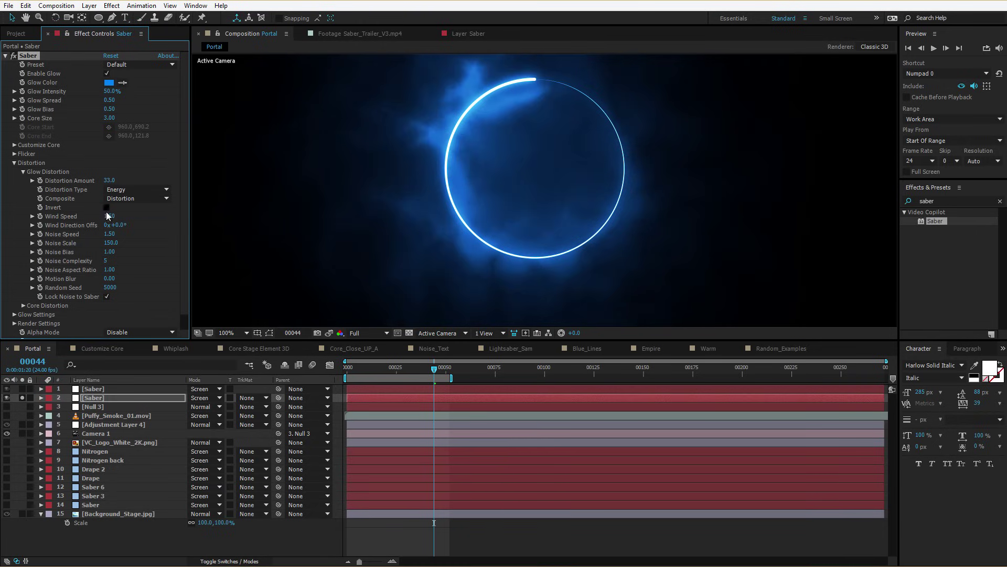
pyautogui.click(130, 199)
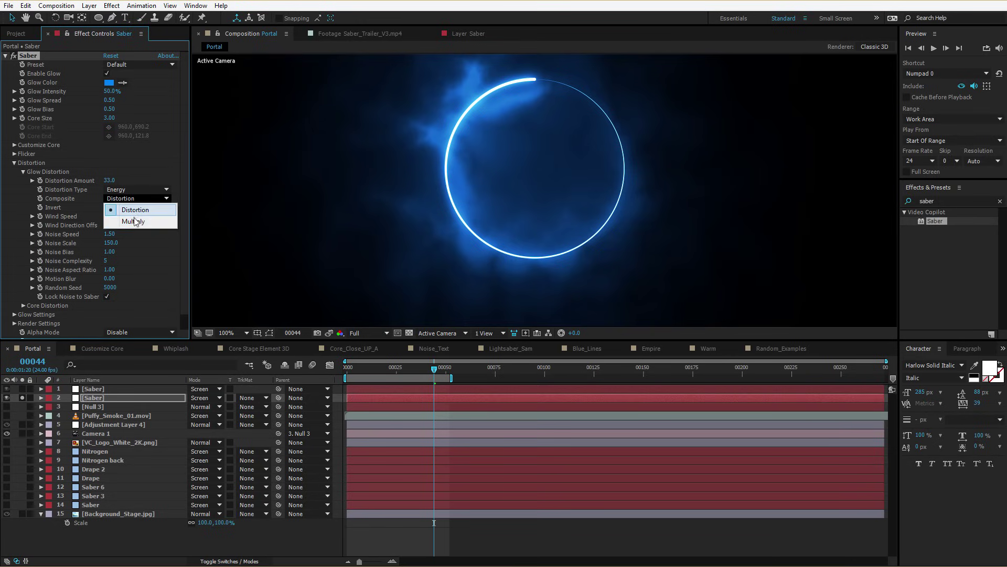
pyautogui.click(132, 209)
pyautogui.moveTo(109, 180); pyautogui.dragTo(123, 180)
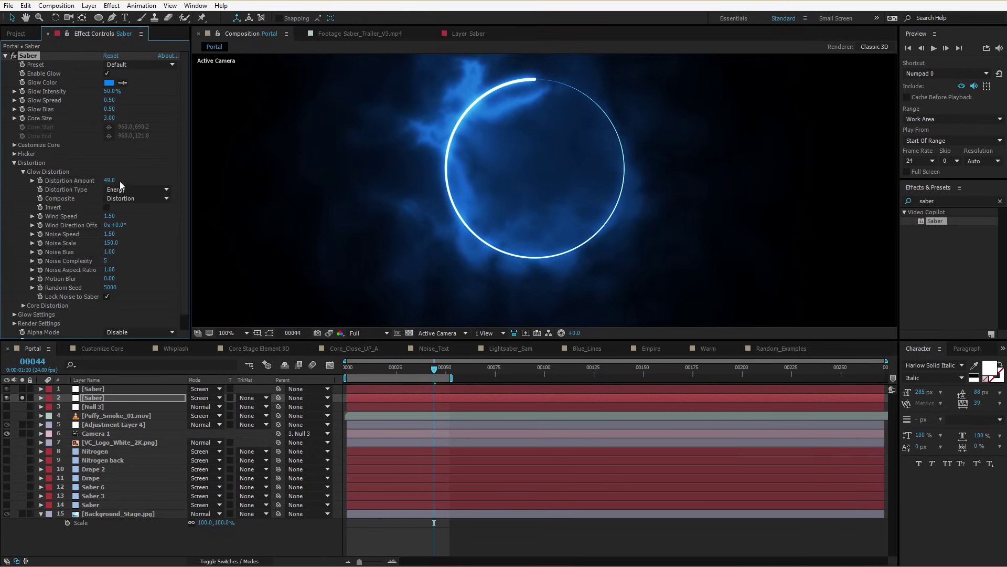
# Set the glow distortion's composite mode to Multiply with an amount of 91 and compare the inverted and non-inverted looks.
pyautogui.click(128, 199)
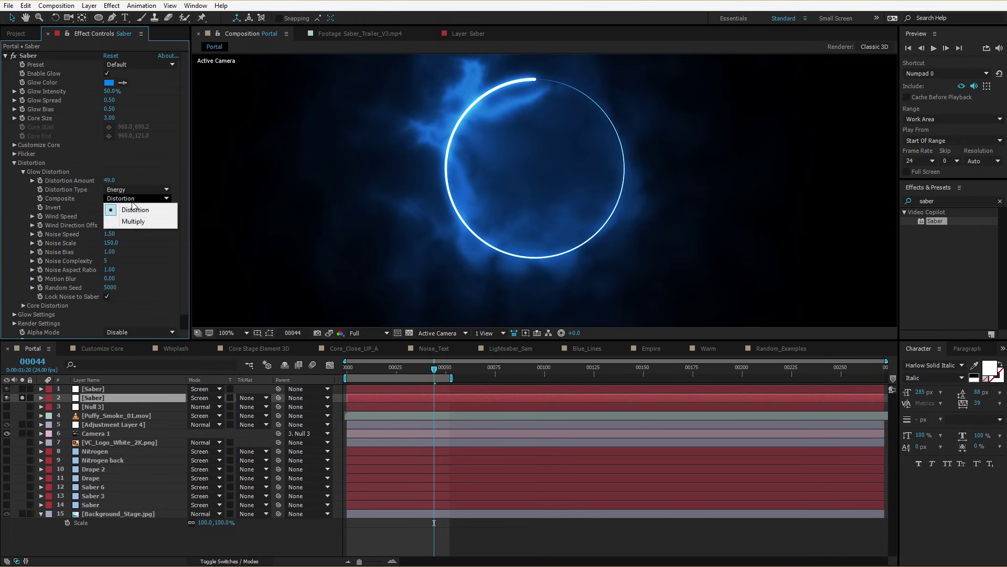
pyautogui.click(132, 221)
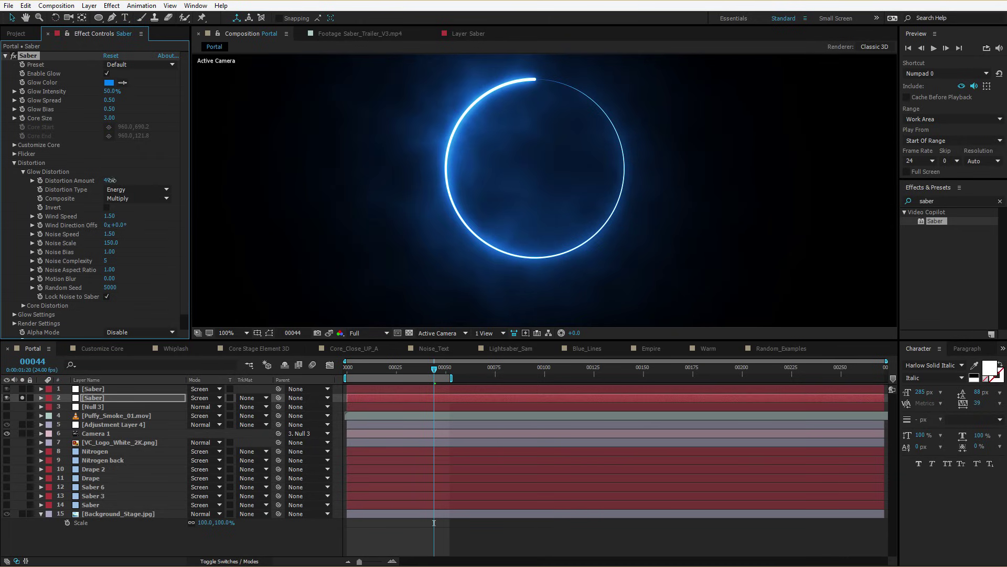
pyautogui.moveTo(112, 180); pyautogui.dragTo(129, 178)
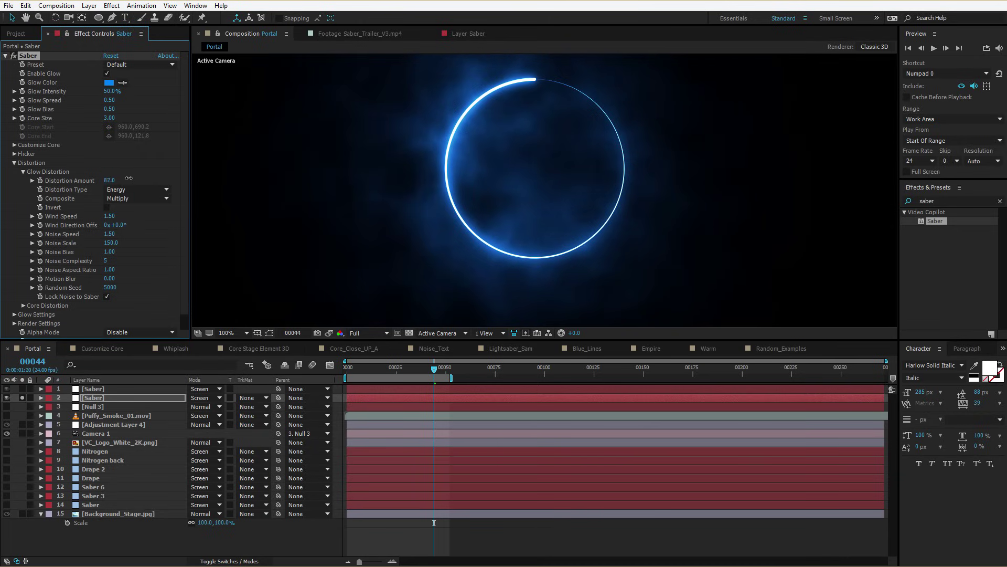
pyautogui.click(108, 207)
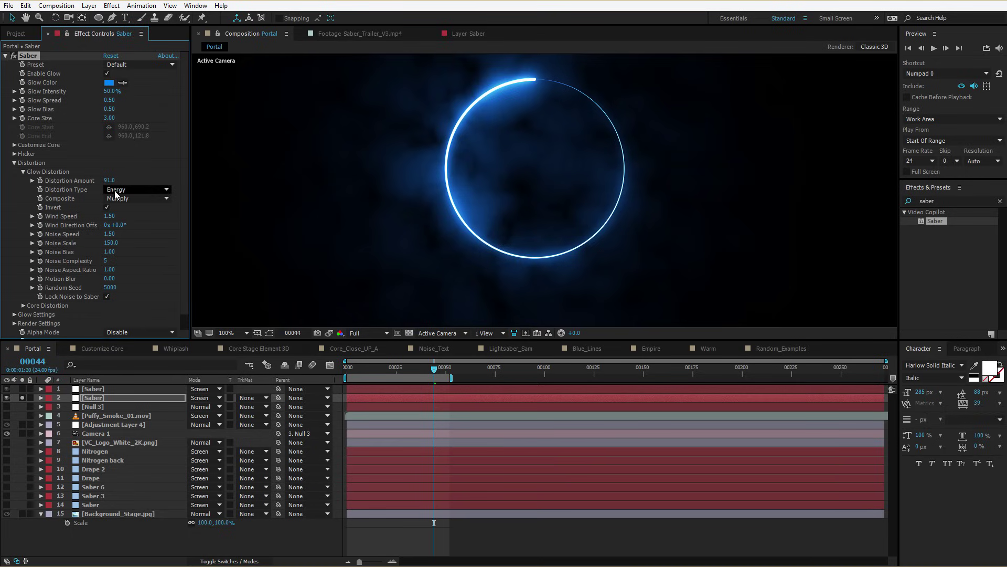
pyautogui.click(108, 207)
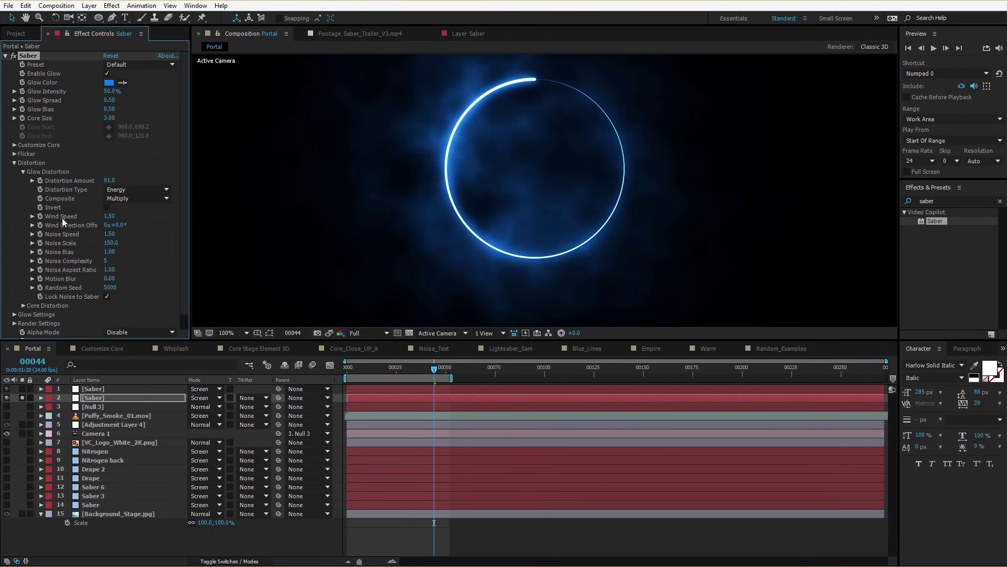
# Set the glow distortion's wind speed to -1 and scrub through the frames to check the reversed flow.
pyautogui.moveTo(437, 367)
pyautogui.mouseDown()
pyautogui.moveTo(409, 369)
pyautogui.moveTo(427, 366)
pyautogui.mouseUp()
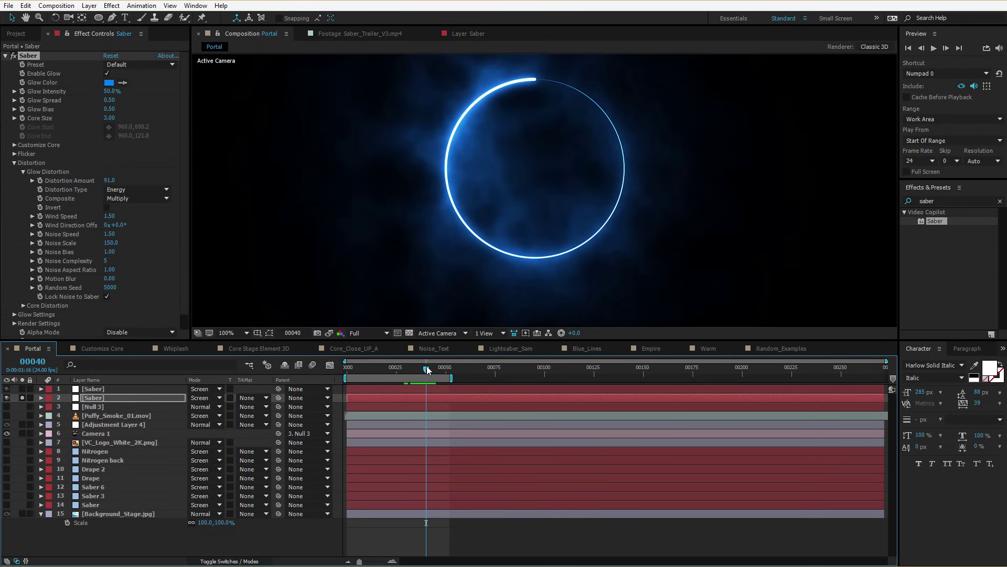
pyautogui.click(109, 216)
pyautogui.write('-1')
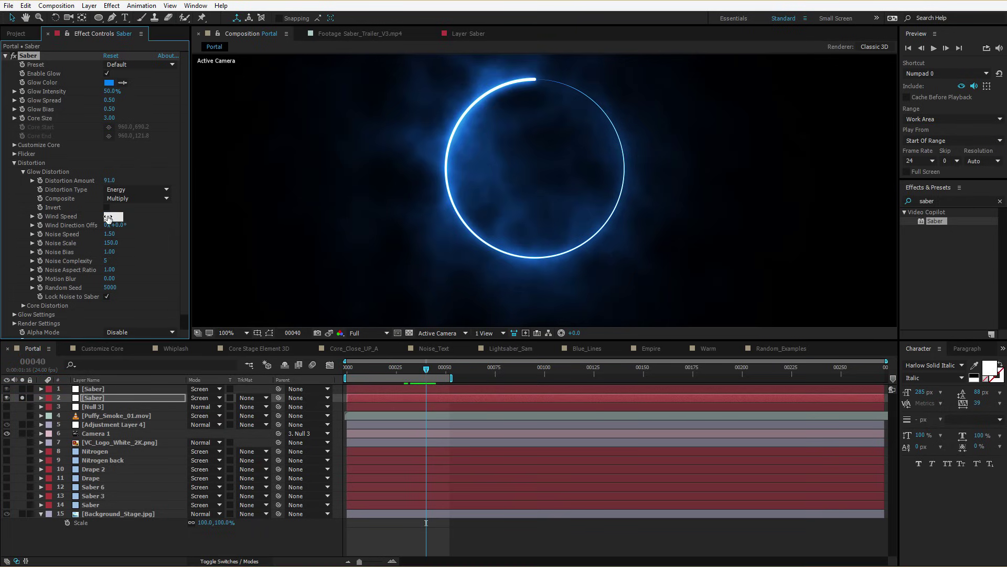
pyautogui.press('Return')
pyautogui.click(431, 370)
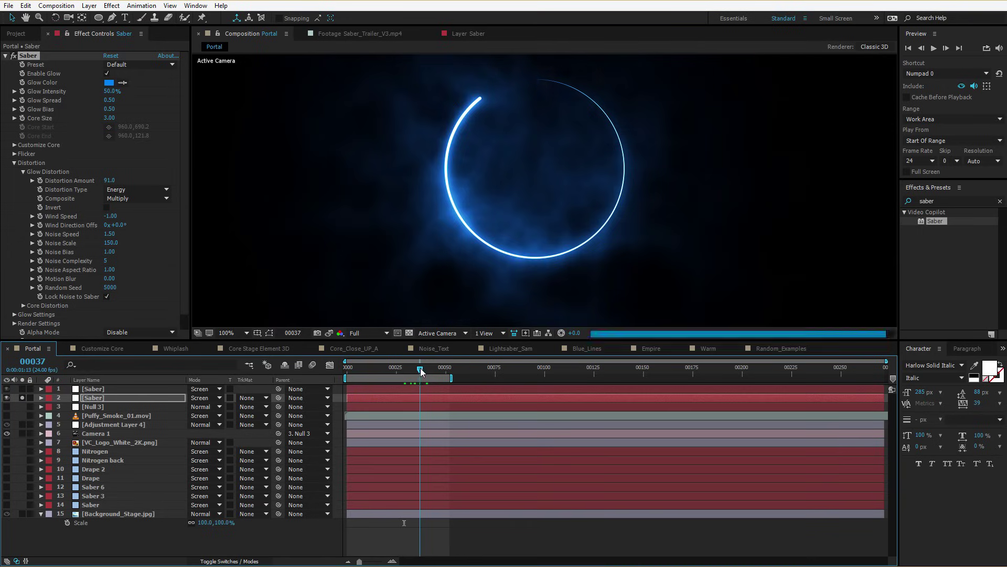
pyautogui.click(434, 369)
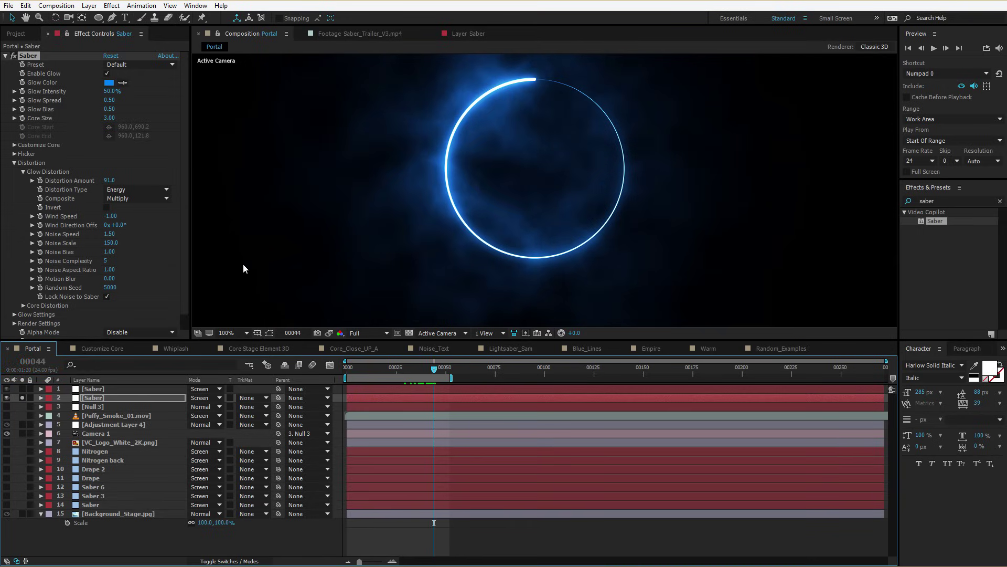
# Set the glow distortion's noise speed to 0 and preview the animation.
pyautogui.click(110, 235)
pyautogui.write('0')
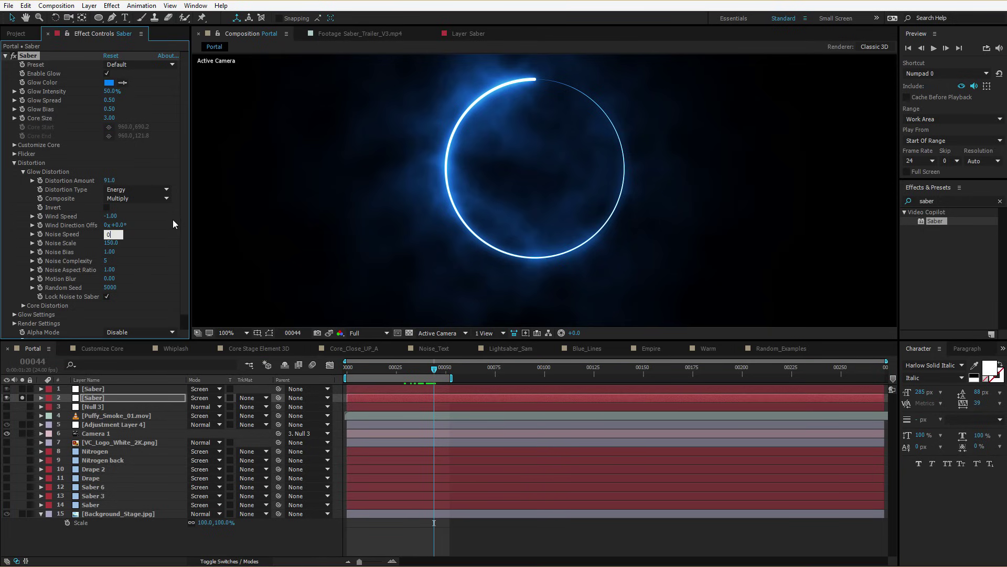
pyautogui.press('Return')
pyautogui.press('space')
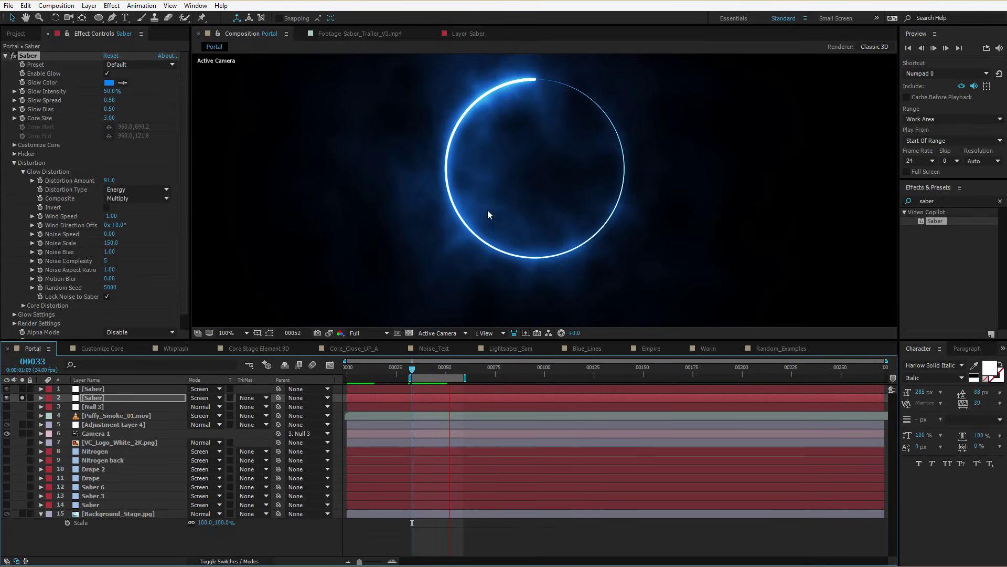
# Set the glow distortion's noise speed to 0.5 and preview the animation again.
pyautogui.click(110, 234)
pyautogui.write('0.5')
pyautogui.press('Return')
pyautogui.press('space')
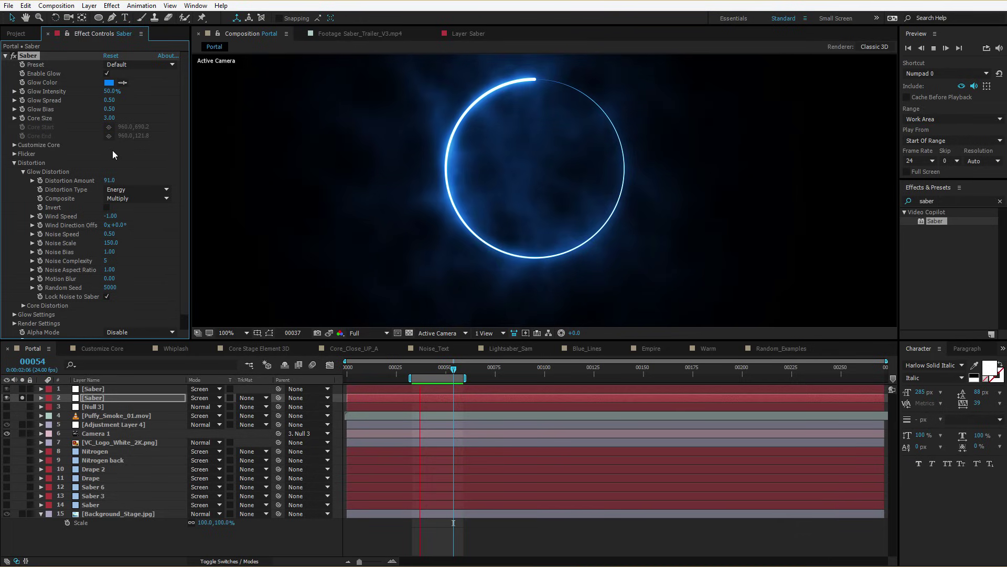
pyautogui.press('space')
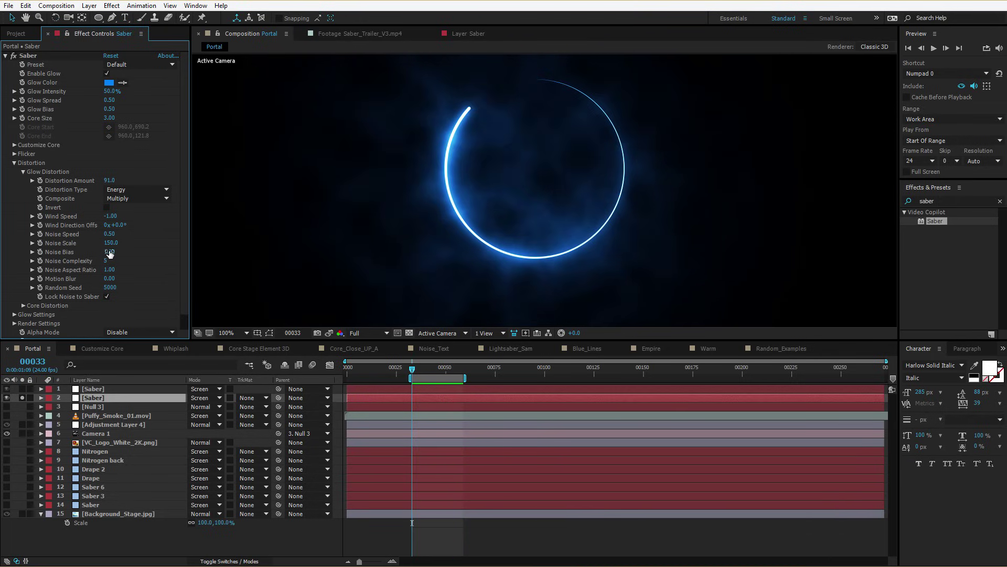
# Try a noise bias of 0.93, undo it and raise the glow distortion amount to 159.
pyautogui.moveTo(110, 251); pyautogui.dragTo(118, 257)
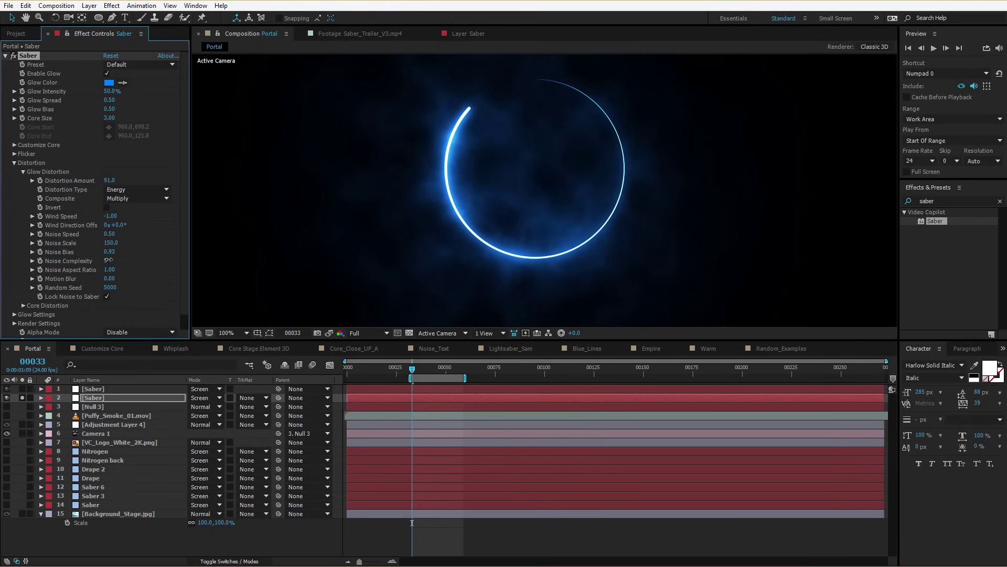
pyautogui.hotkey('ctrl', 'z')
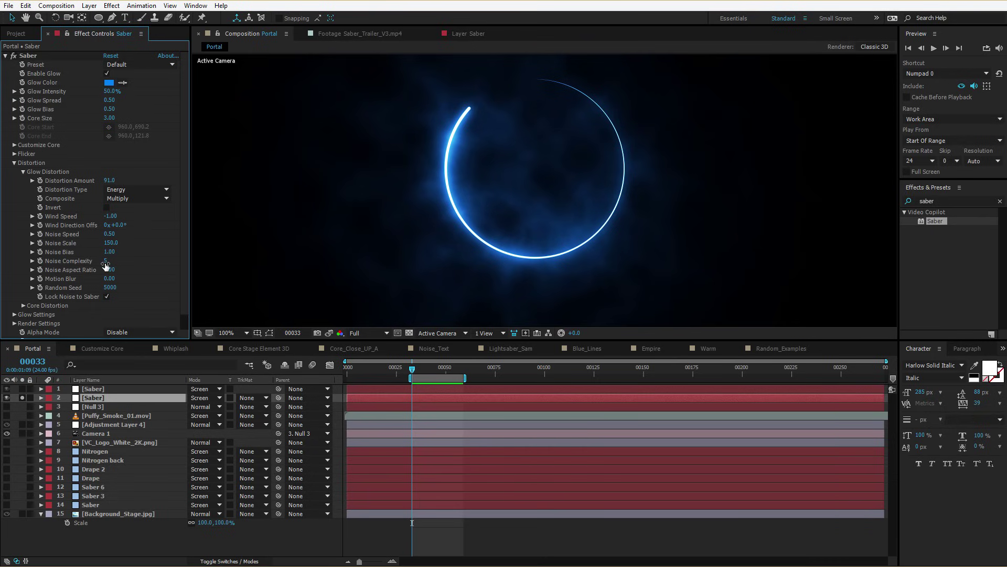
pyautogui.moveTo(109, 180); pyautogui.dragTo(126, 199)
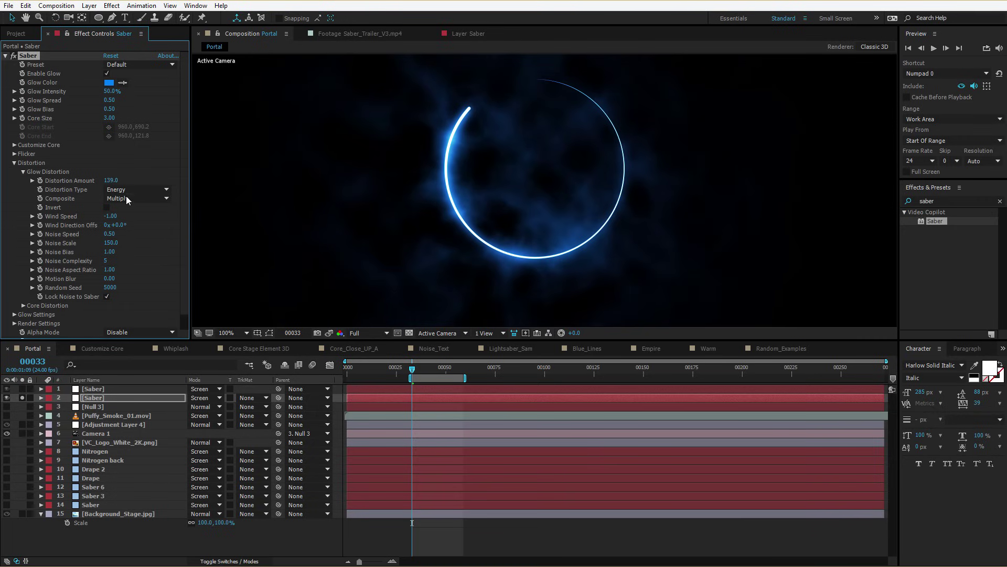
# Switch the glow distortion's composite mode to Distortion and raise noise complexity to 8 while inspecting the glow up close.
pyautogui.click(126, 198)
pyautogui.click(121, 216)
pyautogui.press('.')
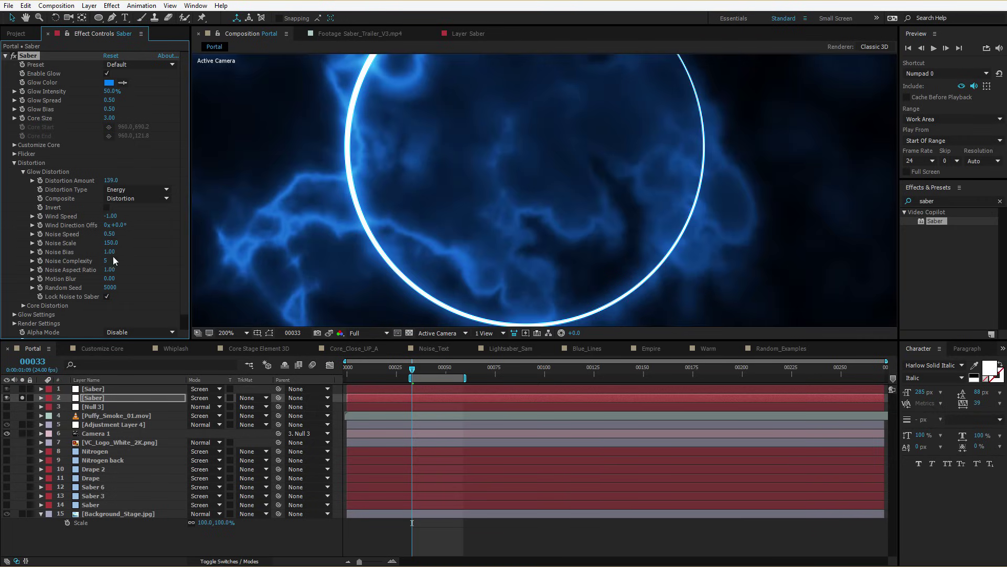
pyautogui.moveTo(113, 260); pyautogui.dragTo(253, 278)
pyautogui.moveTo(1, 296); pyautogui.dragTo(0, 295)
pyautogui.scroll(-2, 546, 192)
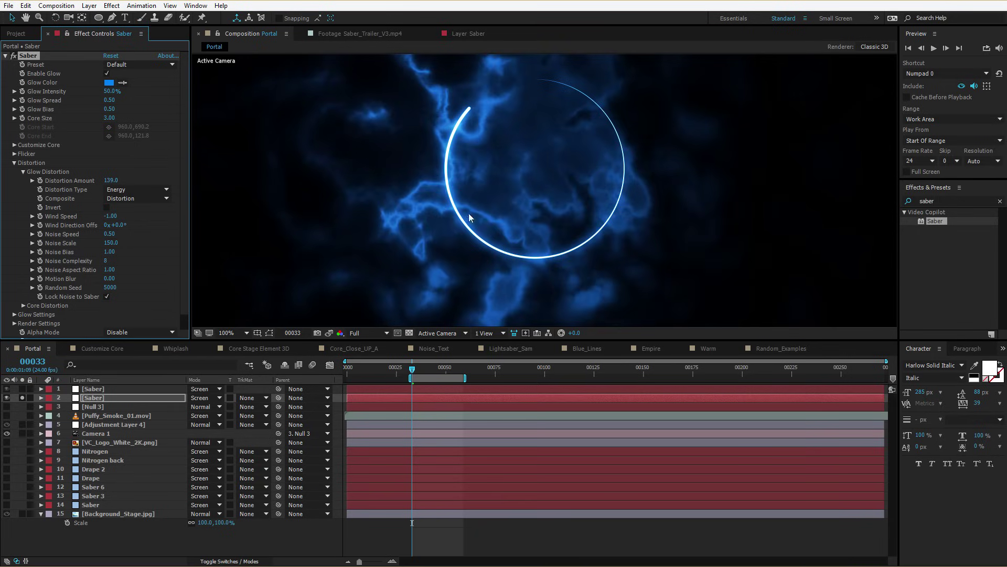
# Apply the Patronus preset to the soloed Saber again.
pyautogui.click(137, 64)
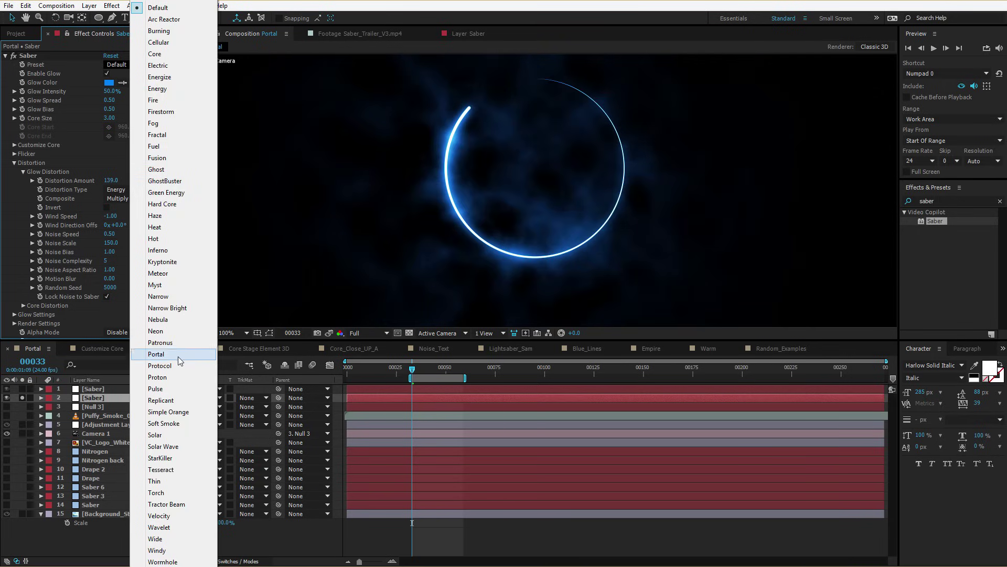
pyautogui.click(165, 343)
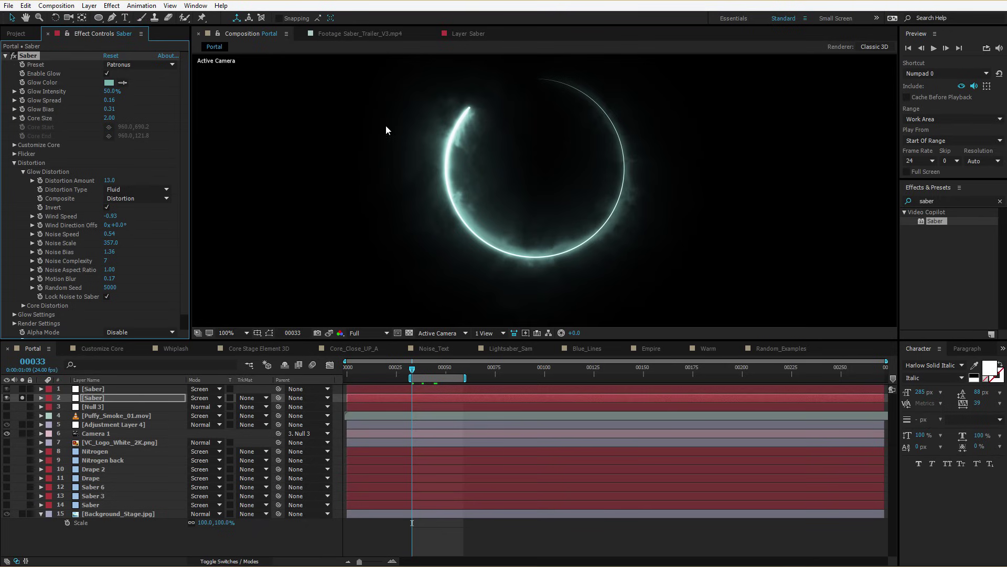
# Change the Saber's glow color to orange FF780B and preview the animation.
pyautogui.click(109, 83)
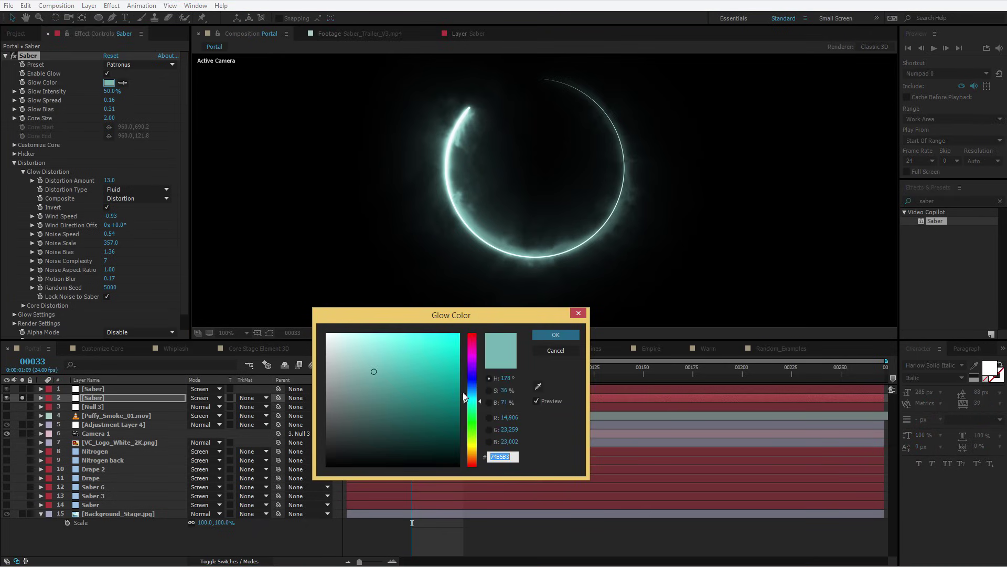
pyautogui.moveTo(472, 400); pyautogui.dragTo(475, 455)
pyautogui.moveTo(443, 341); pyautogui.dragTo(453, 287)
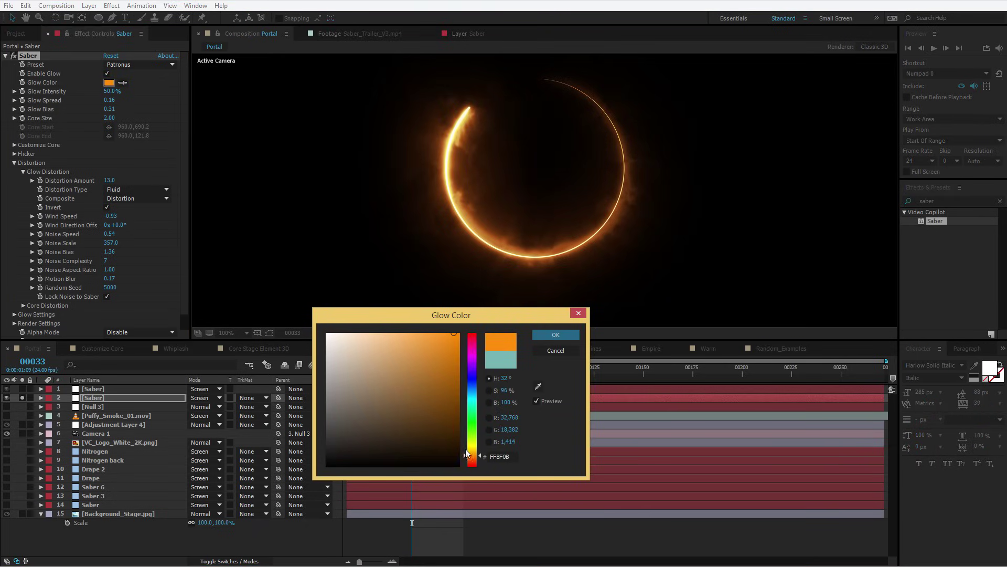
pyautogui.moveTo(472, 456); pyautogui.dragTo(468, 457)
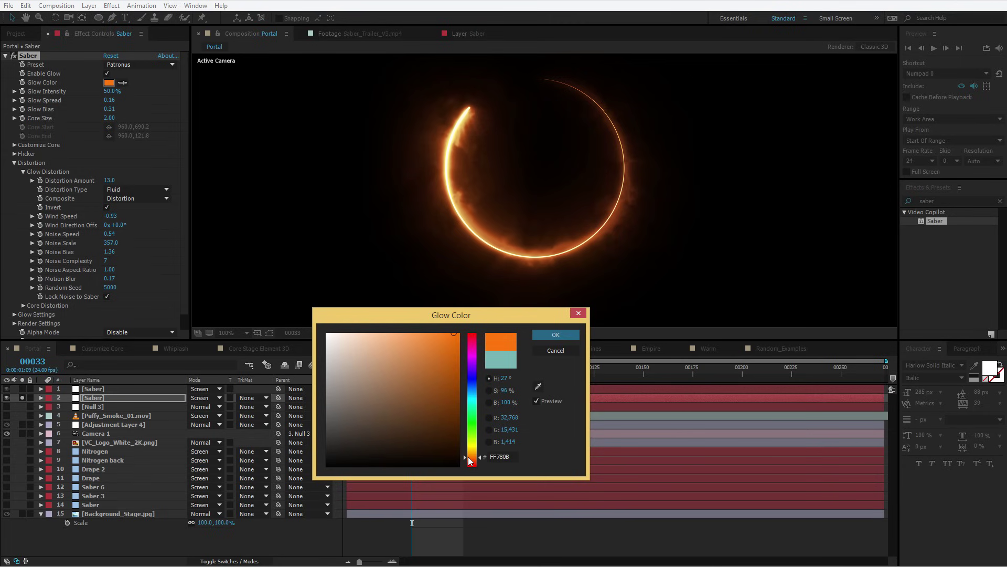
pyautogui.click(556, 335)
pyautogui.press('space')
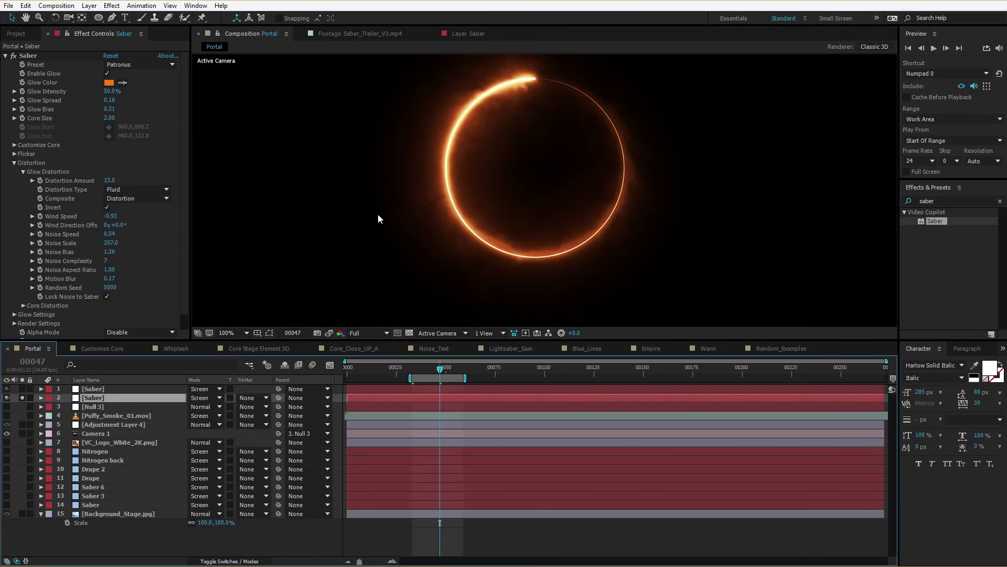
# Add Unsharp Mask to the soloed Saber layer with an amount of 169 and preview the animation.
pyautogui.click(112, 6)
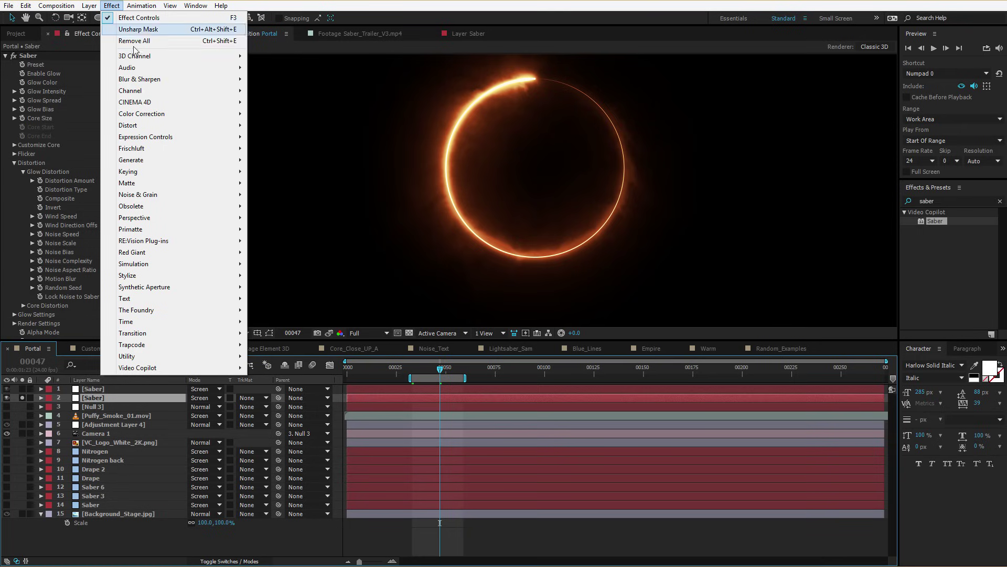
pyautogui.moveTo(155, 79)
pyautogui.click(283, 263)
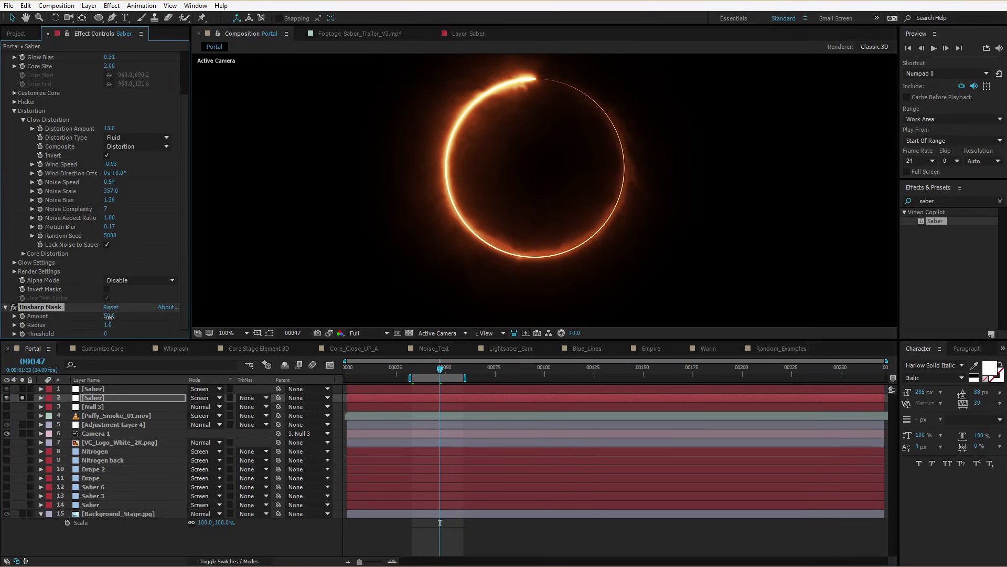
pyautogui.moveTo(109, 315); pyautogui.dragTo(138, 314)
pyautogui.press('KP_0')
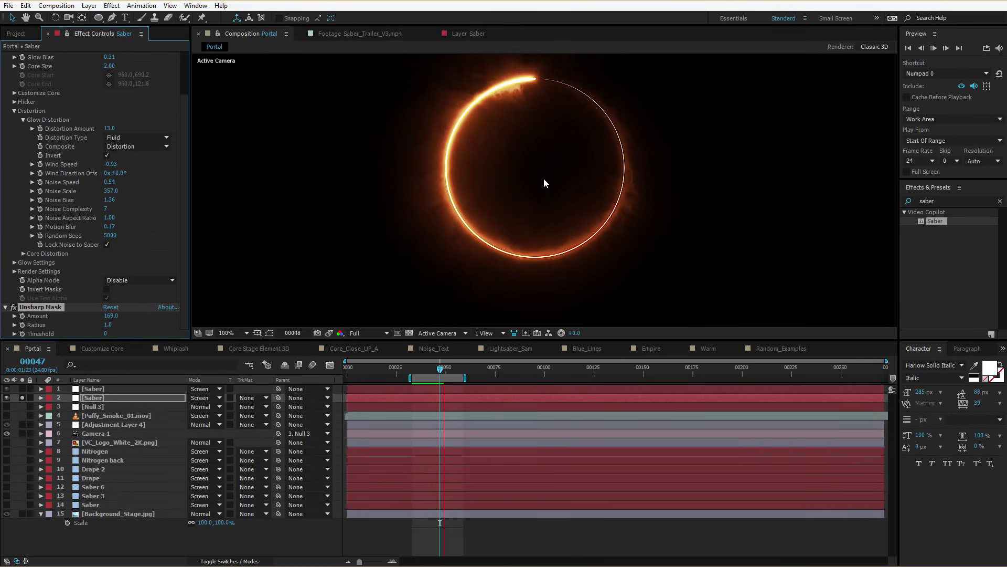
pyautogui.press('KP_0')
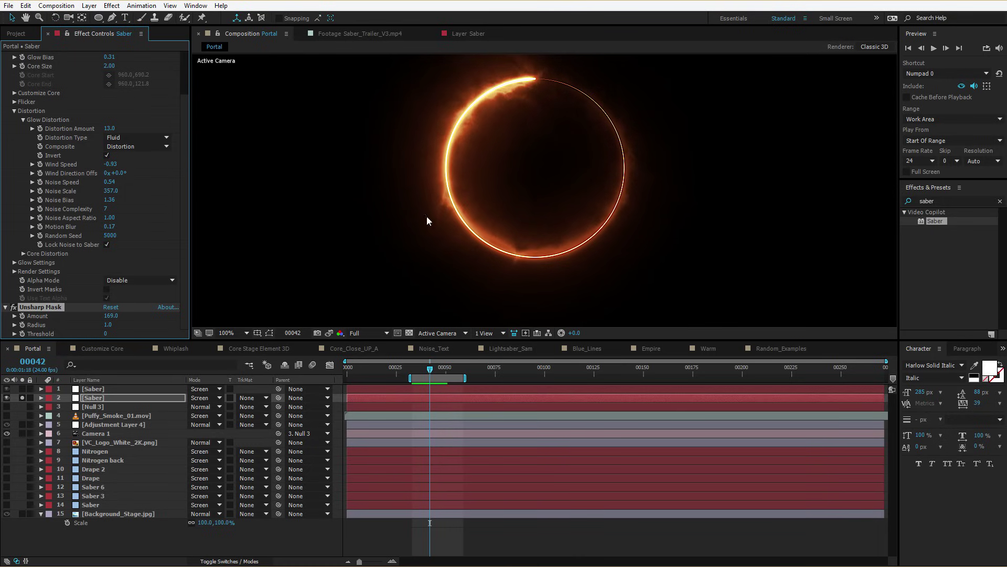
# Set the glow distortion's wind speed to 2 and preview the animation.
pyautogui.click(110, 164)
pyautogui.write('2')
pyautogui.press('Return')
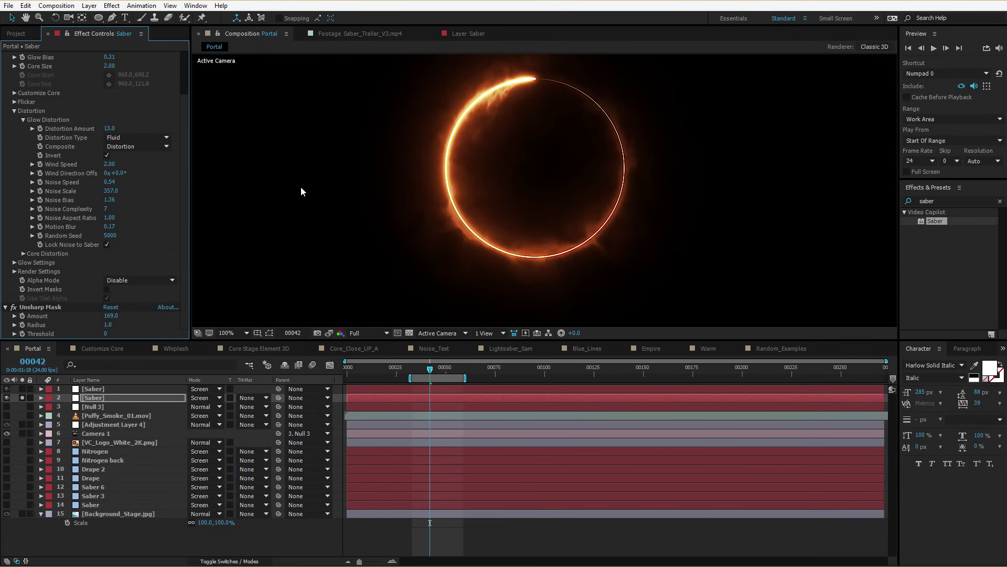
pyautogui.press('KP_0')
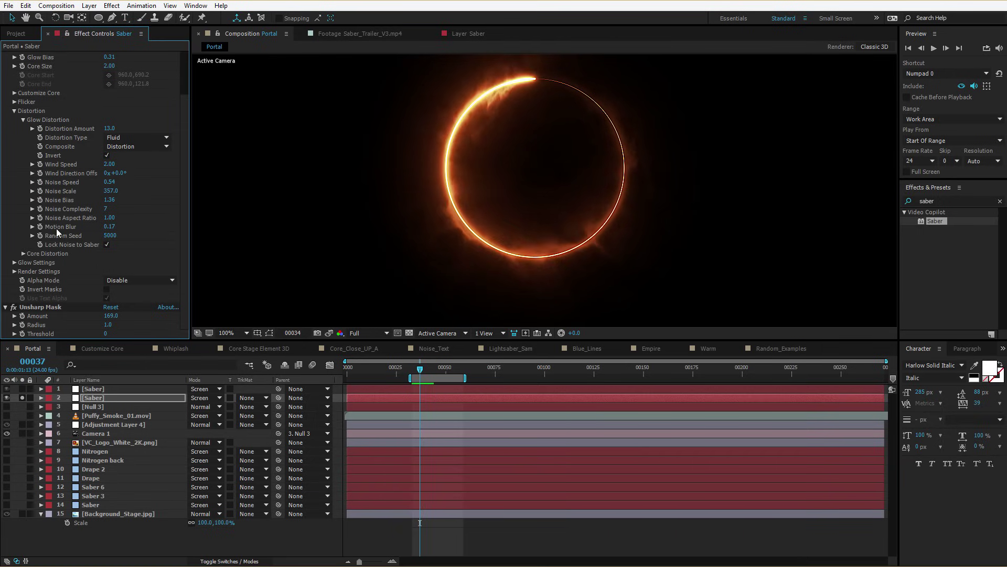
pyautogui.press('space')
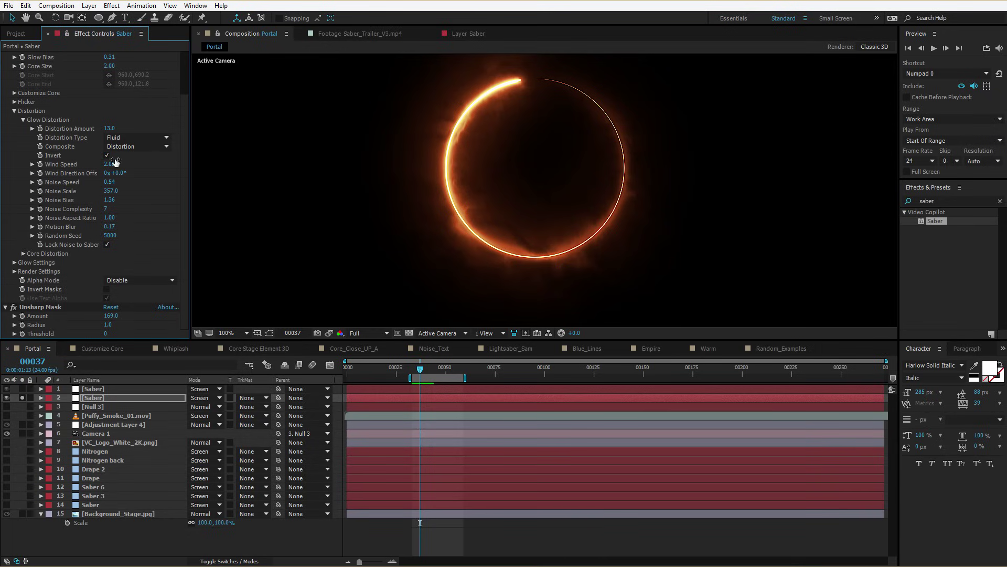
# Set the glow distortion's motion blur to 0 and preview the animation.
pyautogui.click(109, 227)
pyautogui.press('space')
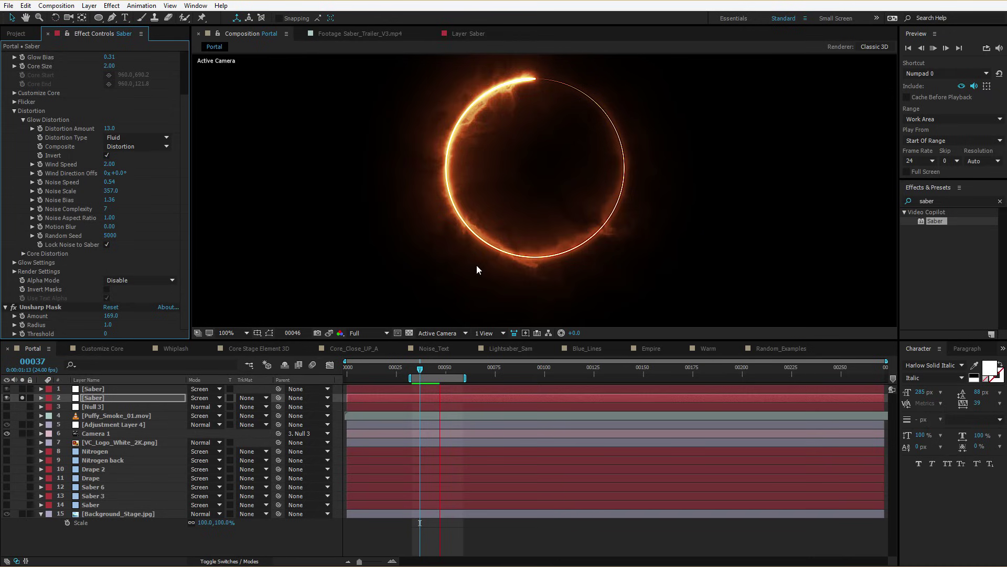
pyautogui.press('space')
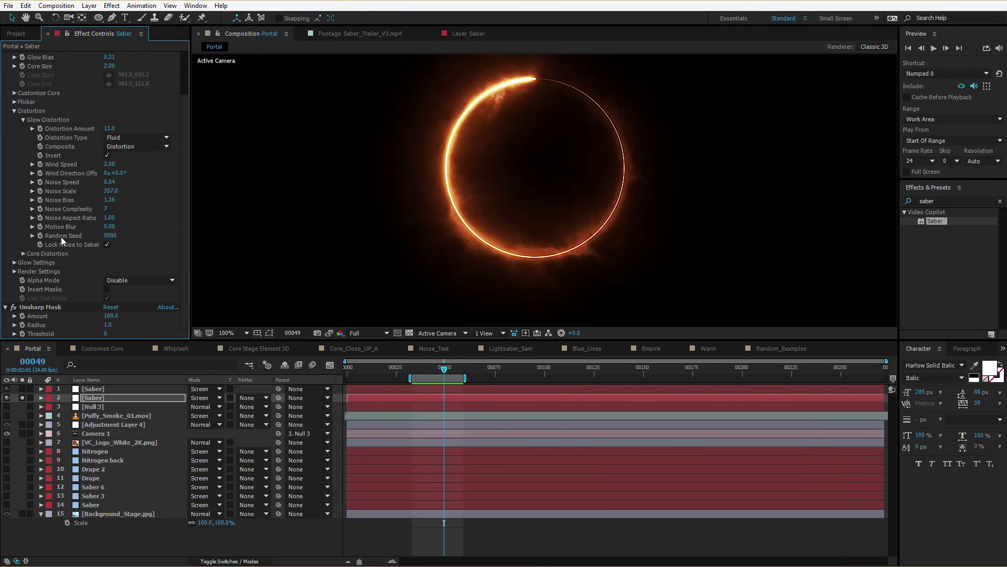
# Raise the glow distortion's motion blur to 0.31 and play the animation to compare.
pyautogui.moveTo(107, 226); pyautogui.dragTo(106, 226)
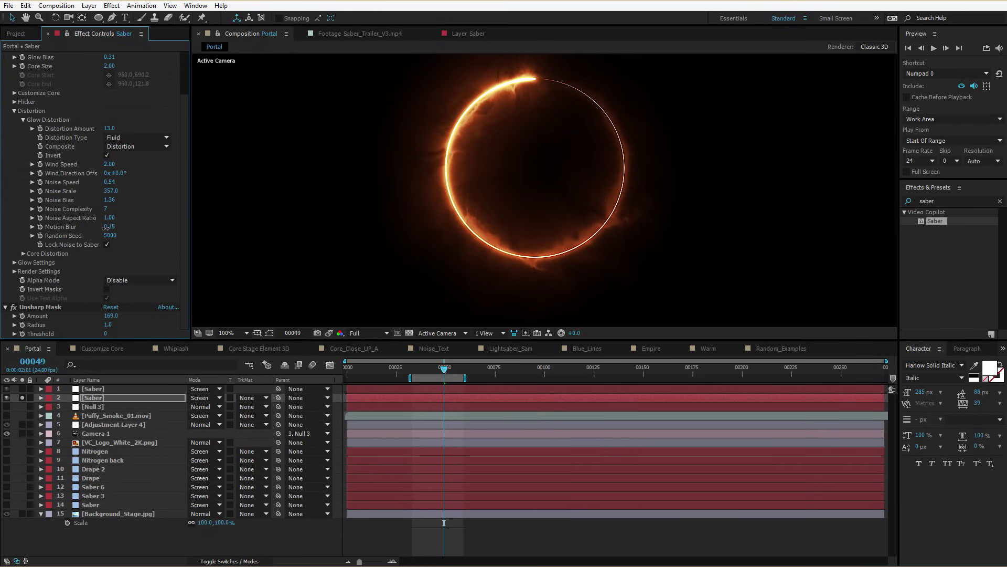
pyautogui.press('space')
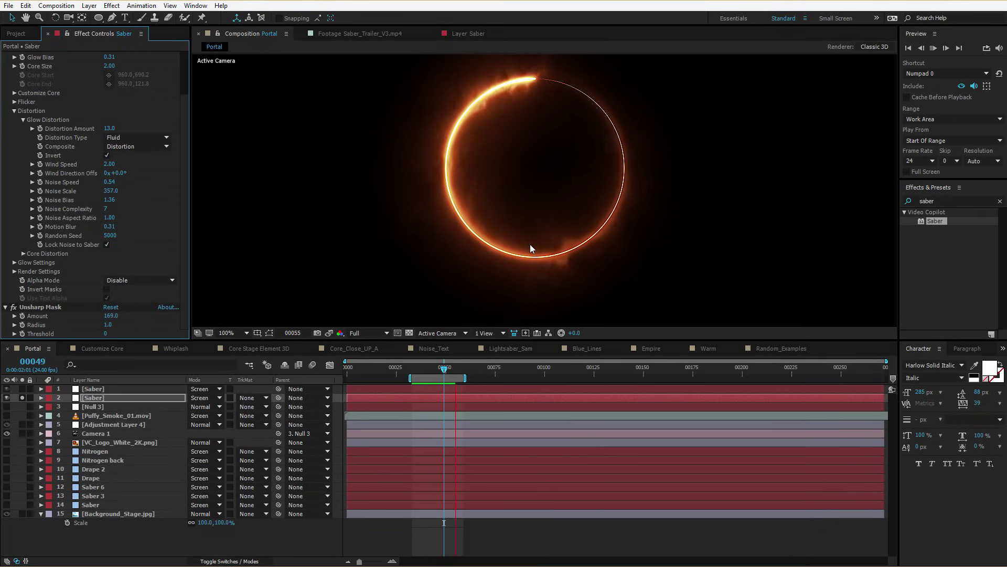
pyautogui.press('space')
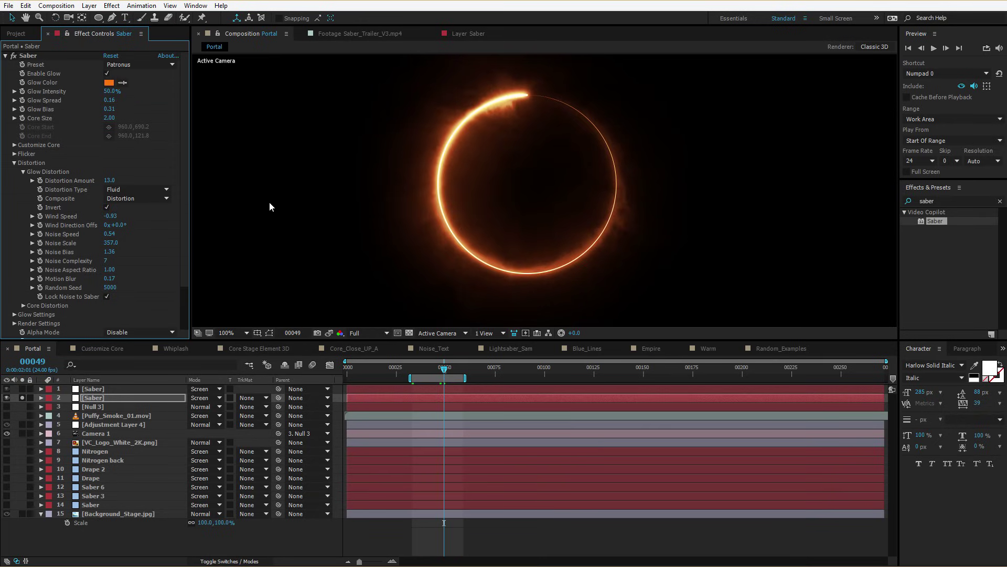
# Collapse the glow distortion settings, set the core distortion amount to 13 and preview the animation.
pyautogui.click(23, 171)
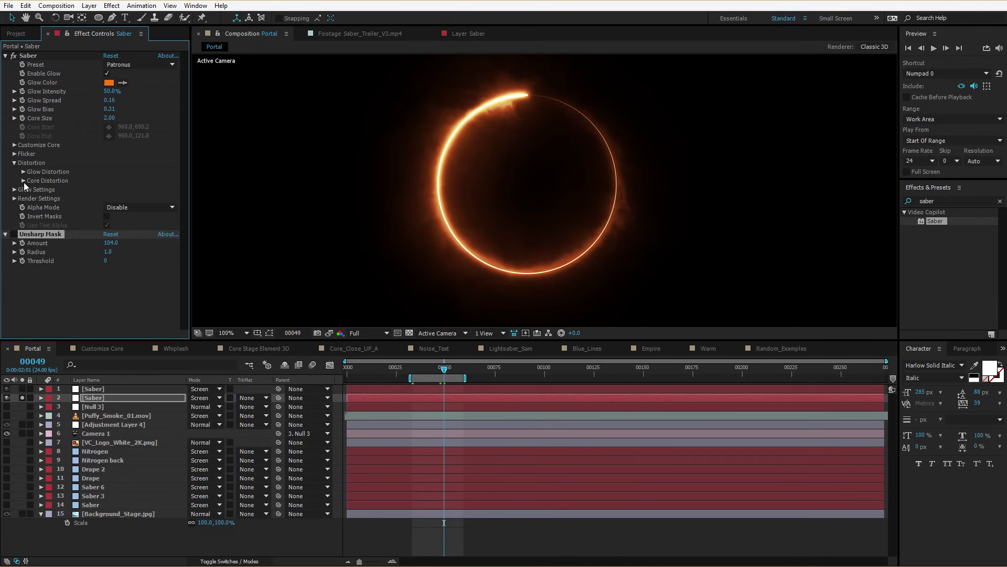
pyautogui.click(23, 181)
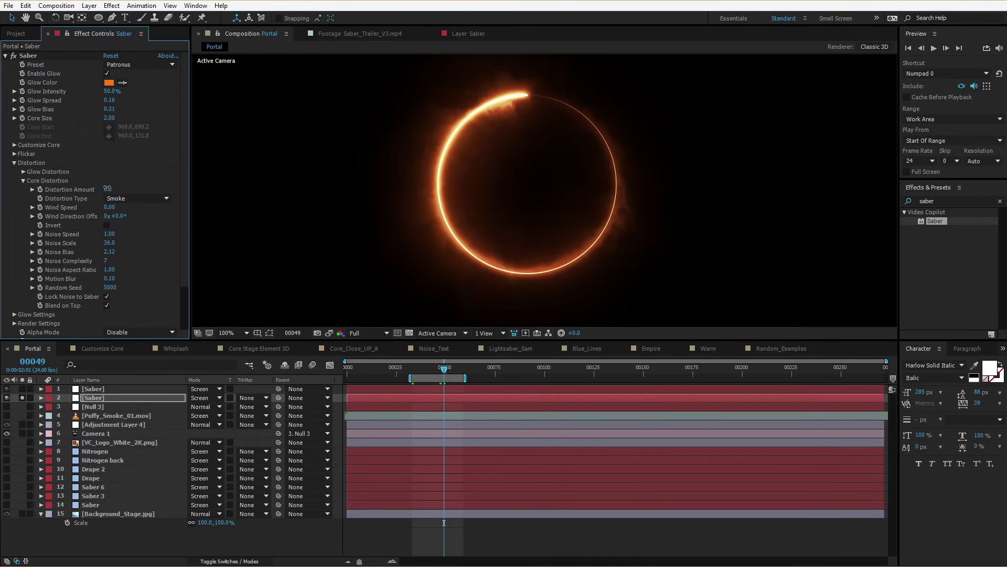
pyautogui.moveTo(110, 189); pyautogui.dragTo(112, 186)
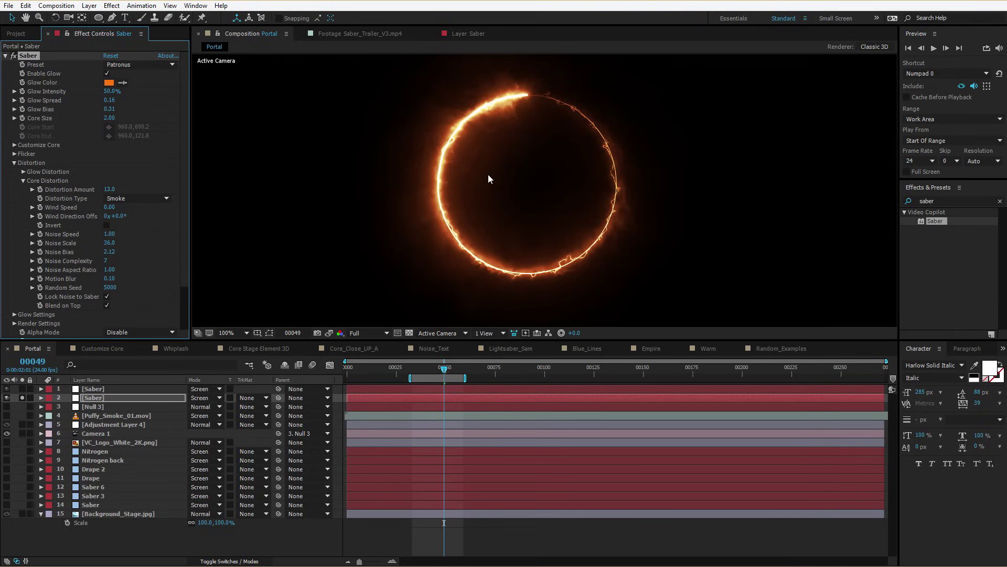
pyautogui.press('space')
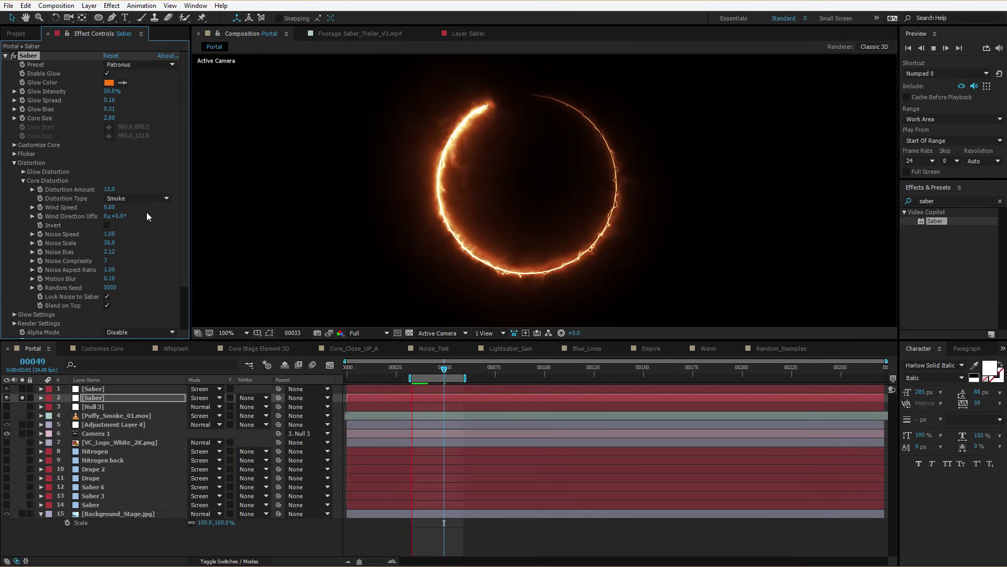
# Switch the core distortion type to Fluid with a noise scale of 80 and a distortion amount of 4.5.
pyautogui.click(135, 197)
pyautogui.click(131, 221)
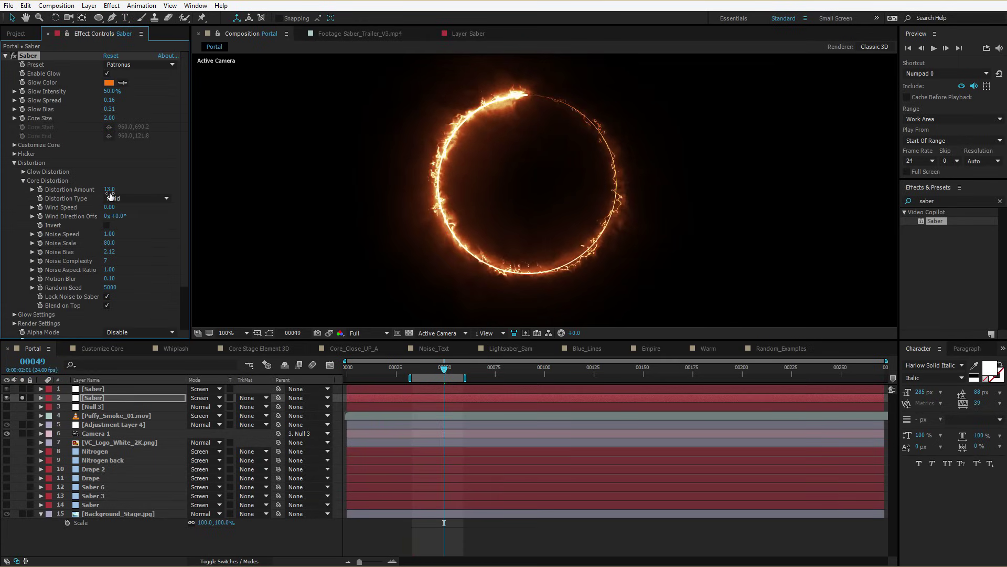
pyautogui.moveTo(107, 191)
pyautogui.mouseDown()
pyautogui.moveTo(84, 200)
pyautogui.moveTo(93, 198)
pyautogui.mouseUp()
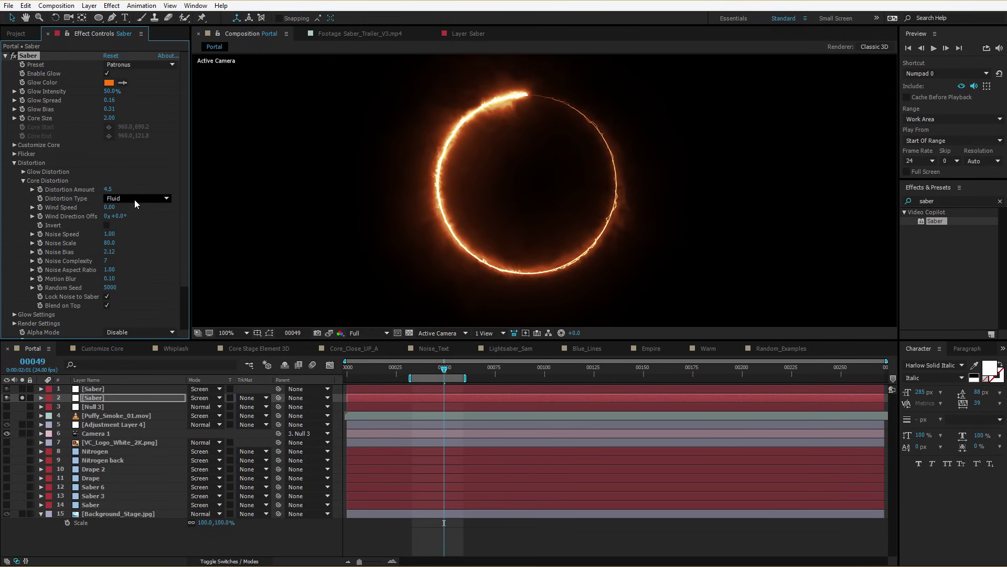
# Set the Saber's alpha mode to Enable Masks and preview the circle.
pyautogui.scroll(-3, 150, 255)
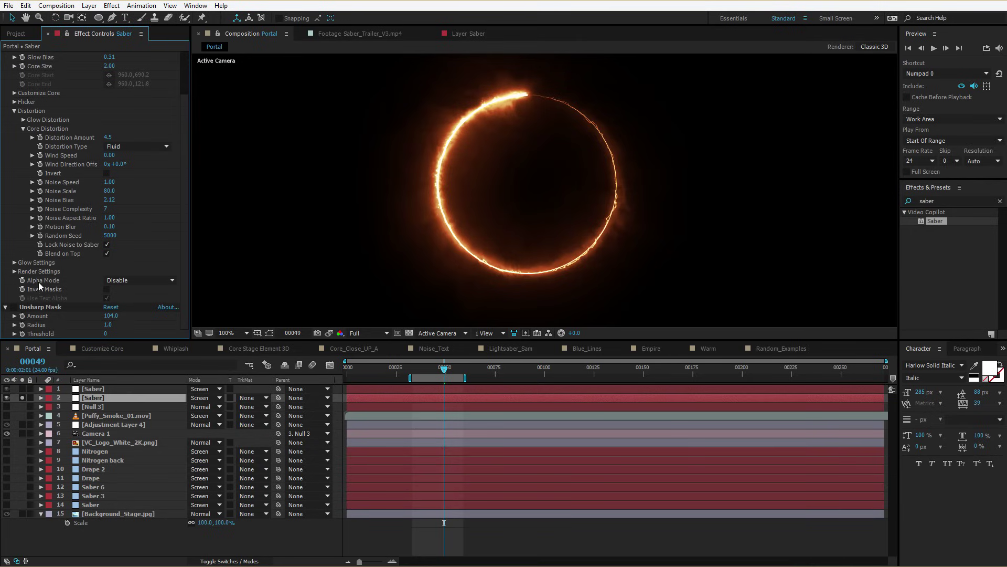
pyautogui.click(124, 280)
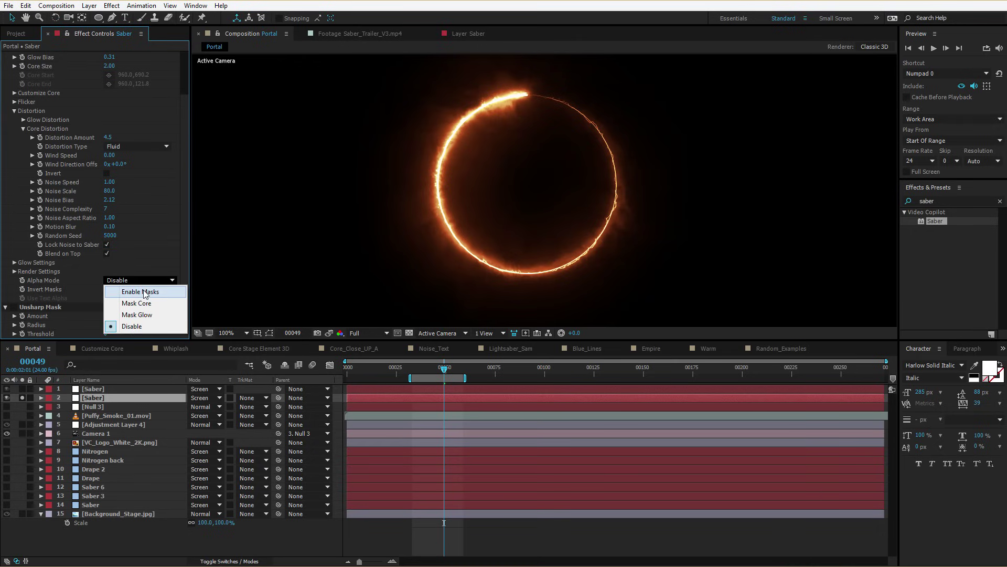
pyautogui.click(140, 291)
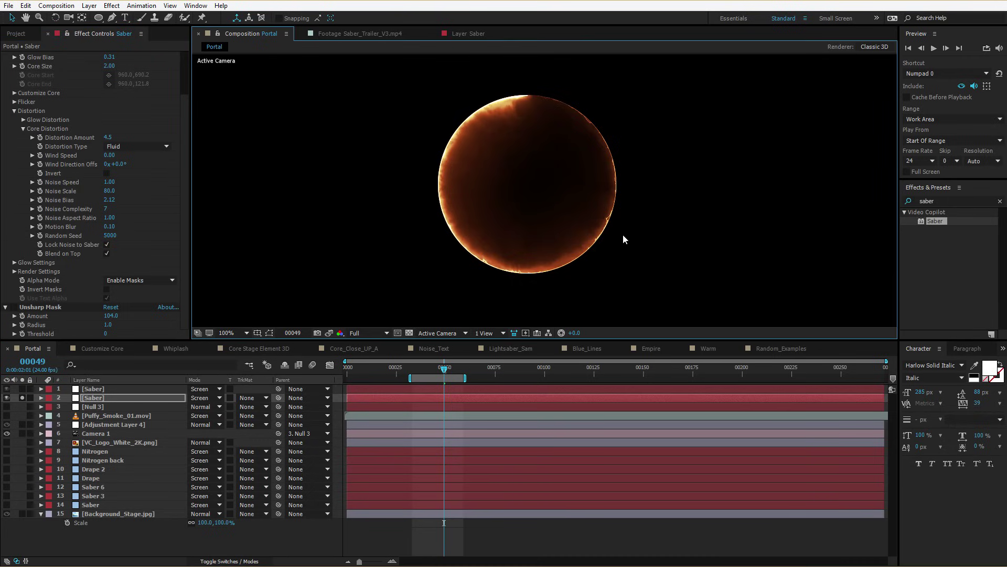
pyautogui.press('KP_0')
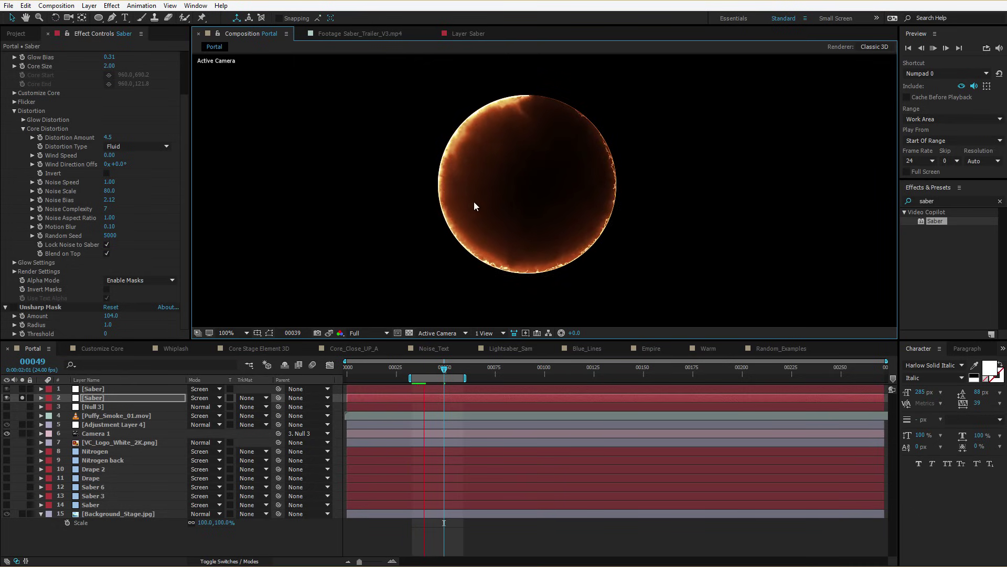
# Start the work area at frame 18 and preview the masked circle's animation.
pyautogui.moveTo(390, 370); pyautogui.dragTo(383, 371)
pyautogui.press('b')
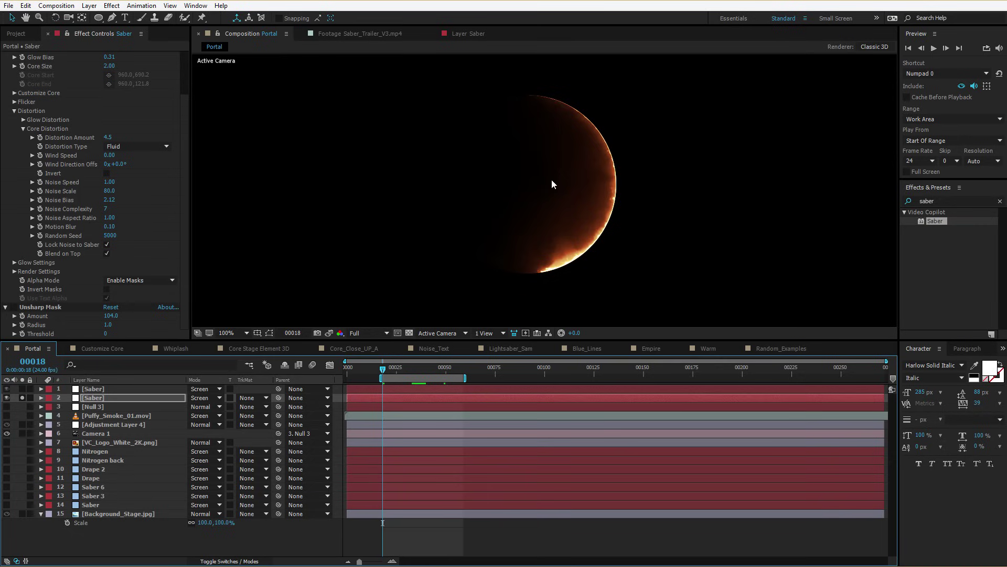
pyautogui.press('space')
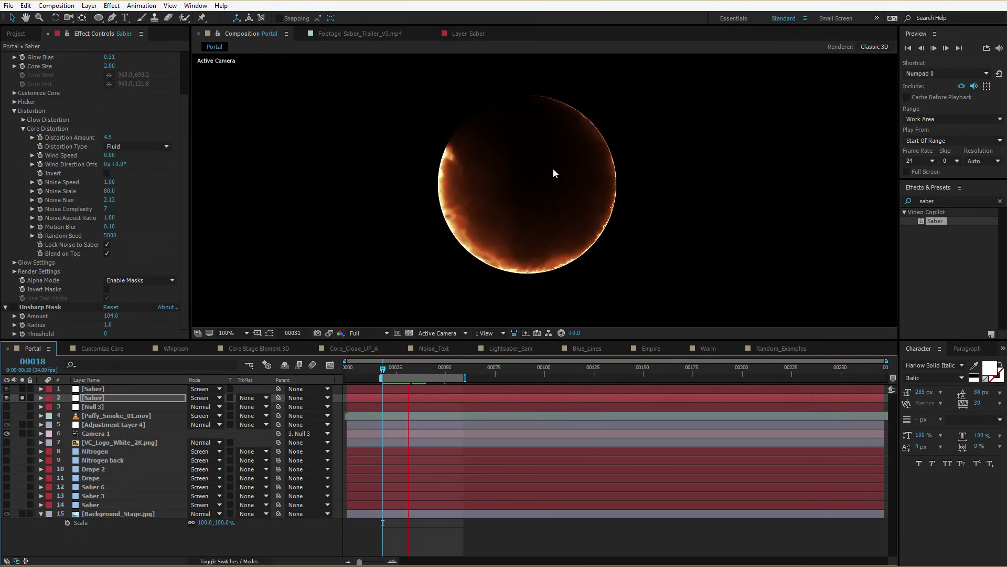
pyautogui.press('space')
# Draw a large triangular mask beside the circle on the soloed Saber layer using the Polygon tool, and preview it.
pyautogui.click(98, 18)
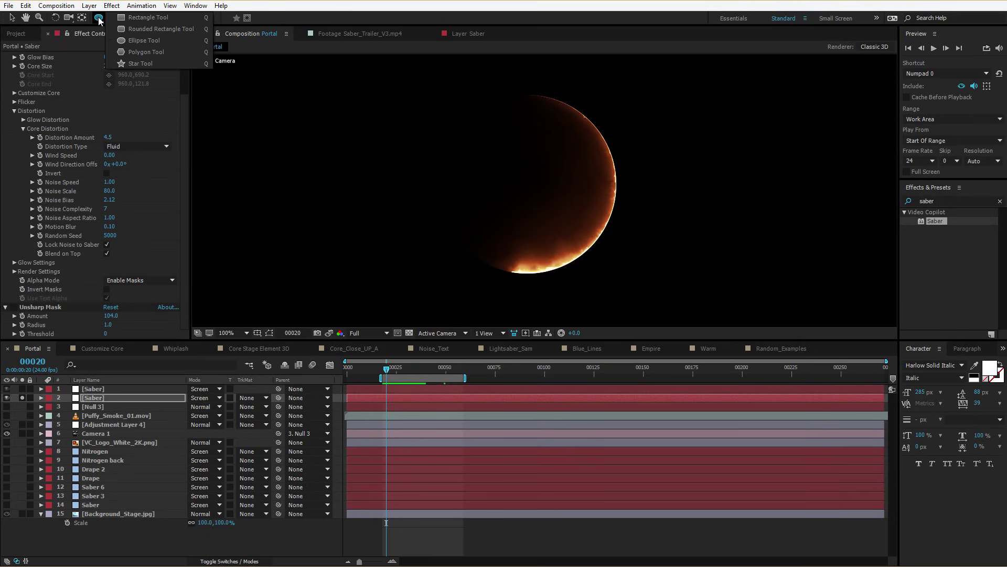
pyautogui.click(130, 52)
pyautogui.moveTo(291, 194); pyautogui.dragTo(355, 260)
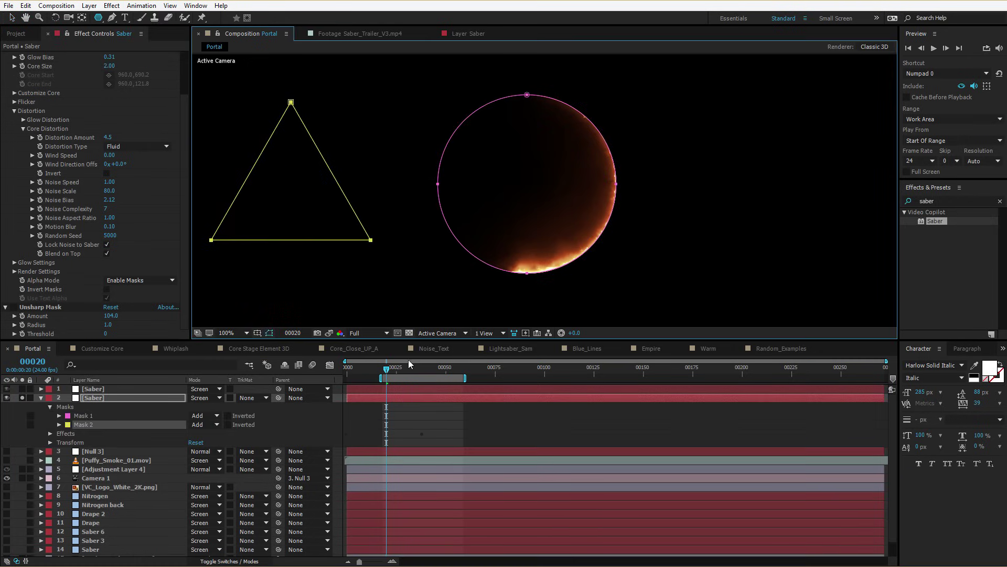
pyautogui.press('v')
pyautogui.click(414, 294)
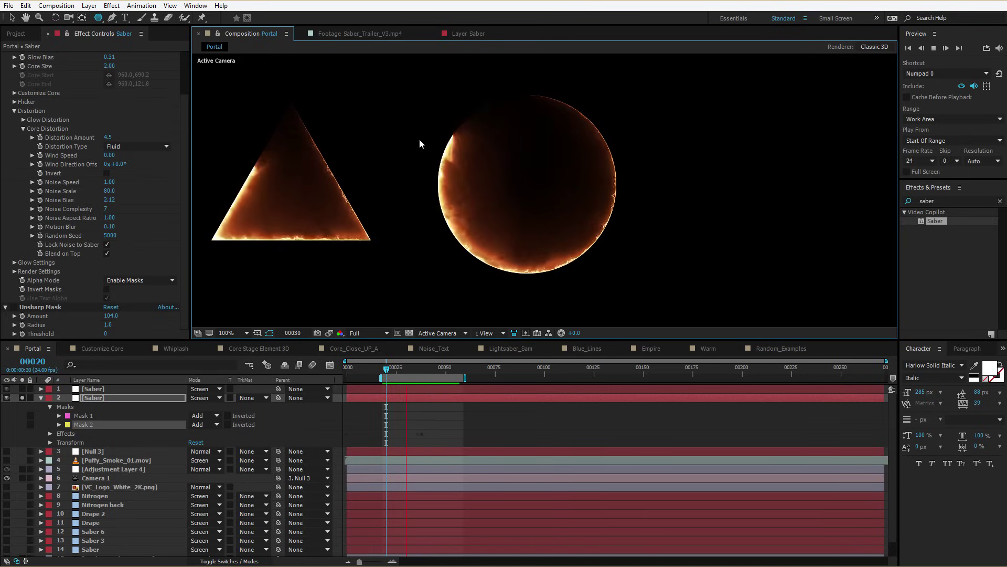
pyautogui.press('space')
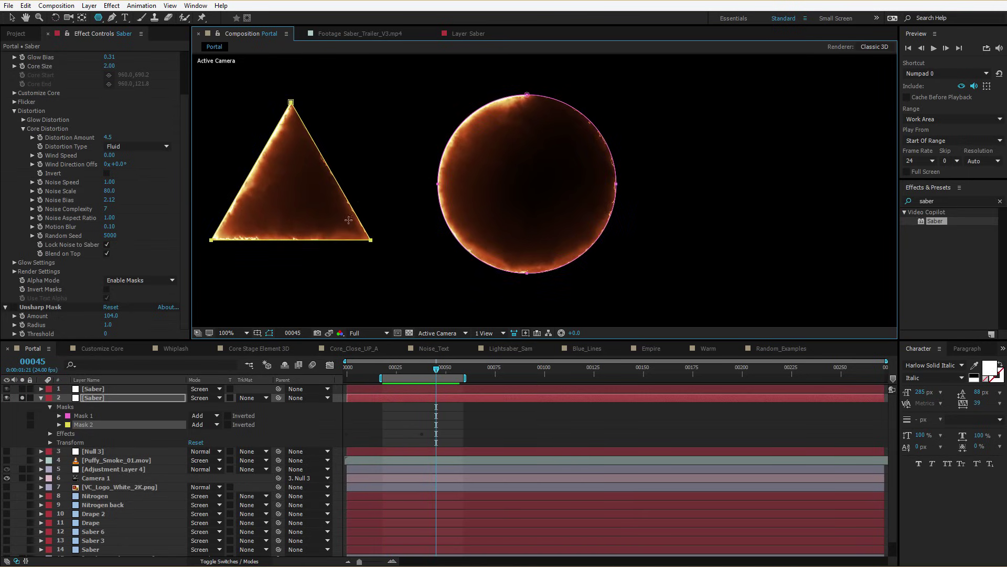
# Hide the mask outlines and set the Saber's alpha mode to Mask Glow.
pyautogui.click(269, 332)
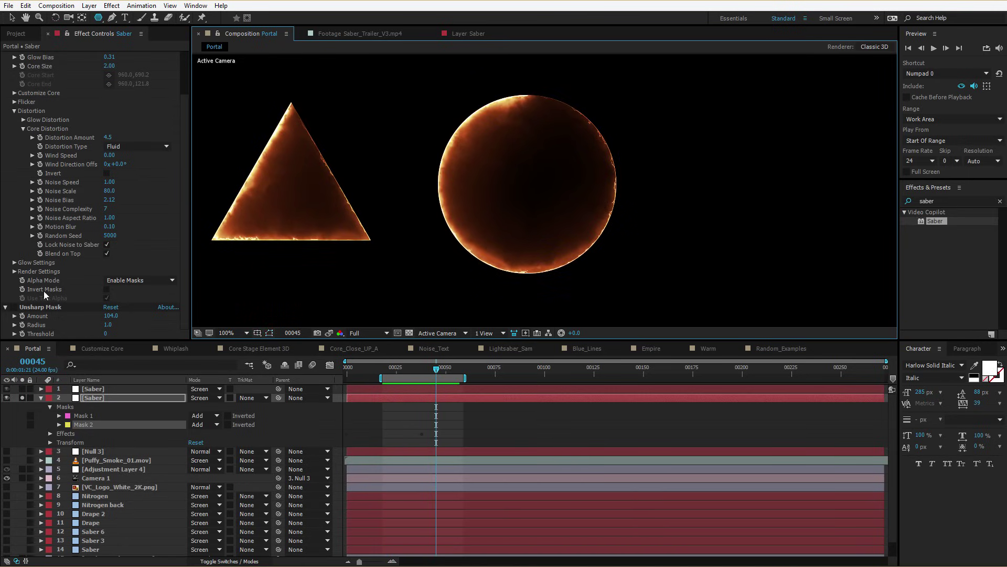
pyautogui.click(125, 280)
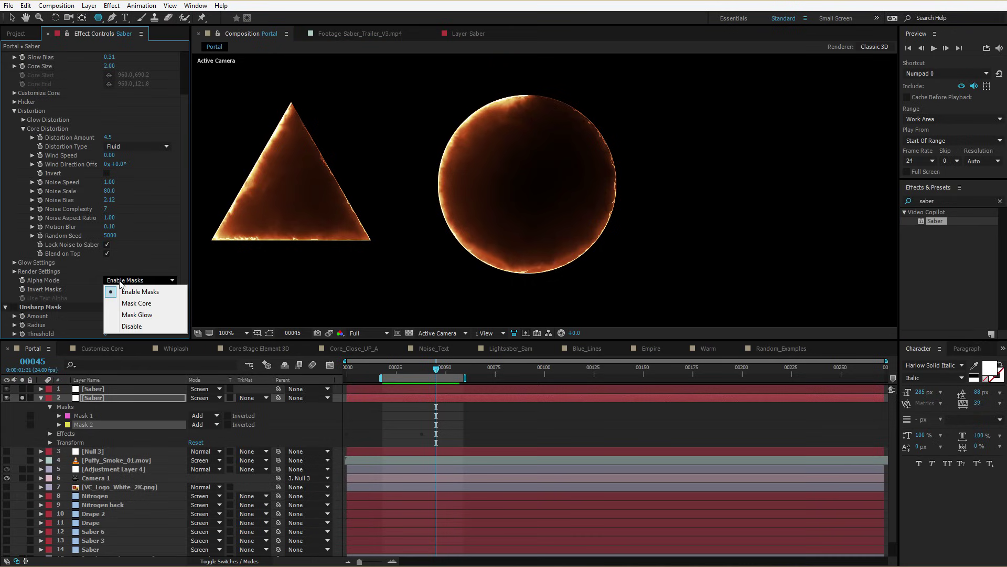
pyautogui.click(137, 315)
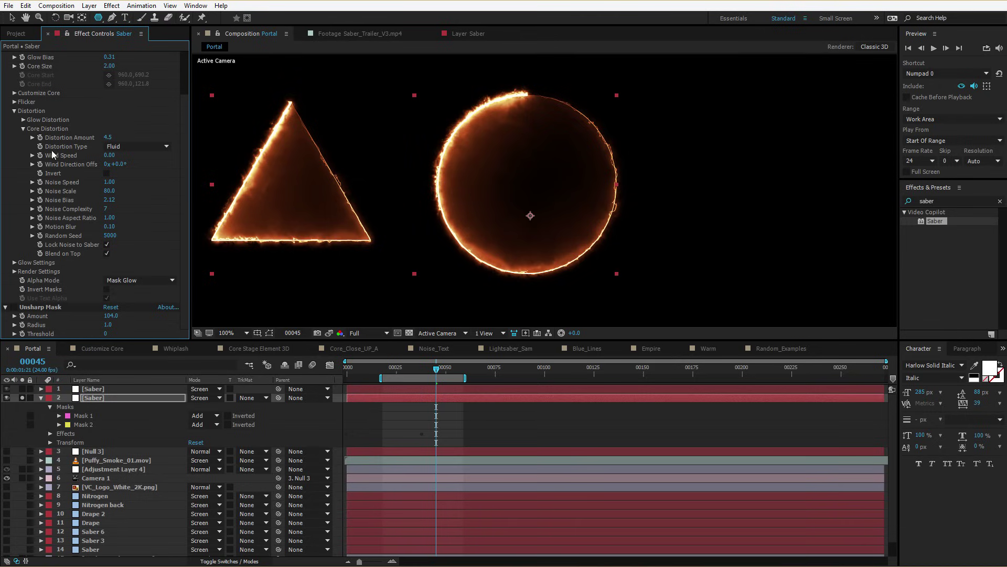
# Set the Saber's Core Distortion amount to 3 and preview the masked triangle and circle.
pyautogui.click(106, 137)
pyautogui.write('3')
pyautogui.press('Return')
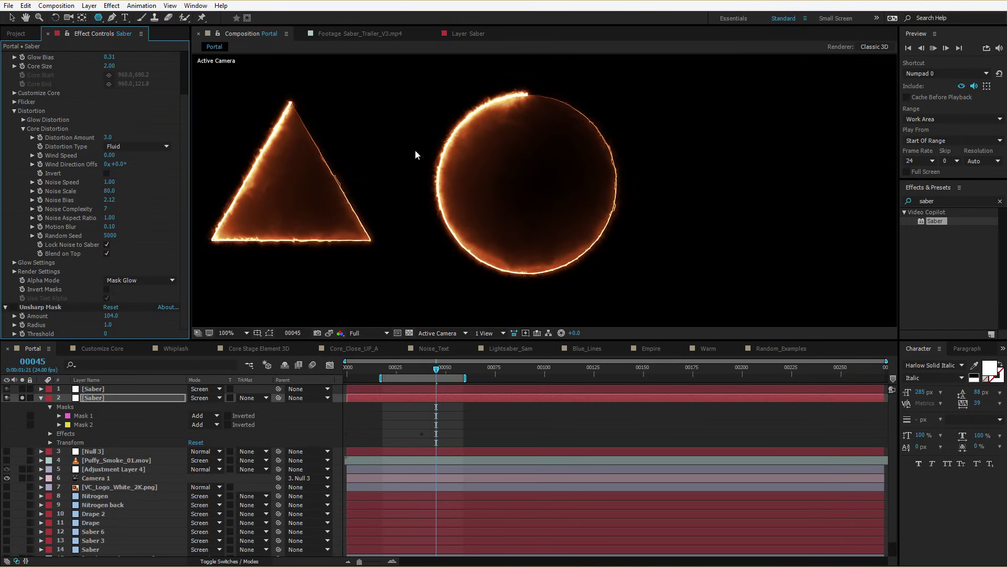
pyautogui.press('space')
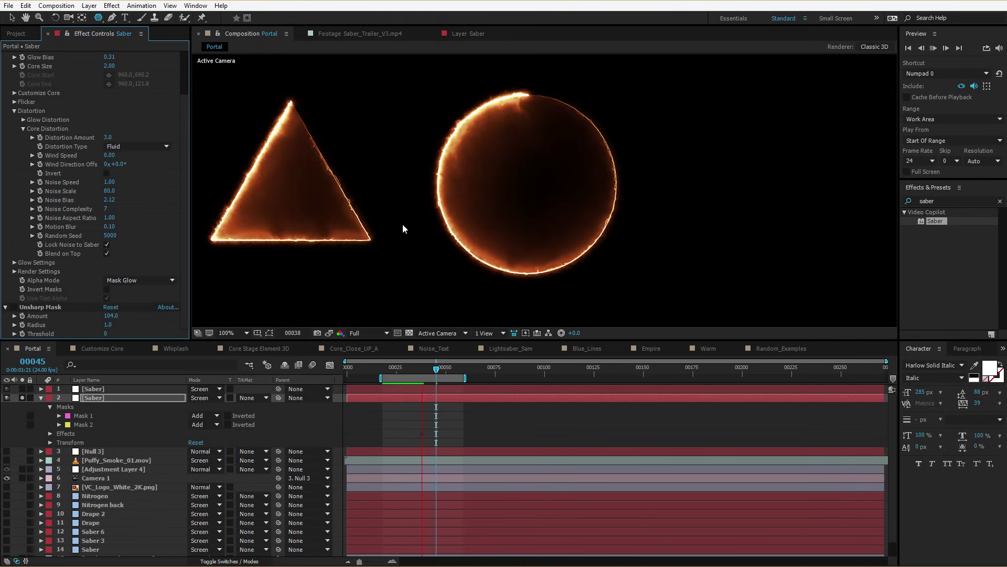
pyautogui.press('space')
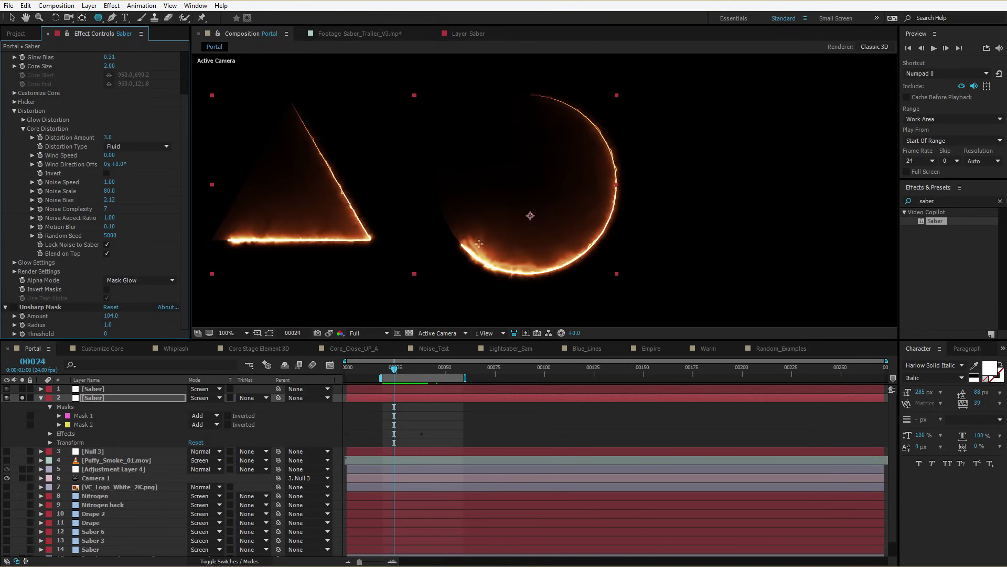
pyautogui.press('space')
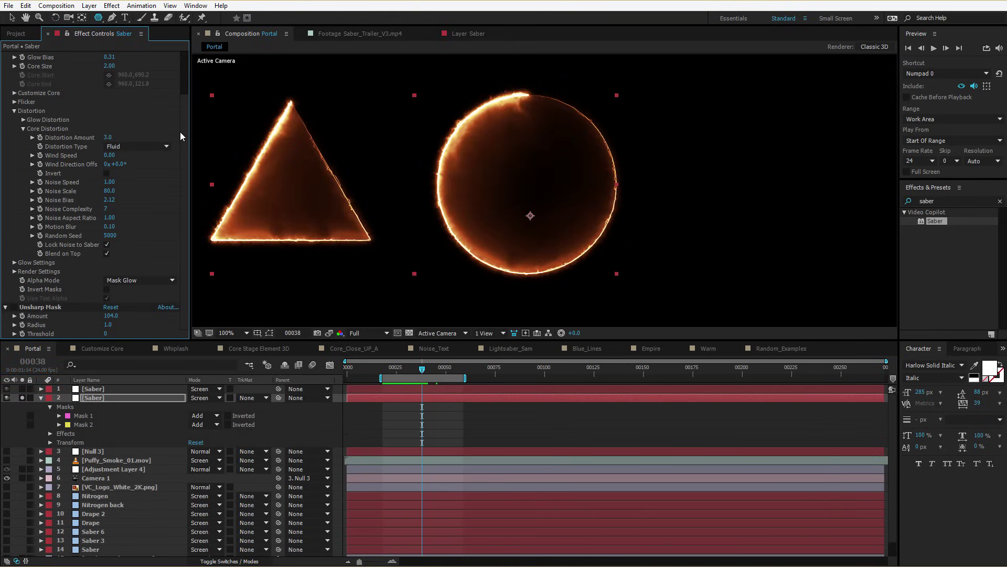
# Apply the Myst preset to the Saber and scrub its animation to frame 41.
pyautogui.scroll(3, 179, 100)
pyautogui.click(123, 67)
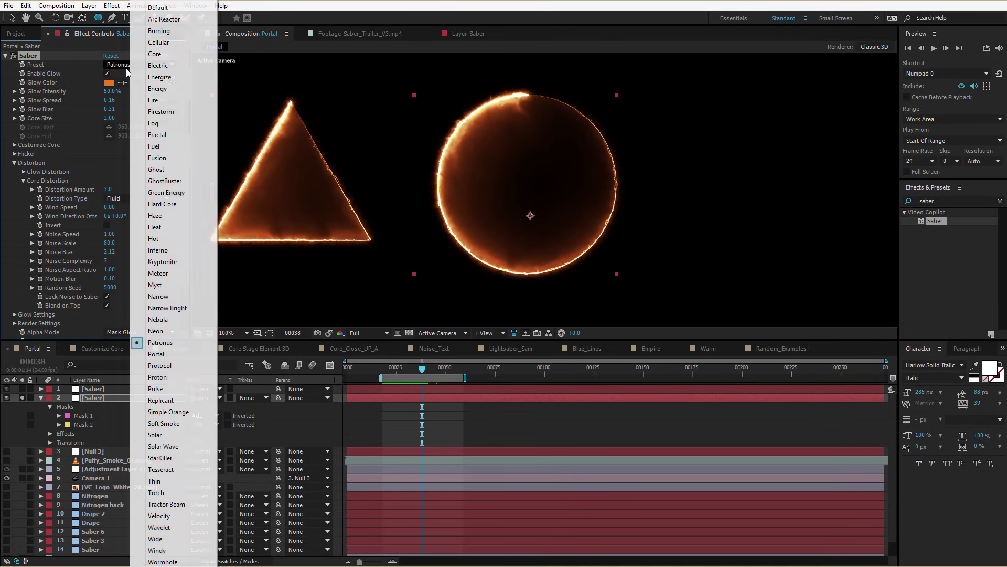
pyautogui.click(165, 285)
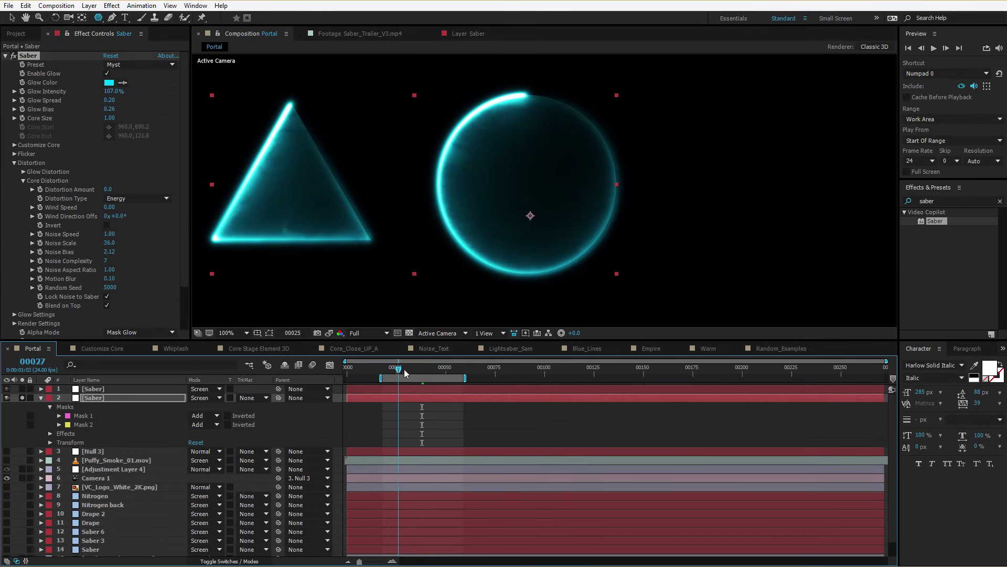
pyautogui.moveTo(404, 369); pyautogui.dragTo(428, 370)
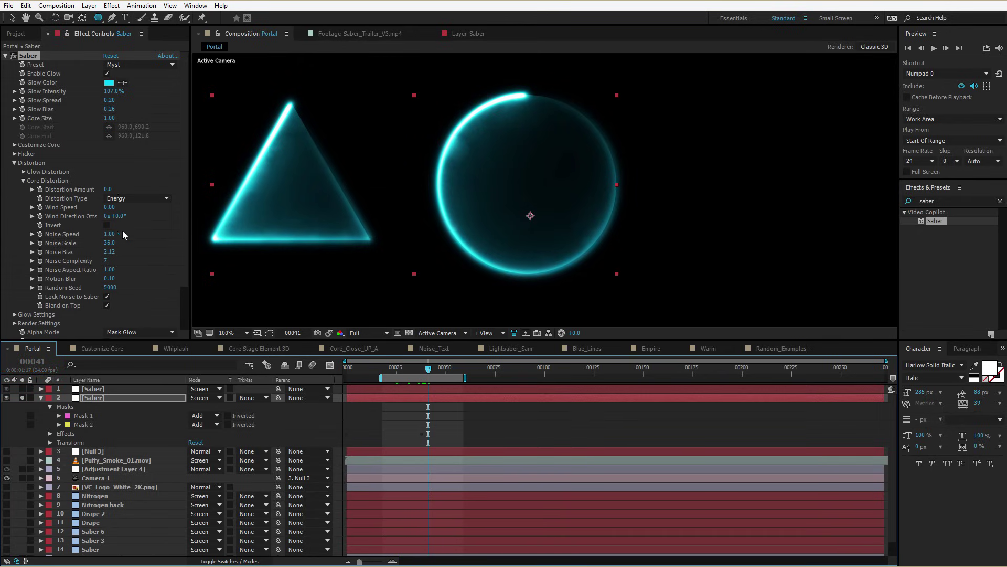
# Raise the Core Distortion amount to about 23, and reapply the Patronus preset.
pyautogui.click(129, 64)
pyautogui.click(129, 64)
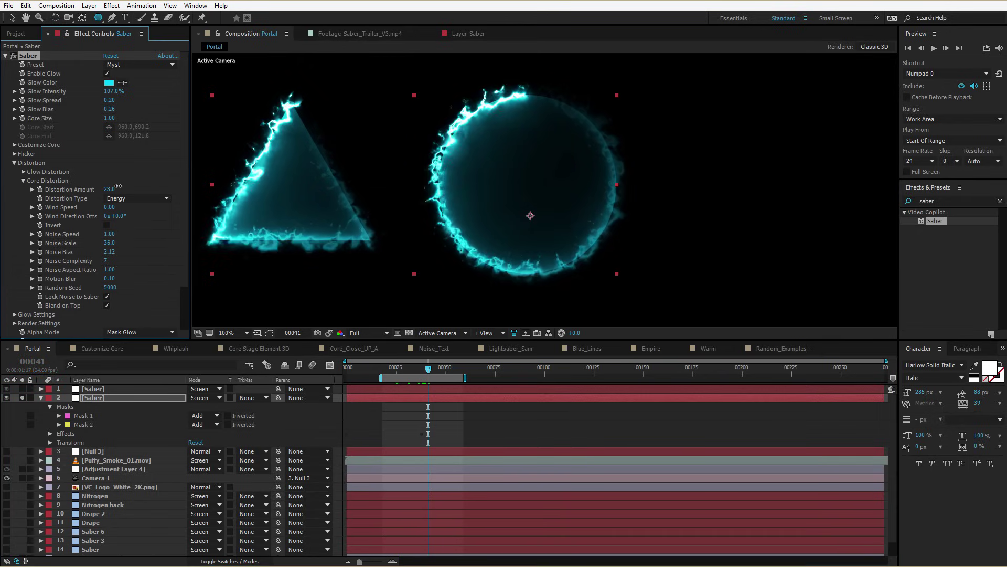
pyautogui.click(130, 64)
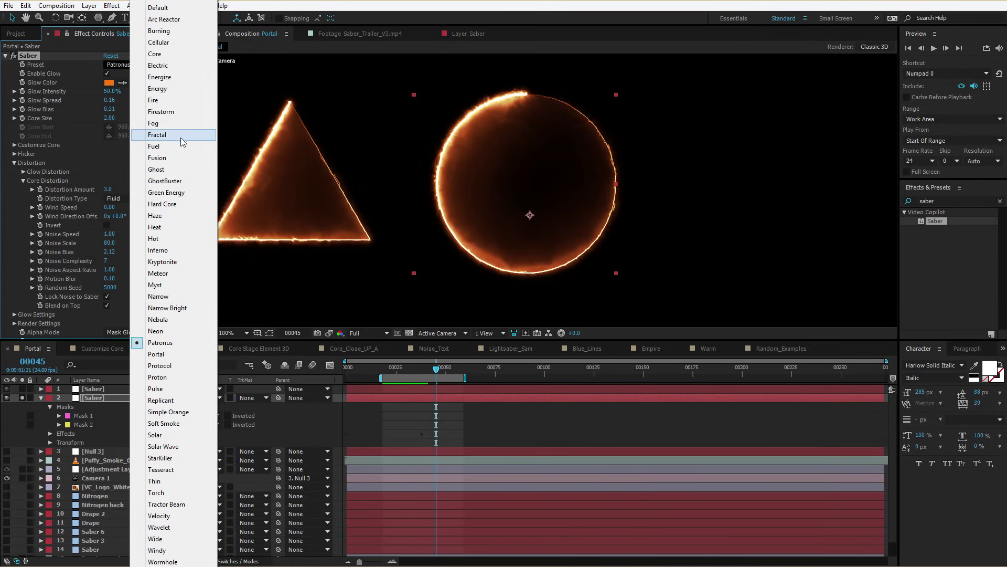
pyautogui.click(155, 54)
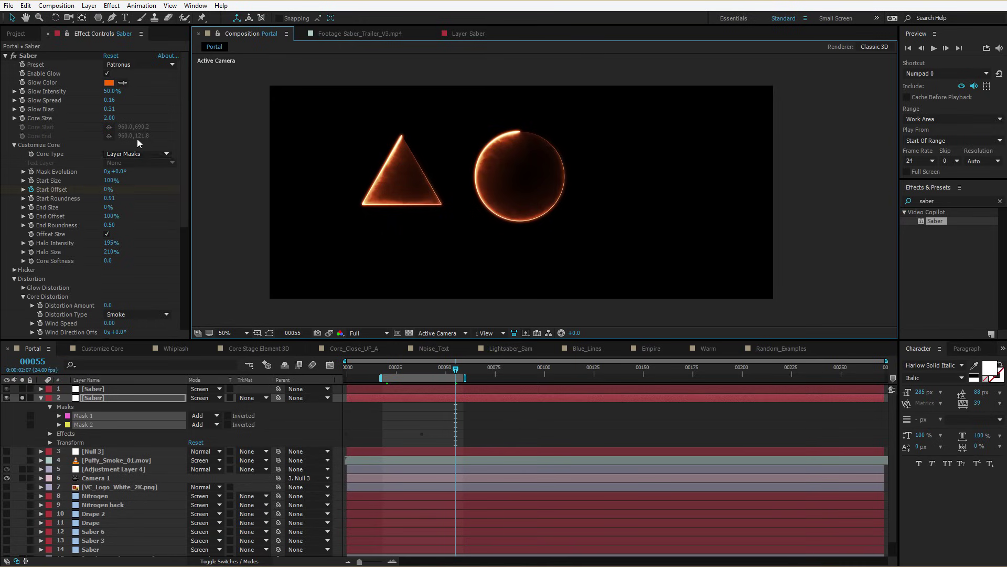
# Delete Mask 1 and Mask 2 from the soloed Saber layer and set its core type to Saber.
pyautogui.click(378, 426)
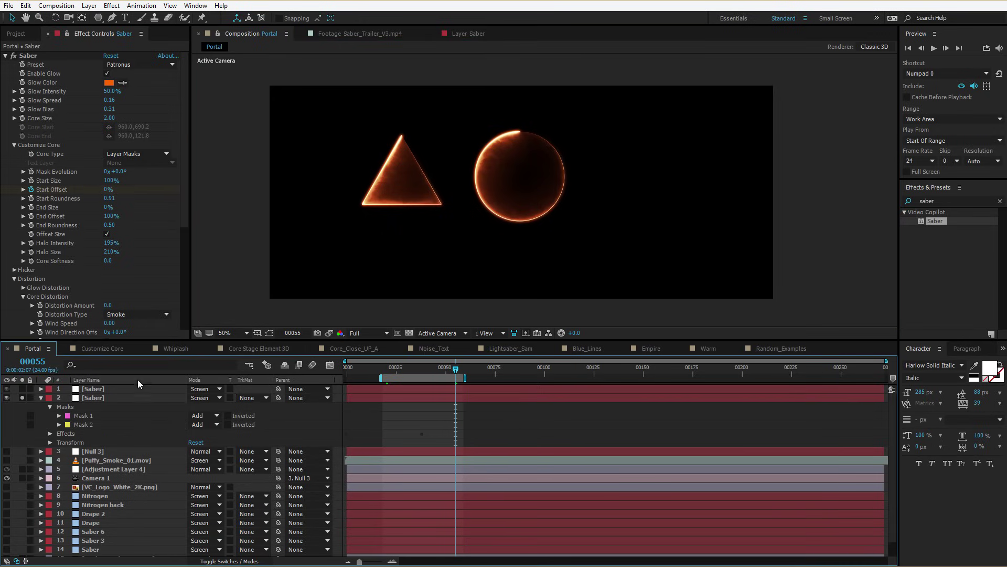
pyautogui.click(85, 424)
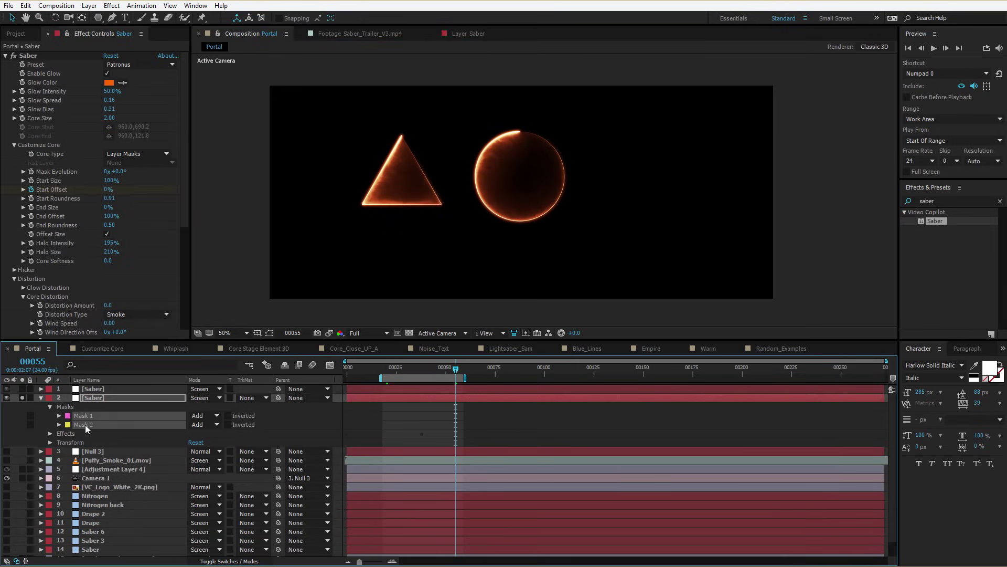
pyautogui.press('Delete')
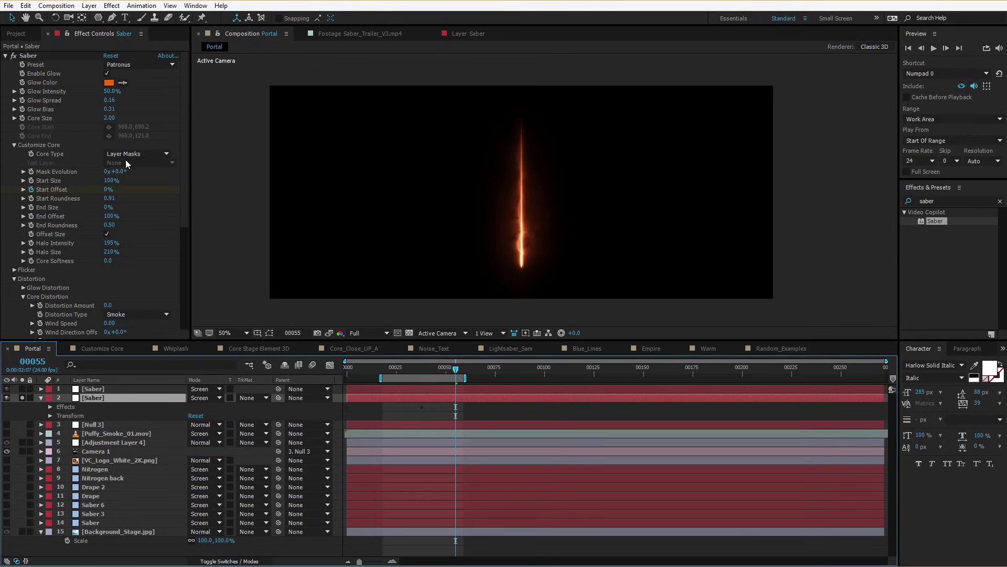
pyautogui.click(127, 157)
pyautogui.click(128, 165)
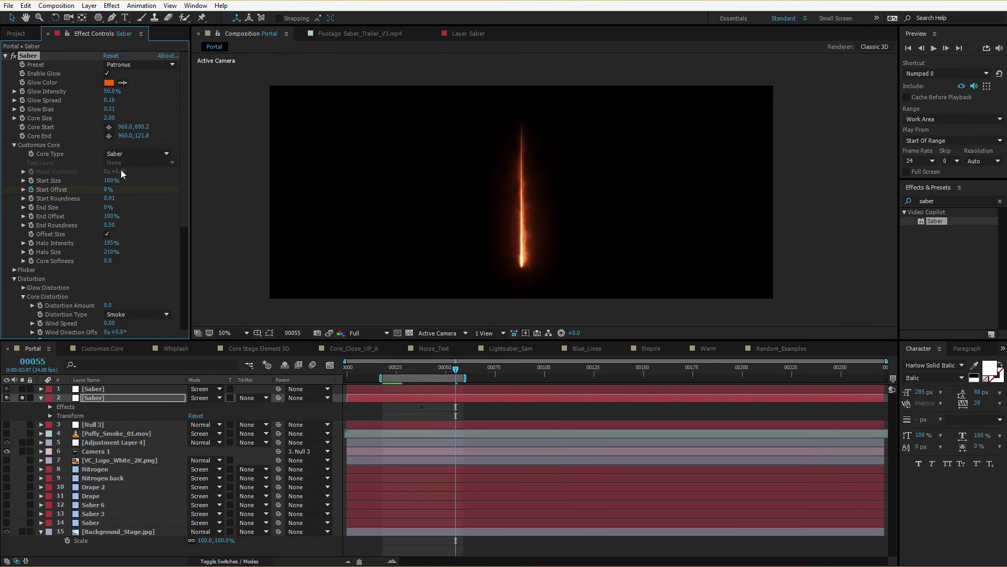
# Slant the beam by moving its core start point toward the lower left of the frame, and set the Core Distortion amount to 18.
pyautogui.scroll(-6, 149, 168)
pyautogui.click(24, 197)
pyautogui.click(542, 273)
pyautogui.hotkey('ctrl', 'shift', 'j')
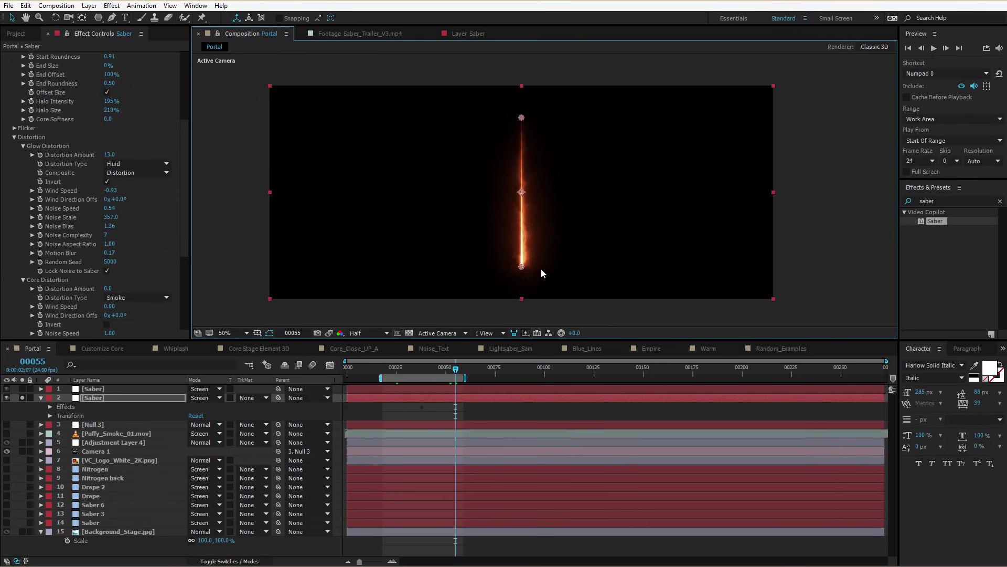
pyautogui.moveTo(521, 269); pyautogui.dragTo(452, 265)
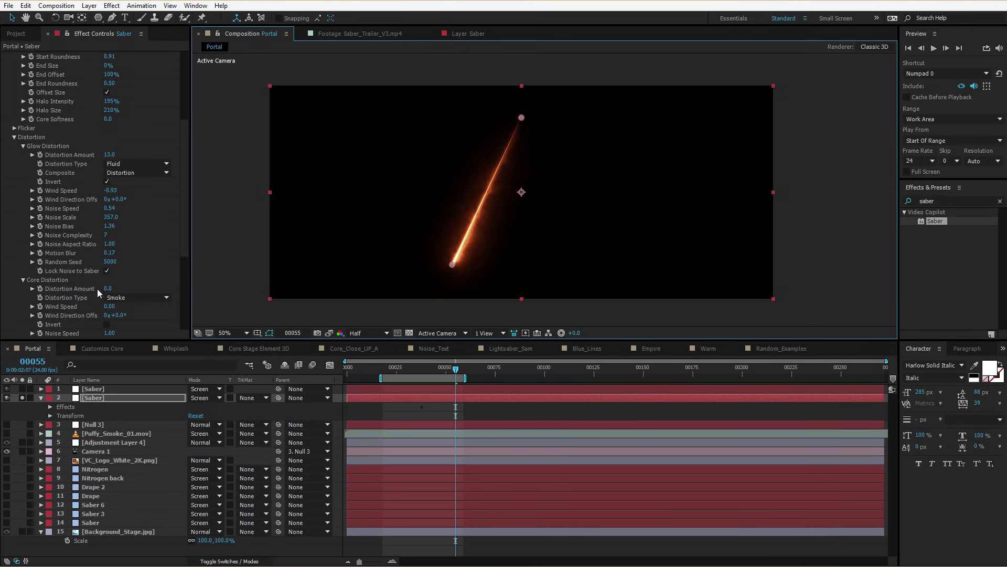
pyautogui.moveTo(106, 288); pyautogui.dragTo(113, 287)
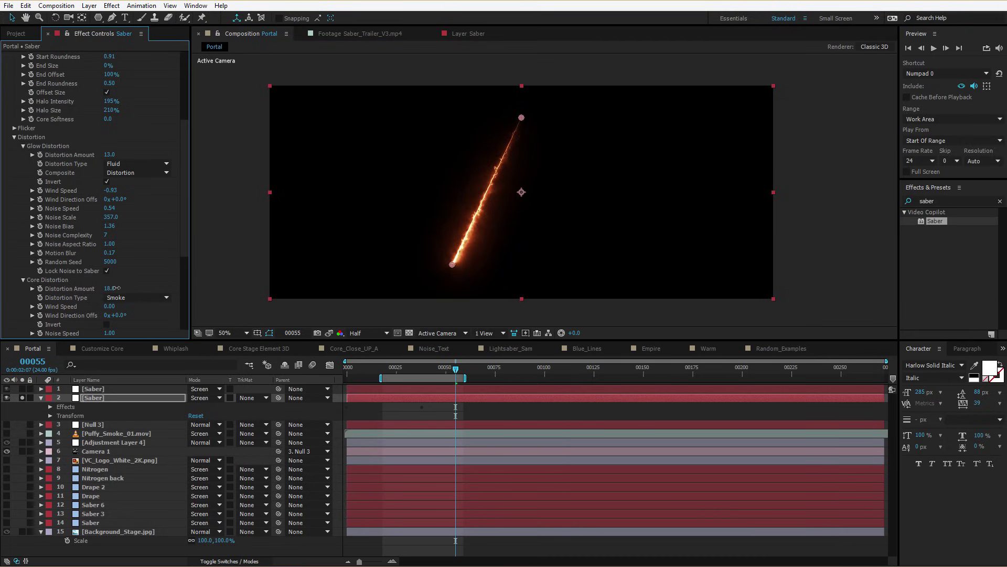
pyautogui.moveTo(452, 265); pyautogui.dragTo(375, 271)
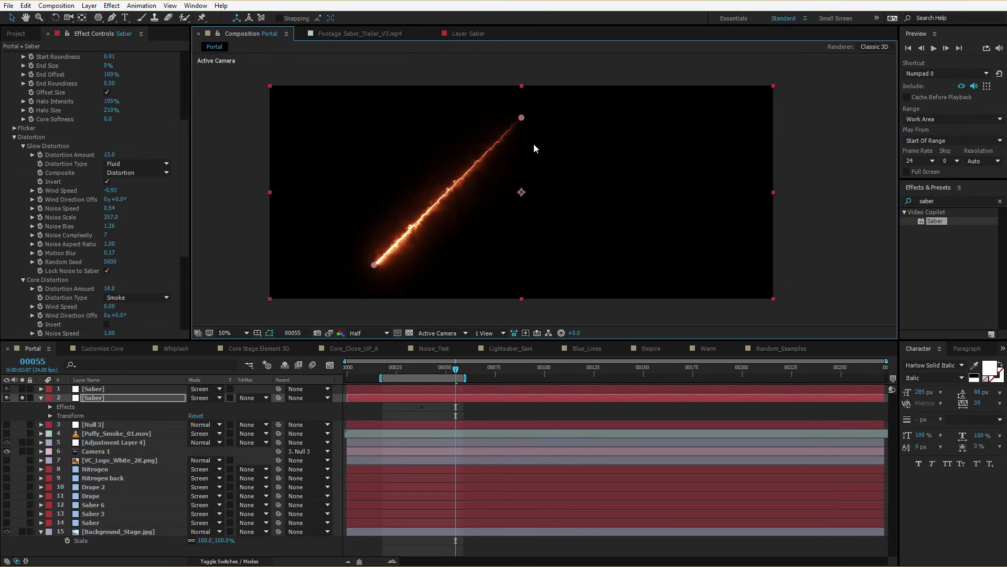
# Preview the slanted beam and set its Glow Distortion wind speed to 1.97.
pyautogui.press('space')
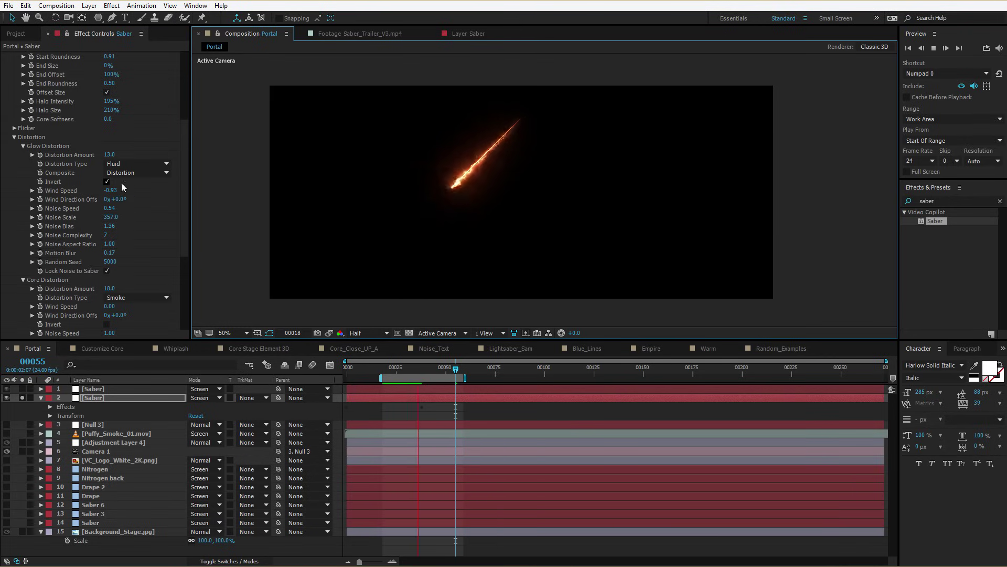
pyautogui.moveTo(112, 190); pyautogui.dragTo(210, 174)
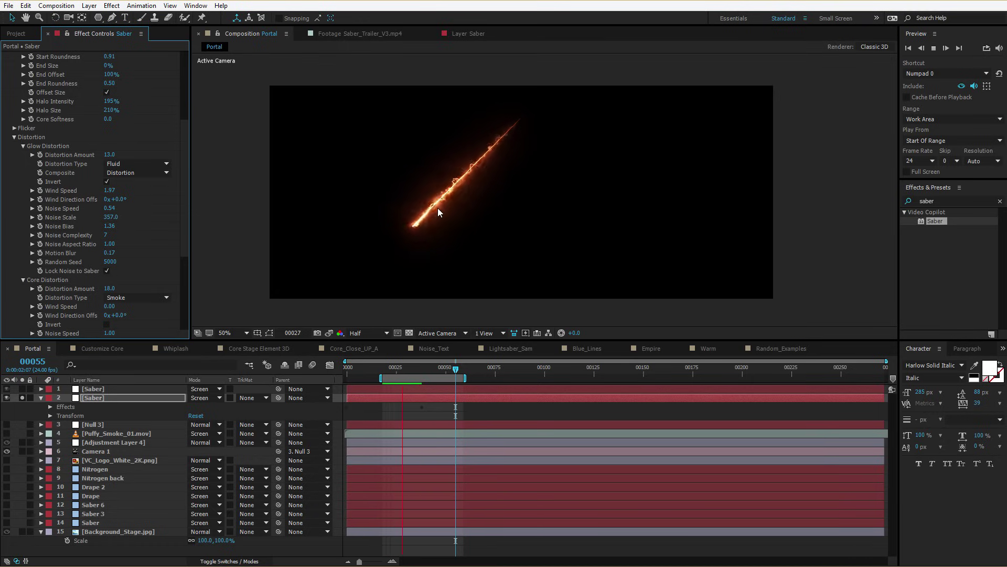
pyautogui.click(442, 370)
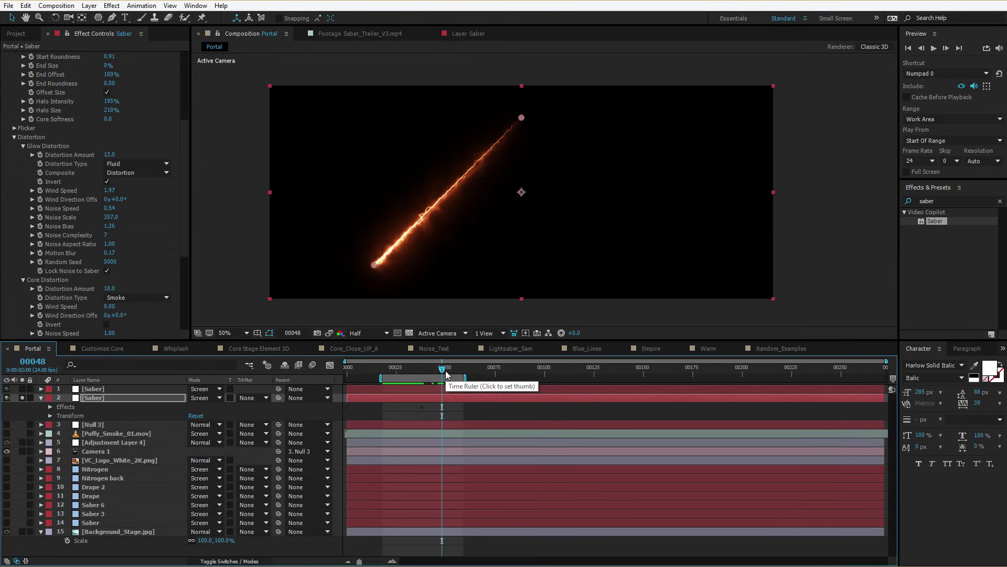
# Turn off Lock Noise to Saber for the Glow Distortion and move the core start point to about 822, 616.
pyautogui.click(107, 270)
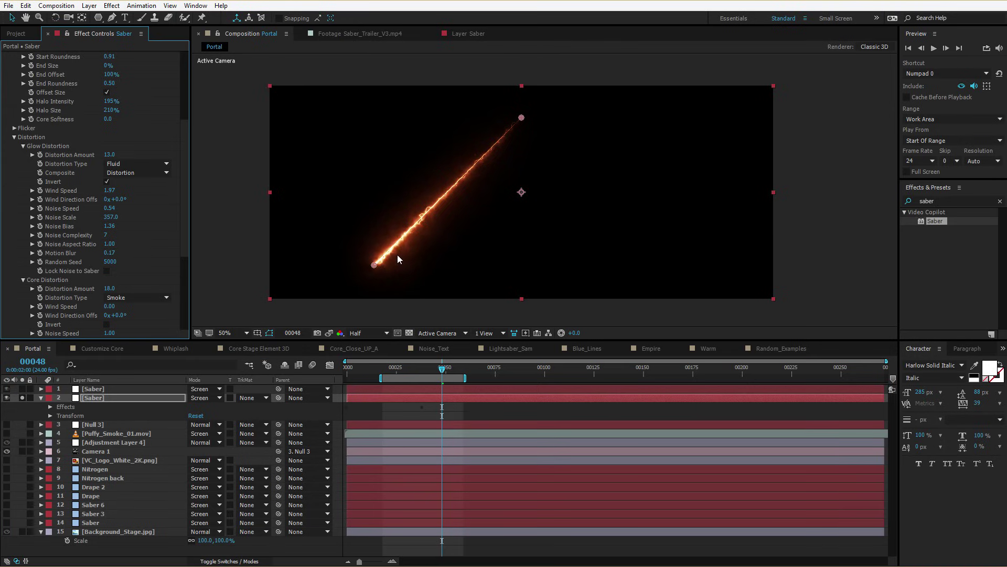
pyautogui.moveTo(376, 265); pyautogui.dragTo(485, 247)
# Raise the glow intensity to 141% and glow spread to 0.38, testing the beam with its start at about 222, 672.
pyautogui.scroll(5, 158, 94)
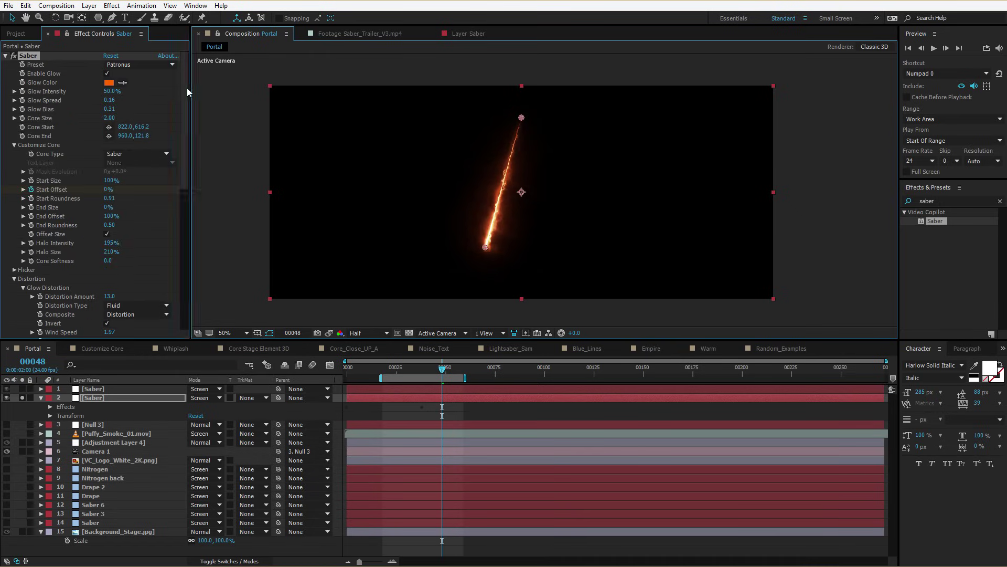
pyautogui.moveTo(108, 103); pyautogui.dragTo(154, 87)
pyautogui.moveTo(483, 249); pyautogui.dragTo(340, 261)
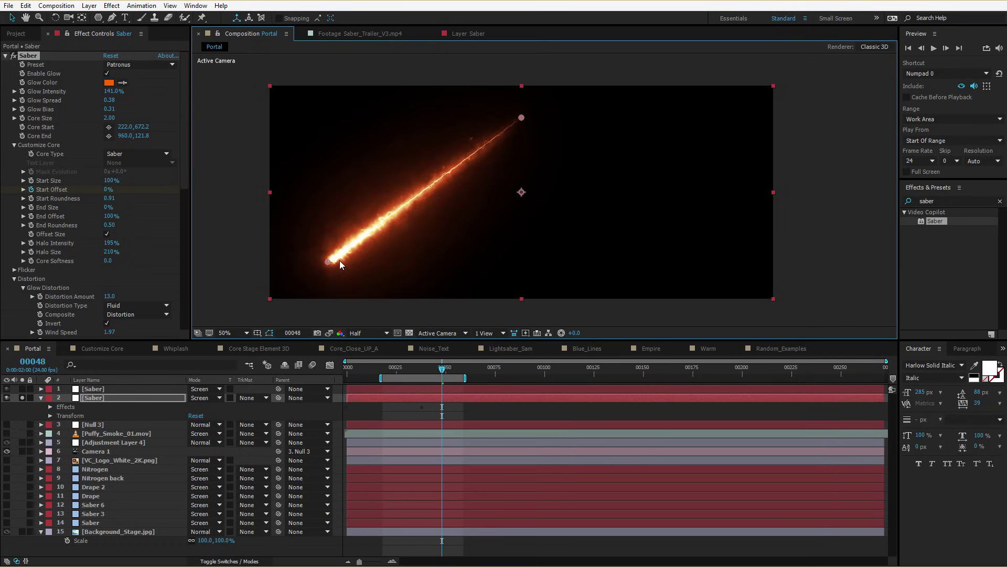
# Apply the Arc Reactor preset to the Saber beam.
pyautogui.scroll(-8, 157, 272)
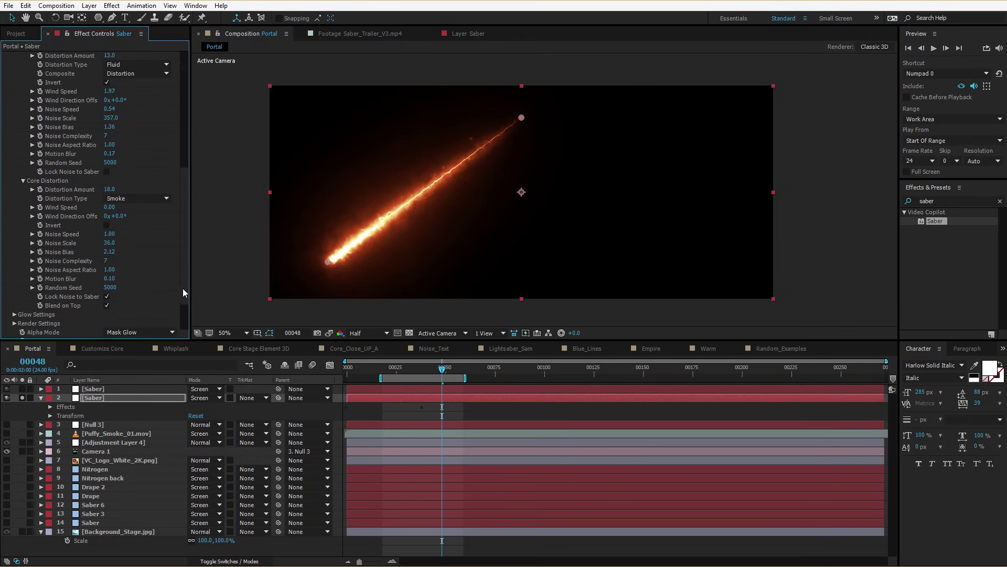
pyautogui.moveTo(182, 288); pyautogui.dragTo(190, 165)
pyautogui.click(139, 65)
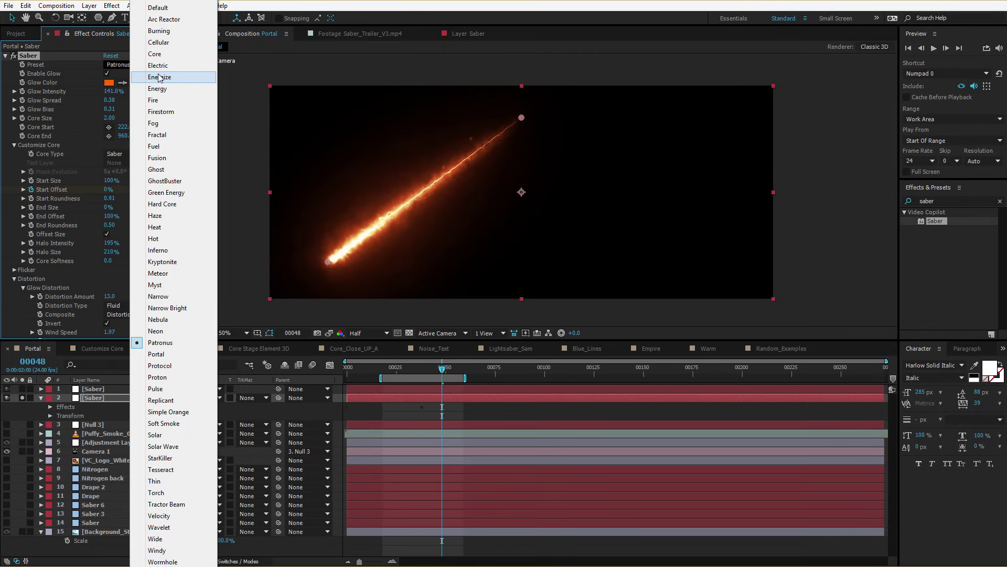
pyautogui.click(162, 20)
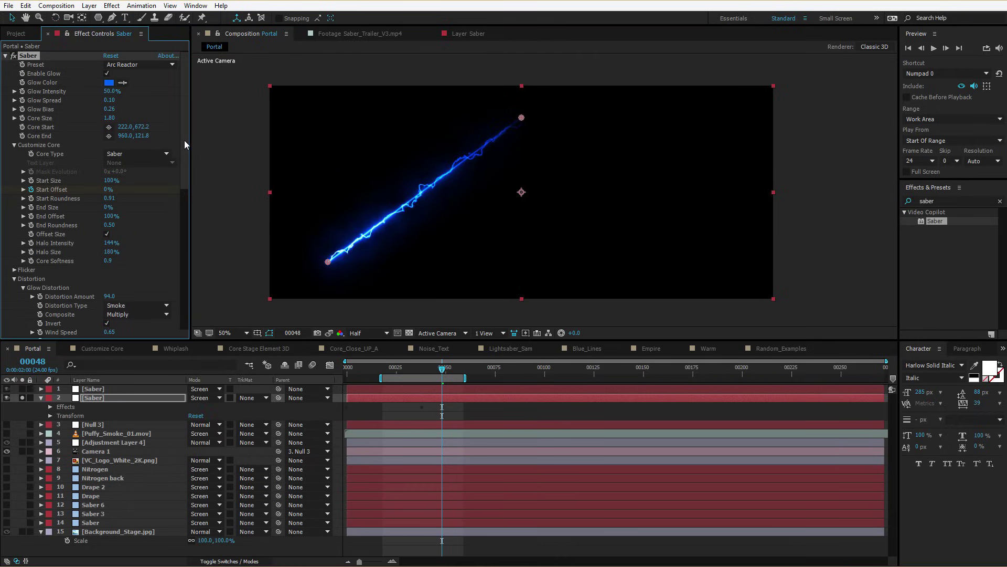
# Set the Core Distortion amount to 39 and turn off Blend on Top.
pyautogui.moveTo(184, 140); pyautogui.dragTo(162, 237)
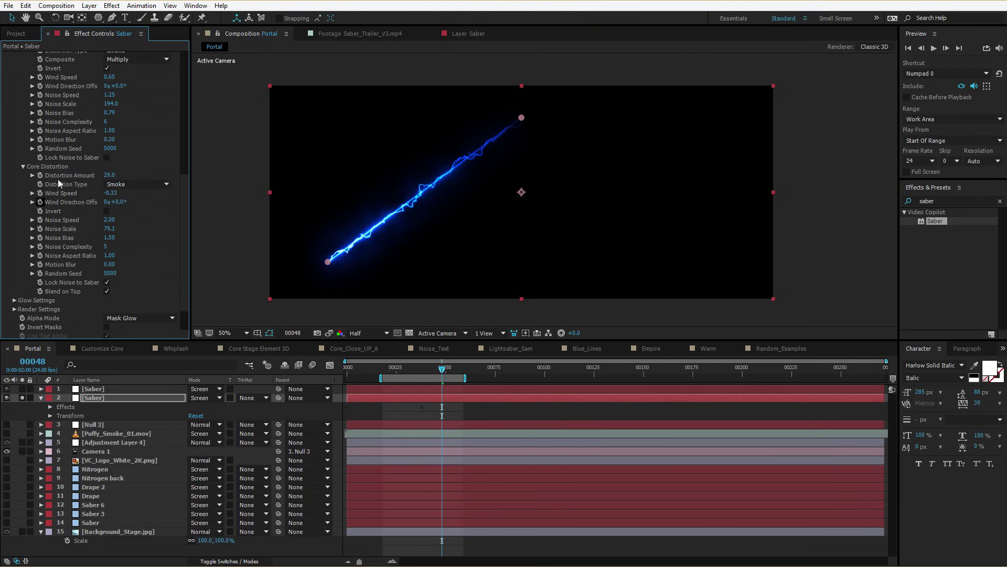
pyautogui.moveTo(104, 176); pyautogui.dragTo(167, 305)
pyautogui.click(107, 291)
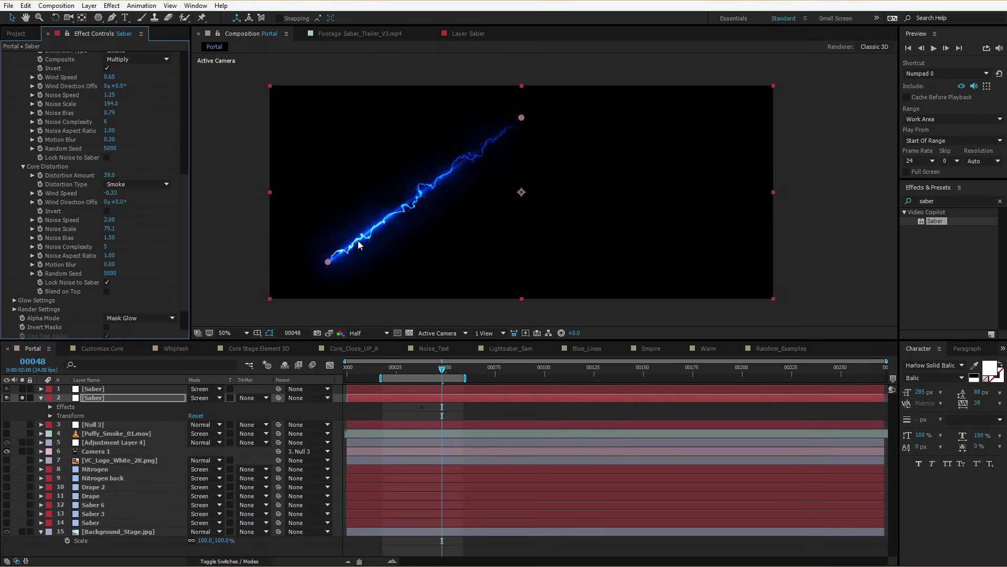
# Move the core start point to about 630, 652 and turn Blend on Top back on.
pyautogui.moveTo(328, 267); pyautogui.dragTo(361, 264)
pyautogui.click(107, 291)
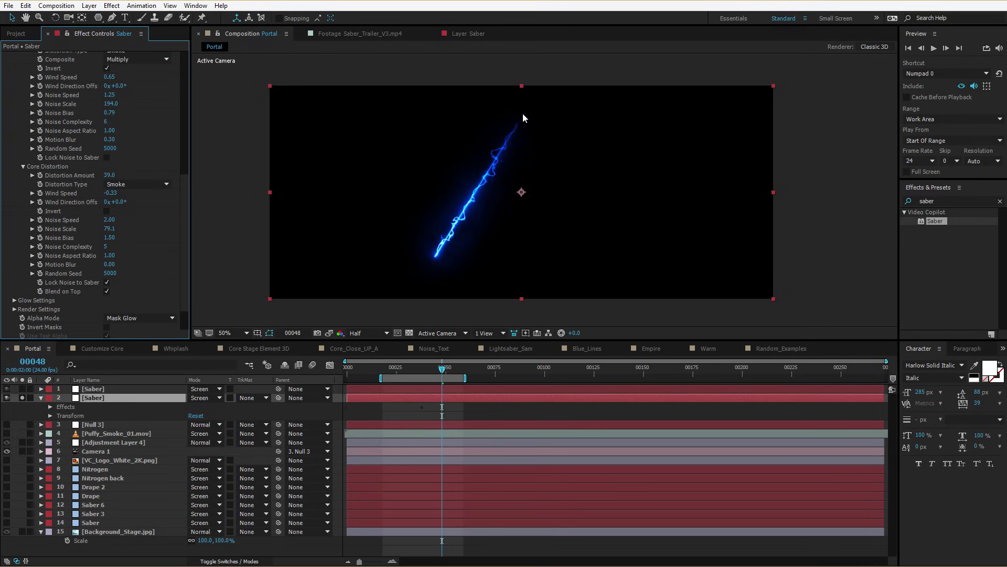
# Set the Core Distortion amount to 14 and its noise scale to 42.1.
pyautogui.moveTo(108, 178); pyautogui.dragTo(95, 176)
pyautogui.moveTo(110, 229)
pyautogui.mouseDown()
pyautogui.moveTo(88, 233)
pyautogui.moveTo(97, 235)
pyautogui.mouseUp()
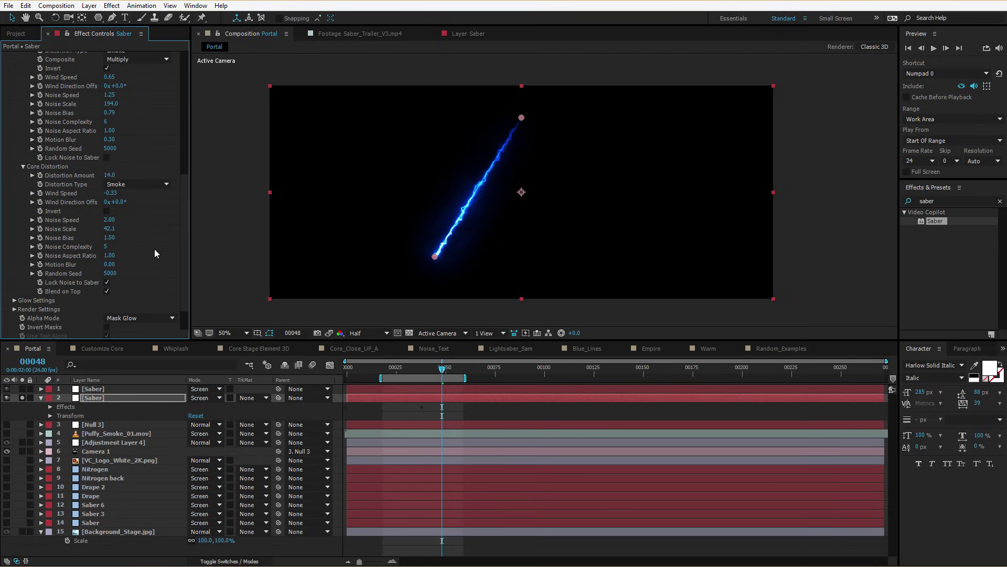
# Change the Saber's glow color to pure red, FF0000.
pyautogui.scroll(15, 181, 70)
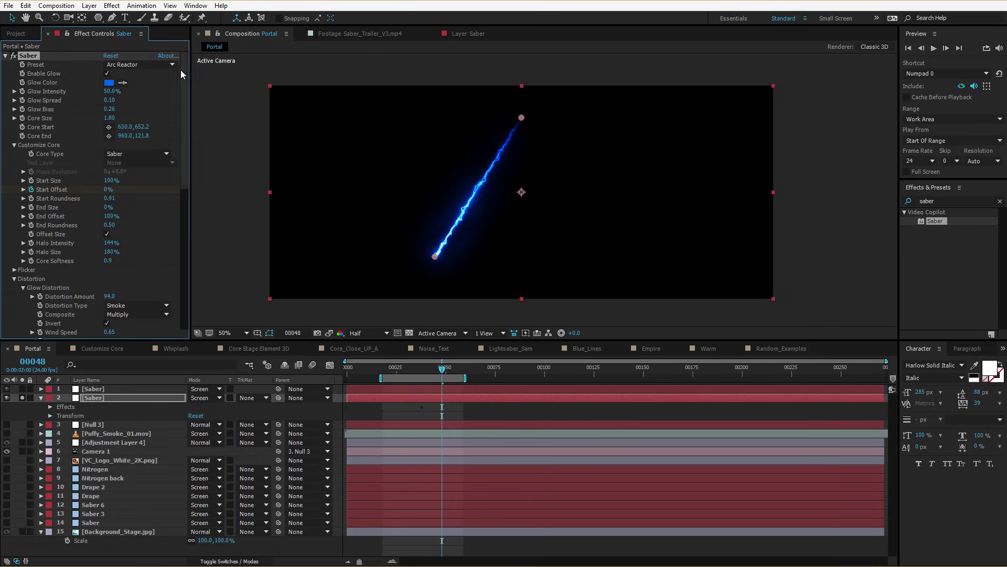
pyautogui.click(109, 82)
pyautogui.moveTo(470, 417); pyautogui.dragTo(458, 487)
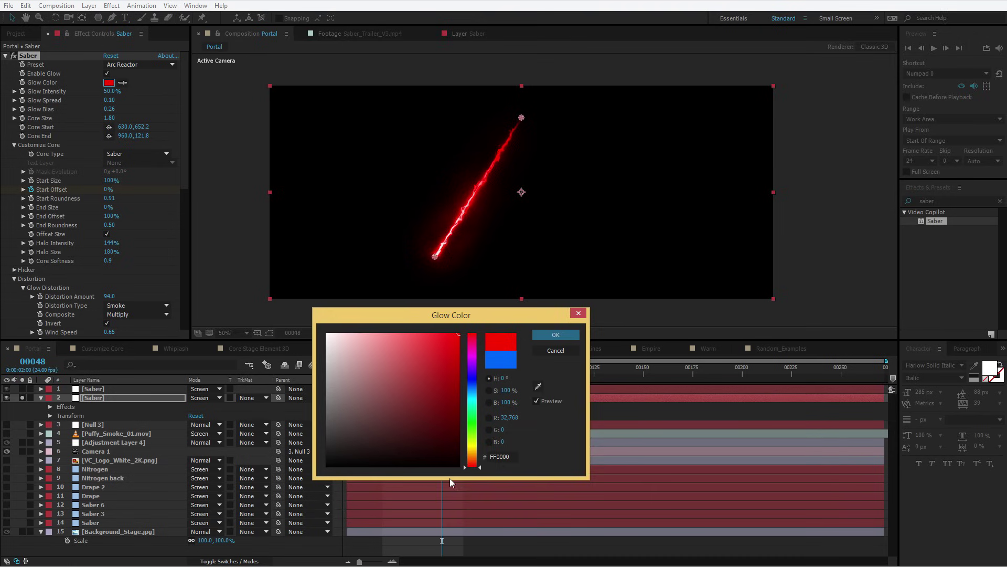
pyautogui.press('Return')
# Preview the red beam and set its Core Distortion wind speed to 0.80.
pyautogui.press('space')
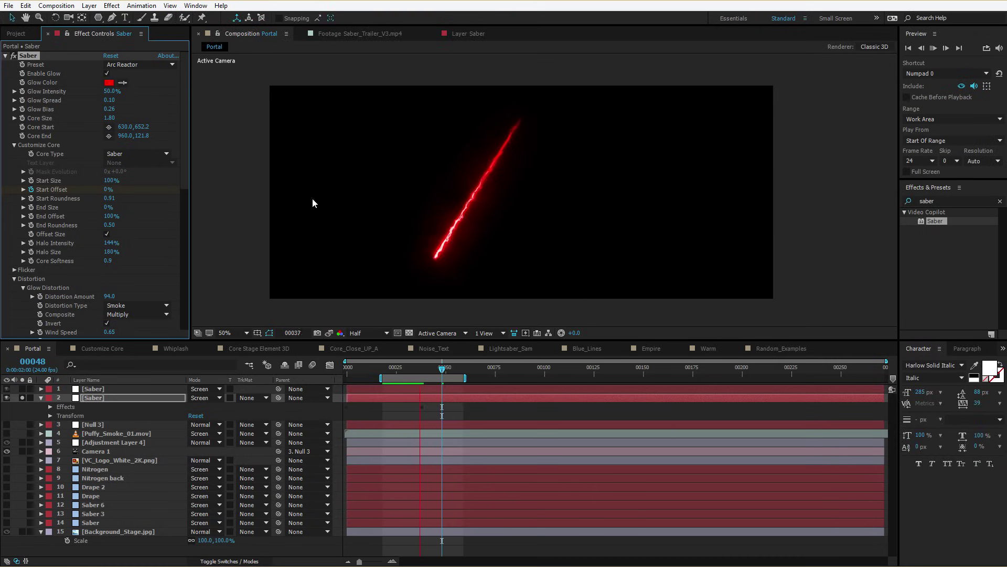
pyautogui.scroll(-5, 129, 254)
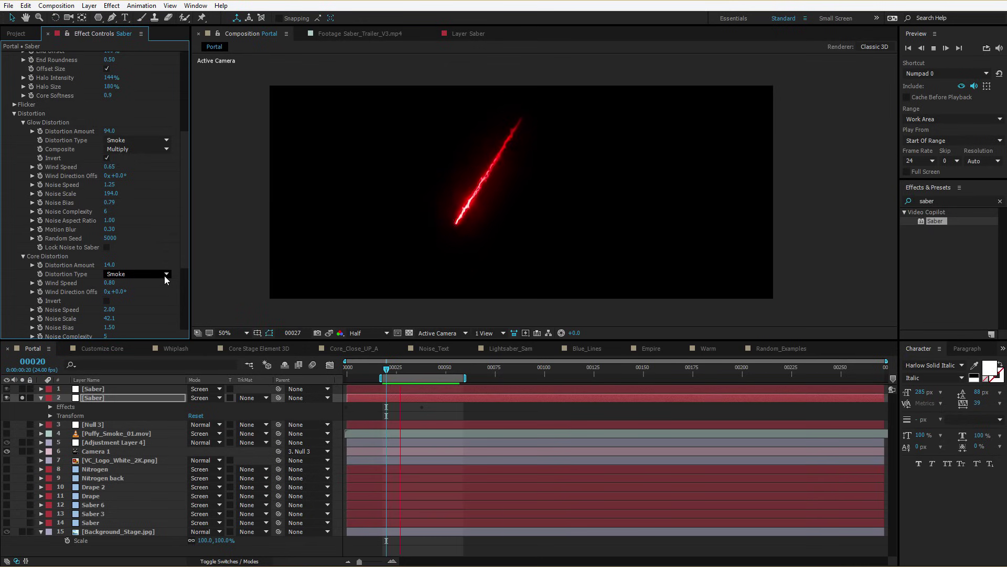
# Set the Core Distortion noise speed to 3.30 and preview the red beam.
pyautogui.press('space')
pyautogui.scroll(-1, 137, 303)
pyautogui.moveTo(109, 286); pyautogui.dragTo(132, 285)
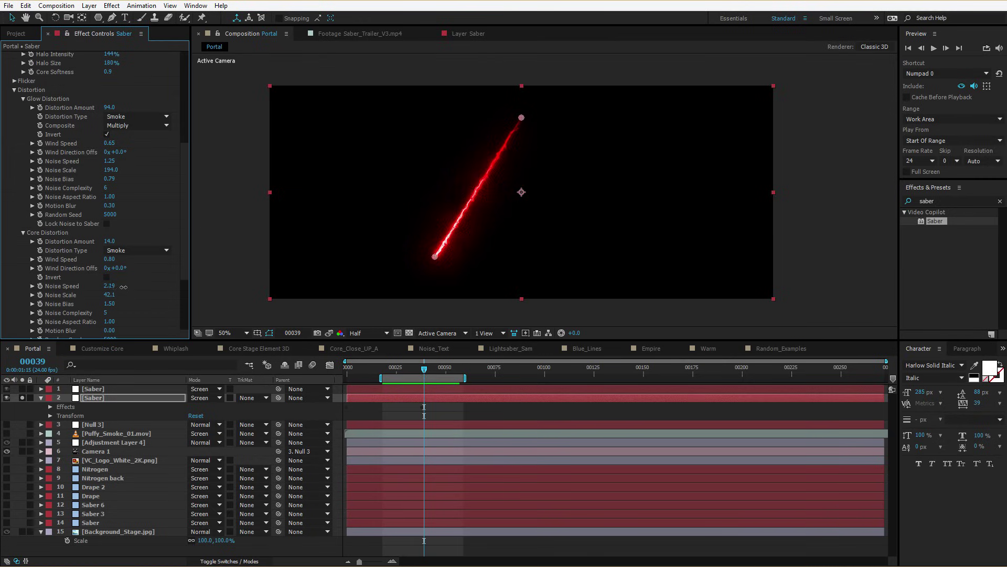
pyautogui.press('space')
# Set the Core Distortion amount to 5.5, change its distortion type to Fluid and preview the beam.
pyautogui.moveTo(111, 241)
pyautogui.mouseDown()
pyautogui.moveTo(102, 241)
pyautogui.moveTo(119, 243)
pyautogui.mouseUp()
pyautogui.click(124, 251)
pyautogui.click(128, 273)
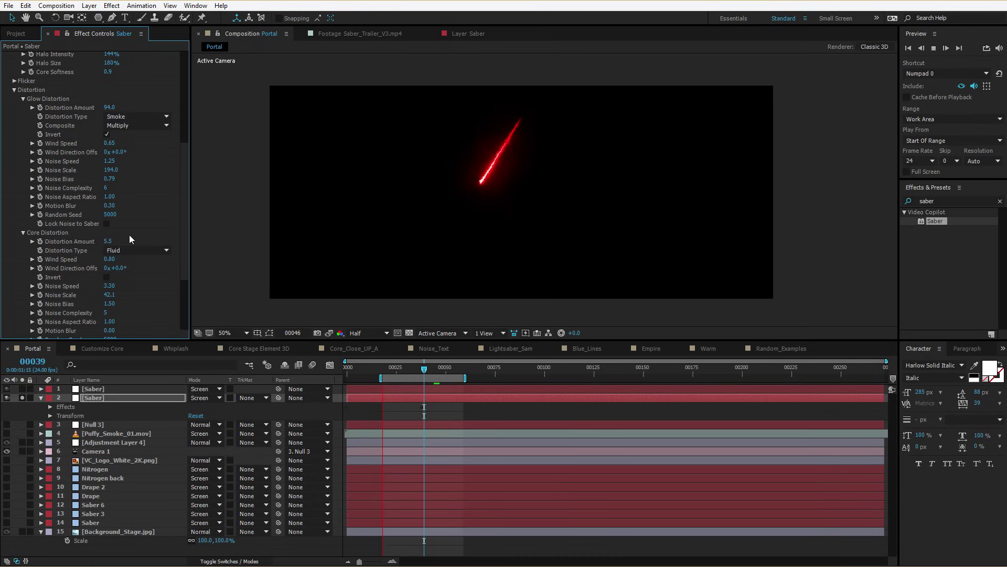
pyautogui.scroll(-4, 129, 234)
pyautogui.press('space')
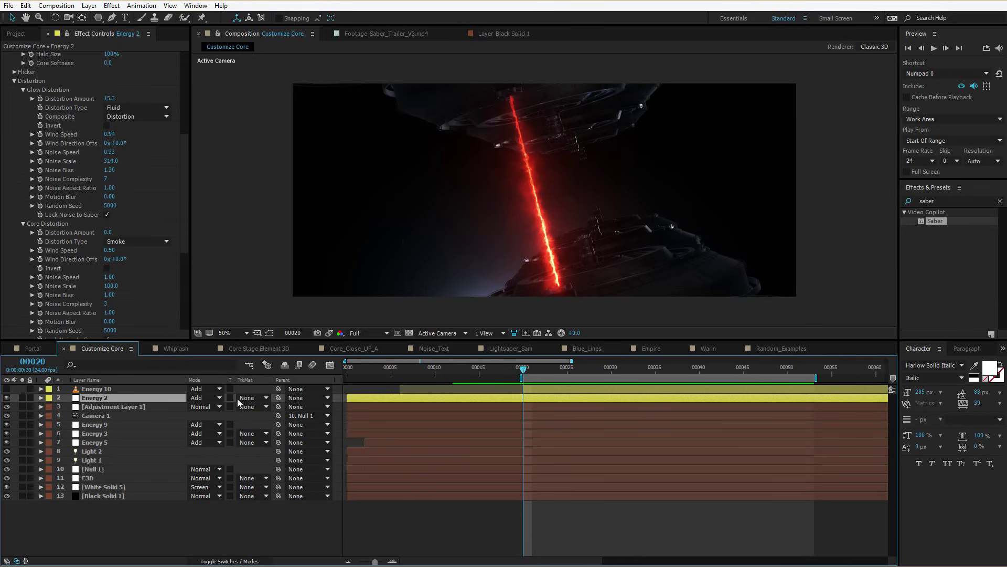
# Preview Customize Core and set Energy 2's Glow Distortion to amount 28.3, wind speed 6.00, noise speed 1.00 and motion blur 0.25.
pyautogui.press('space')
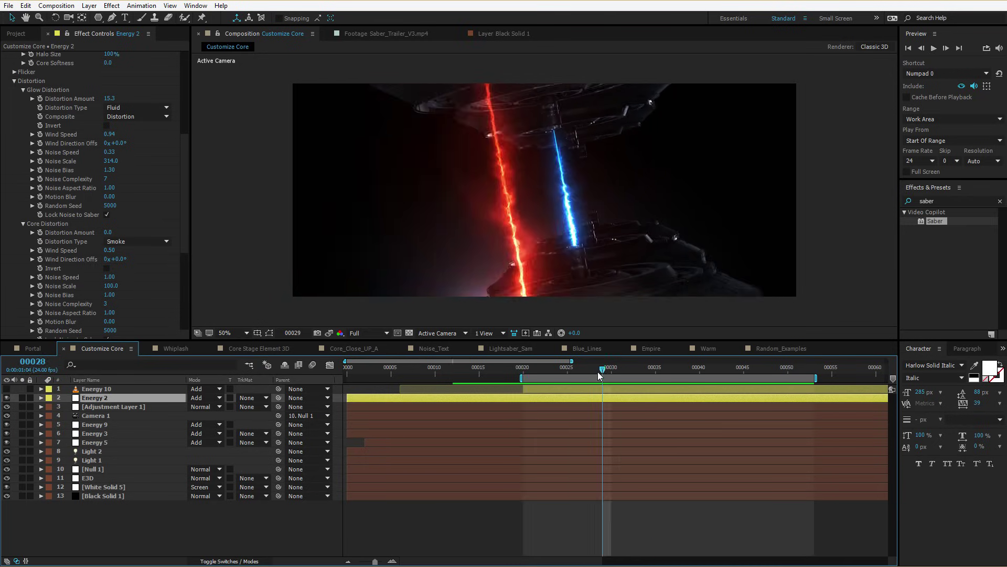
pyautogui.press('space')
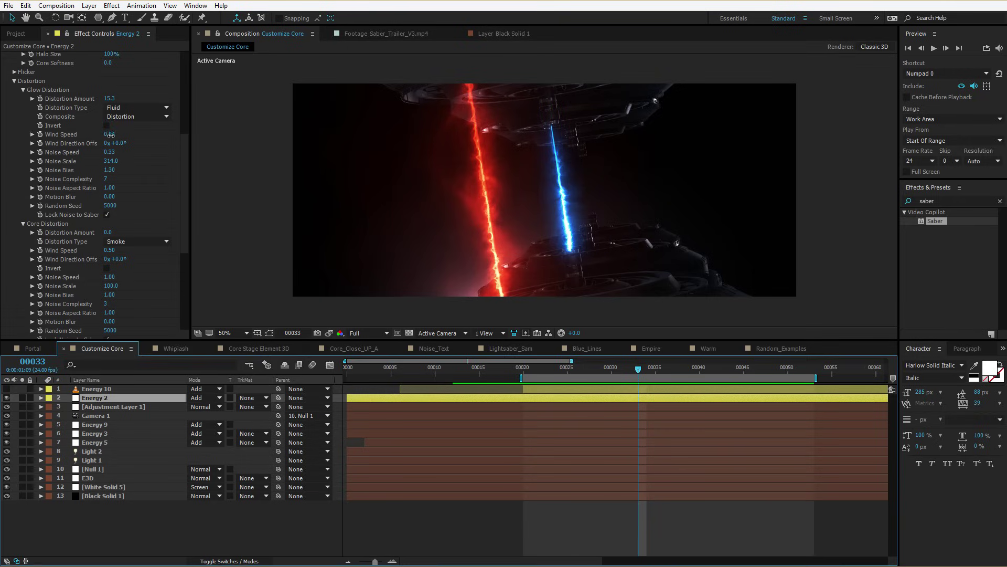
pyautogui.moveTo(109, 134); pyautogui.dragTo(171, 138)
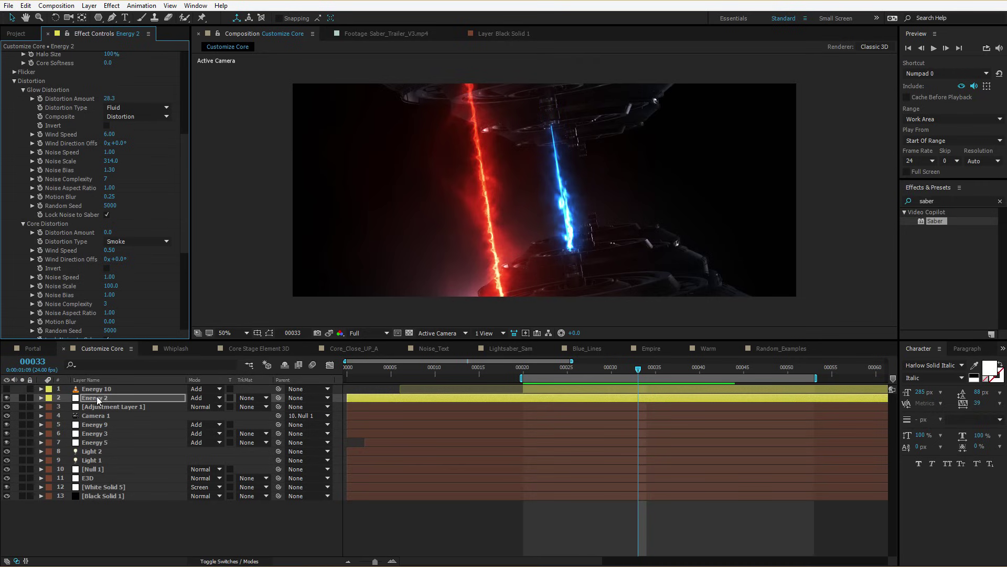
# Duplicate the Energy 2 layer and rotate the copy around the length of the blue beam.
pyautogui.click(97, 399)
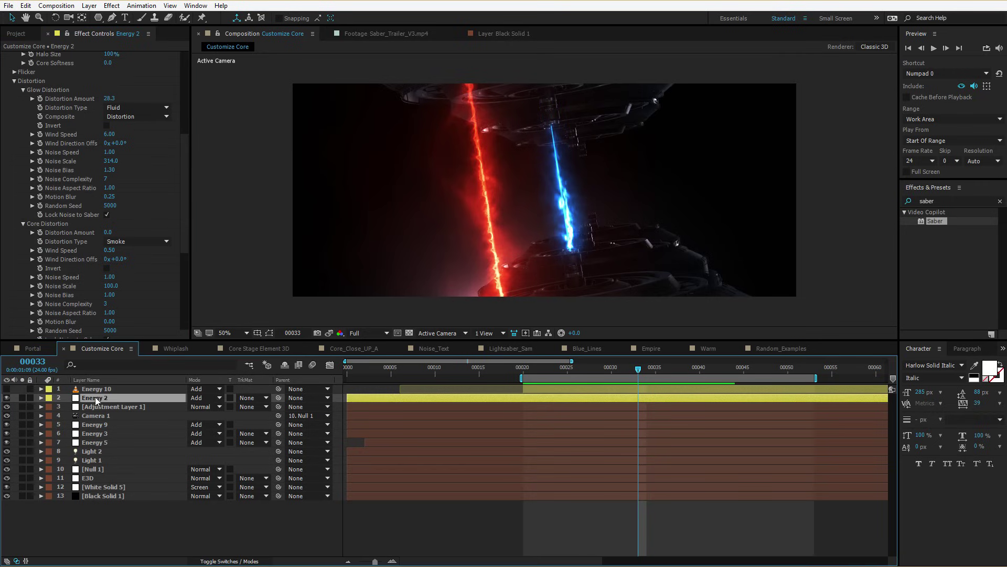
pyautogui.scroll(2, 562, 210)
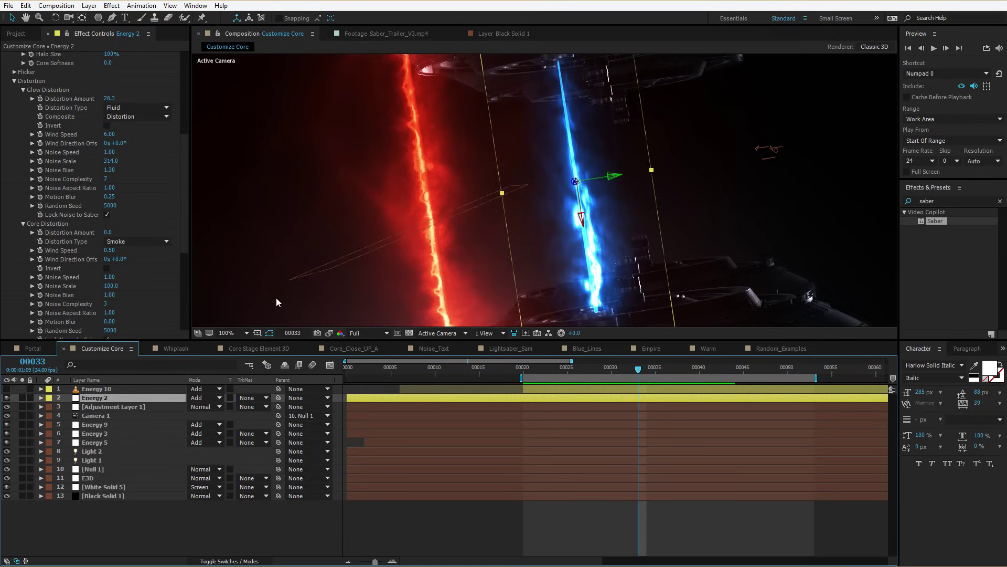
pyautogui.hotkey('ctrl', 'd')
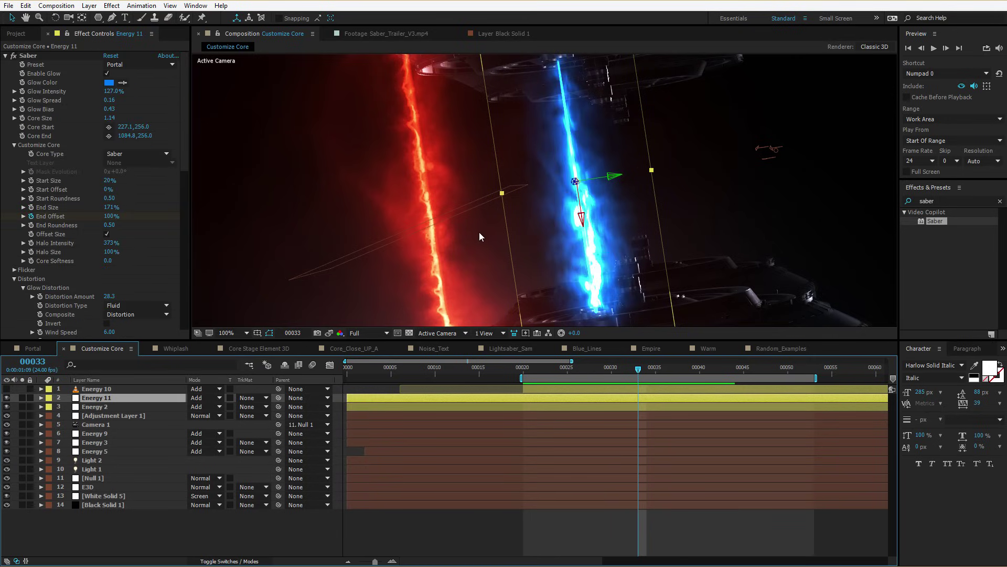
pyautogui.press('w')
pyautogui.moveTo(599, 199); pyautogui.dragTo(614, 187)
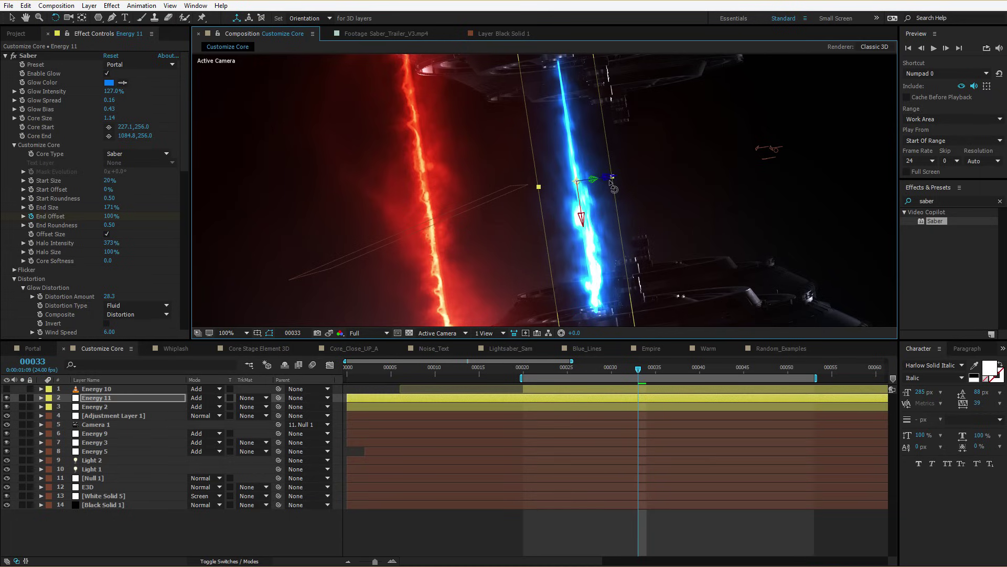
# On the duplicated energy layer, set the Glow Distortion random seed to 23000 and the Core Distortion random seed to 40000.
pyautogui.scroll(-5, 93, 212)
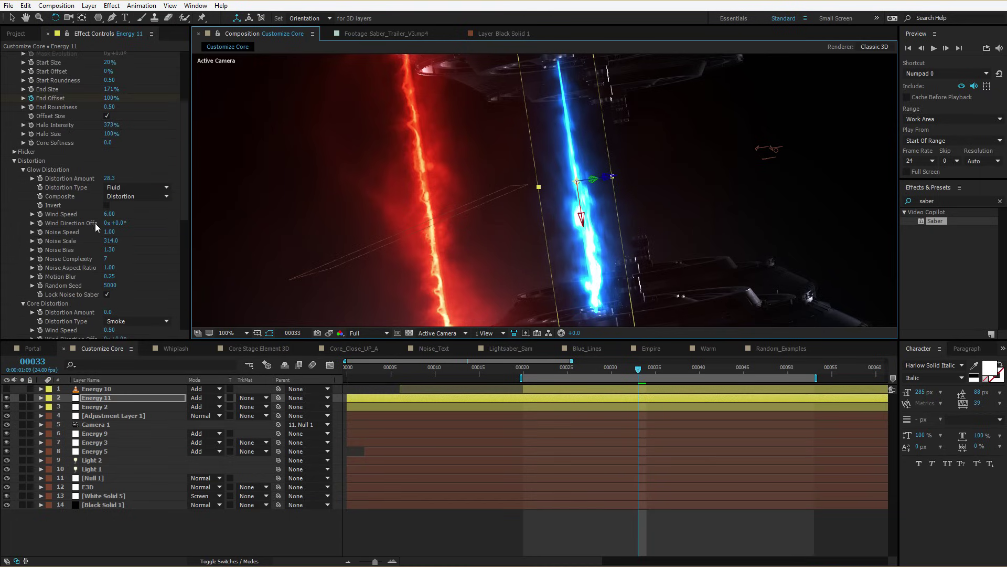
pyautogui.scroll(-4, 90, 184)
pyautogui.moveTo(113, 191); pyautogui.dragTo(126, 191)
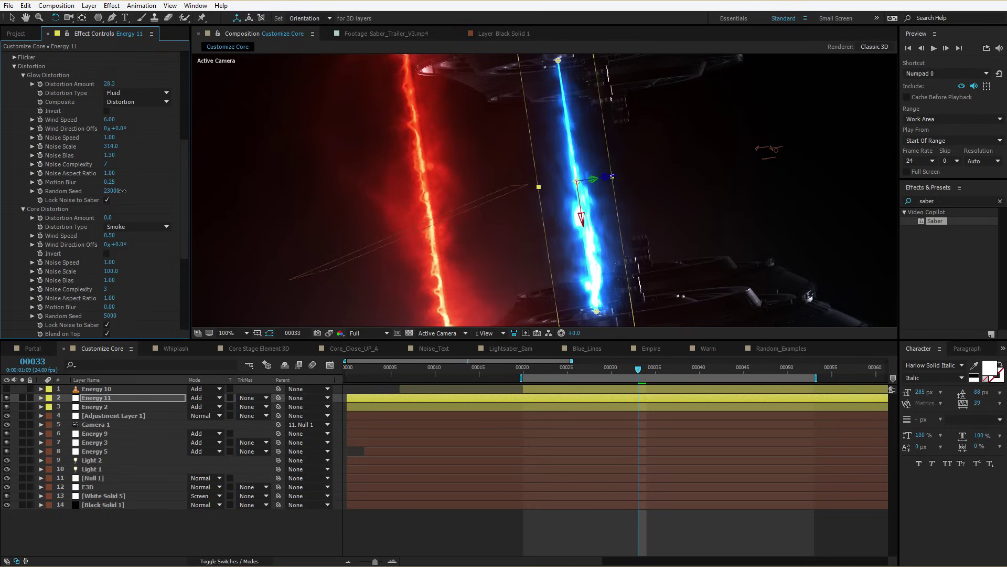
pyautogui.moveTo(120, 314); pyautogui.dragTo(129, 315)
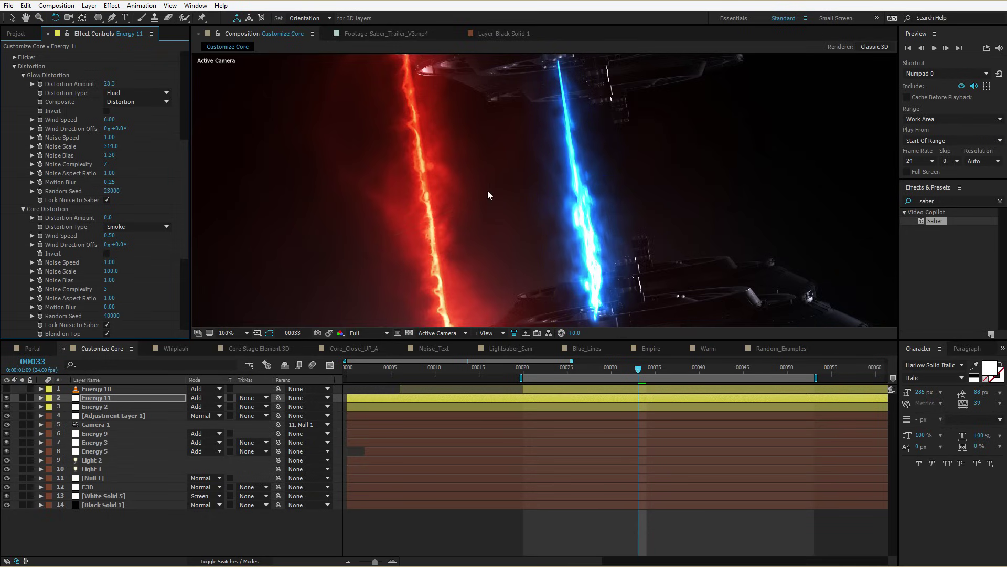
# Set the duplicated layer's Glow Distortion noise speed to 0.50 and preview the layered blue beam.
pyautogui.scroll(-2, 461, 266)
pyautogui.press('space')
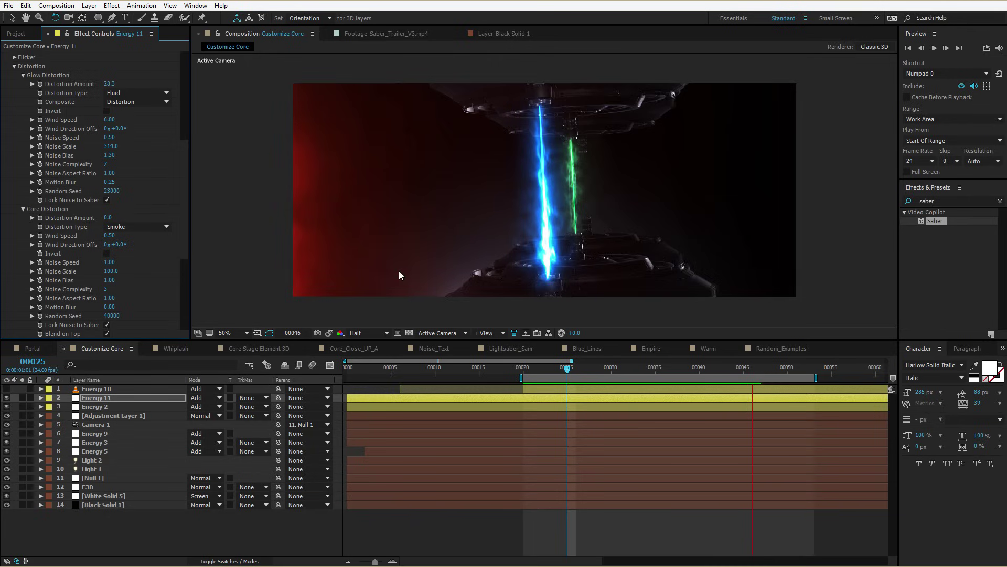
pyautogui.press('space')
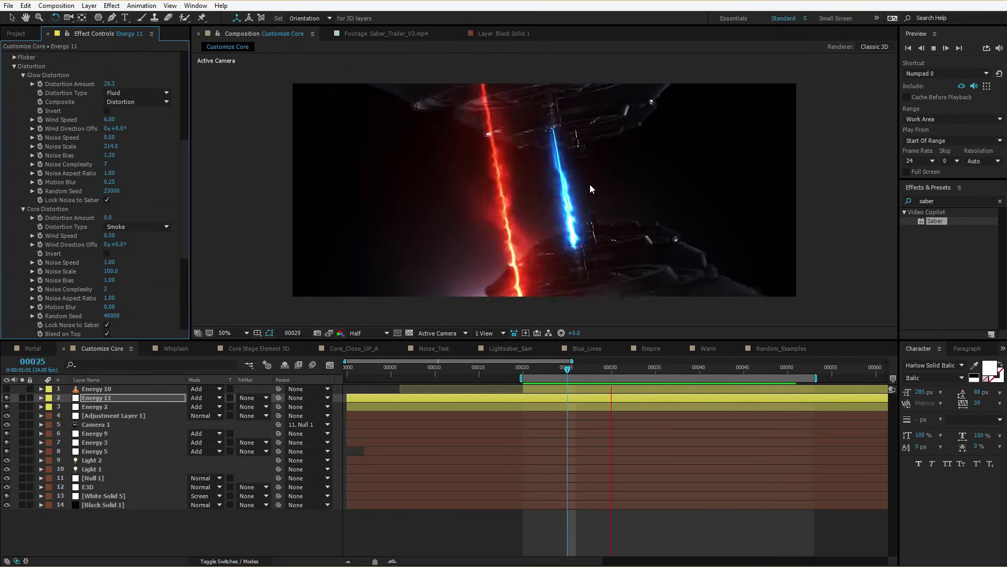
pyautogui.press('space')
pyautogui.scroll(-3, 115, 193)
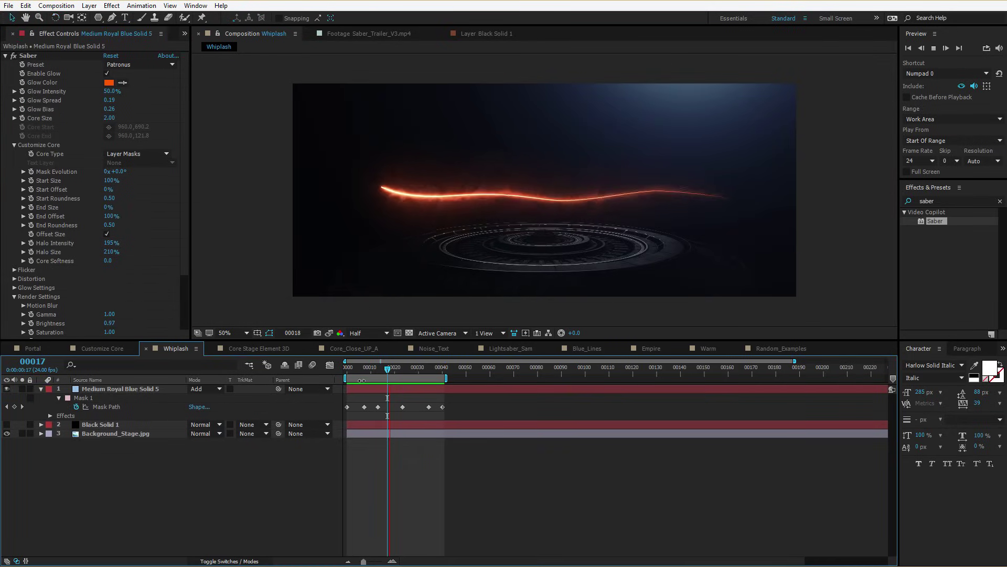
# In the Whiplash composition, select Medium Royal Blue Solid 5 and set its first Saber effect's End Offset to 52%.
pyautogui.click(384, 387)
pyautogui.moveTo(389, 195)
pyautogui.mouseDown()
pyautogui.moveTo(382, 164)
pyautogui.moveTo(381, 188)
pyautogui.mouseUp()
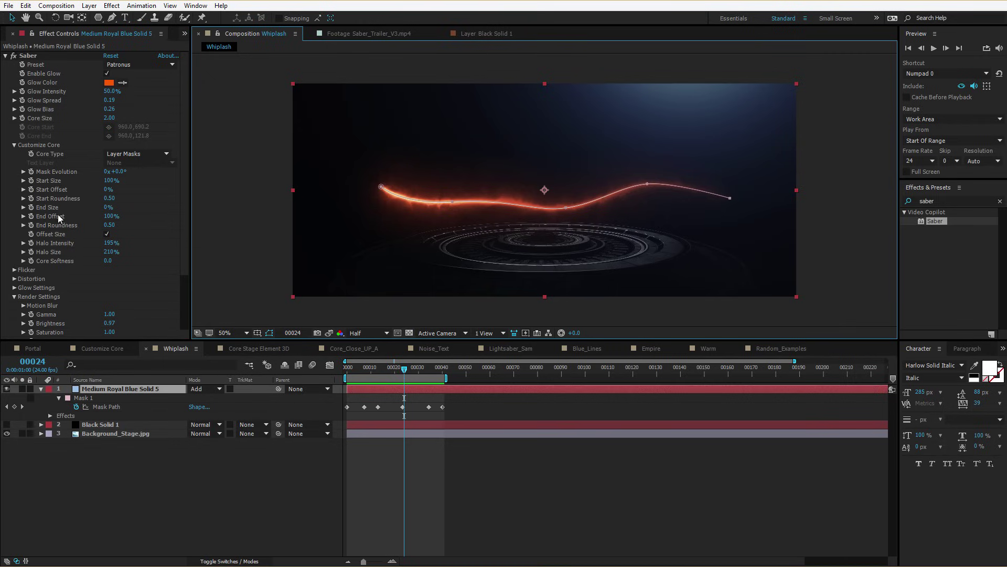
pyautogui.moveTo(112, 217); pyautogui.dragTo(90, 220)
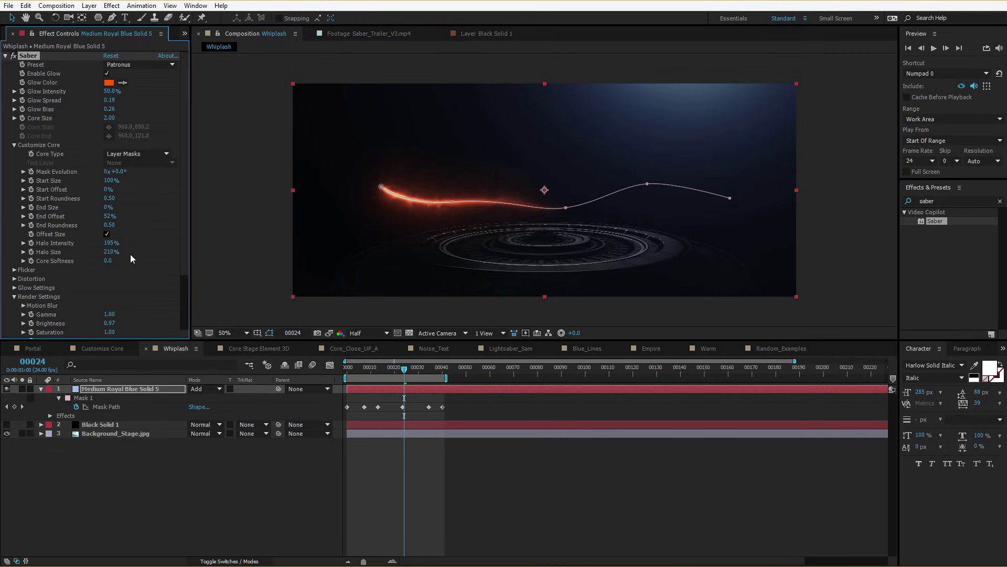
# Duplicate the Saber effect on Medium Royal Blue Solid 5 and set the copy's Composite Settings to Add.
pyautogui.click(6, 55)
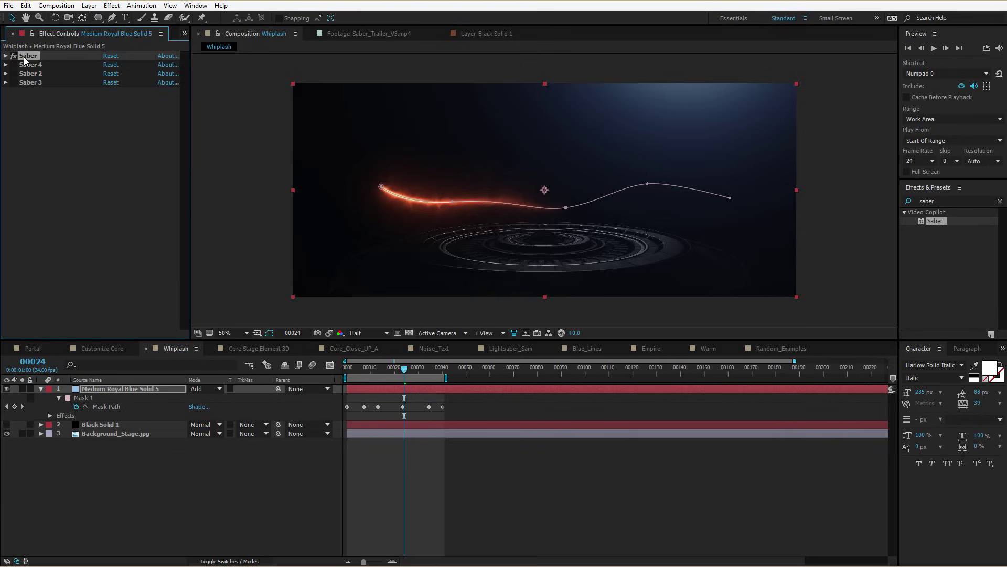
pyautogui.click(26, 6)
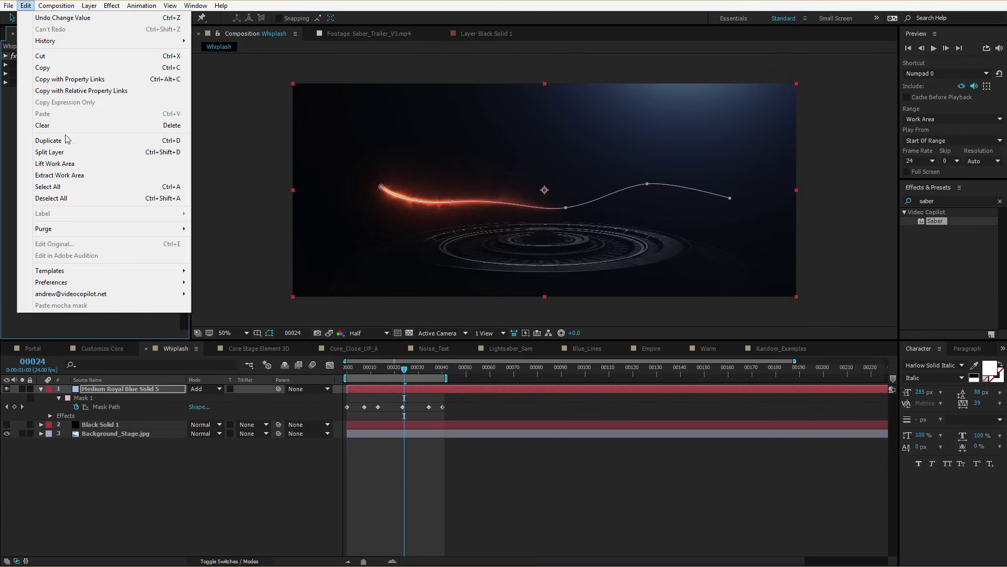
pyautogui.click(51, 144)
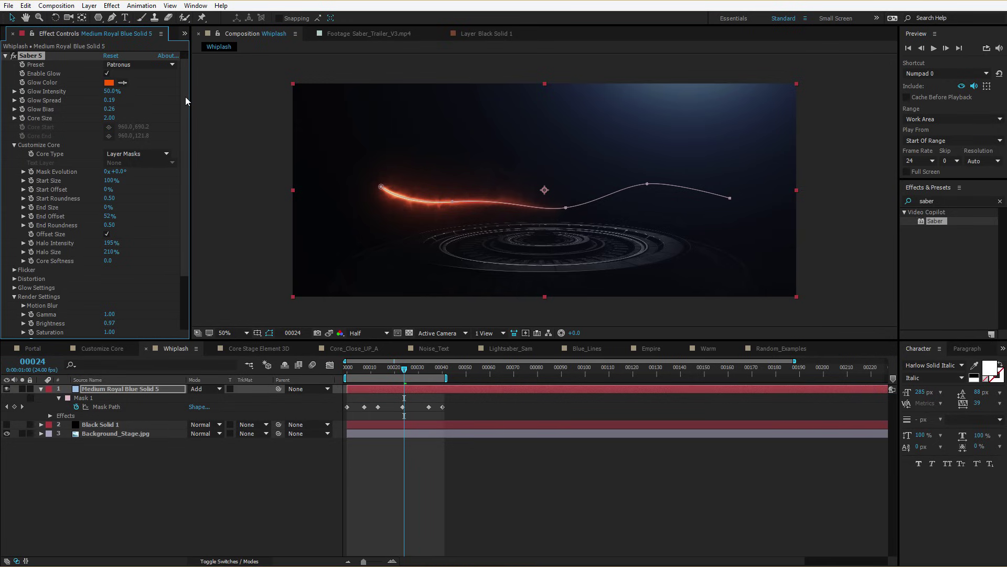
pyautogui.scroll(-3, 124, 227)
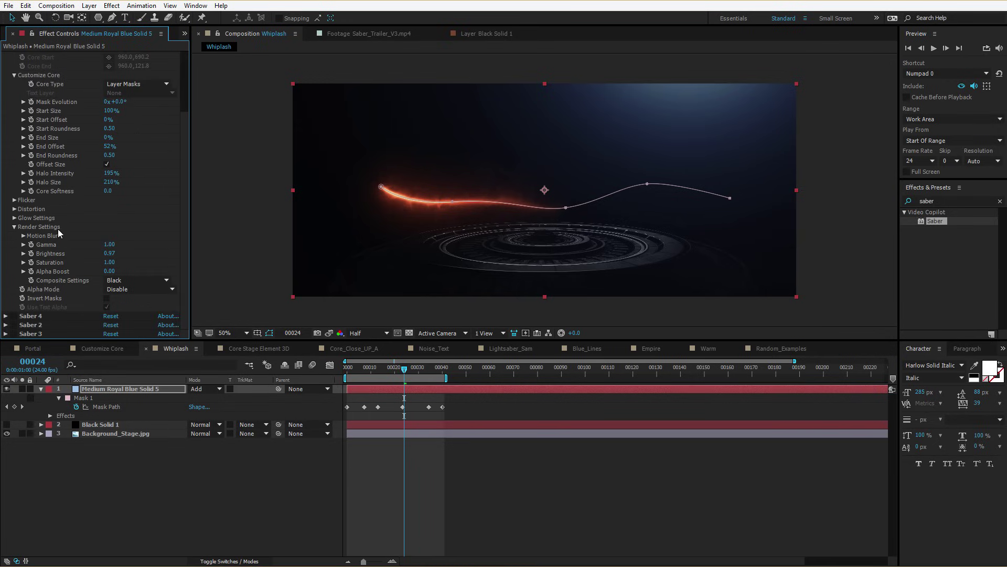
pyautogui.click(133, 280)
pyautogui.click(130, 316)
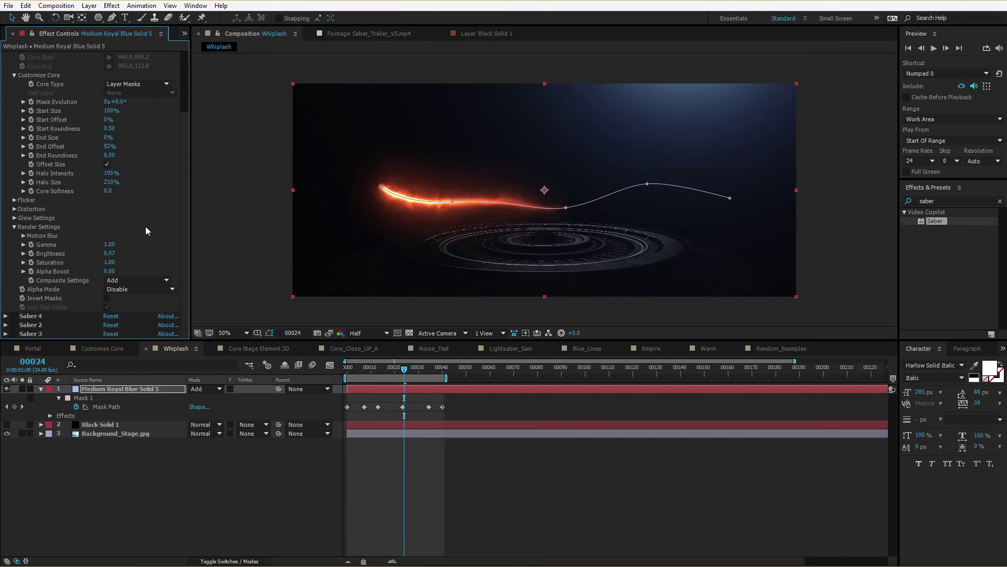
# Set the duplicated Saber's Start Size to 15%, Start Offset to 47%, and End Size and End Offset to 100%.
pyautogui.scroll(3, 124, 263)
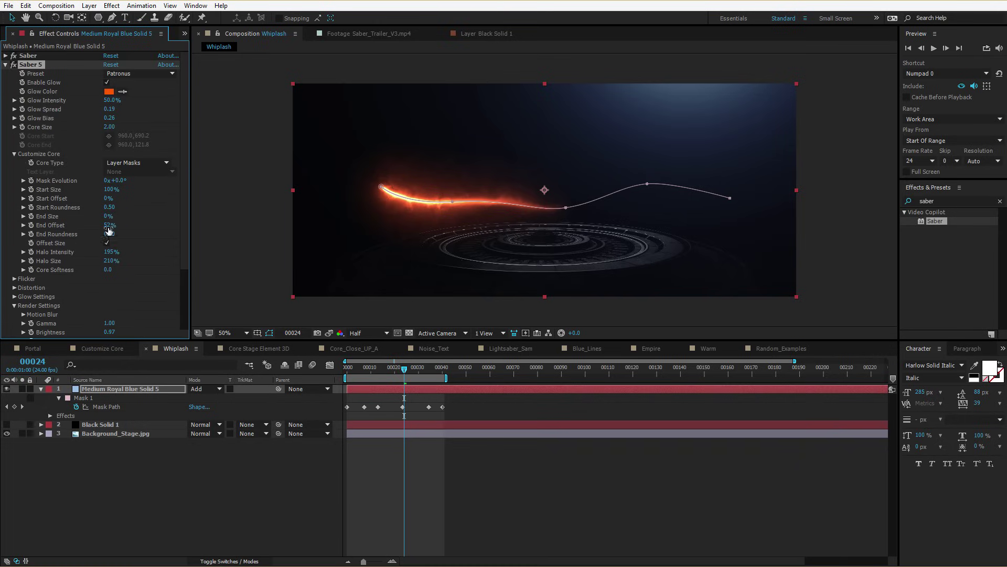
pyautogui.moveTo(110, 226); pyautogui.dragTo(133, 198)
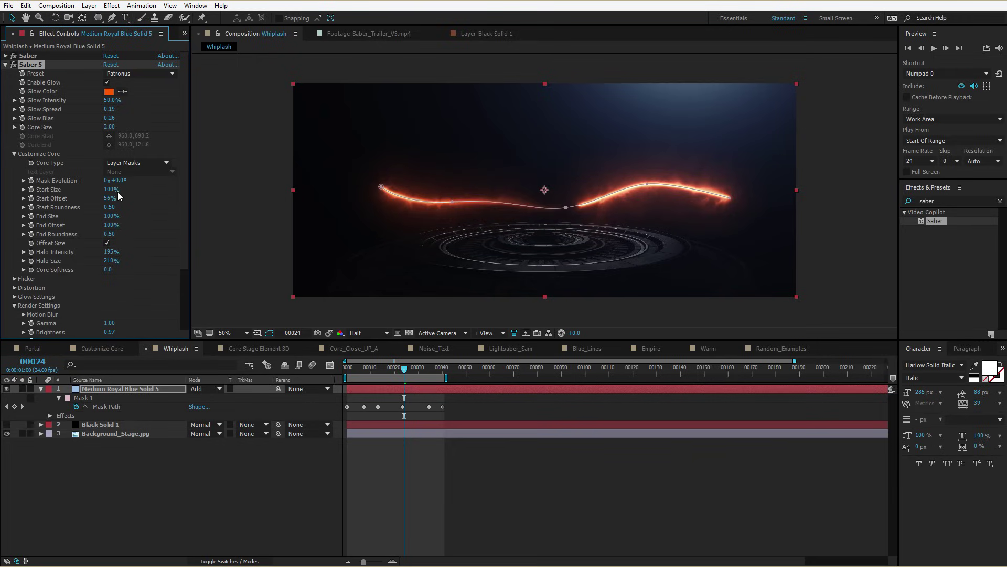
pyautogui.moveTo(108, 193)
pyautogui.mouseDown()
pyautogui.moveTo(61, 200)
pyautogui.moveTo(95, 198)
pyautogui.mouseUp()
pyautogui.click(414, 453)
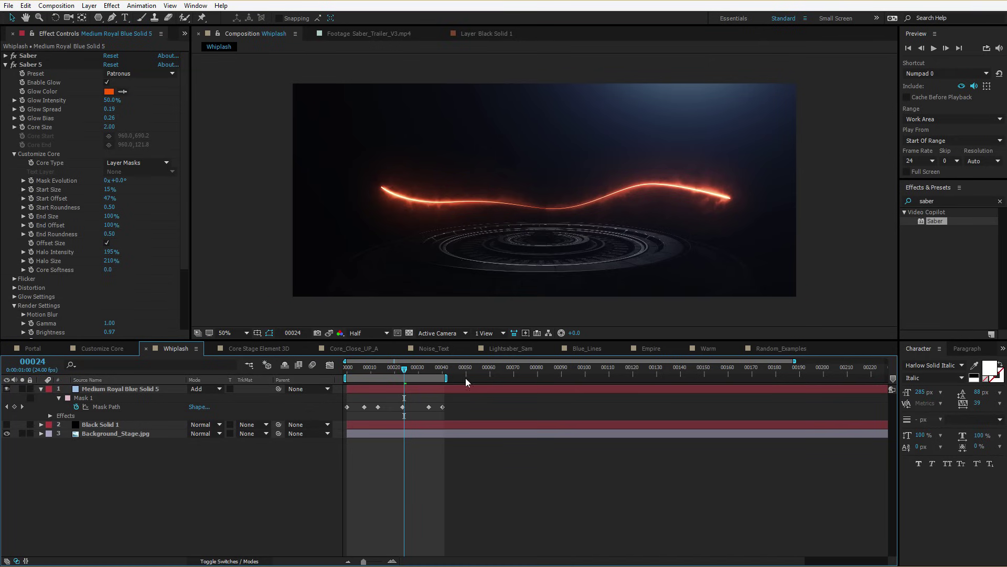
# Change the duplicated Saber's glow color to blue, 0072FF, and preview the two-color whip.
pyautogui.click(388, 389)
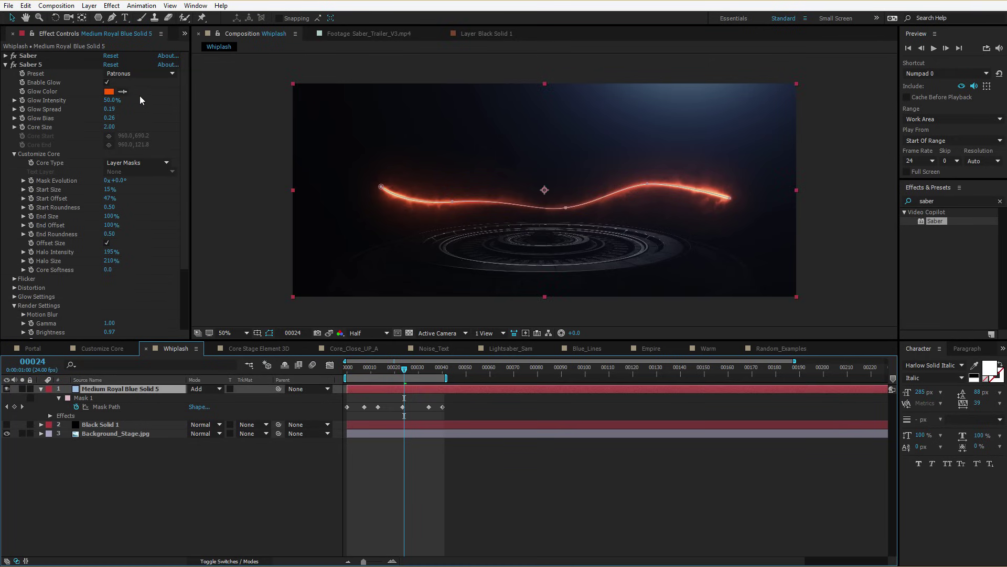
pyautogui.click(111, 92)
pyautogui.moveTo(469, 461); pyautogui.dragTo(469, 390)
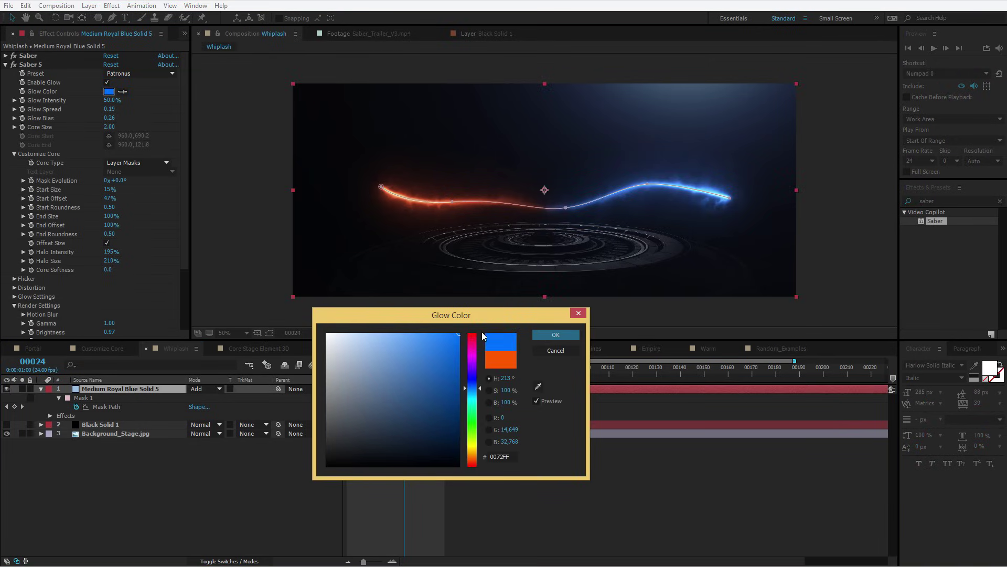
pyautogui.press('Return')
pyautogui.press('space')
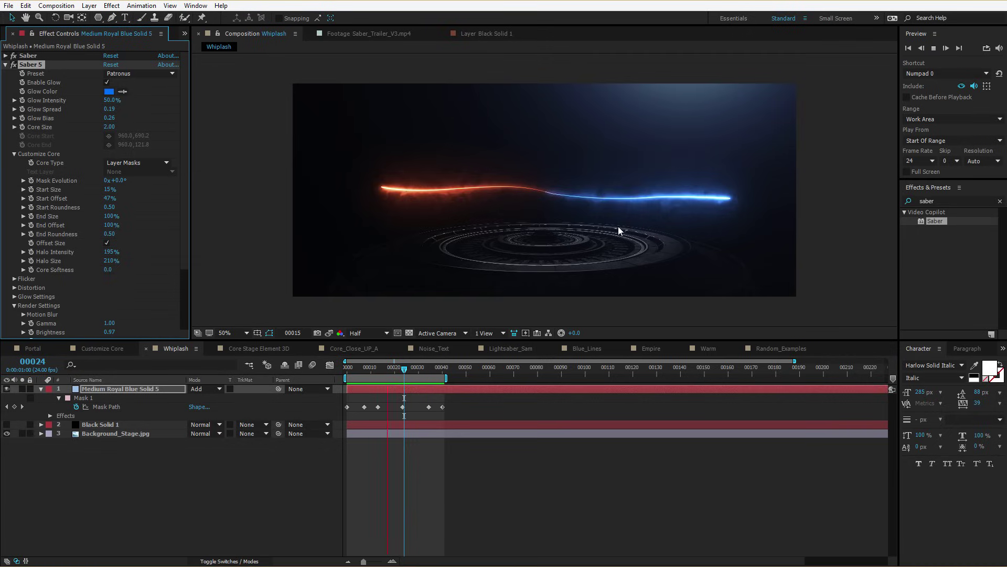
pyautogui.press('space')
# Collapse Saber 5, enable Saber 4, Saber 2 and Saber 3, and preview the multicolored whip.
pyautogui.click(5, 64)
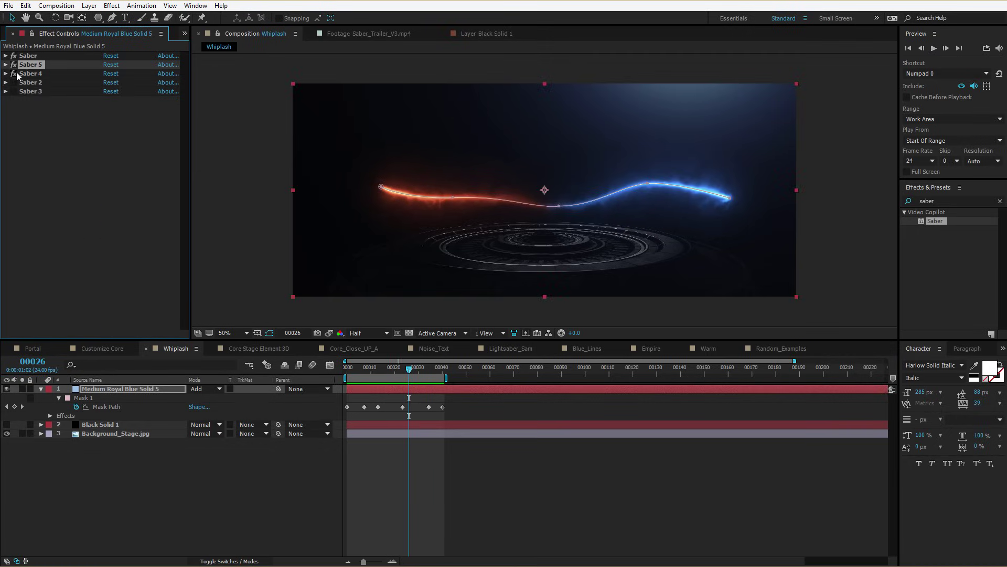
pyautogui.moveTo(13, 82); pyautogui.dragTo(14, 92)
pyautogui.click(42, 96)
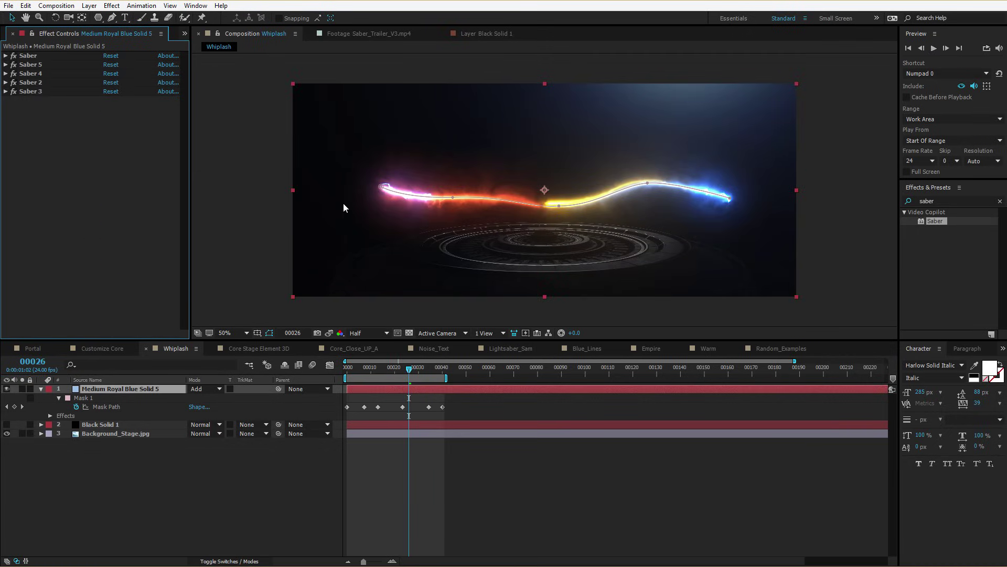
pyautogui.press('space')
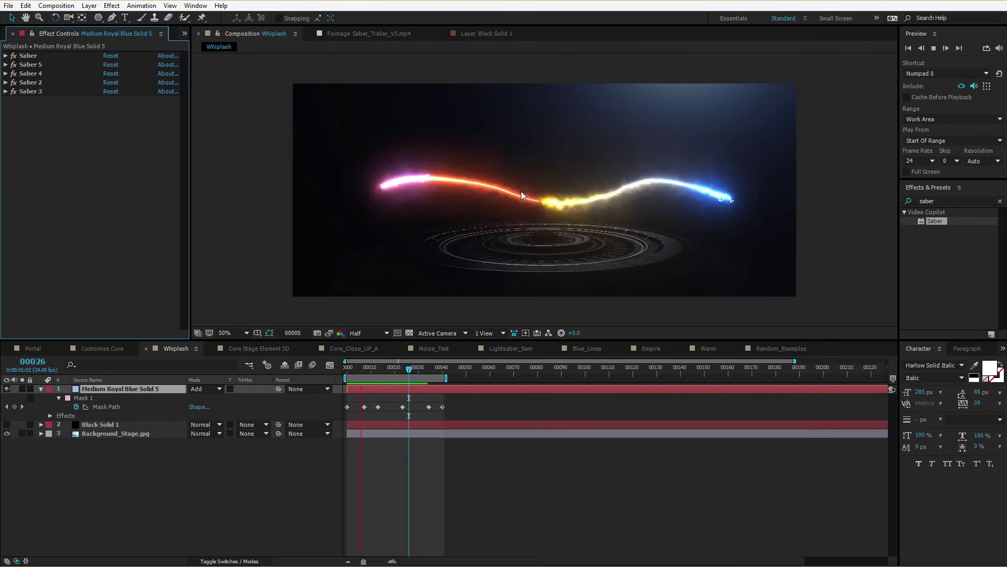
pyautogui.press('space')
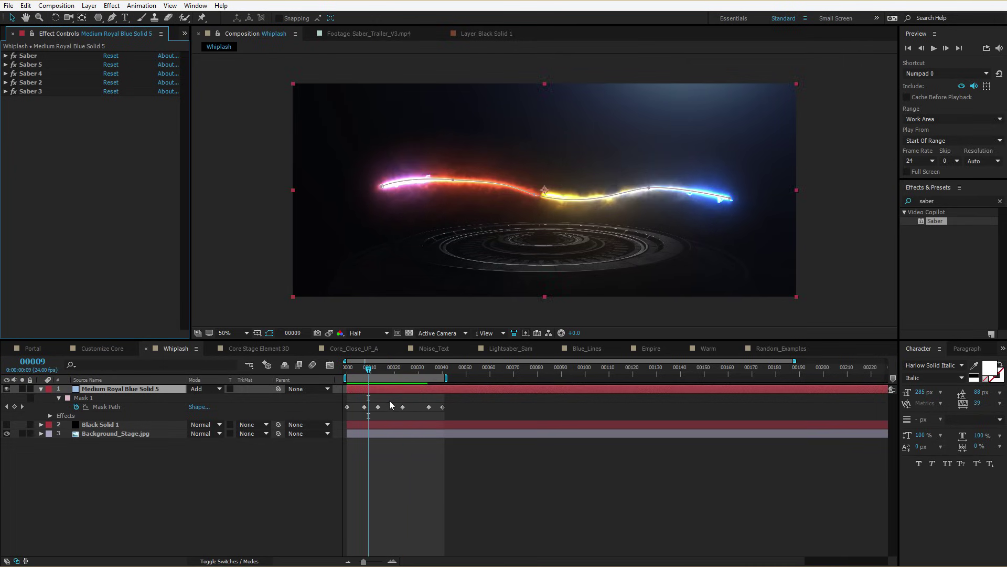
# Select Mask 1's Mask Path keyframes and disable Saber 3, Saber 2 and Saber 4.
pyautogui.click(109, 407)
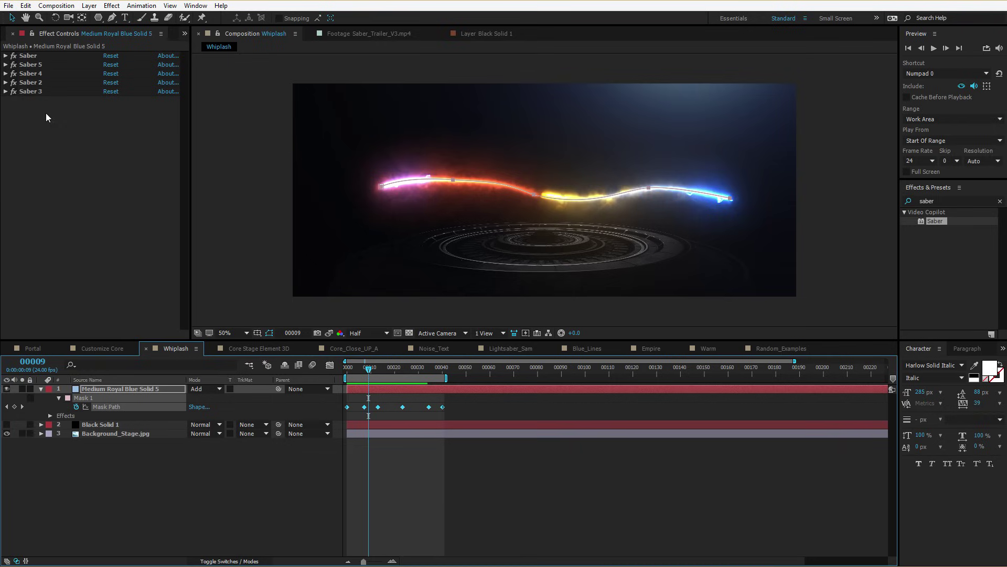
pyautogui.click(13, 91)
pyautogui.click(13, 82)
pyautogui.click(14, 73)
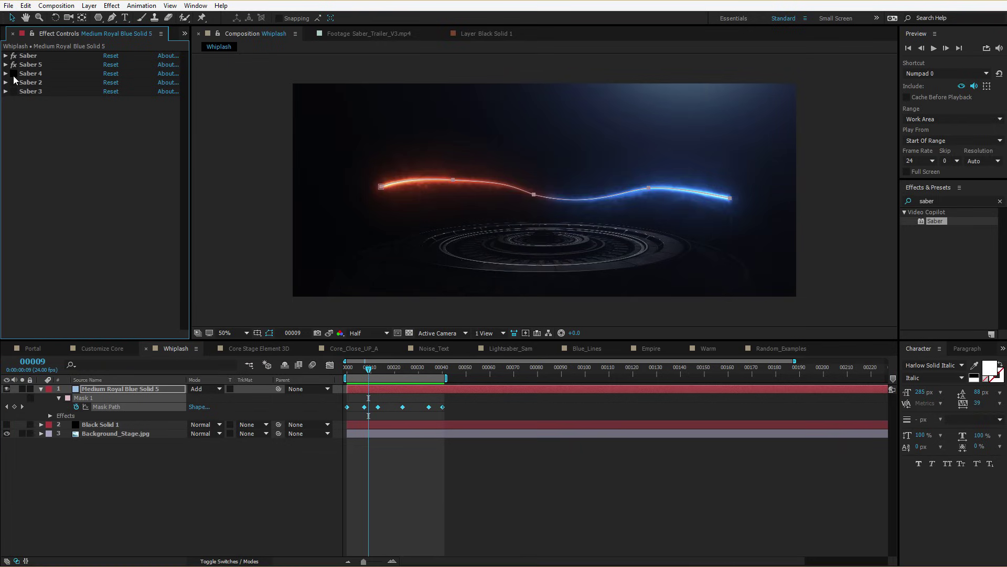
# Apply the Electric preset to Saber 5, preview the whip, and enable Saber 2.
pyautogui.press('KP_0')
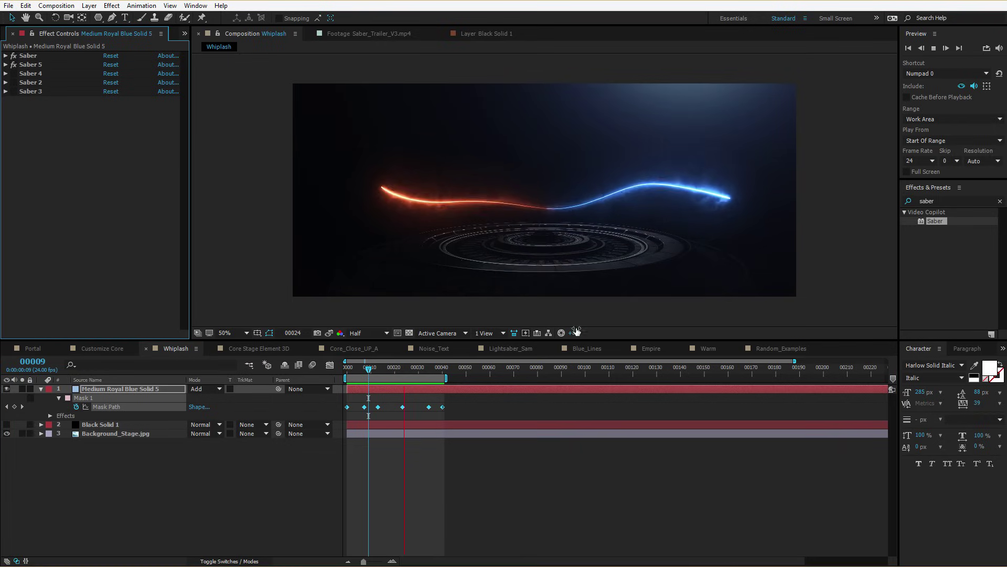
pyautogui.click(31, 67)
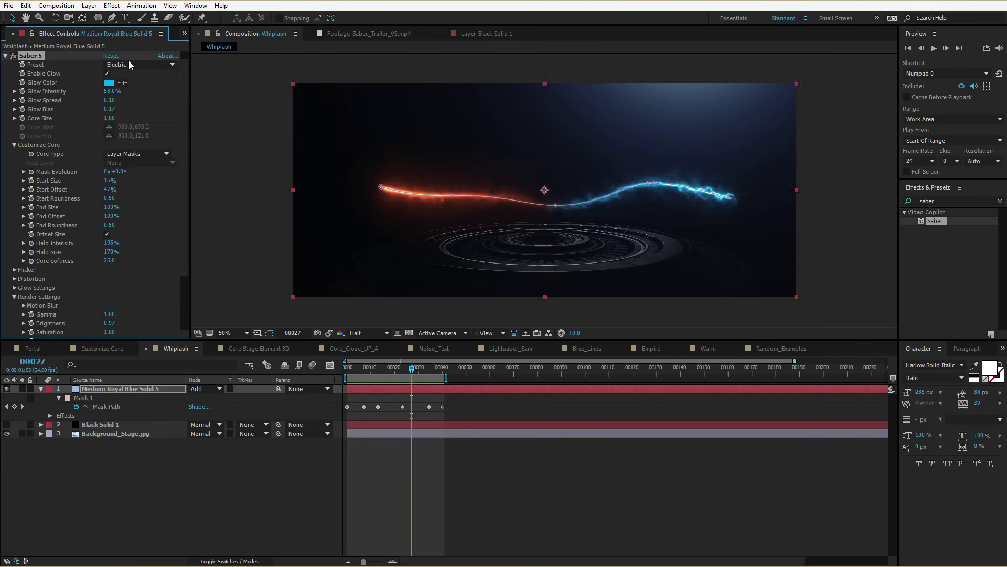
pyautogui.press('space')
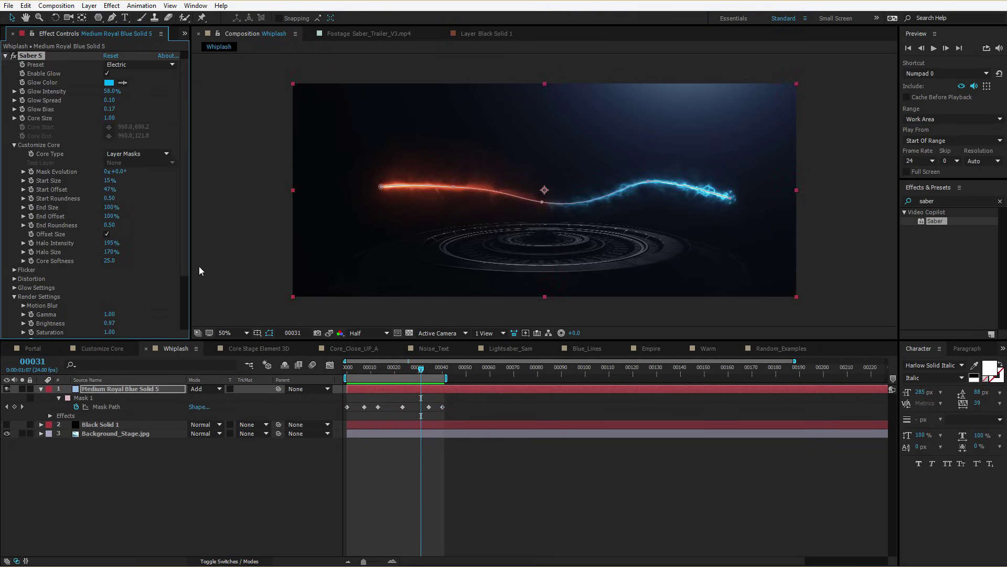
pyautogui.click(5, 55)
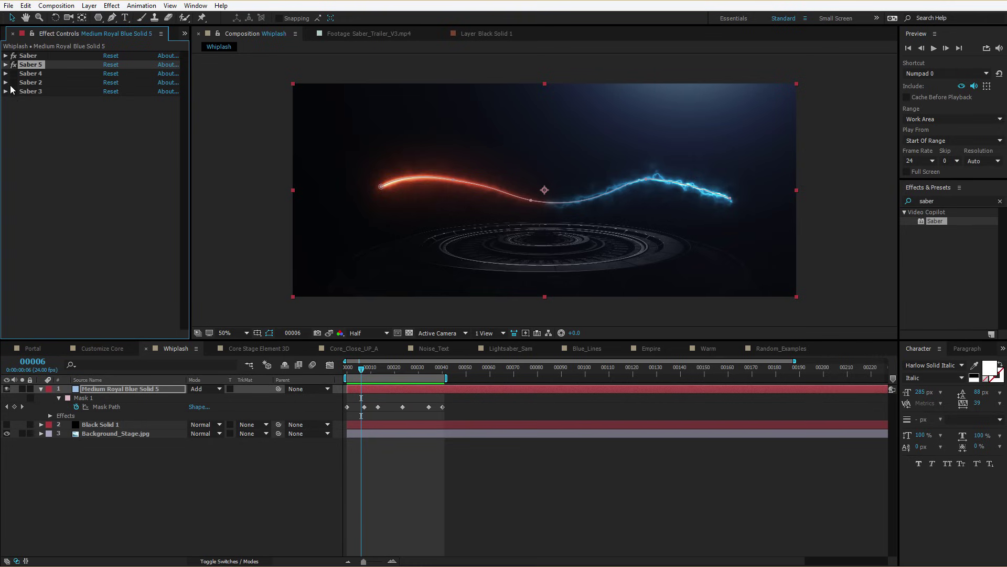
pyautogui.click(13, 83)
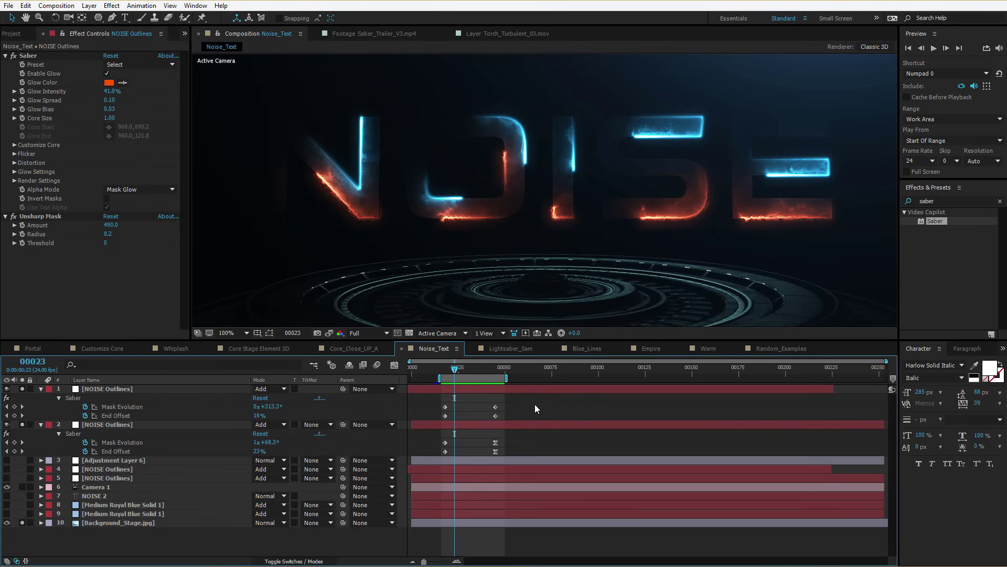
# Preview the Noise_Text animation and unsolo the top orange NOISE Outlines layer to play the blue one alone.
pyautogui.press('space')
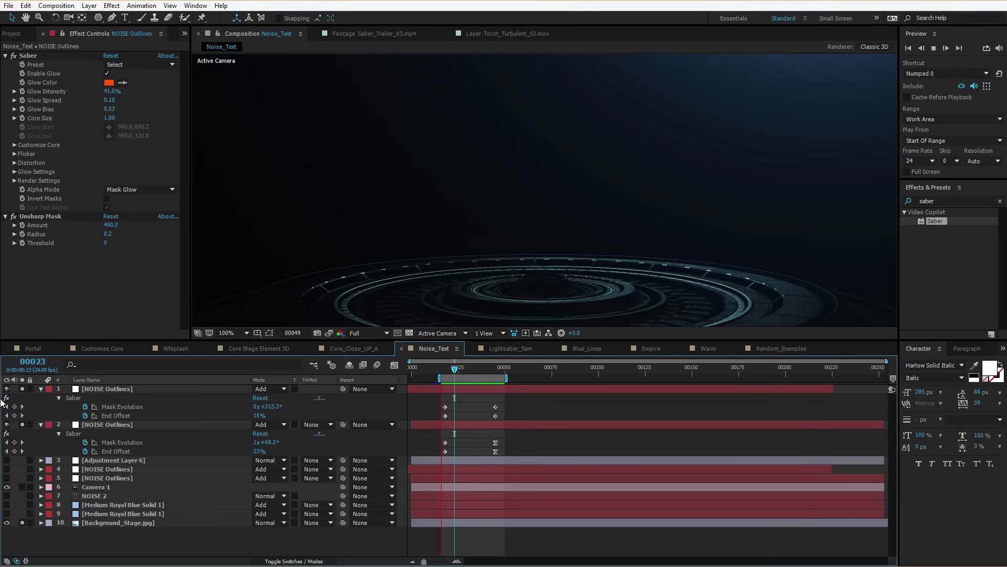
pyautogui.press('space')
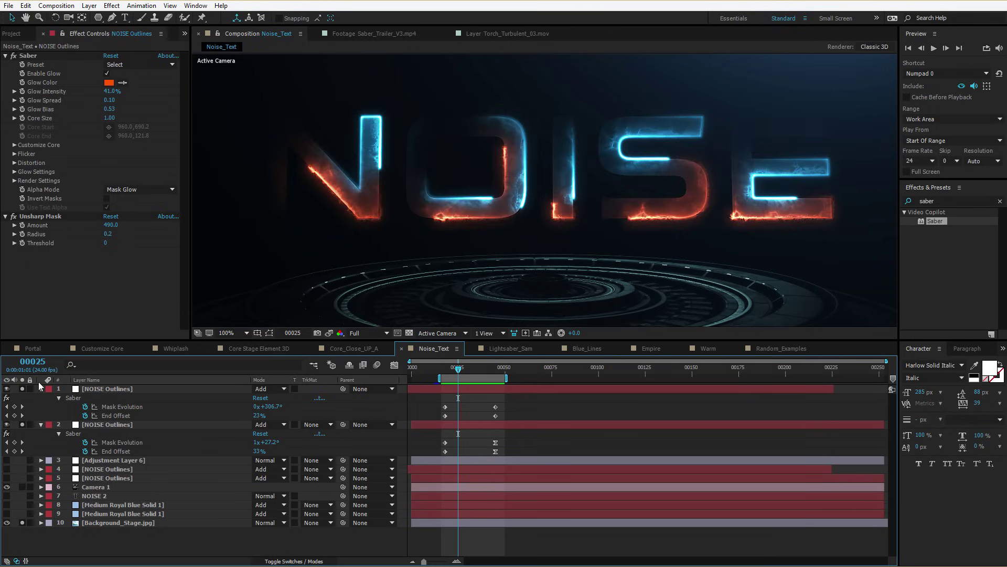
pyautogui.press('space')
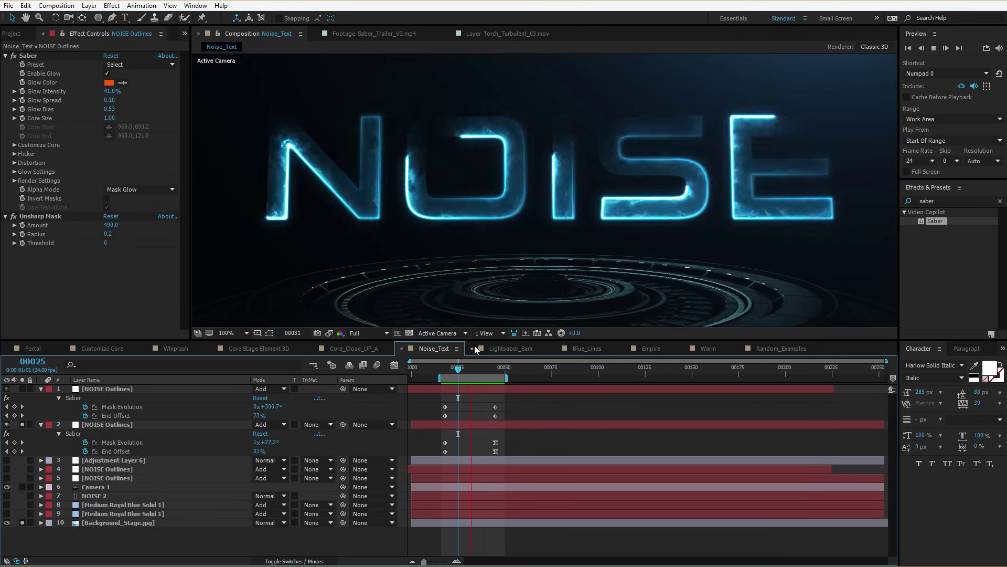
pyautogui.press('space')
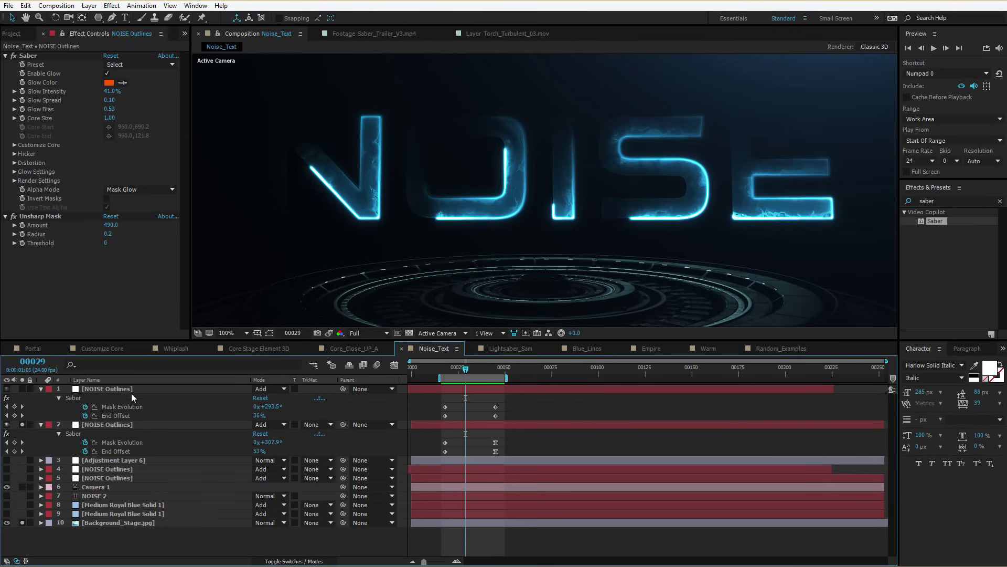
# Try an End Offset of 46% in the blue NOISE Outlines layer's Customize Core settings and undo it.
pyautogui.click(108, 428)
pyautogui.click(14, 145)
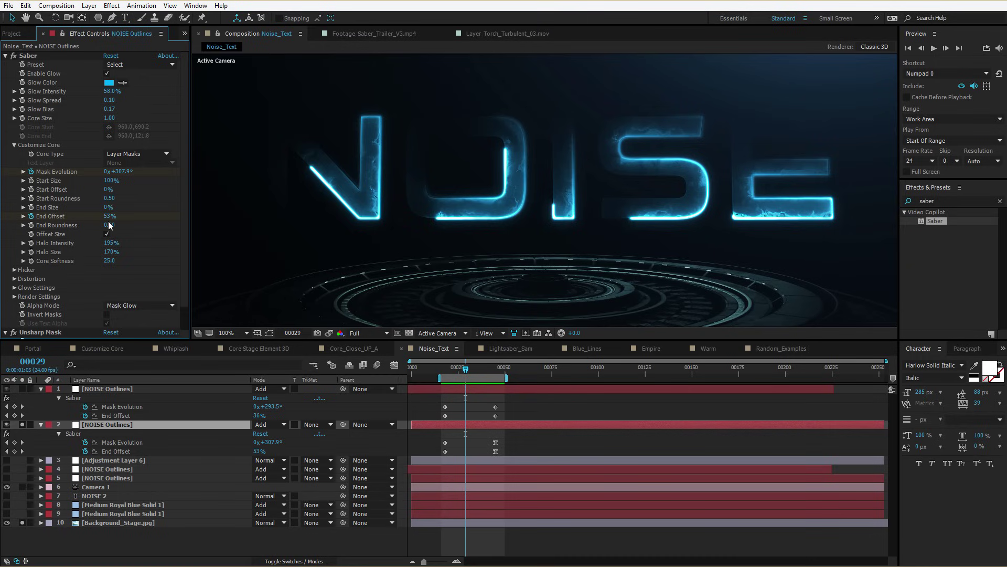
pyautogui.moveTo(109, 216); pyautogui.dragTo(105, 216)
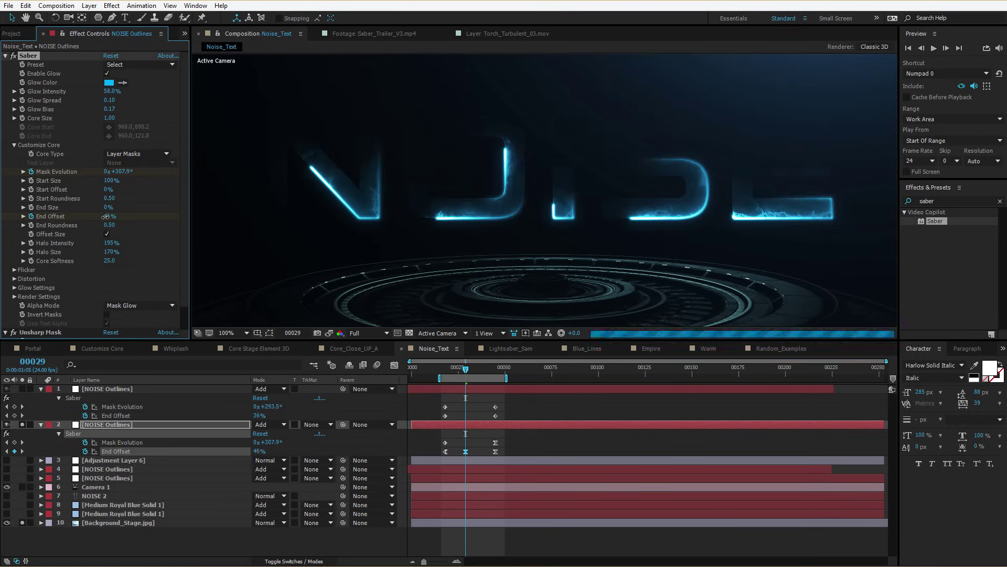
pyautogui.hotkey('ctrl', 'z')
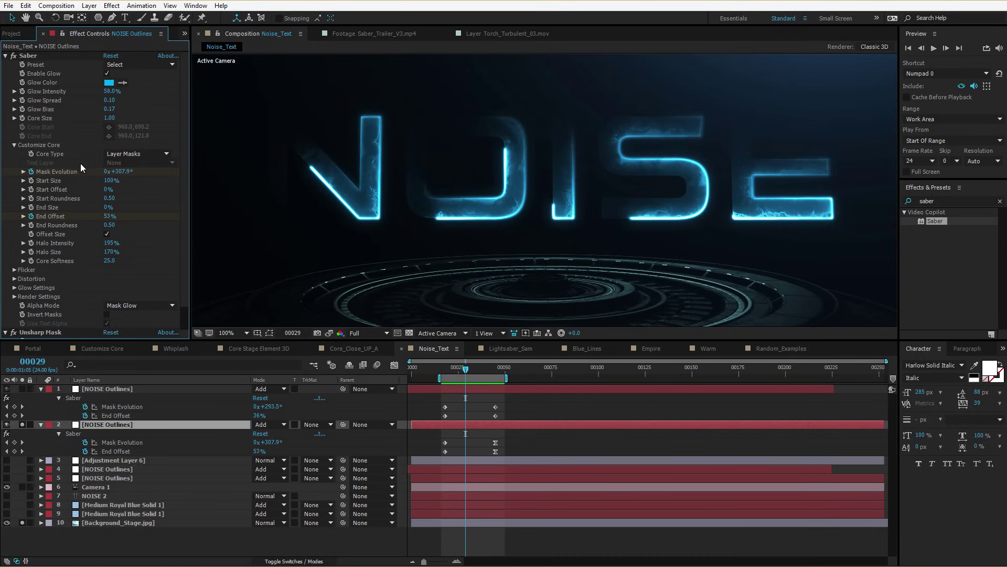
# Try the Fog preset, the Electric preset and one further preset on the blue NOISE Outlines layer's Saber.
pyautogui.click(126, 64)
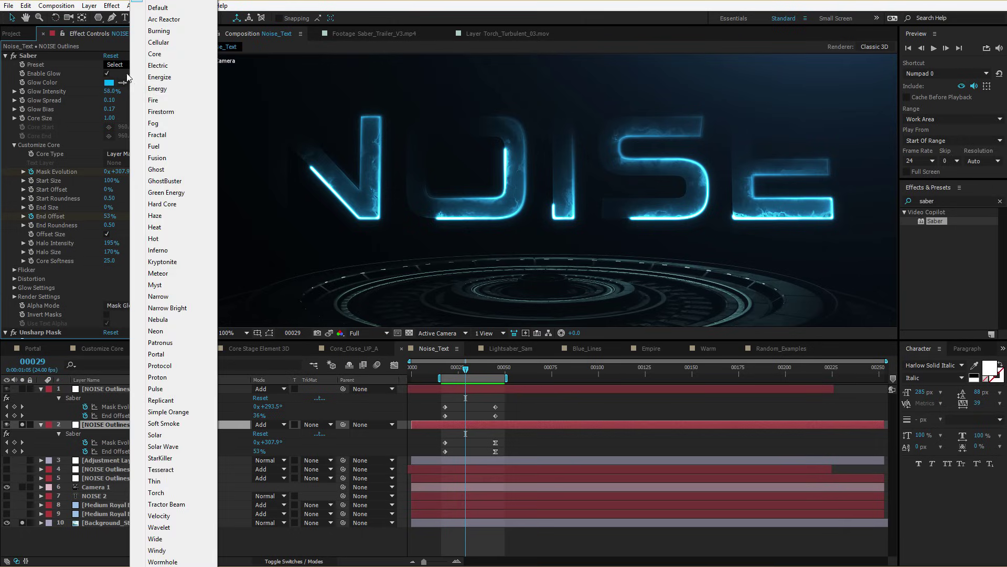
pyautogui.click(153, 125)
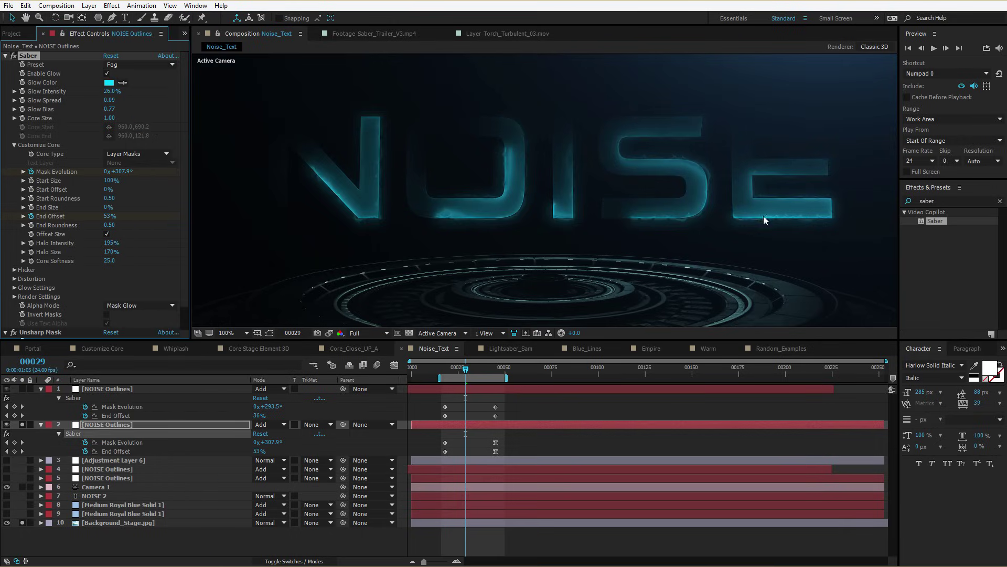
pyautogui.click(126, 65)
pyautogui.click(162, 80)
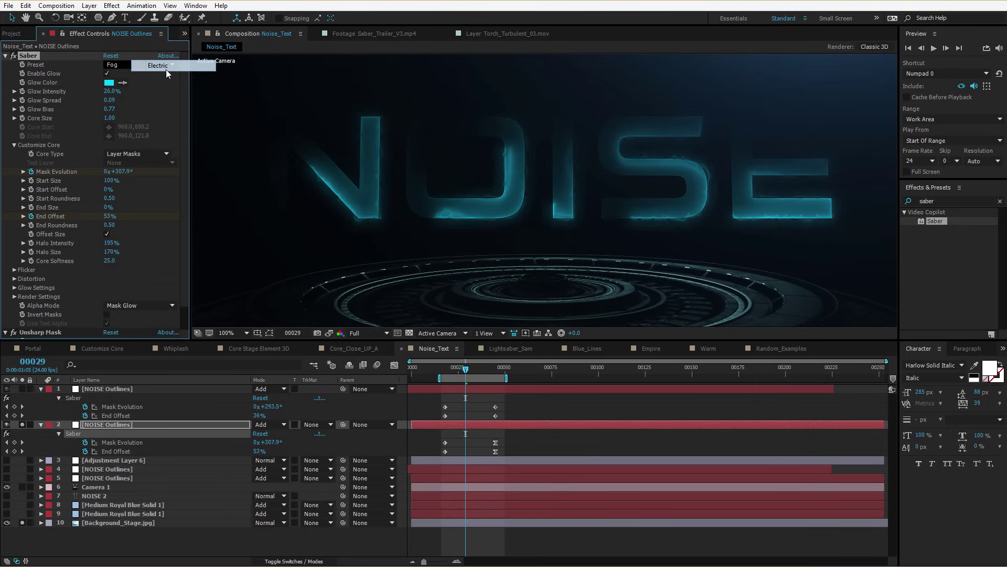
pyautogui.click(126, 64)
pyautogui.click(173, 261)
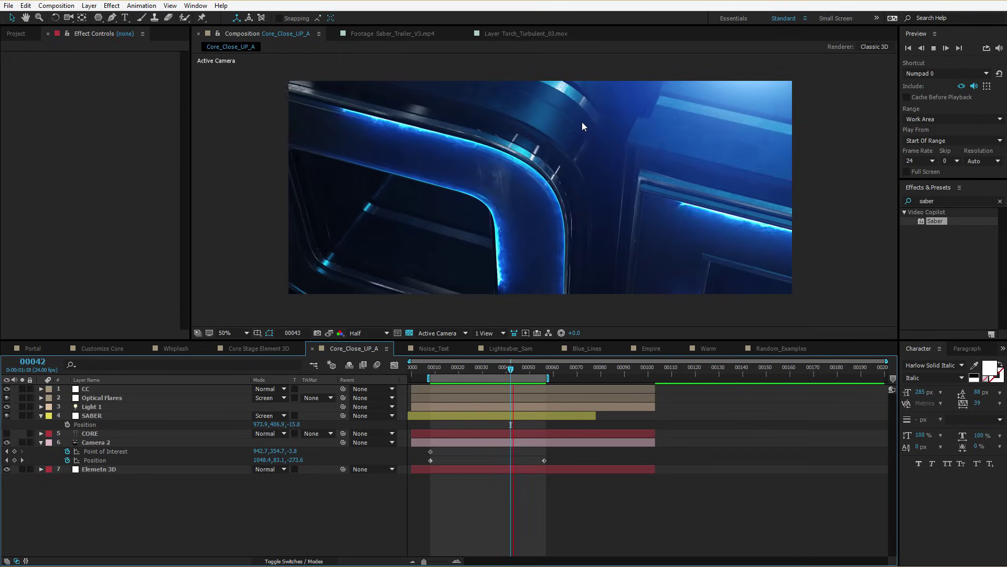
# Solo and select the SABER layer in Core_Close_UP_A and preview its glow on its own.
pyautogui.press('space')
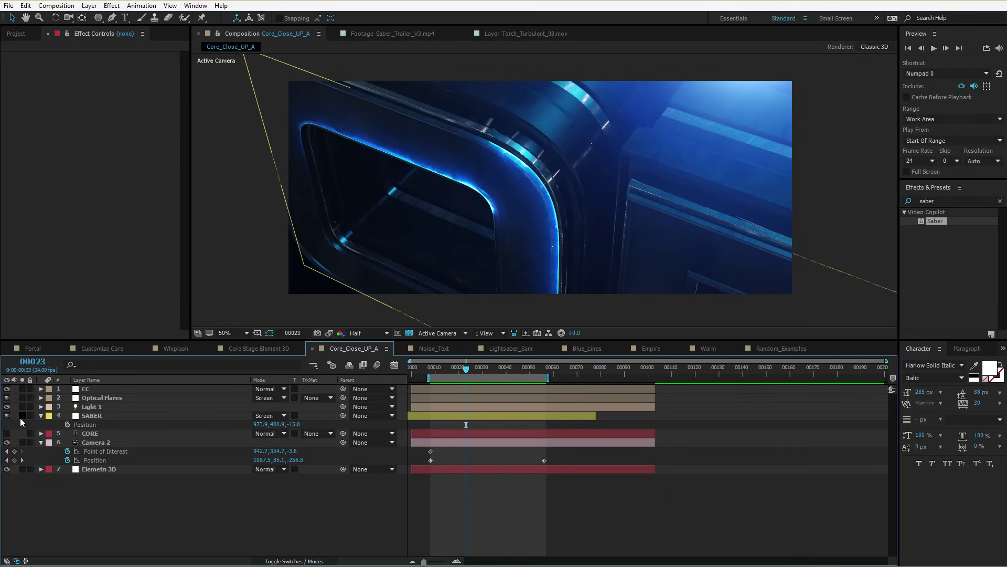
pyautogui.click(22, 415)
pyautogui.click(126, 416)
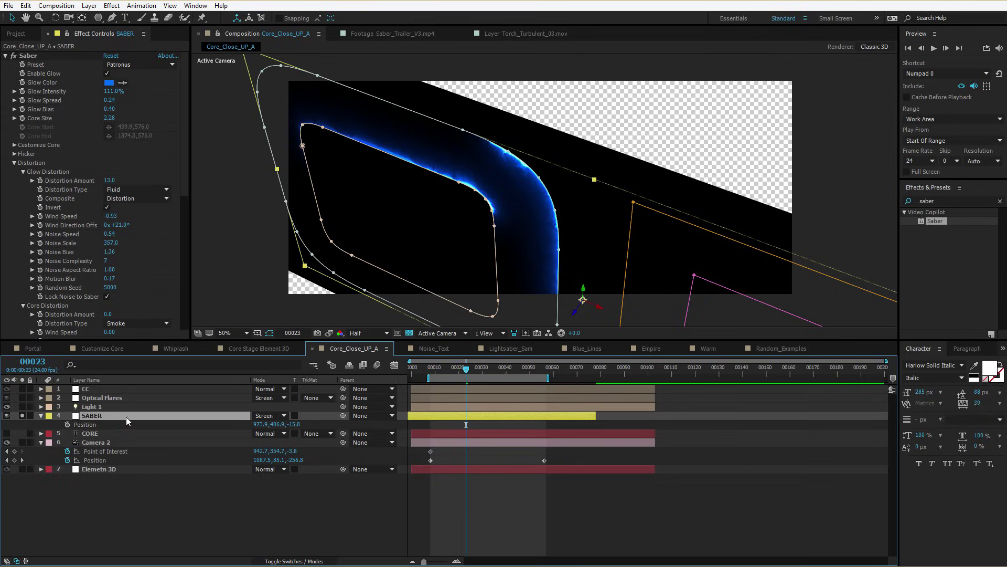
pyautogui.press('space')
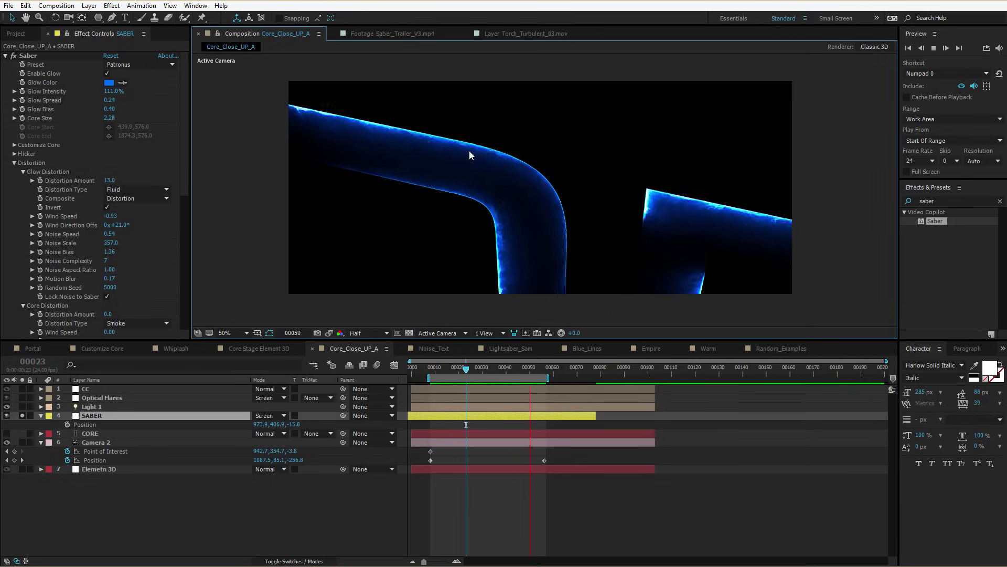
# Unsolo the SABER layer, deselect it, and preview the glow composited over the full scene.
pyautogui.click(22, 416)
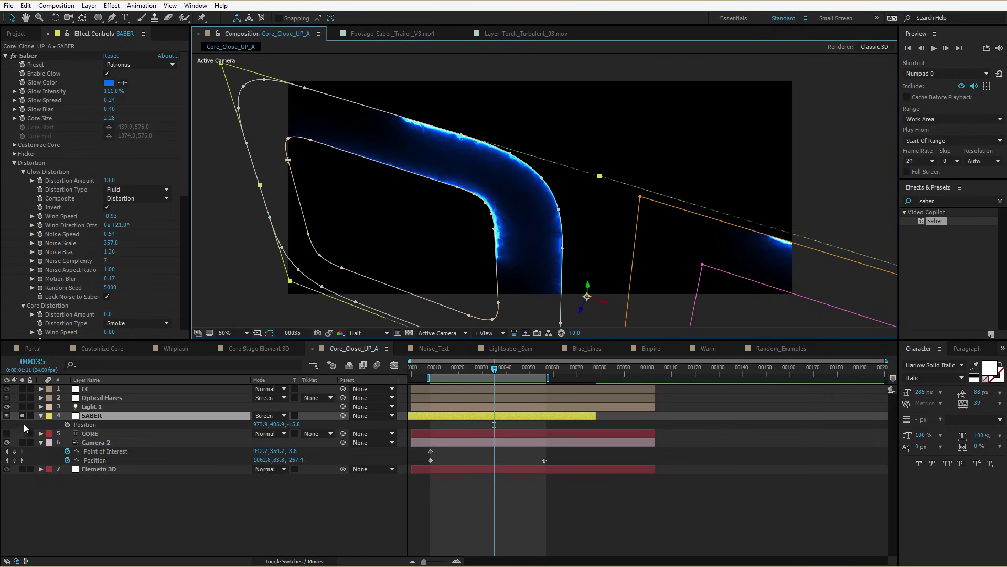
pyautogui.click(22, 416)
pyautogui.click(569, 547)
pyautogui.press('space')
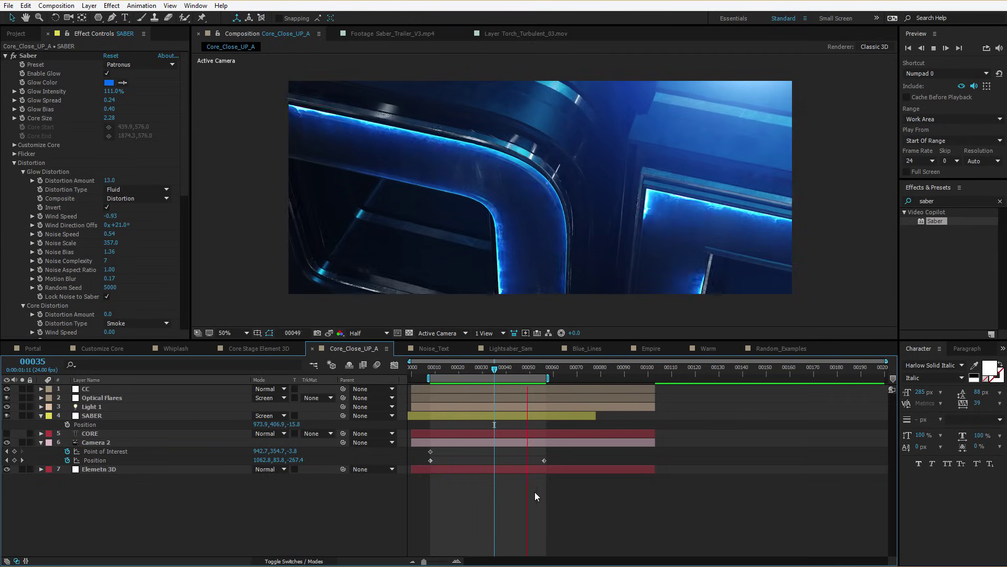
pyautogui.press('space')
# Set the SABER layer's Glow Distortion Wind Speed to 2 and preview the animation.
pyautogui.scroll(-2, 96, 184)
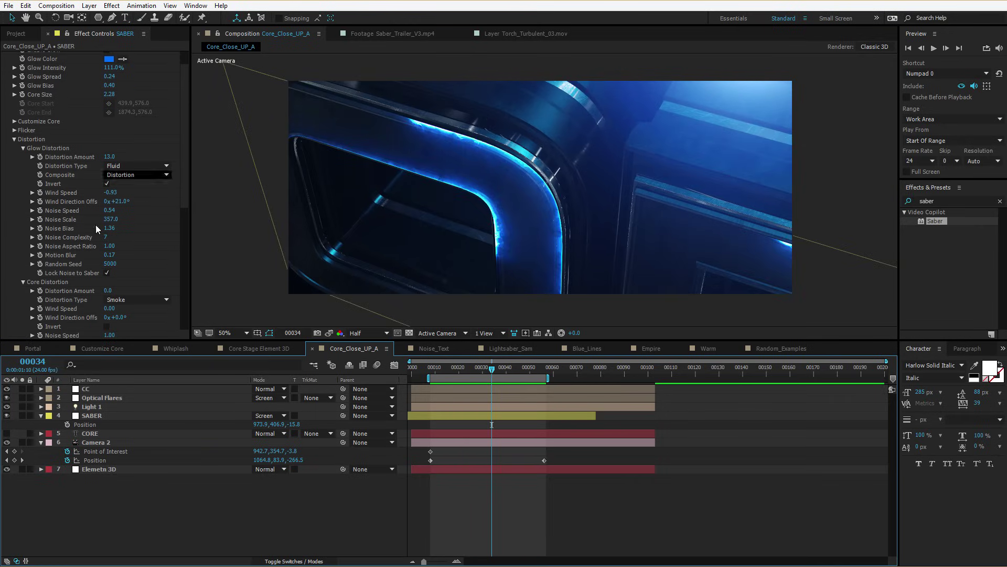
pyautogui.click(112, 192)
pyautogui.write('2')
pyautogui.press('Return')
pyautogui.press('space')
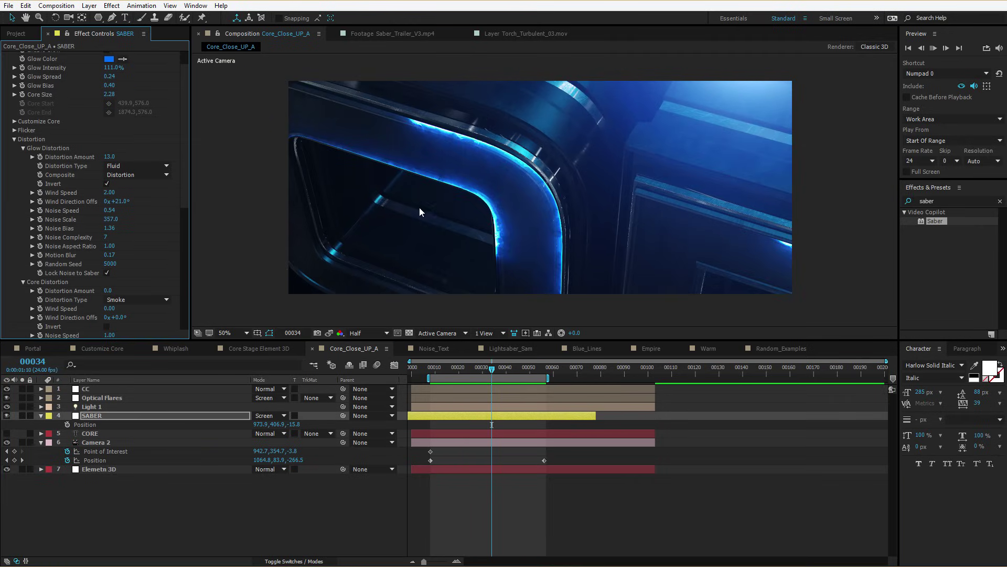
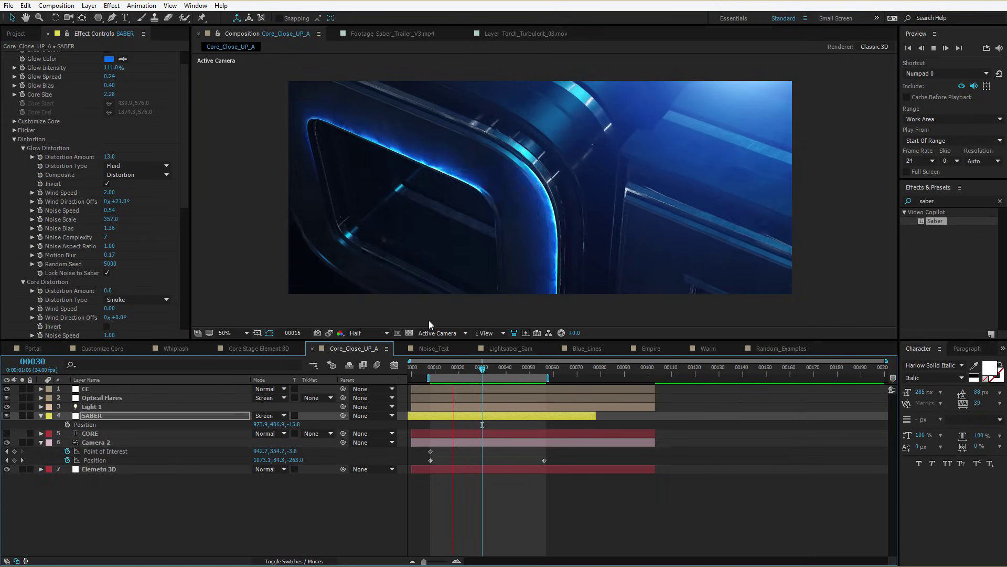
pyautogui.press('space')
# Set SABER's Glow Bias to 0.25 with its layer soloed, and refine it to 0.33 in the full scene.
pyautogui.click(22, 415)
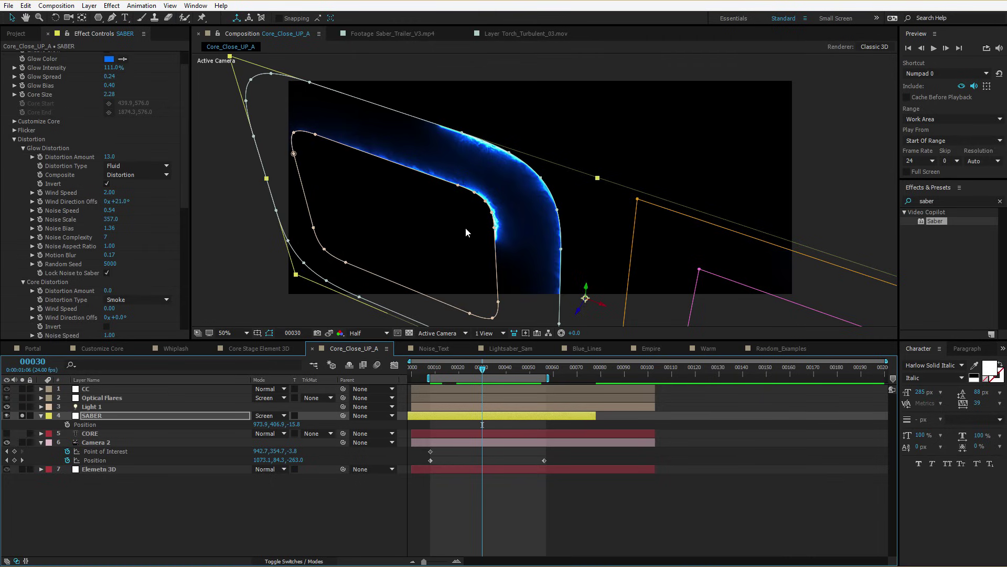
pyautogui.scroll(2, 152, 97)
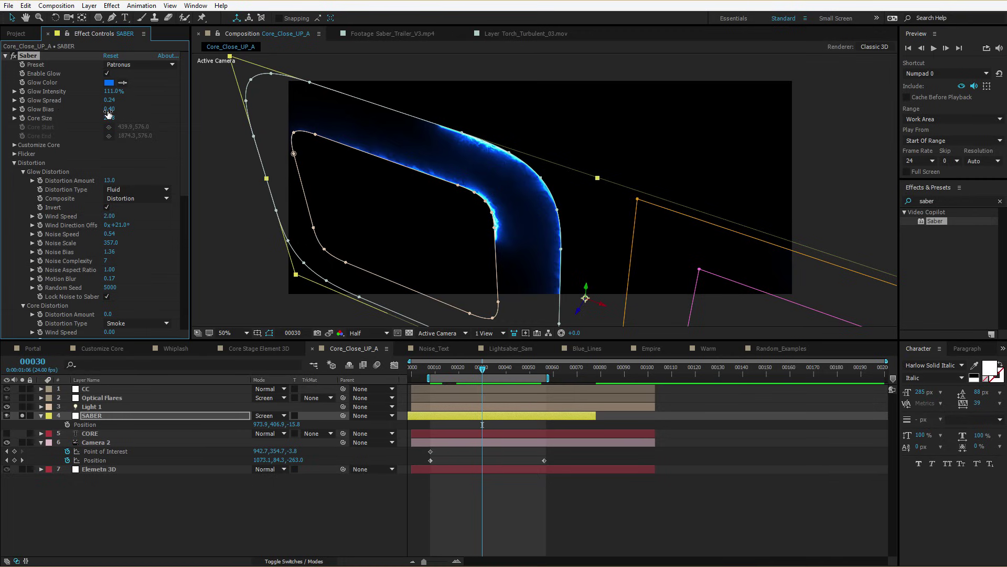
pyautogui.moveTo(105, 111); pyautogui.dragTo(97, 112)
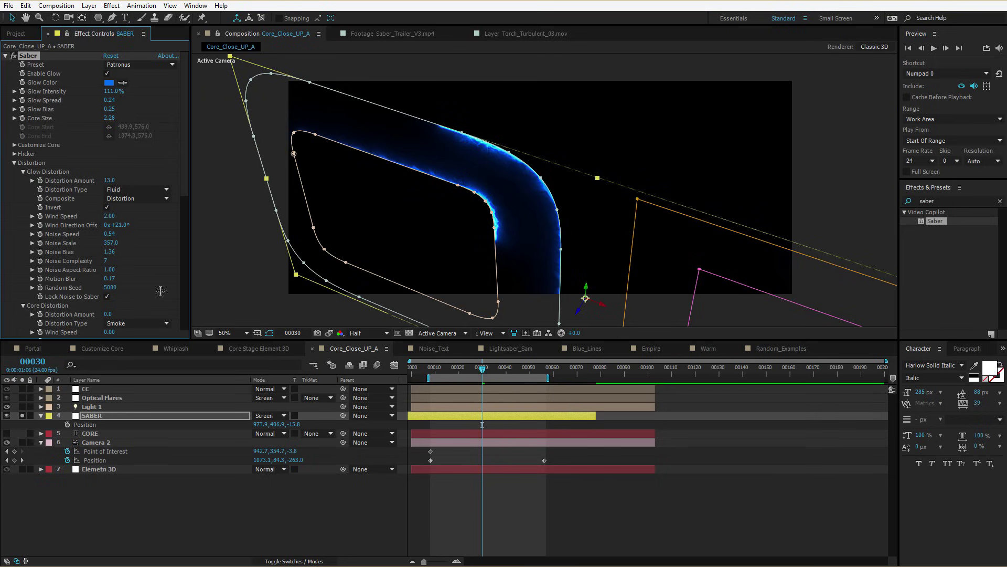
pyautogui.click(23, 416)
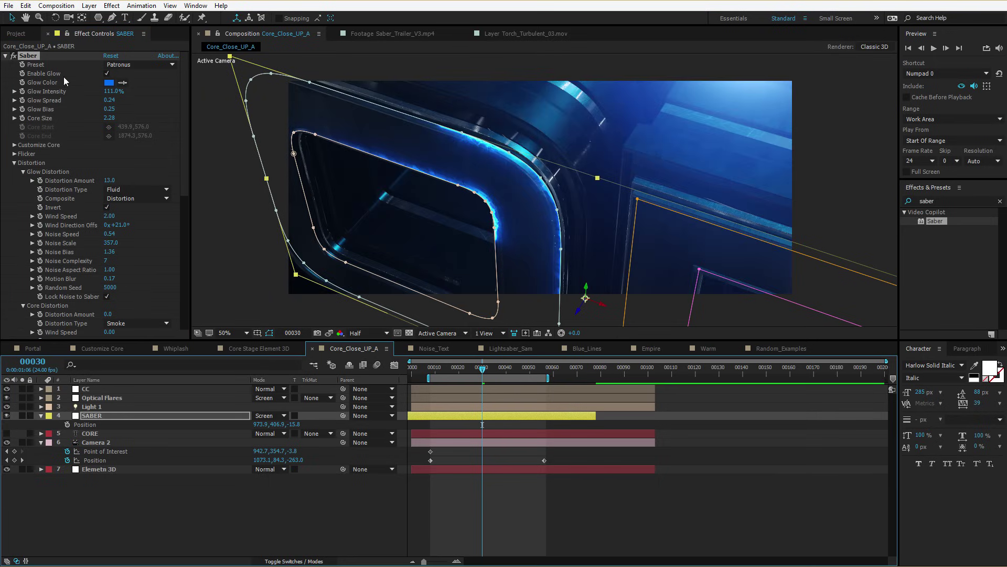
pyautogui.moveTo(114, 112); pyautogui.dragTo(113, 108)
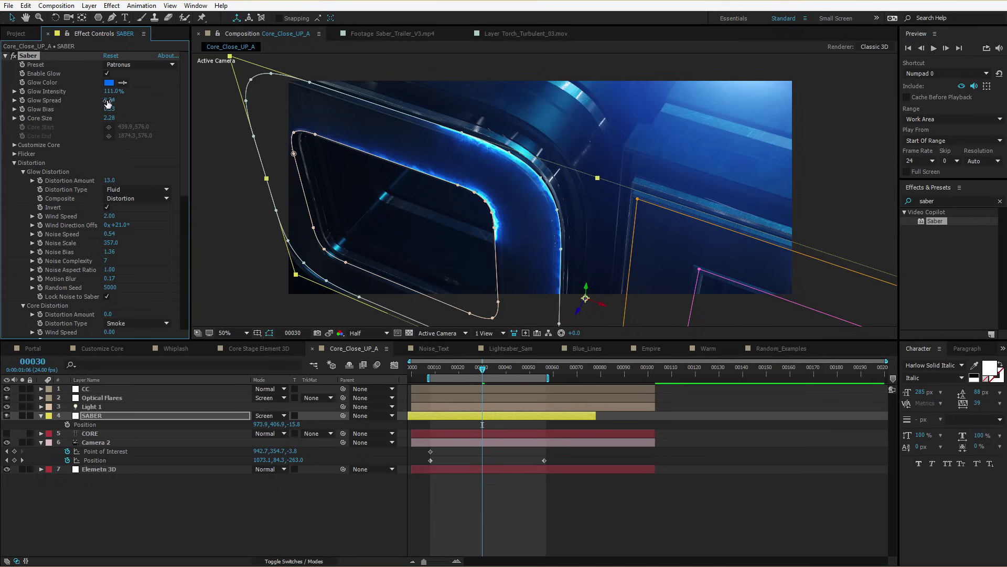
# Try a Glow Spread of 0.40 on SABER, preview it, undo the change, and deselect the layer.
pyautogui.moveTo(108, 103); pyautogui.dragTo(127, 100)
pyautogui.press('space')
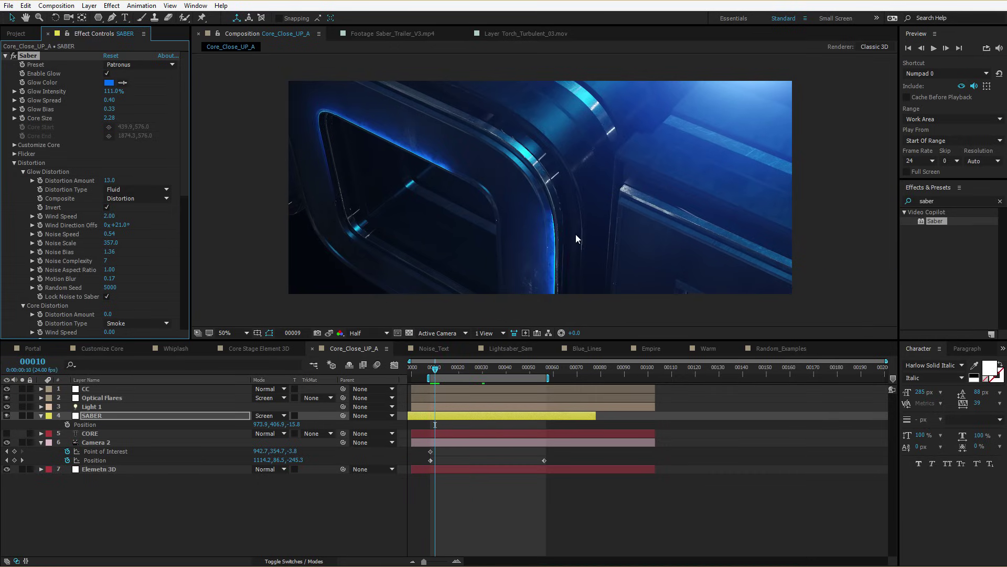
pyautogui.press('space')
pyautogui.hotkey('ctrl', 'z')
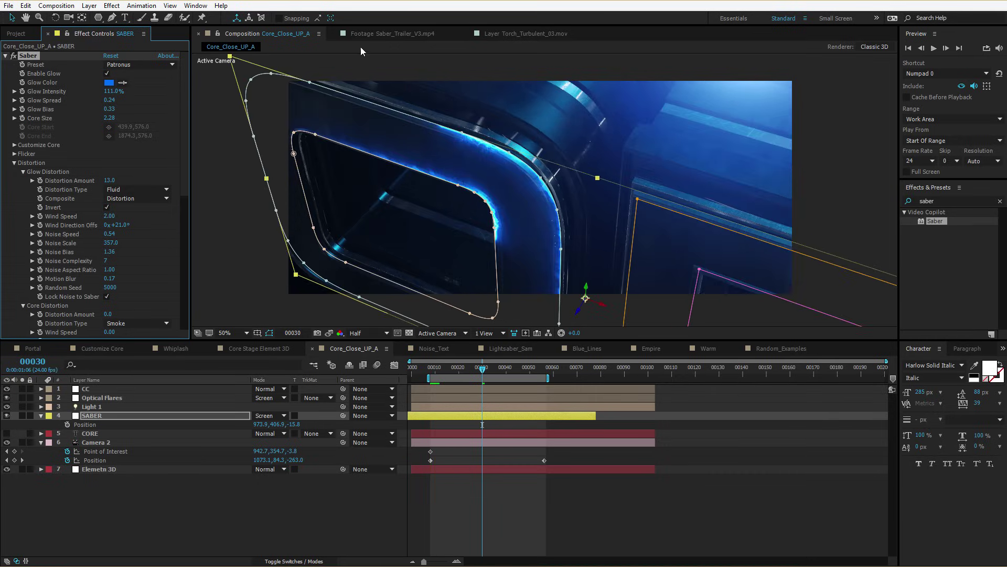
pyautogui.click(562, 509)
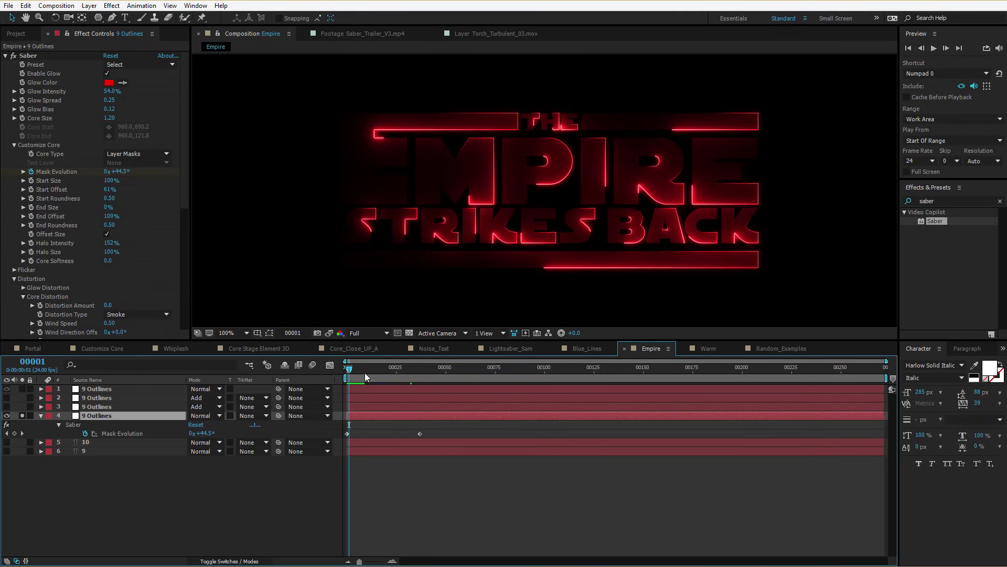
# At frame 21 of Empire, solo the top 9 Outlines layer instead of layer 4 and display its mask paths.
pyautogui.moveTo(364, 373); pyautogui.dragTo(388, 380)
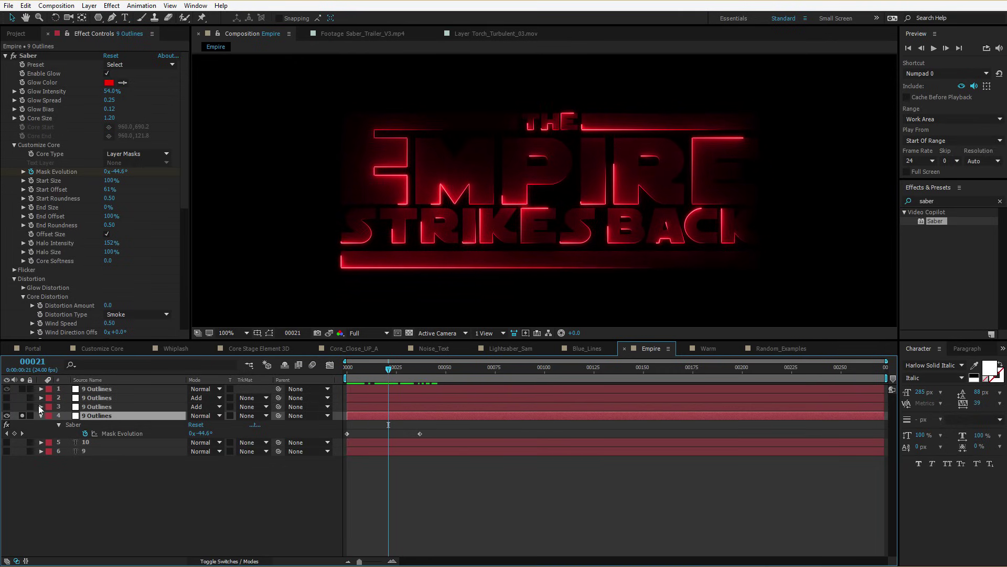
pyautogui.click(22, 389)
pyautogui.click(22, 415)
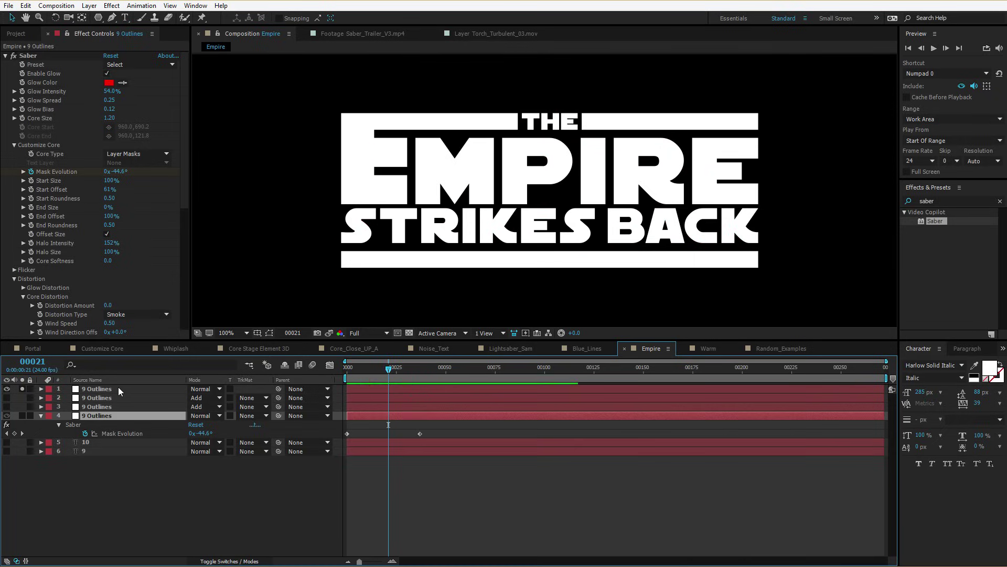
pyautogui.click(118, 388)
pyautogui.click(269, 334)
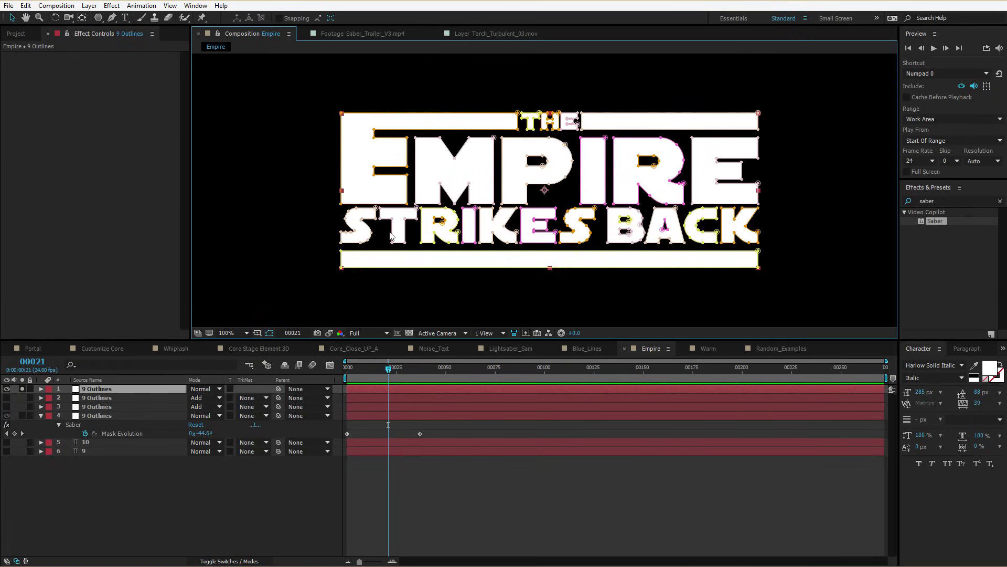
# Apply the Saber effect to the top 9 Outlines layer and set its Core Type to Layer Masks.
pyautogui.click(393, 222)
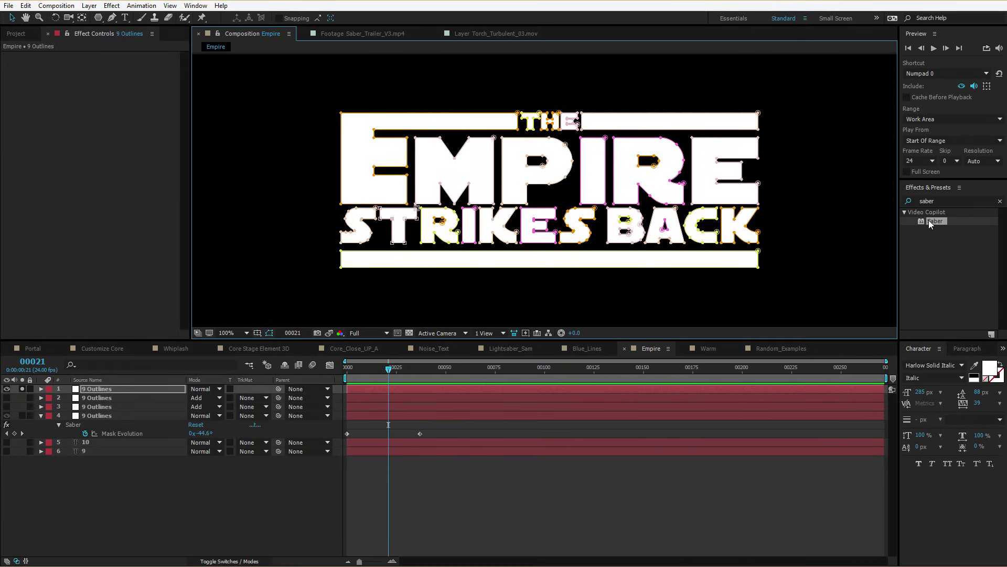
pyautogui.moveTo(930, 223); pyautogui.dragTo(91, 390)
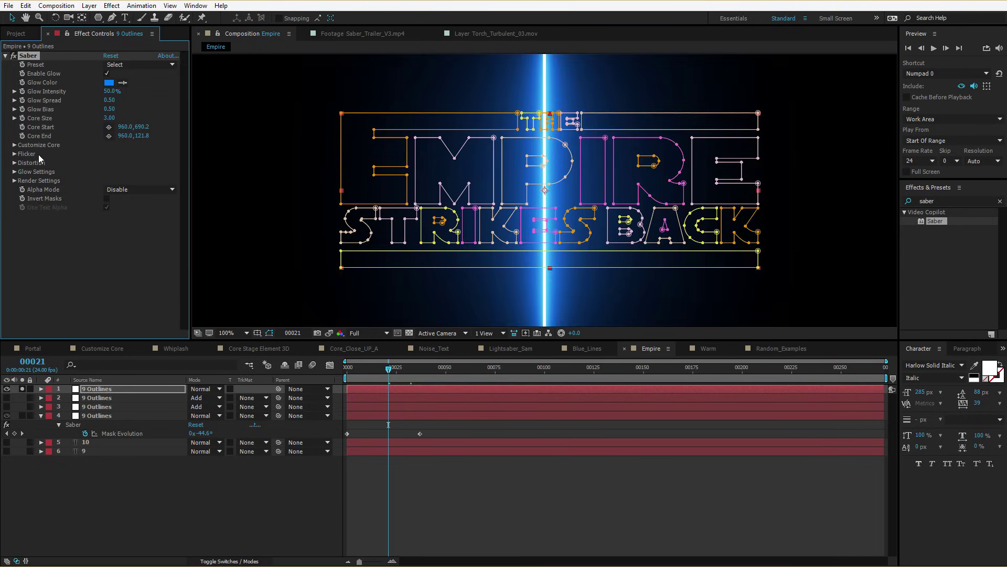
pyautogui.click(14, 145)
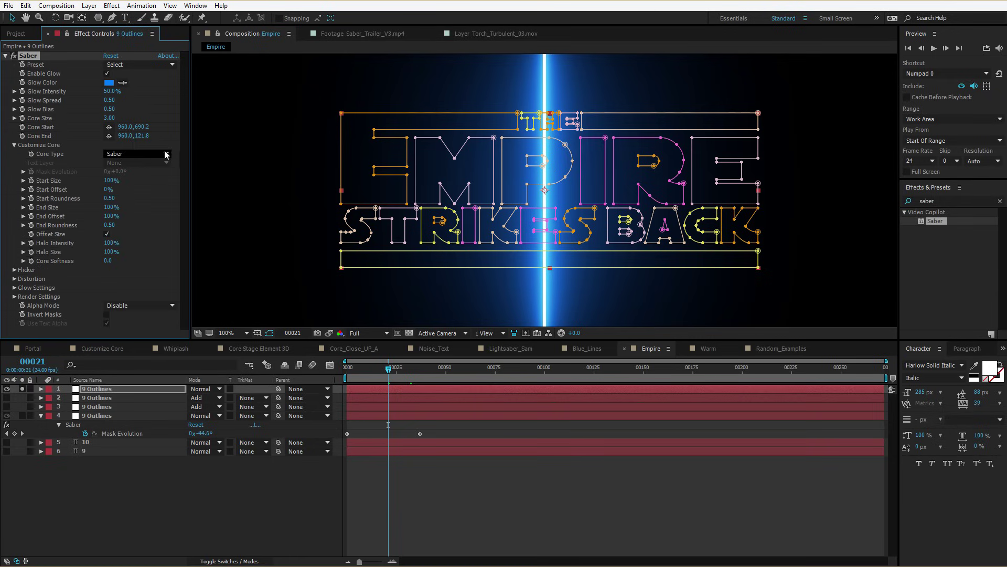
pyautogui.click(140, 154)
pyautogui.click(145, 179)
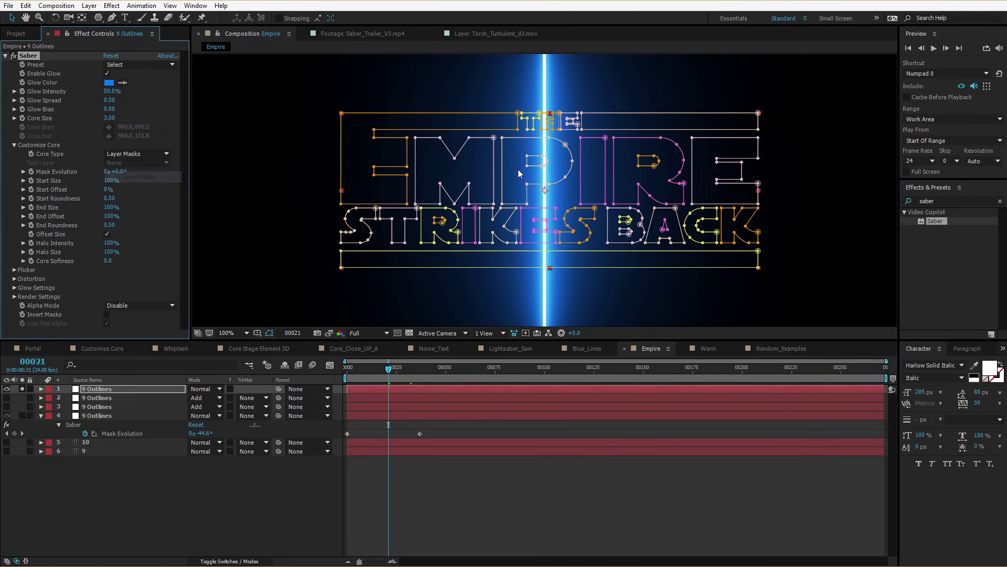
# Hide the mask paths and set Saber's Core Size to 1.5, Glow Intensity to 17%, Glow Spread to 0.27 and Glow Bias to 0.25.
pyautogui.press(',')
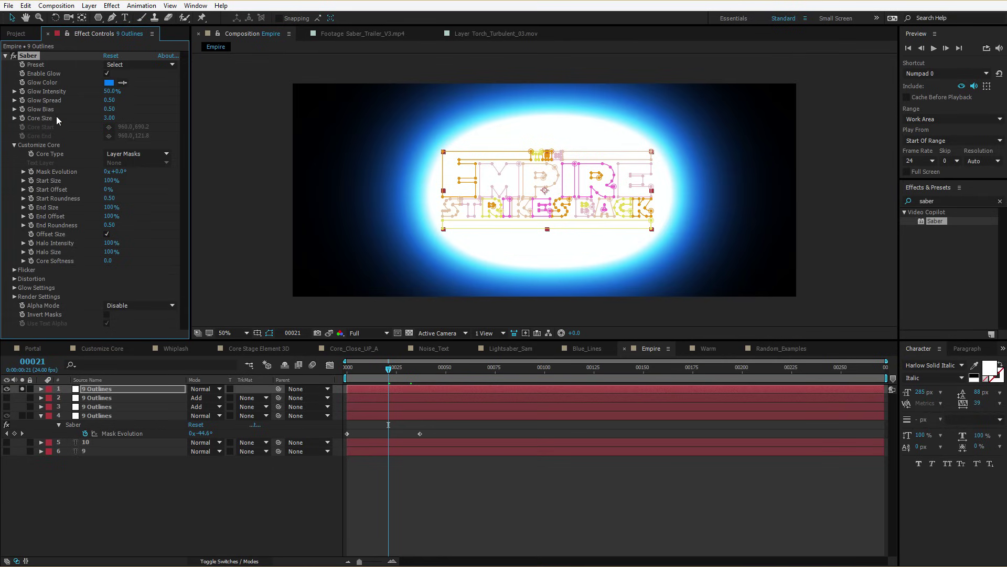
pyautogui.click(107, 118)
pyautogui.write('1.5')
pyautogui.press('Return')
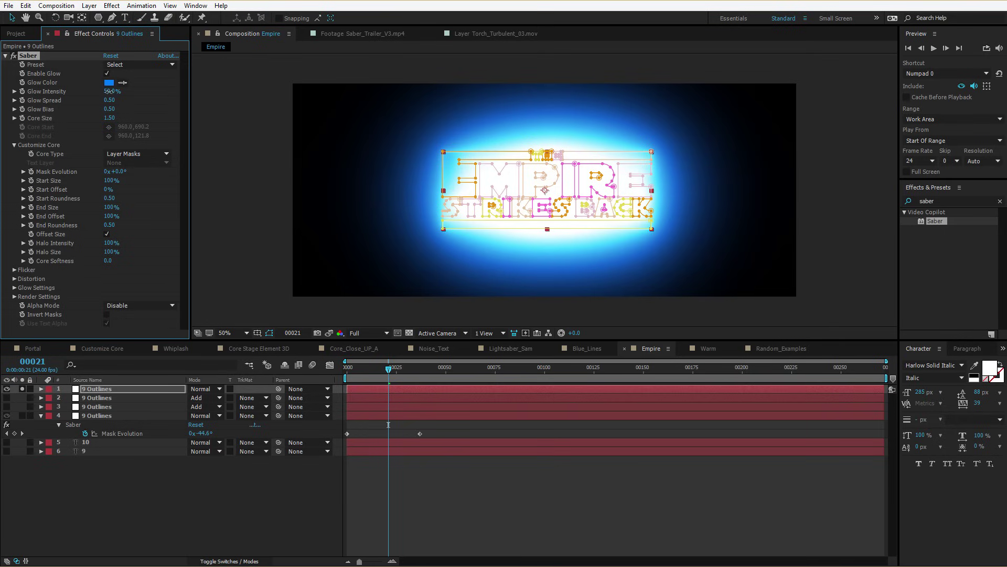
pyautogui.moveTo(108, 91); pyautogui.dragTo(87, 91)
pyautogui.click(271, 333)
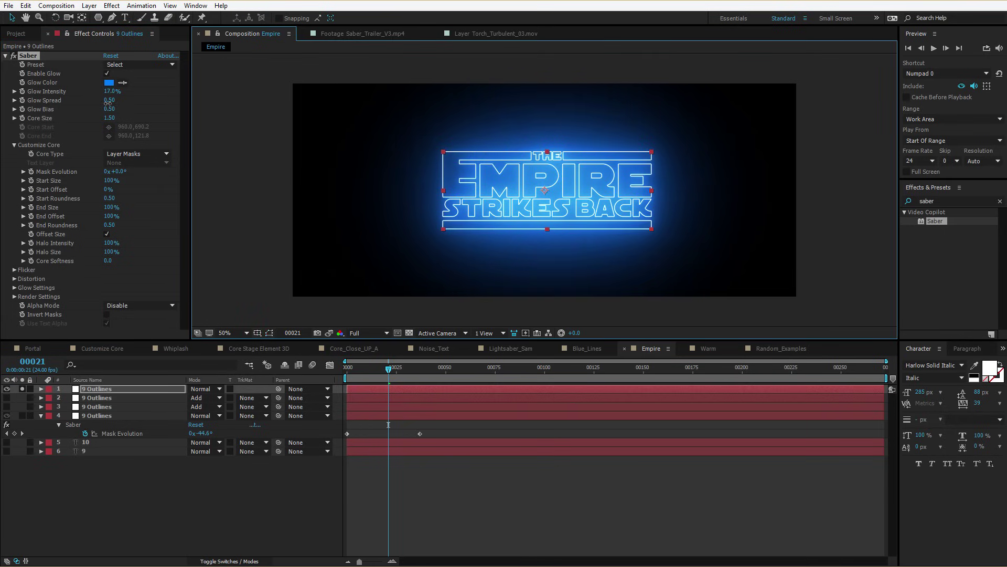
pyautogui.moveTo(109, 100); pyautogui.dragTo(91, 114)
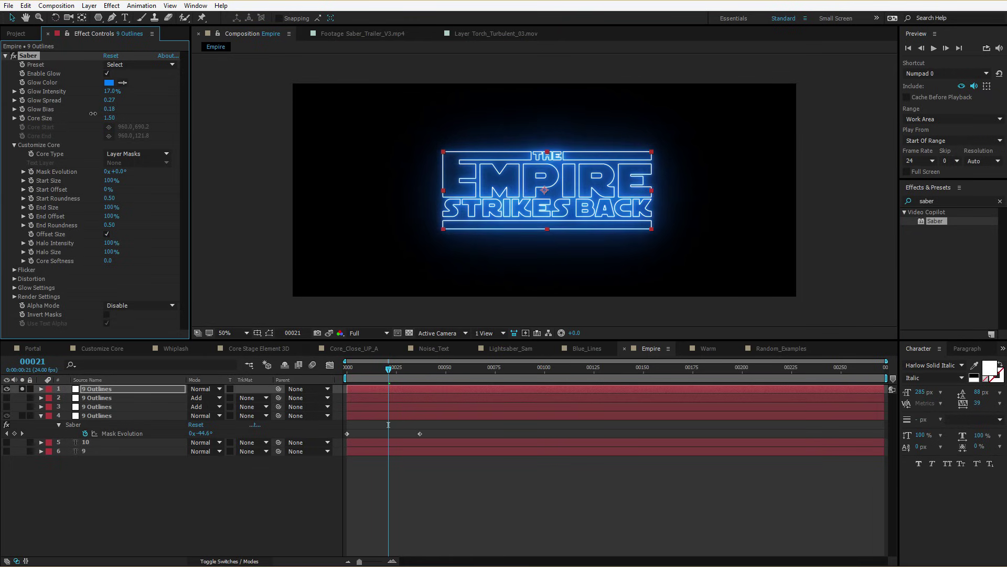
# Load the Neon preset on the title outlines, with Glow Intensity at 18% and Core Size at 1.
pyautogui.click(115, 65)
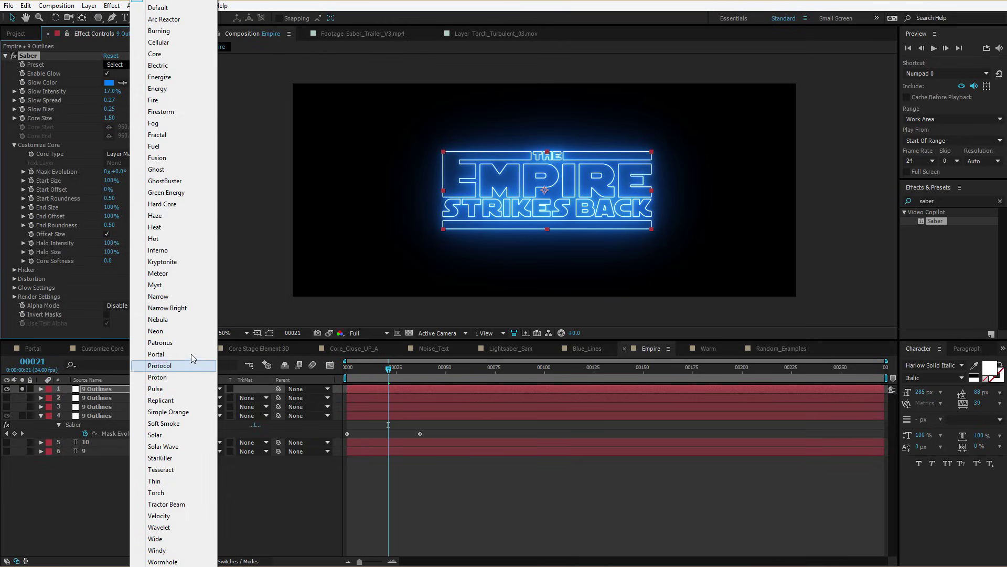
pyautogui.click(165, 330)
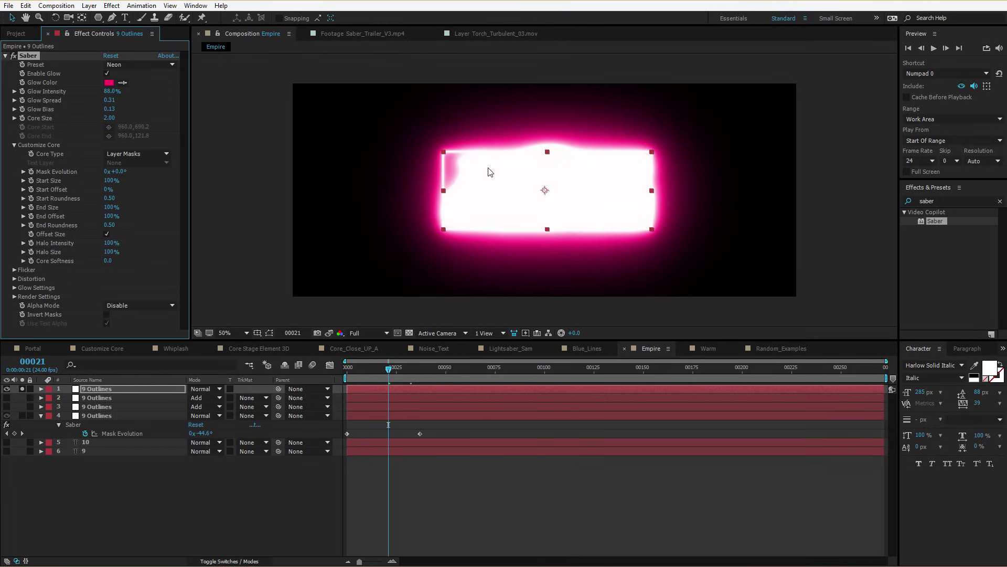
pyautogui.moveTo(106, 92); pyautogui.dragTo(82, 103)
pyautogui.press('/')
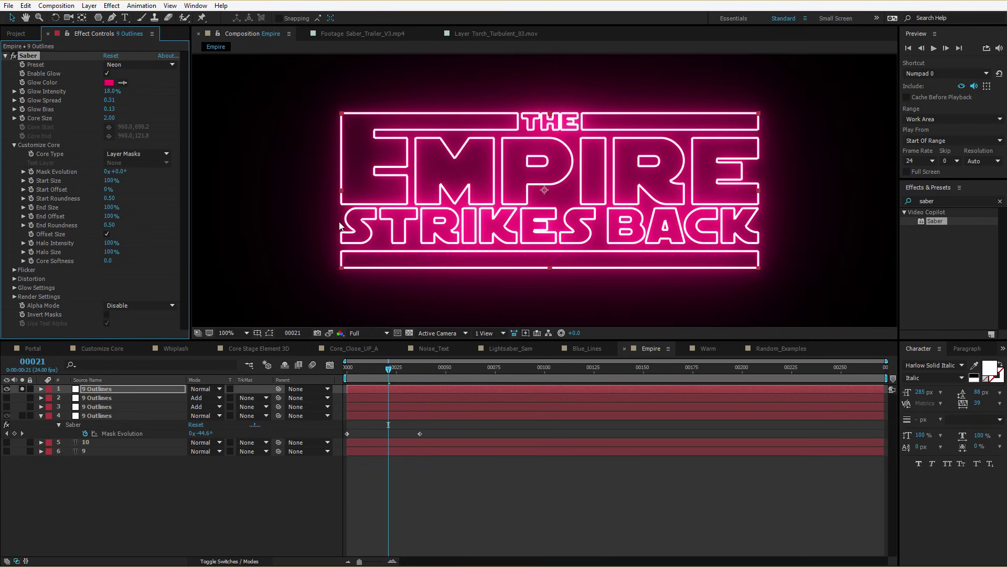
pyautogui.click(113, 120)
pyautogui.write('1')
pyautogui.press('Return')
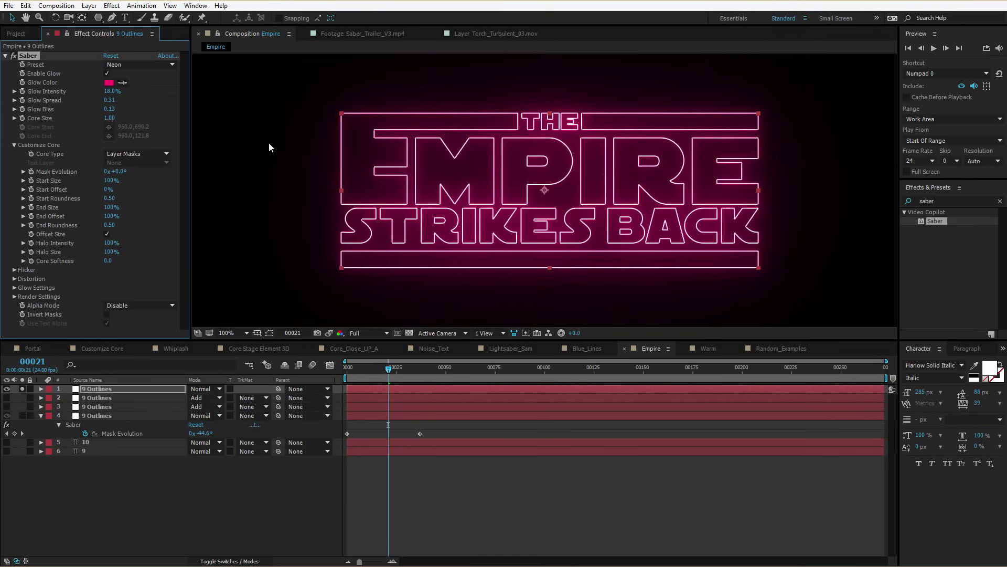
# Reduce the Brightness in Saber's Render Settings to 0.63 and inspect the neon outlines up close.
pyautogui.click(14, 296)
pyautogui.scroll(-3, 81, 310)
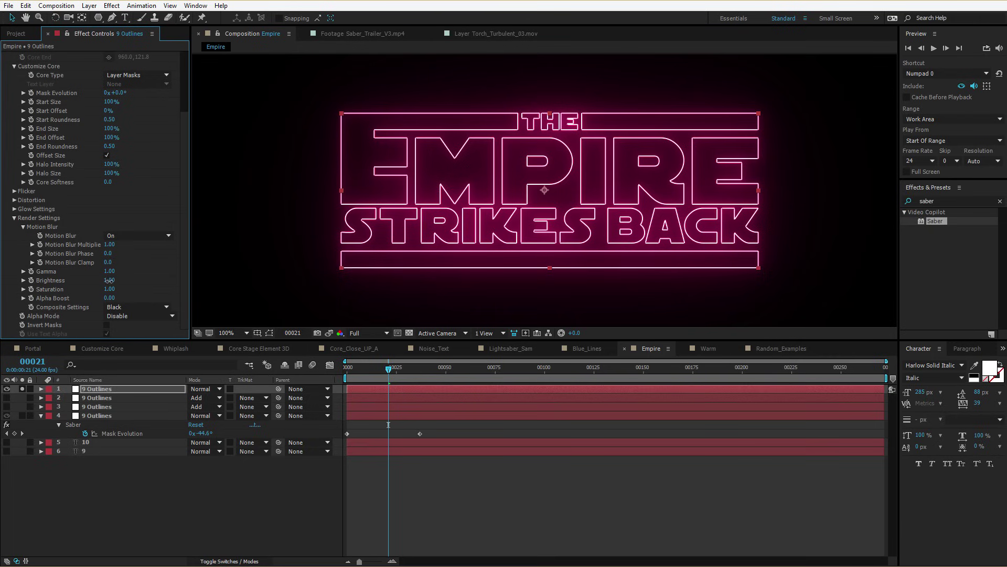
pyautogui.moveTo(110, 280); pyautogui.dragTo(94, 285)
pyautogui.press('.')
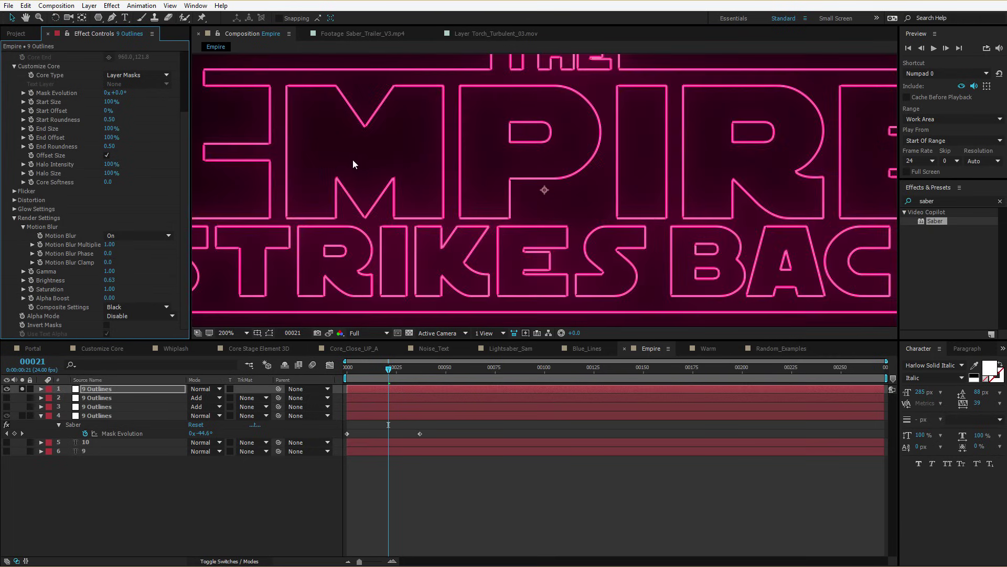
# Change the Glow Color to red, with Glow Intensity at 32% and Glow Bias at 0.05.
pyautogui.scroll(3, 182, 158)
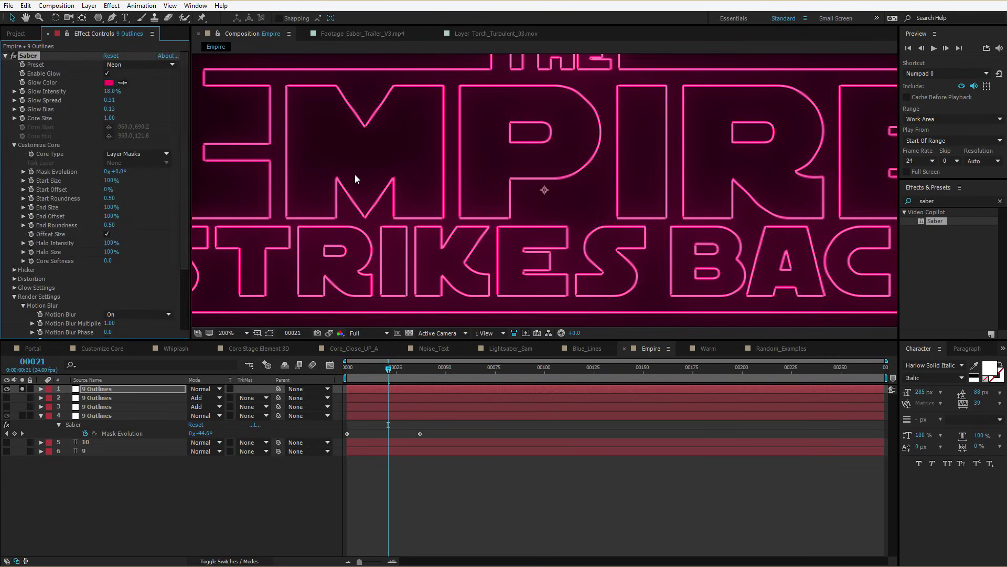
pyautogui.click(112, 83)
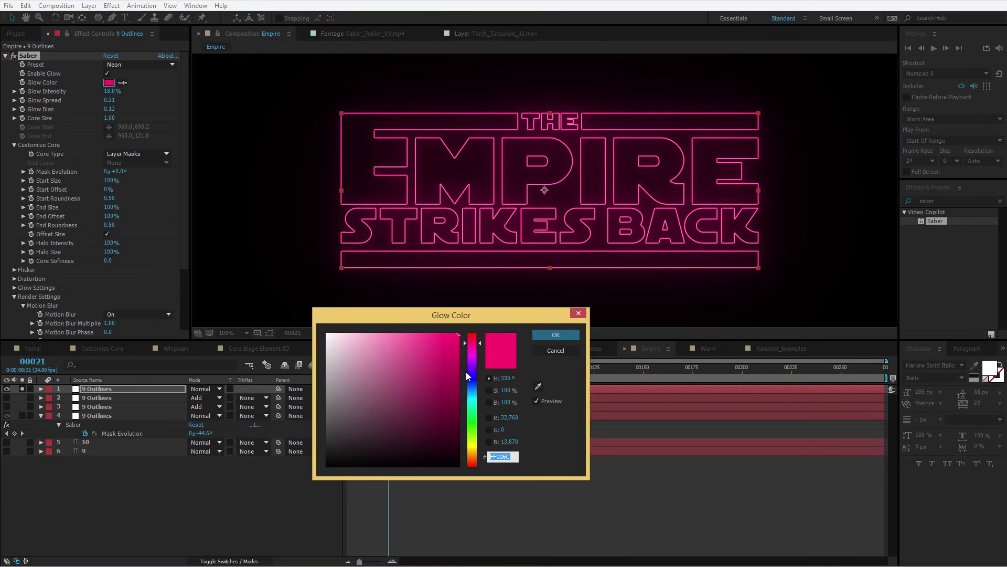
pyautogui.moveTo(466, 372); pyautogui.dragTo(474, 463)
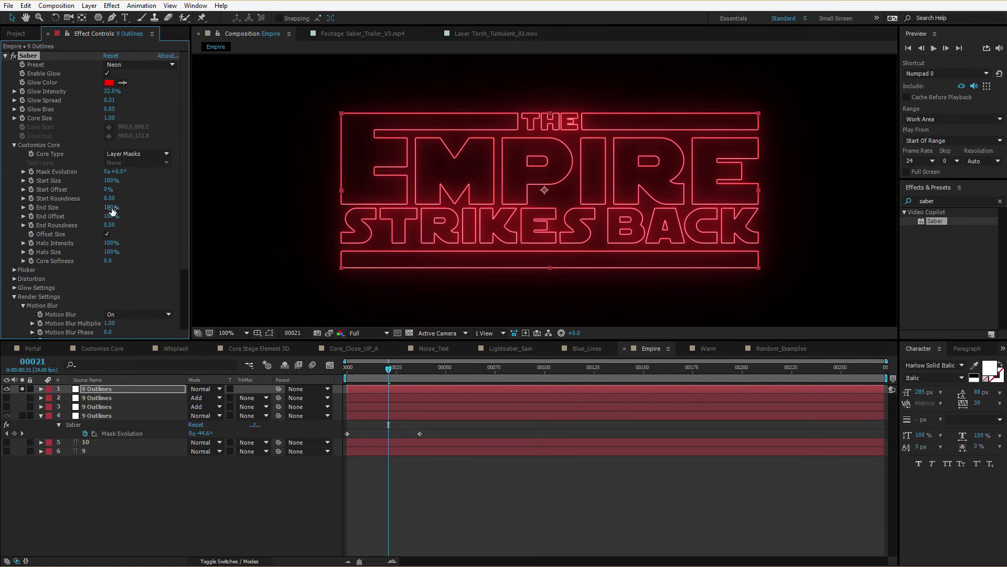
# Shorten the outline strokes with End Size 31% and End Offset 33%, and thicken the Core Size to 2.10.
pyautogui.moveTo(111, 208); pyautogui.dragTo(62, 217)
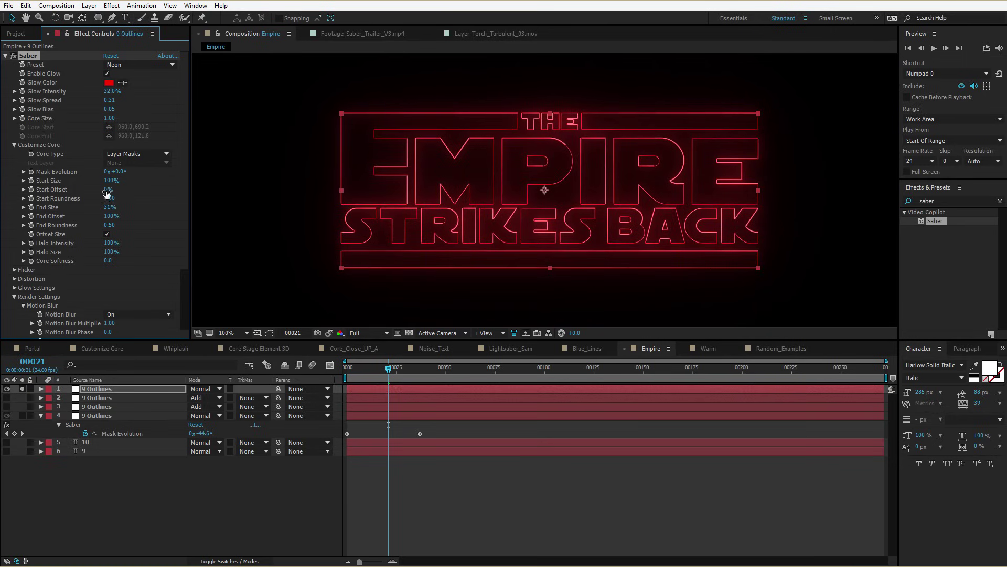
pyautogui.moveTo(108, 189); pyautogui.dragTo(90, 217)
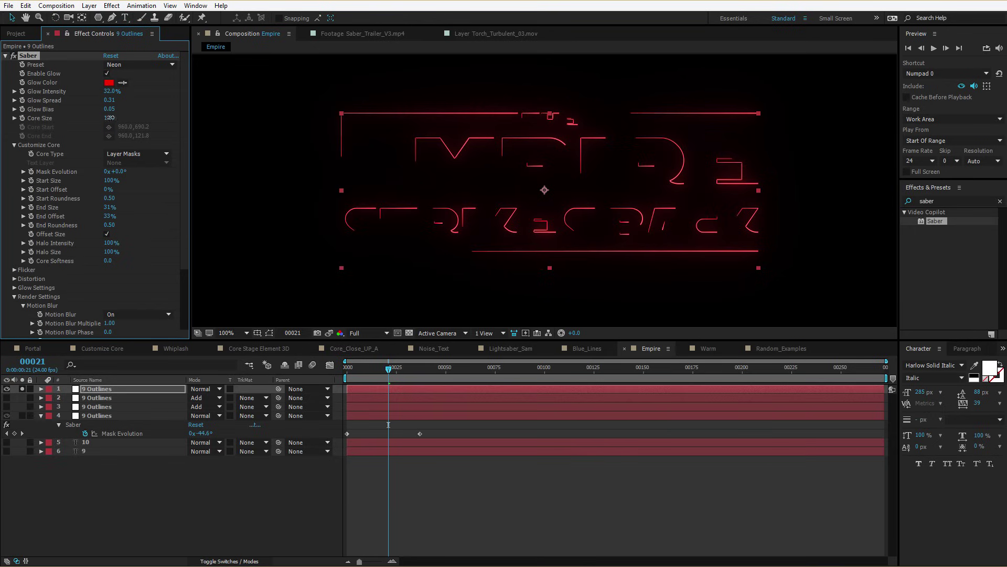
pyautogui.moveTo(109, 118); pyautogui.dragTo(114, 116)
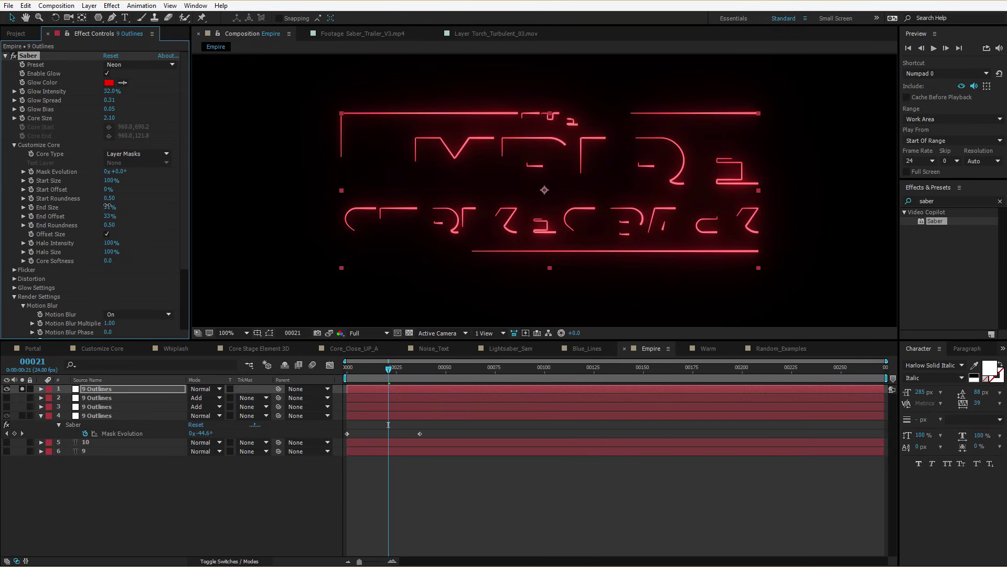
# Taper the strokes with End Size 0%, rotate Mask Evolution to 295°, and lengthen End Offset to 47%.
pyautogui.moveTo(106, 206); pyautogui.dragTo(74, 211)
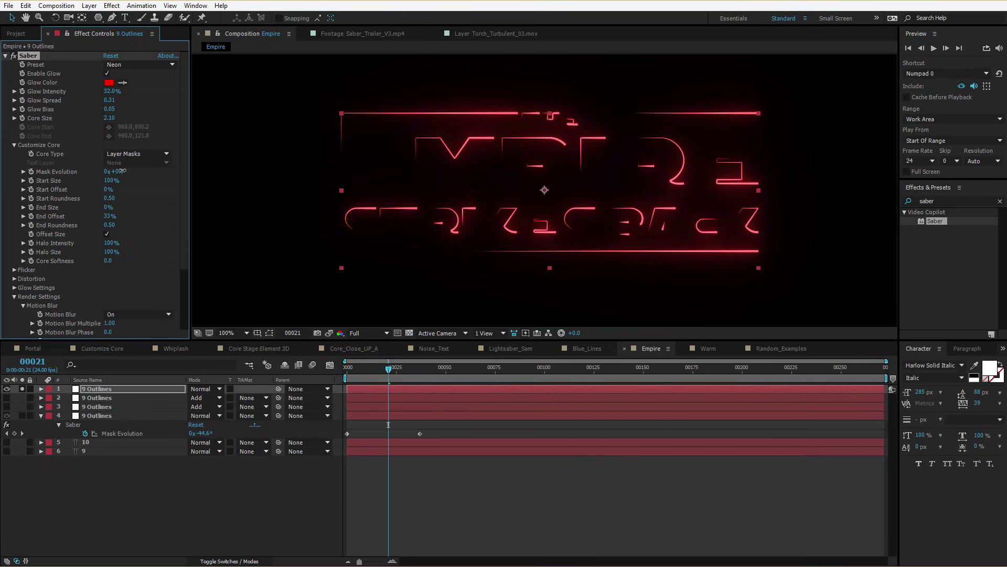
pyautogui.moveTo(122, 171); pyautogui.dragTo(292, 171)
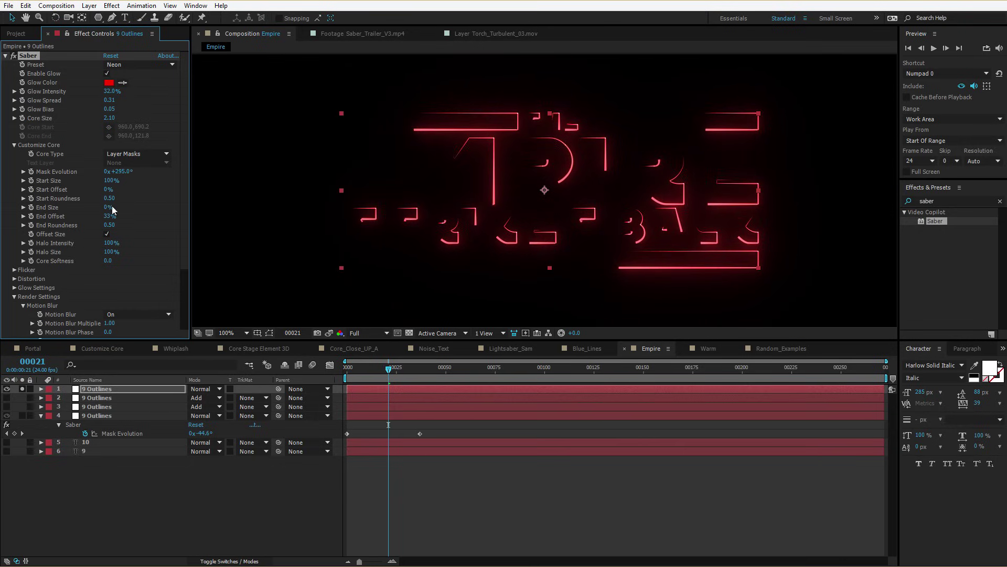
pyautogui.moveTo(109, 216); pyautogui.dragTo(117, 221)
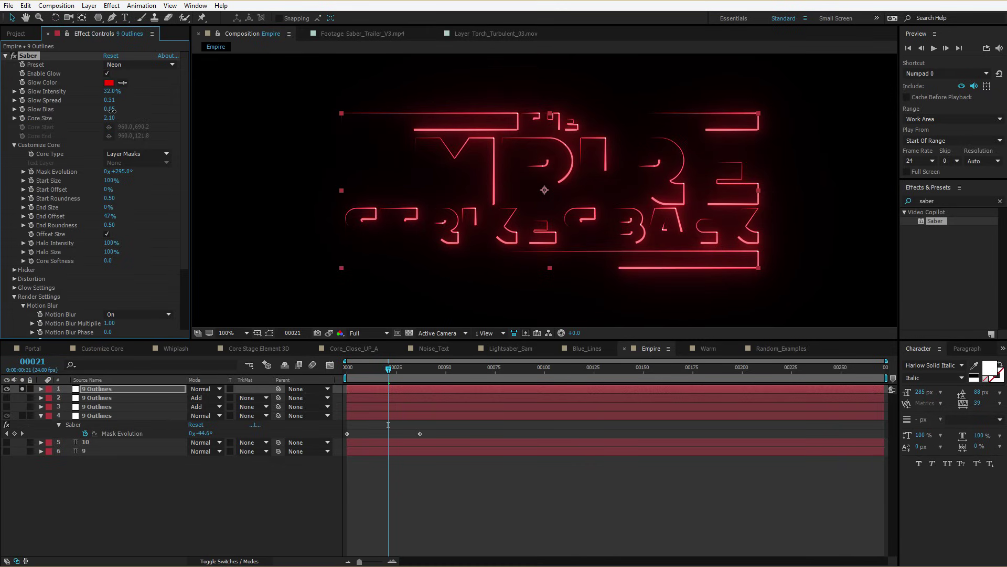
# Set the red outlines' Glow Intensity to 42%, Glow Spread to 0.11 and Glow Bias to 0.15.
pyautogui.moveTo(112, 110)
pyautogui.mouseDown()
pyautogui.moveTo(99, 103)
pyautogui.moveTo(104, 110)
pyautogui.moveTo(108, 91)
pyautogui.mouseUp()
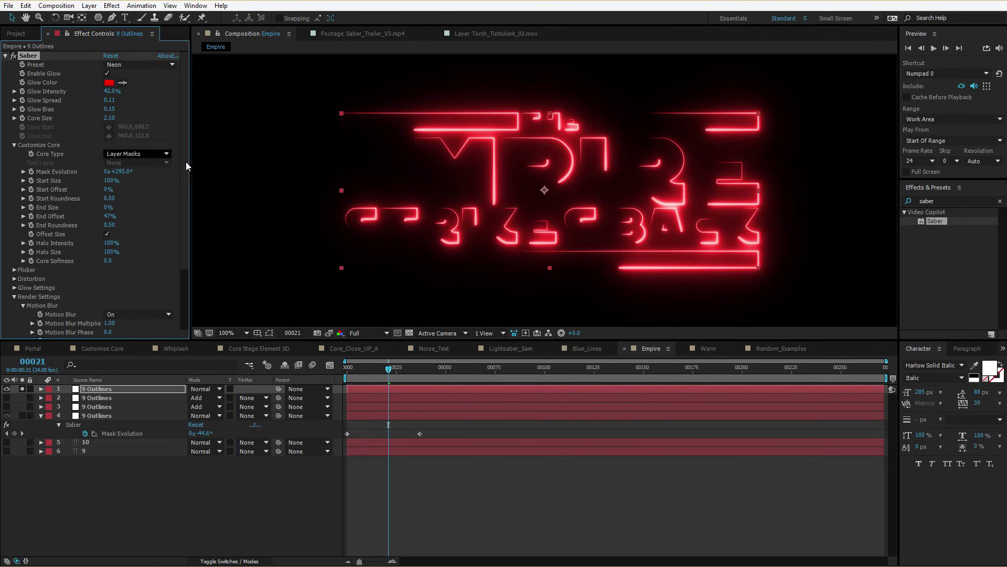
pyautogui.scroll(-3, 184, 144)
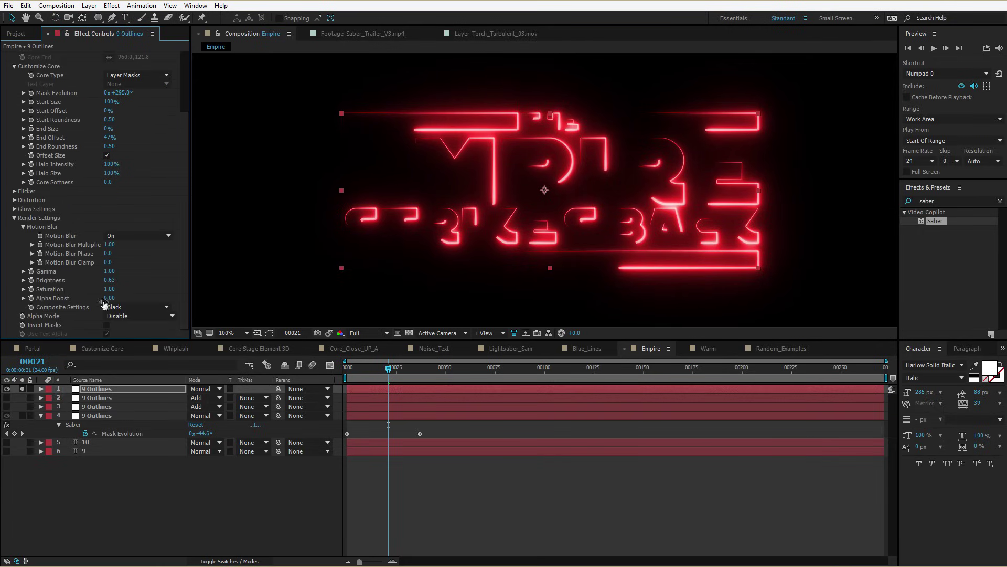
# Try Enable Masks as the top outline layer's Saber alpha mode, and settle on Mask Glow.
pyautogui.click(126, 316)
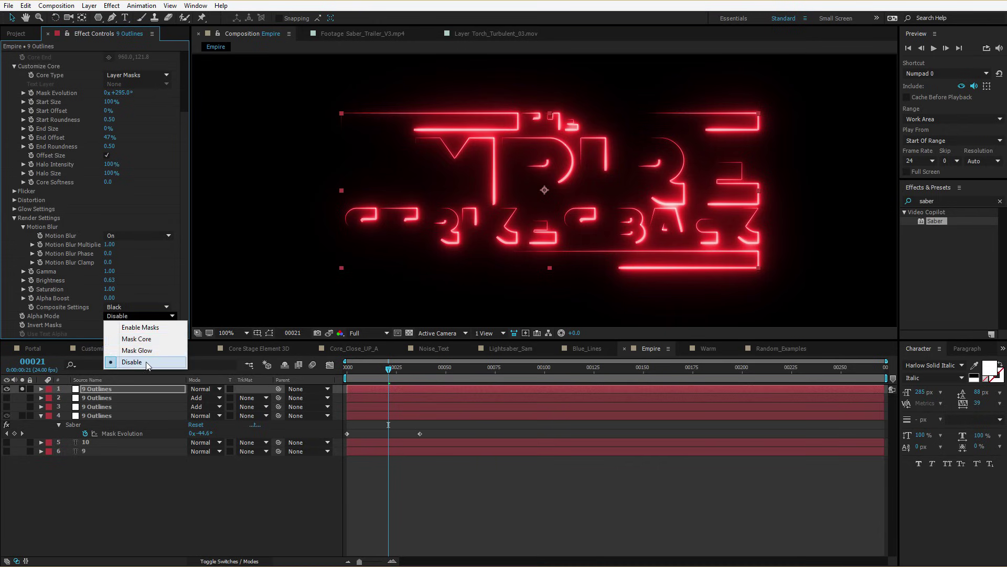
pyautogui.click(139, 327)
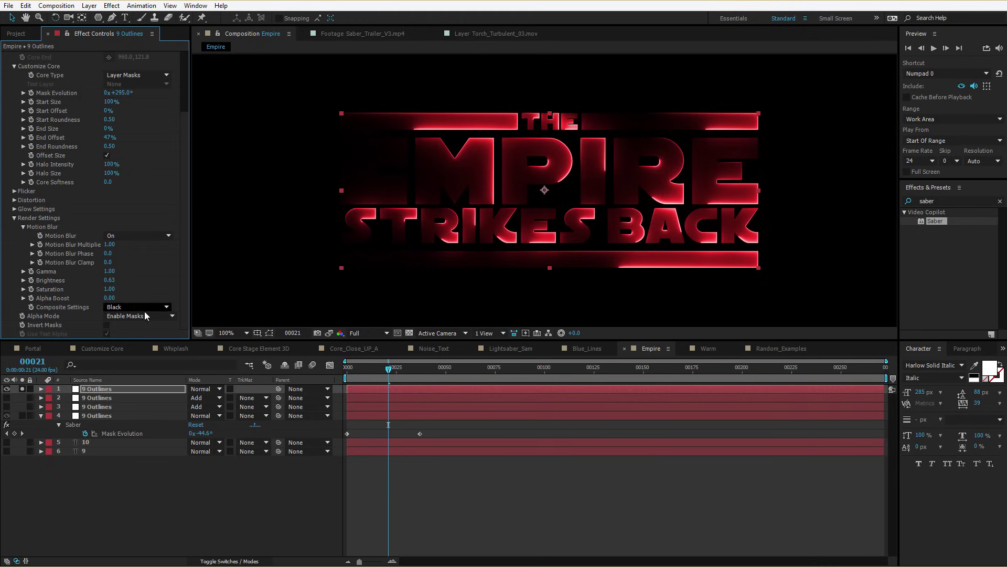
pyautogui.click(143, 316)
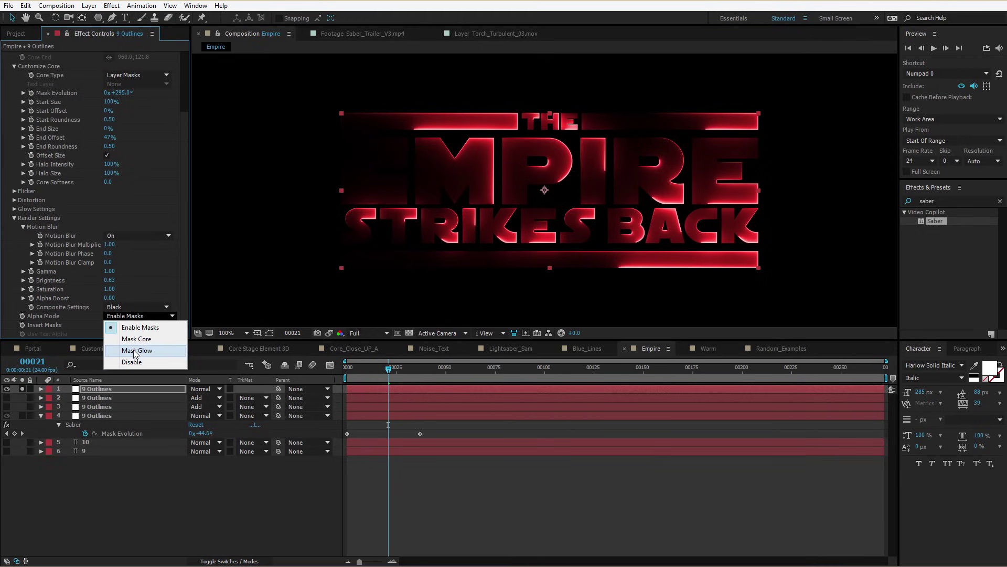
pyautogui.click(136, 351)
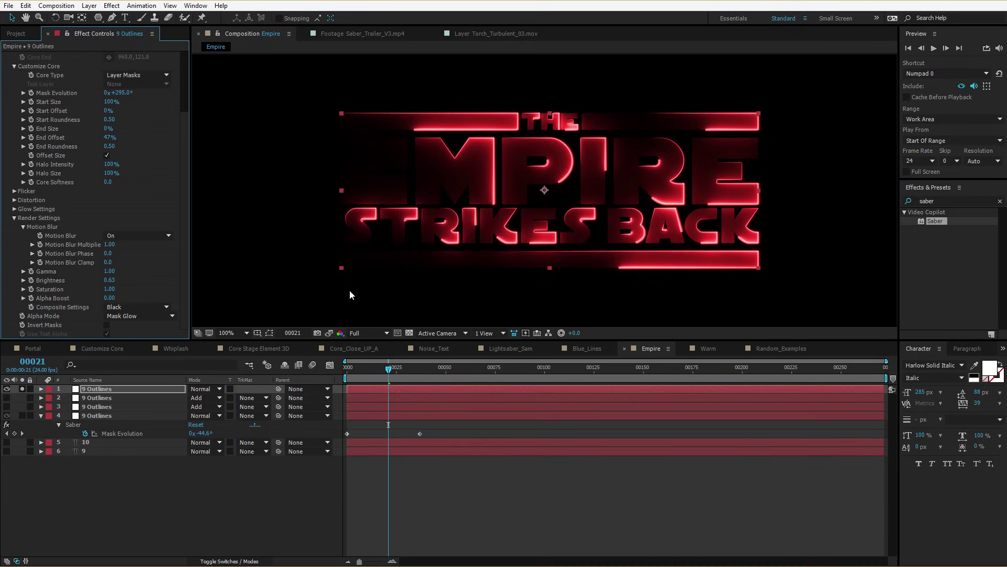
# Set the top outline layer's blending mode to Add and solo the second outline layer together with it.
pyautogui.click(22, 398)
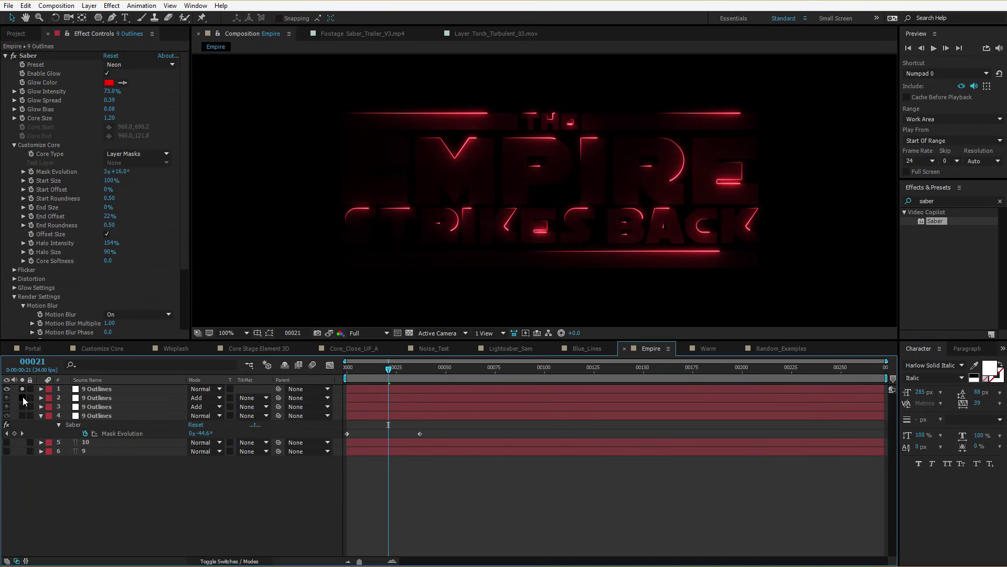
pyautogui.click(198, 389)
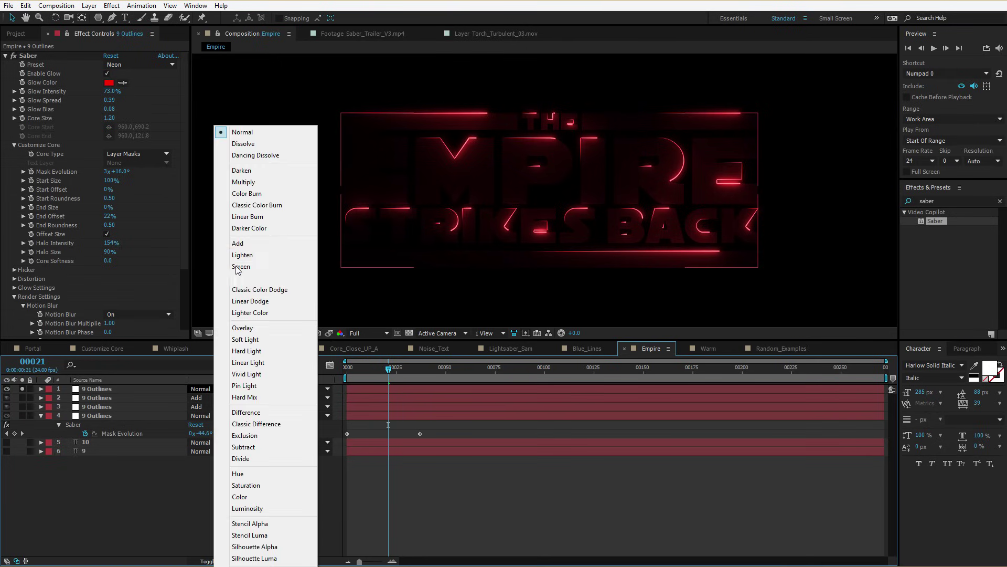
pyautogui.click(244, 244)
pyautogui.click(22, 398)
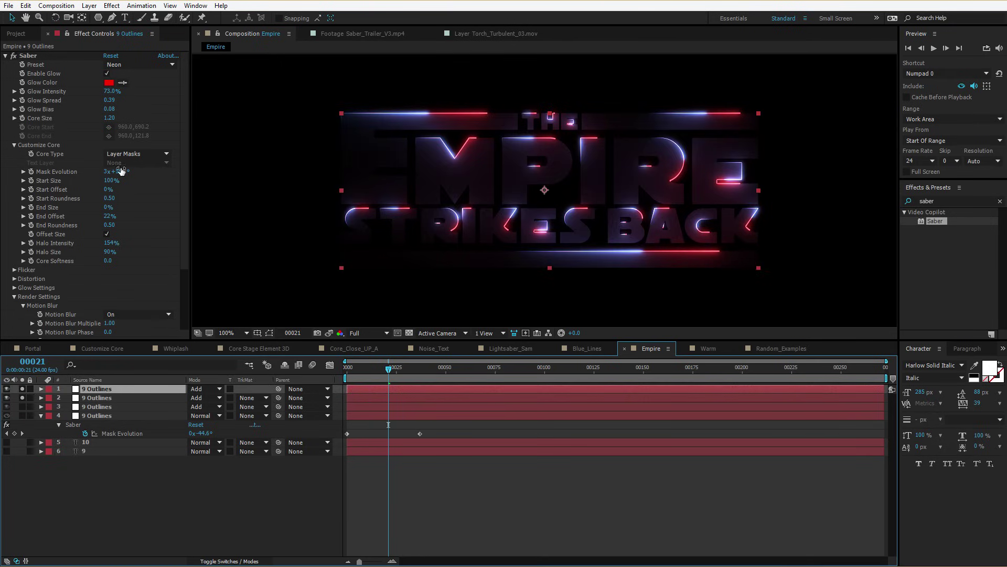
# Shift the top outline layer's Saber Mask Evolution to 3x+208.8° and change its glow color to cyan-green 00FFE4.
pyautogui.moveTo(136, 166); pyautogui.dragTo(211, 163)
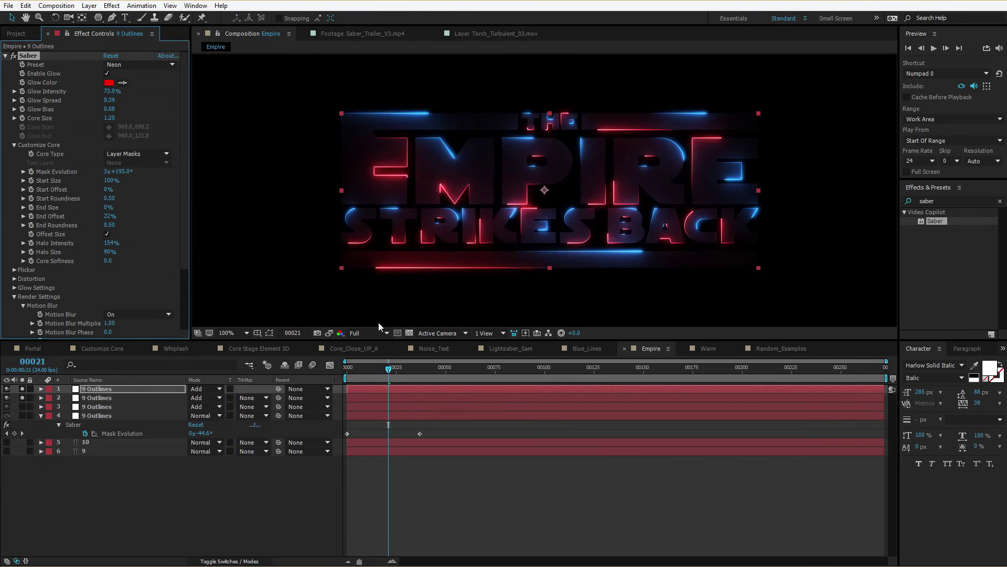
pyautogui.press('space')
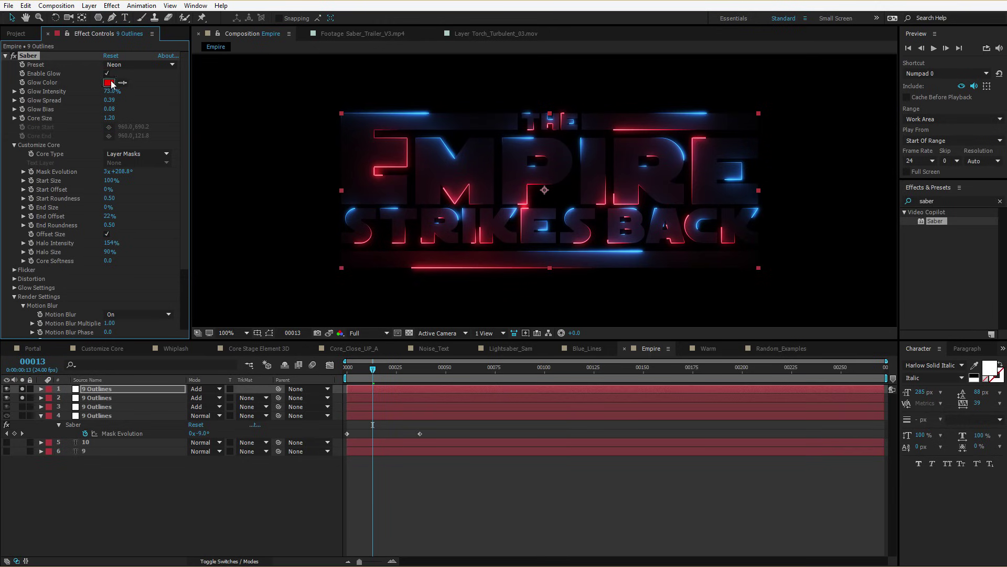
pyautogui.click(109, 83)
pyautogui.moveTo(472, 463); pyautogui.dragTo(481, 406)
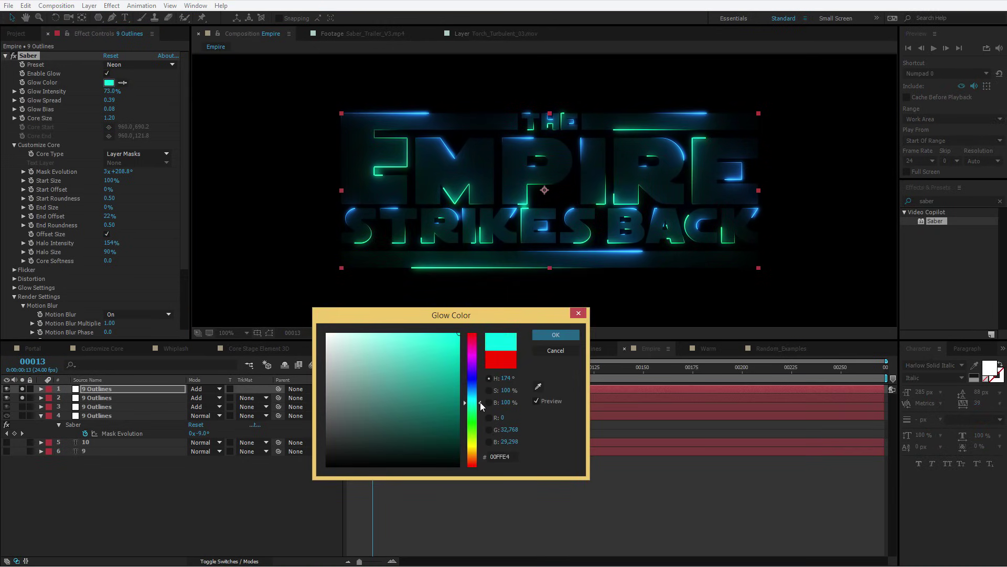
pyautogui.click(557, 337)
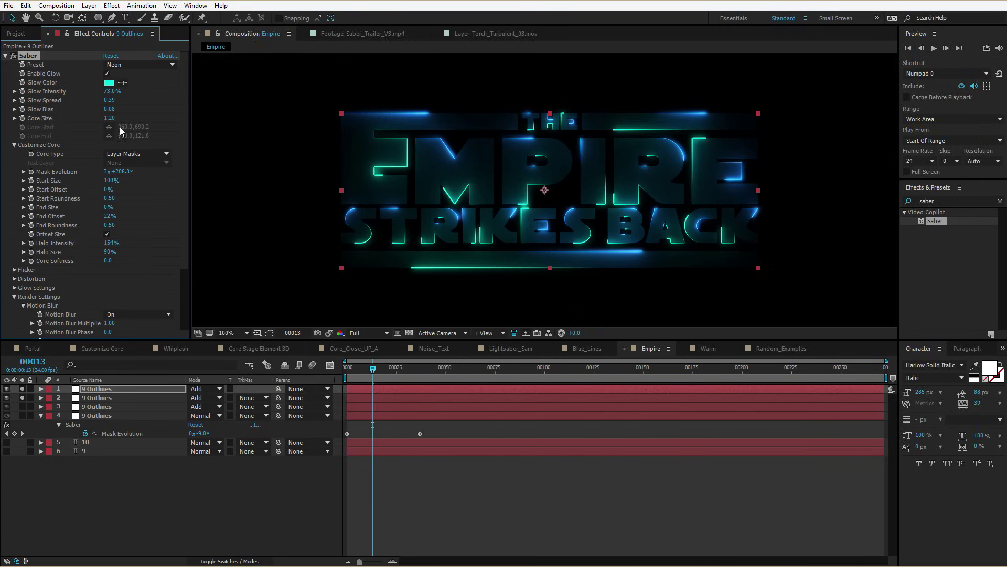
pyautogui.moveTo(111, 122)
pyautogui.mouseDown()
pyautogui.moveTo(125, 118)
pyautogui.moveTo(112, 120)
pyautogui.mouseUp()
# Solo the third outline layer in combination with the other two, keep its Energy preset and preview the result up to frame 9.
pyautogui.click(97, 407)
pyautogui.click(22, 407)
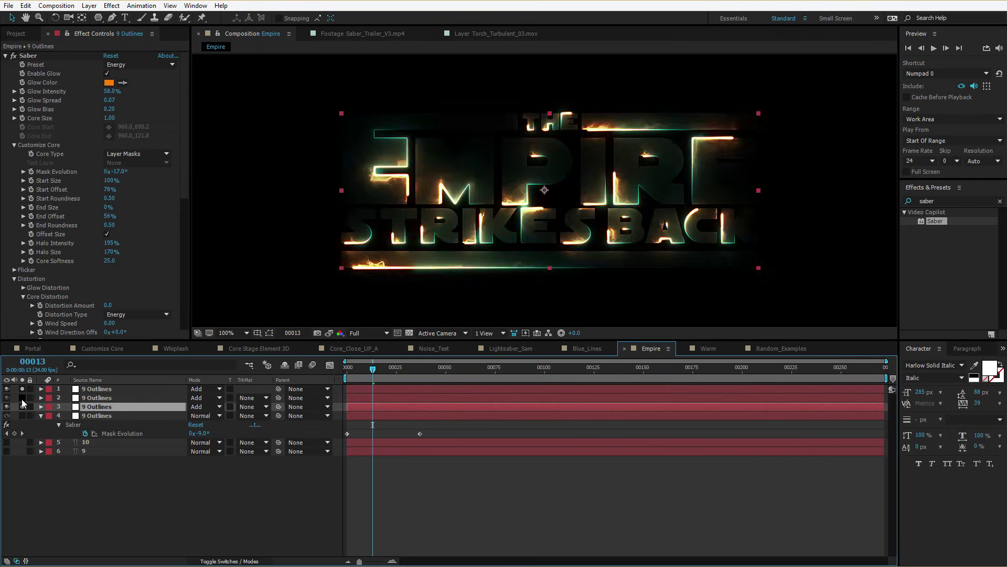
pyautogui.press('space')
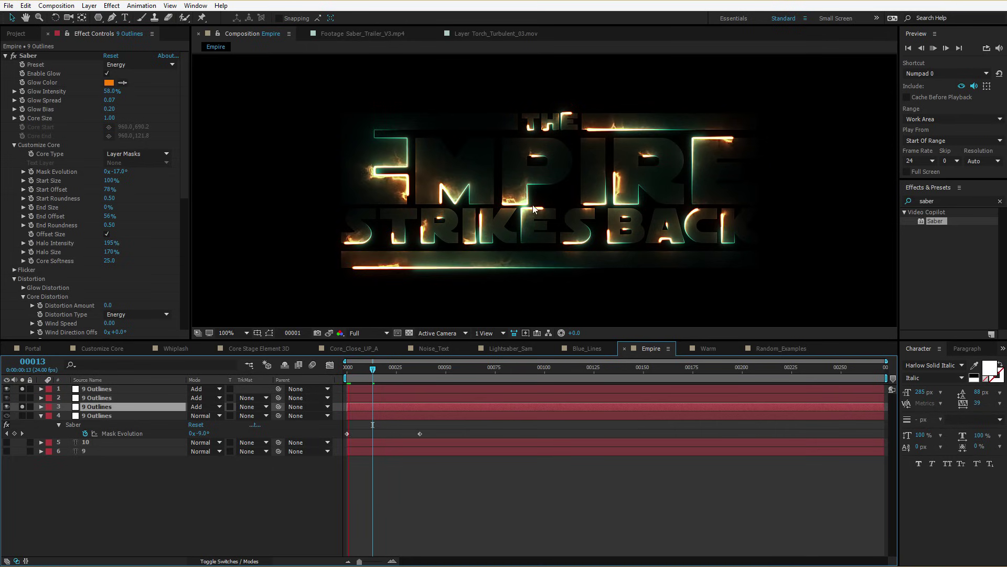
pyautogui.click(127, 67)
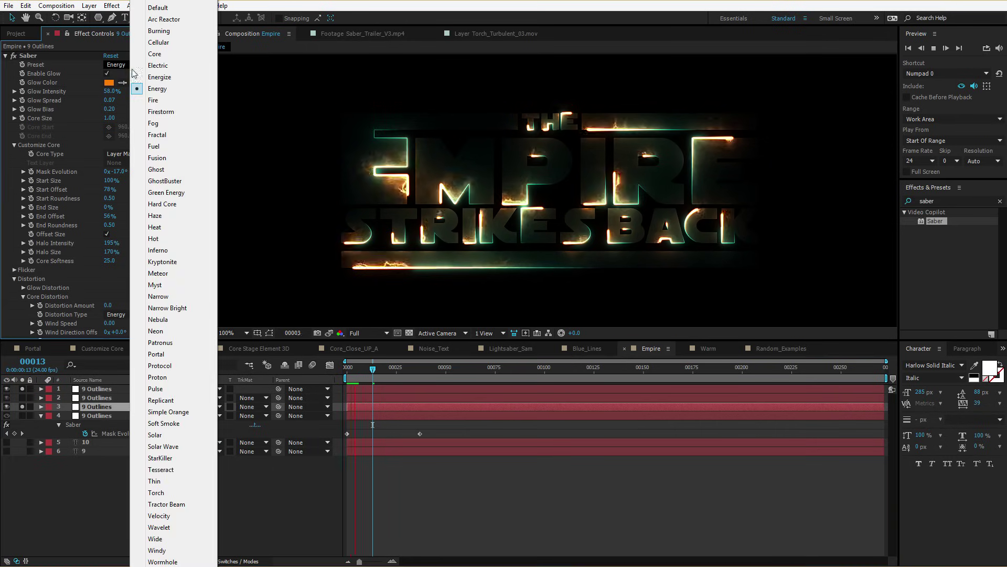
pyautogui.click(156, 89)
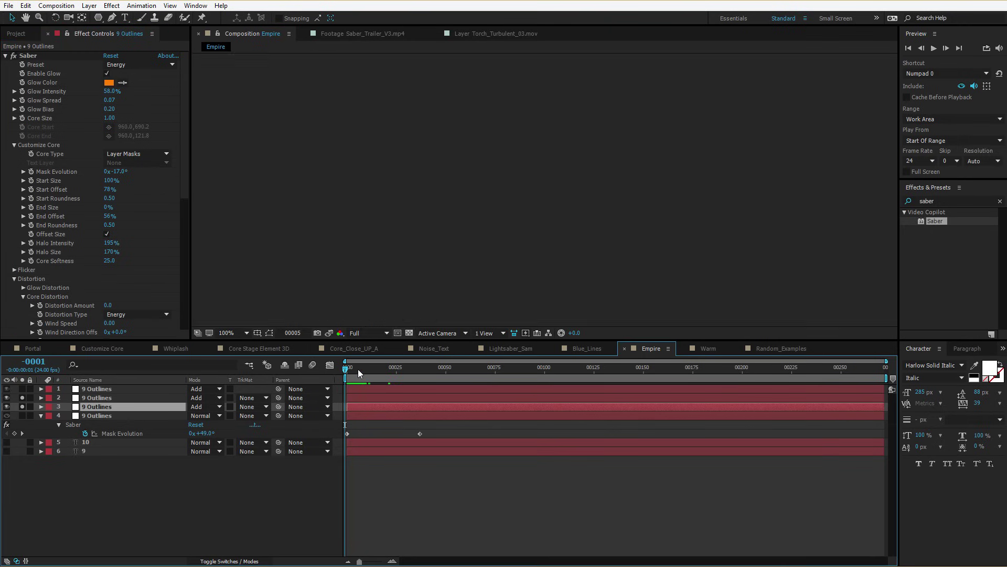
pyautogui.moveTo(358, 369); pyautogui.dragTo(364, 369)
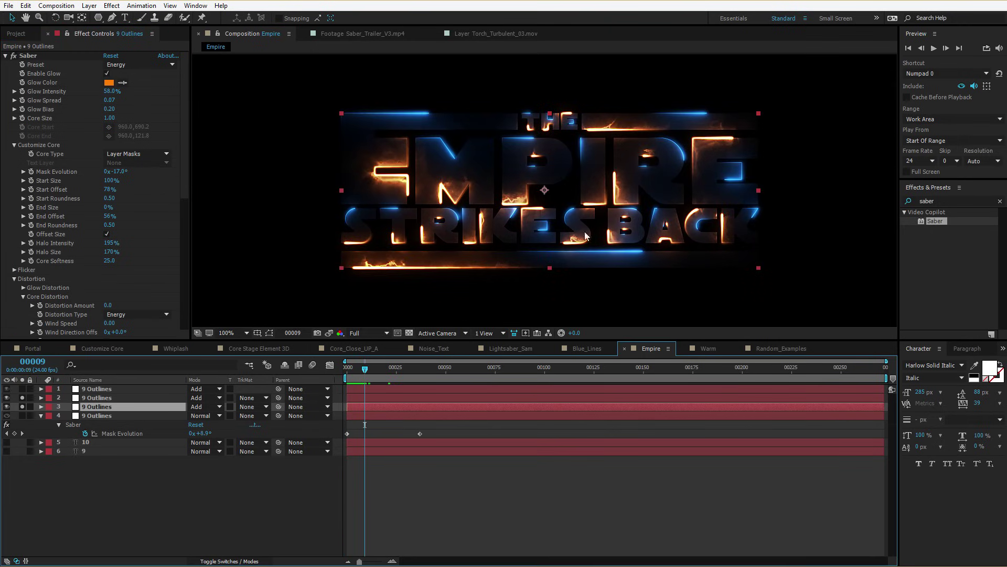
# Switch to the Warm composition, preview its burning text animation and go to frame 47.
pyautogui.hotkey('shift', '.')
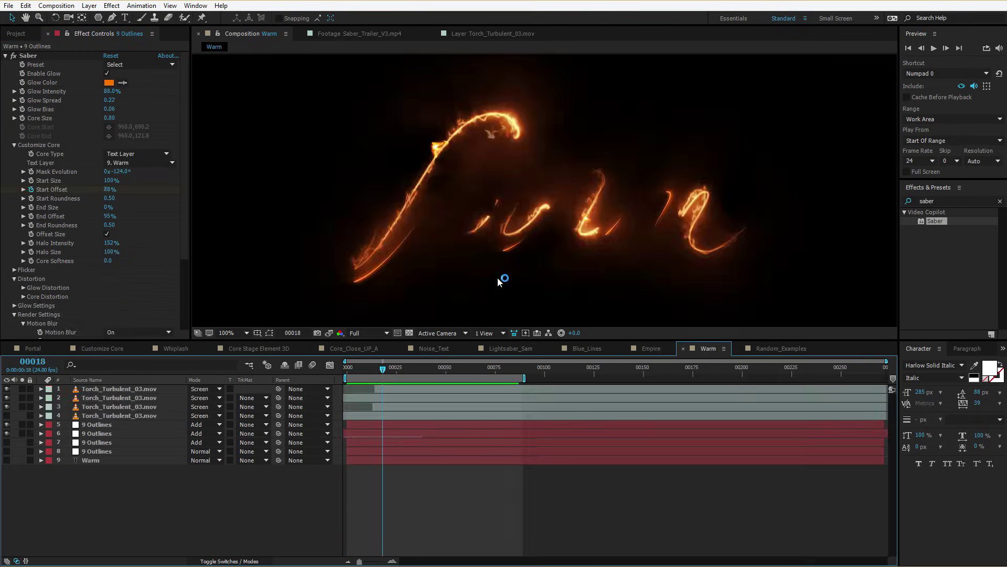
pyautogui.press('KP_0')
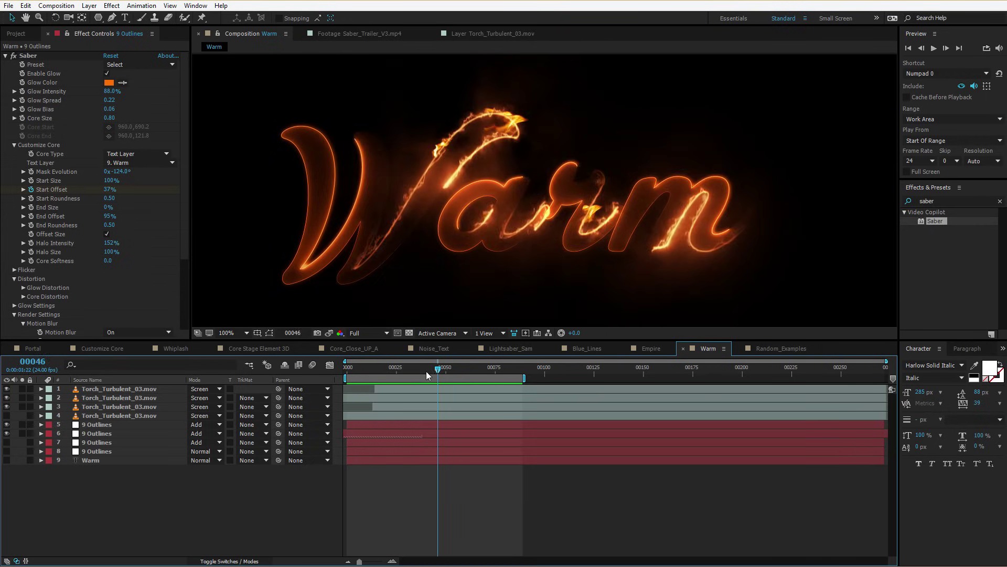
pyautogui.press('KP_0')
pyautogui.moveTo(468, 368); pyautogui.dragTo(439, 368)
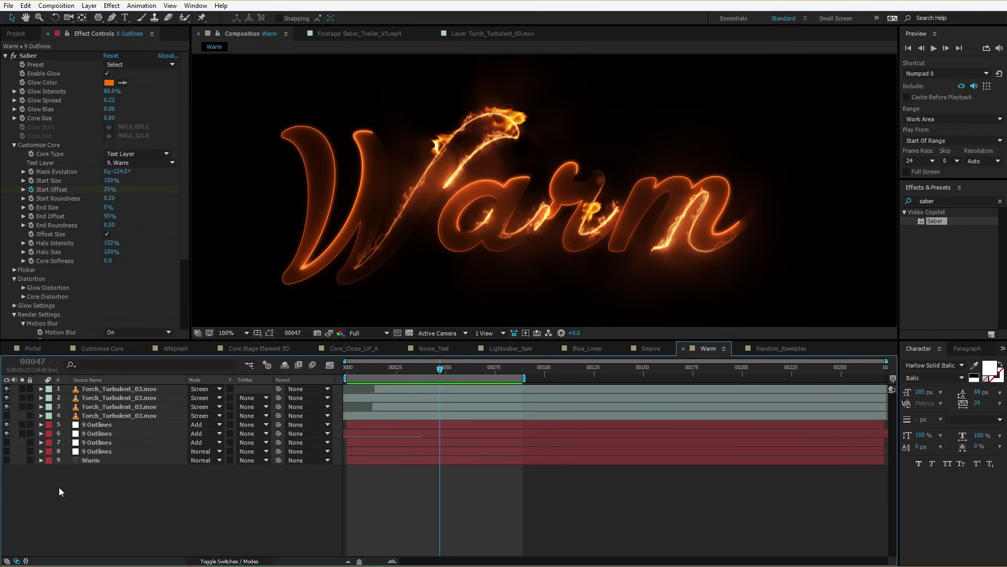
# Show and solo the Warm text layer to inspect the source text, and turn it off again.
pyautogui.click(57, 460)
pyautogui.click(7, 460)
pyautogui.click(21, 460)
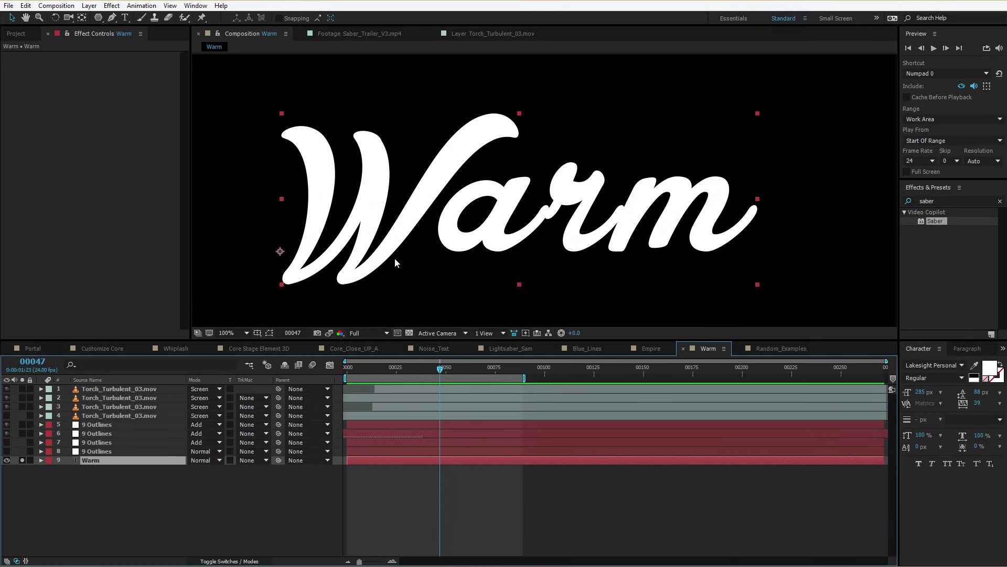
pyautogui.click(21, 460)
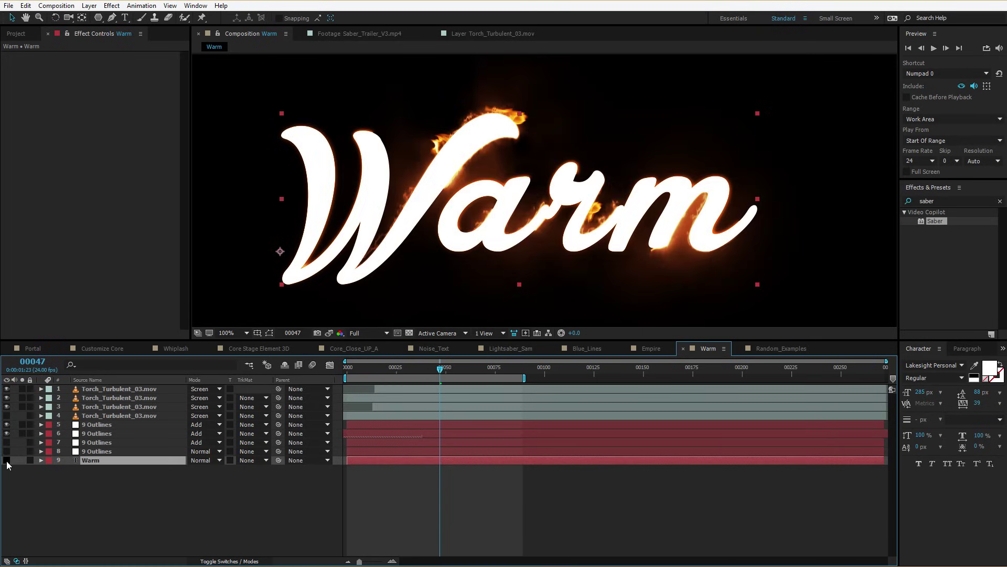
pyautogui.click(7, 461)
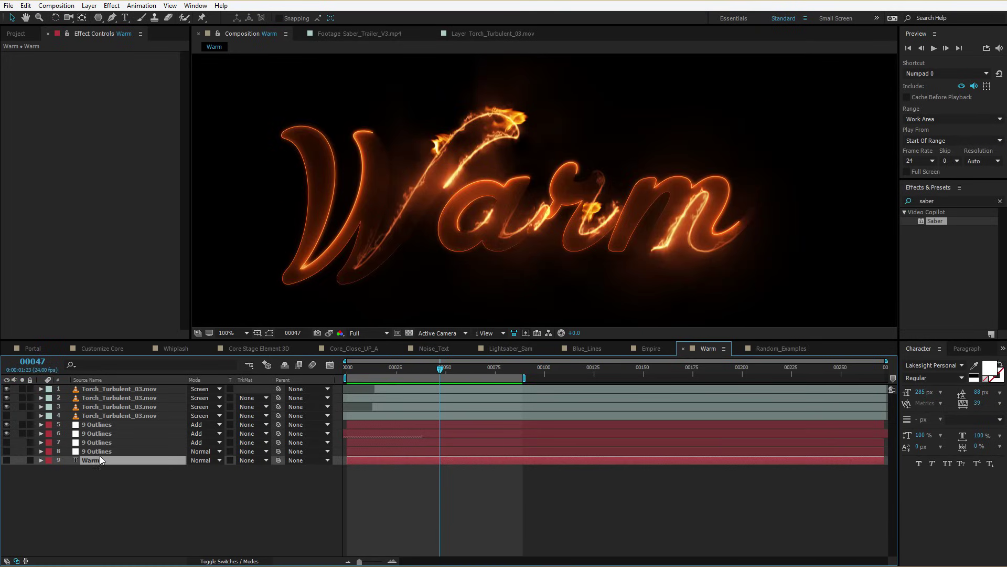
pyautogui.click(7, 460)
pyautogui.click(7, 460)
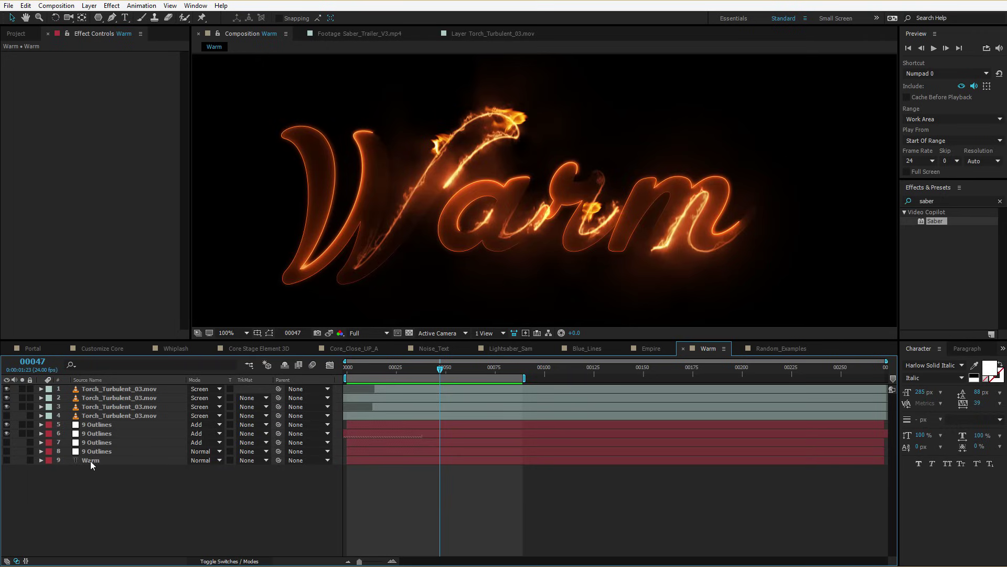
# Replace the Warm text layer's wording with "Hot" and hide the visible Torch_Turbulent_03.mov layers.
pyautogui.doubleClick(89, 461)
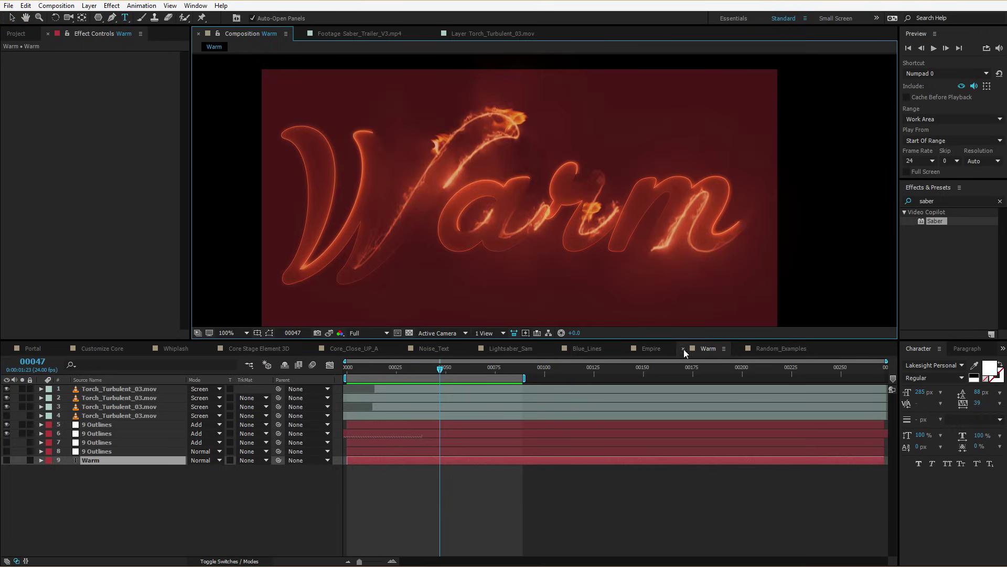
pyautogui.write('Hot')
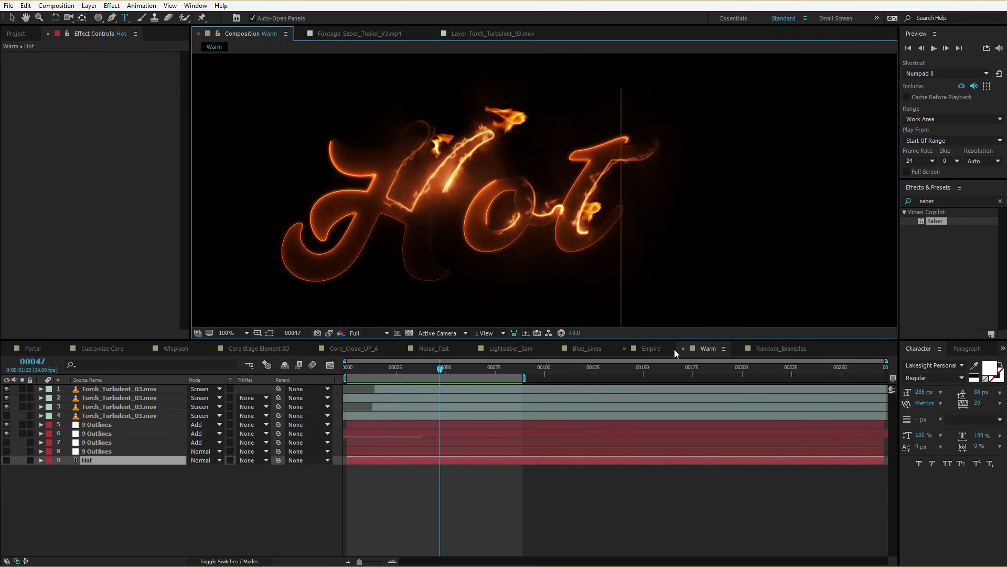
pyautogui.click(12, 17)
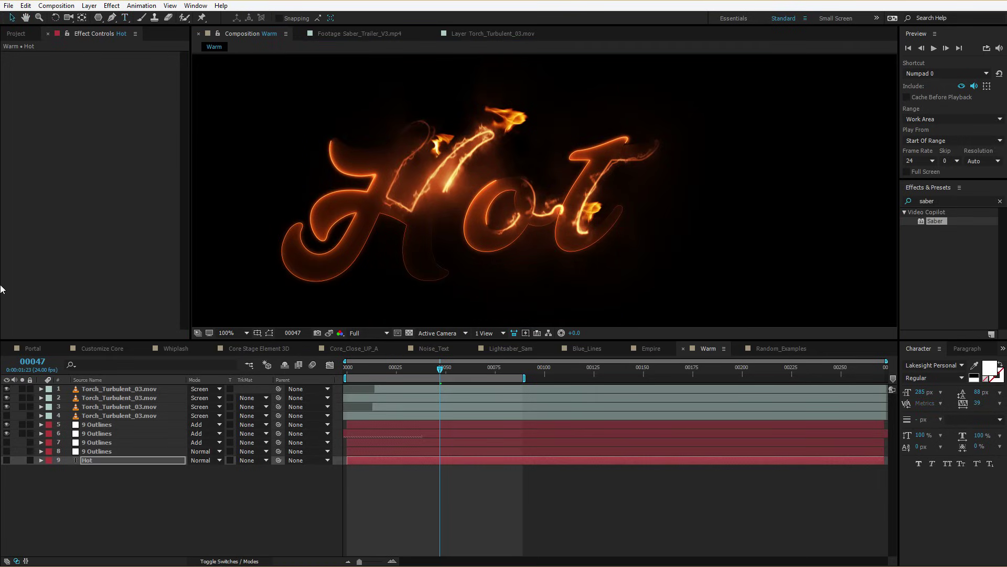
pyautogui.click(460, 468)
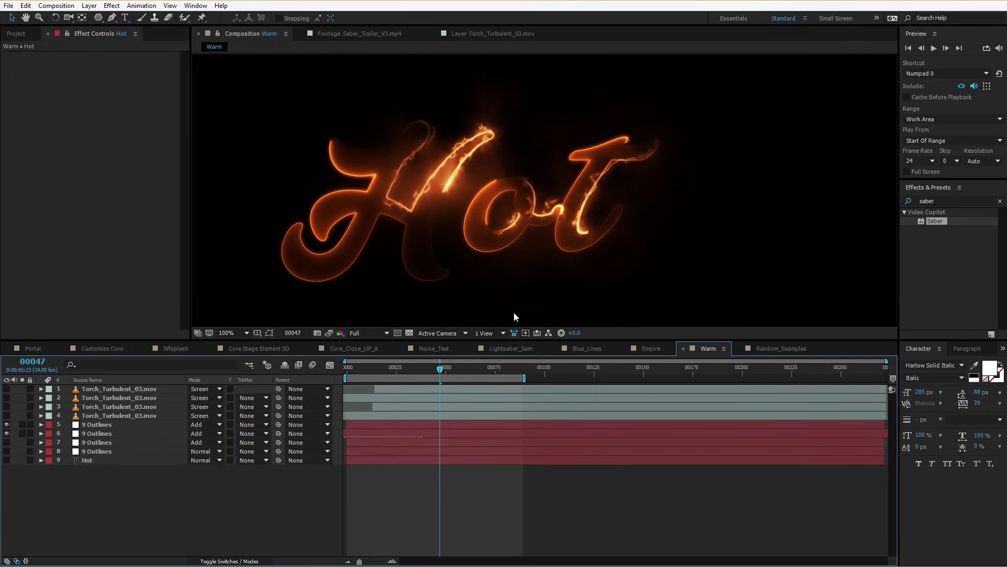
# Preview the Hot text animation with the composition view at 50%.
pyautogui.press('KP_0')
pyautogui.scroll(-1, 515, 313)
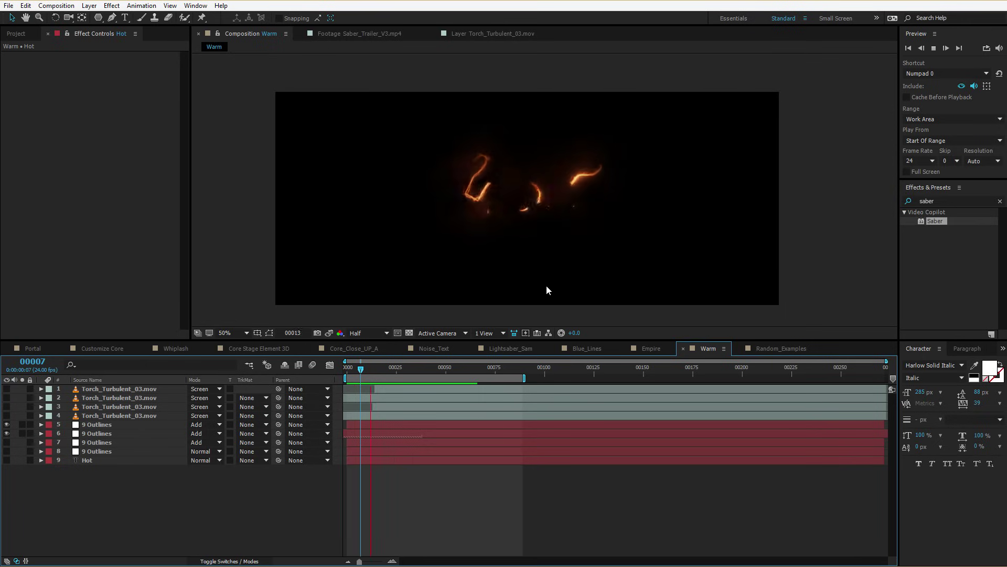
pyautogui.press('space')
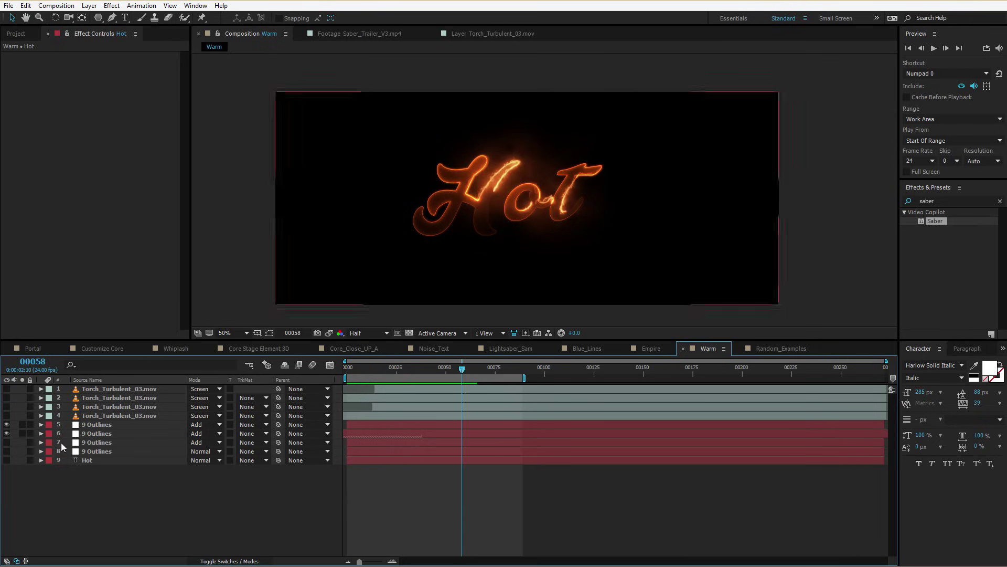
# Preview the animation with outline layer 6 hidden, make that layer visible again and replay the result.
pyautogui.press('space')
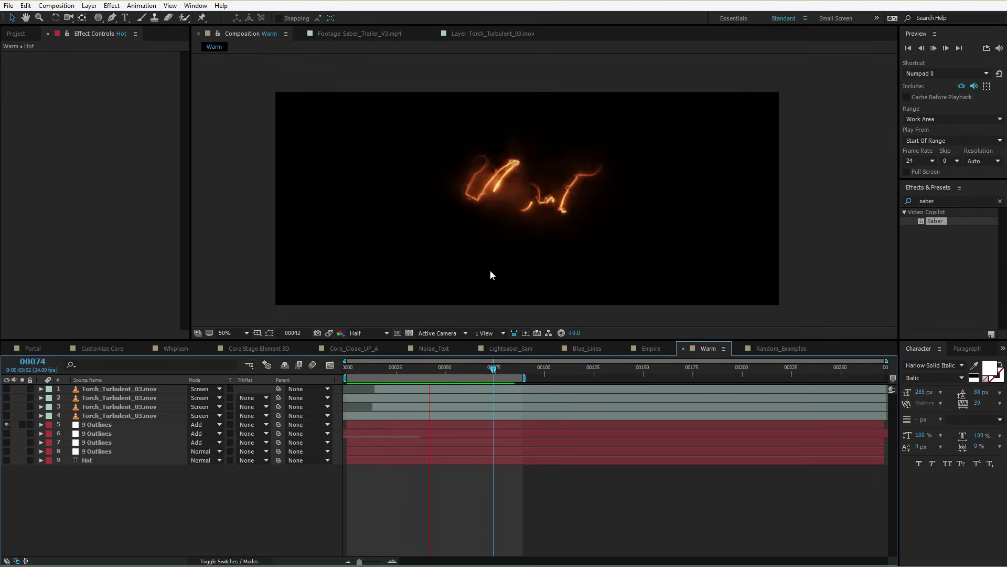
pyautogui.press('space')
pyautogui.click(7, 432)
pyautogui.press('space')
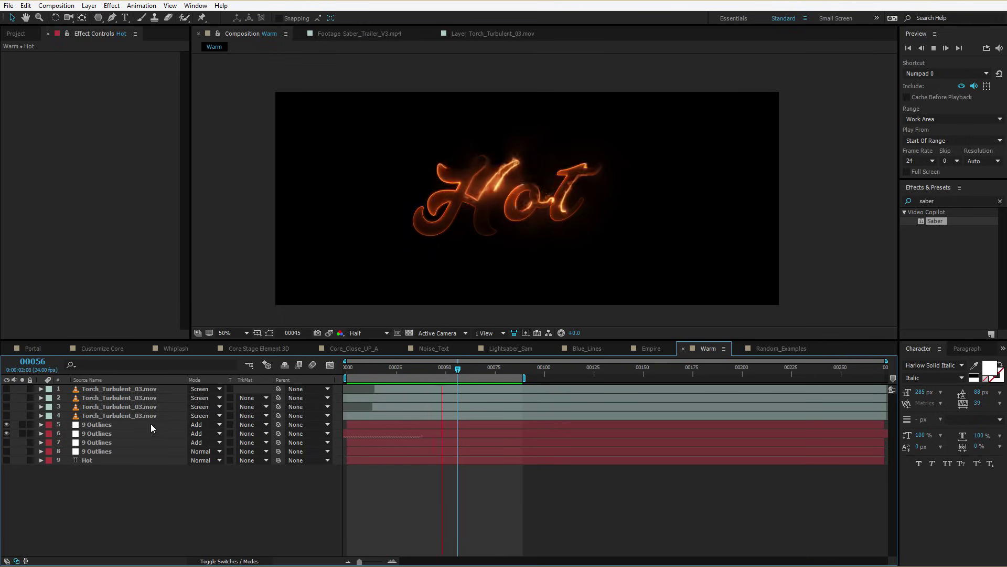
pyautogui.press('space')
# Replace the text layer's wording with "Burn".
pyautogui.doubleClick(96, 461)
pyautogui.write('Burn')
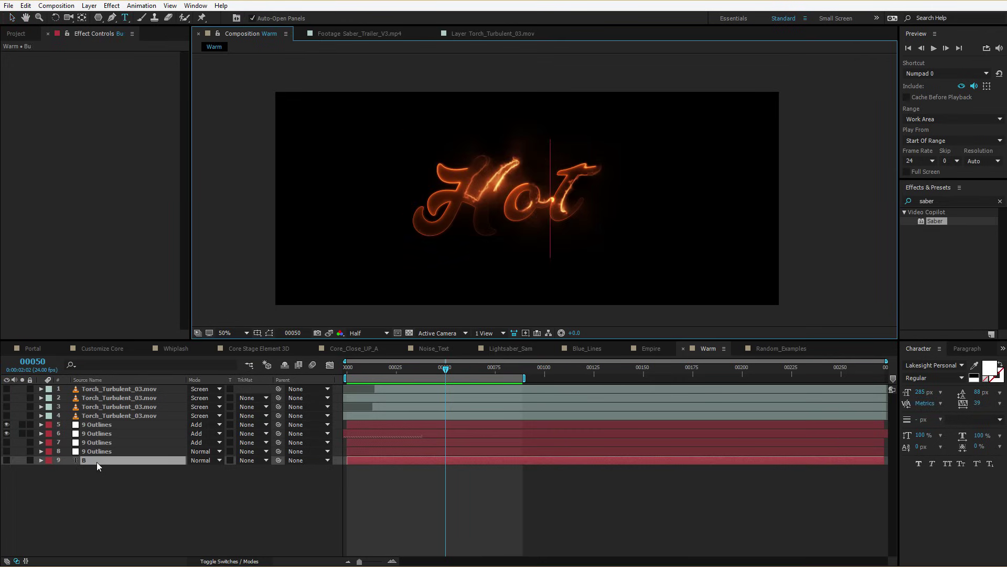
pyautogui.click(346, 488)
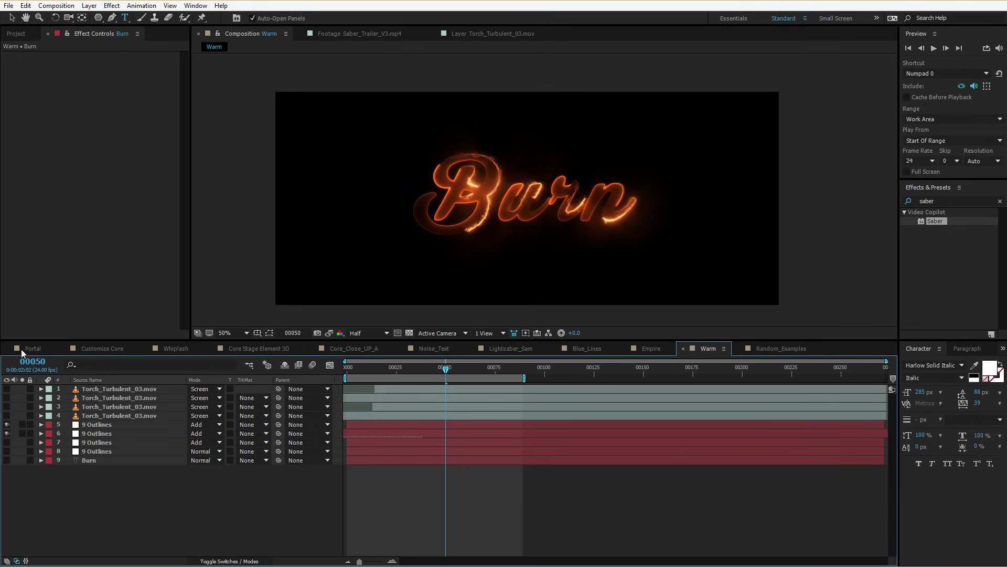
# Change the Saber glow color of outline layer 6 to blue and preview the Burn animation.
pyautogui.click(95, 425)
pyautogui.click(96, 433)
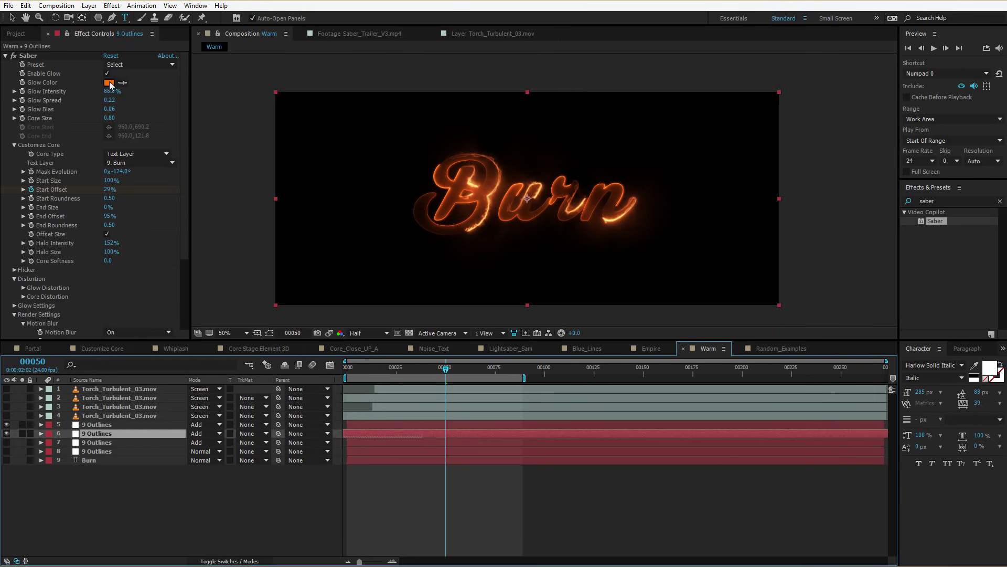
pyautogui.click(108, 82)
pyautogui.click(472, 389)
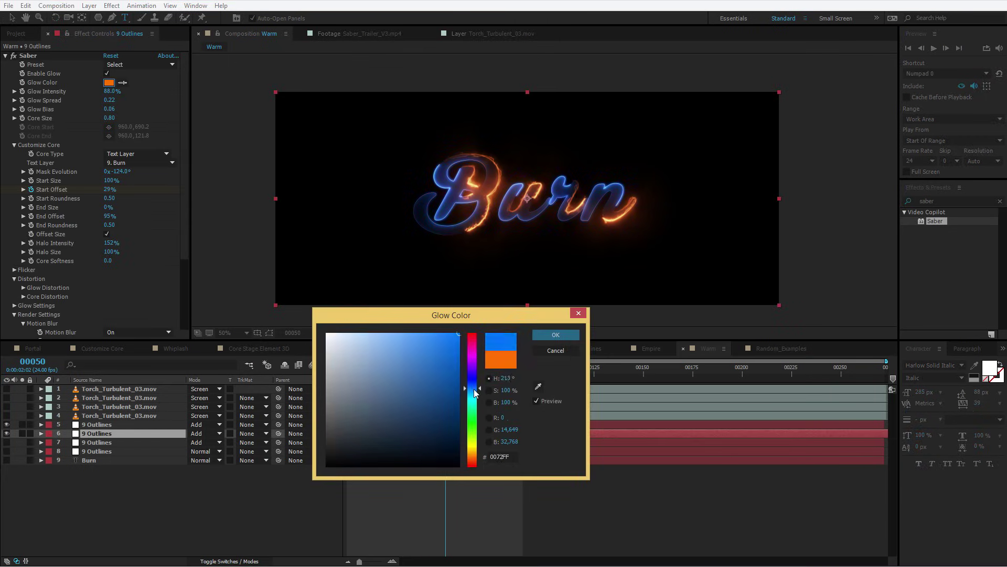
pyautogui.click(555, 341)
pyautogui.press('v')
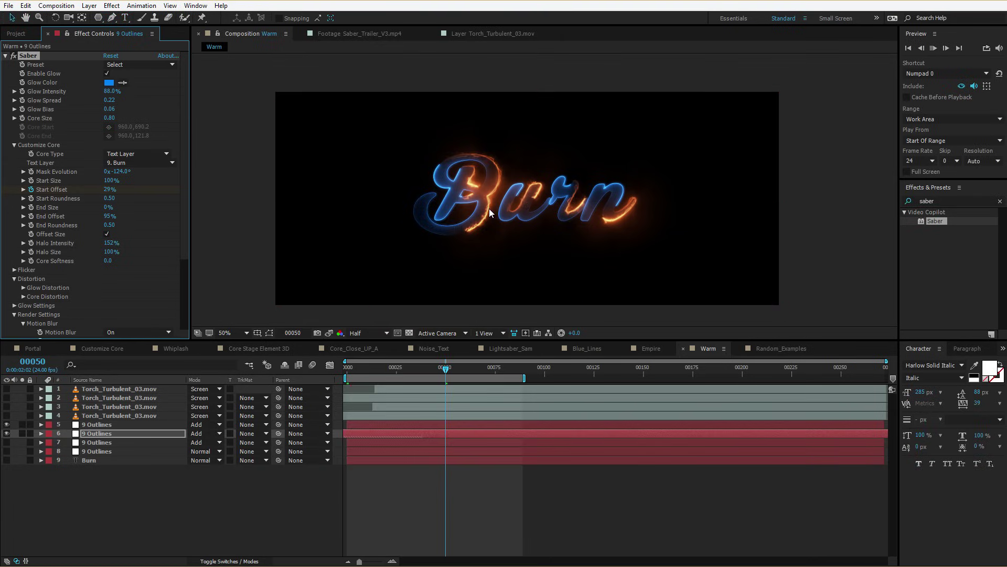
pyautogui.press('KP_0')
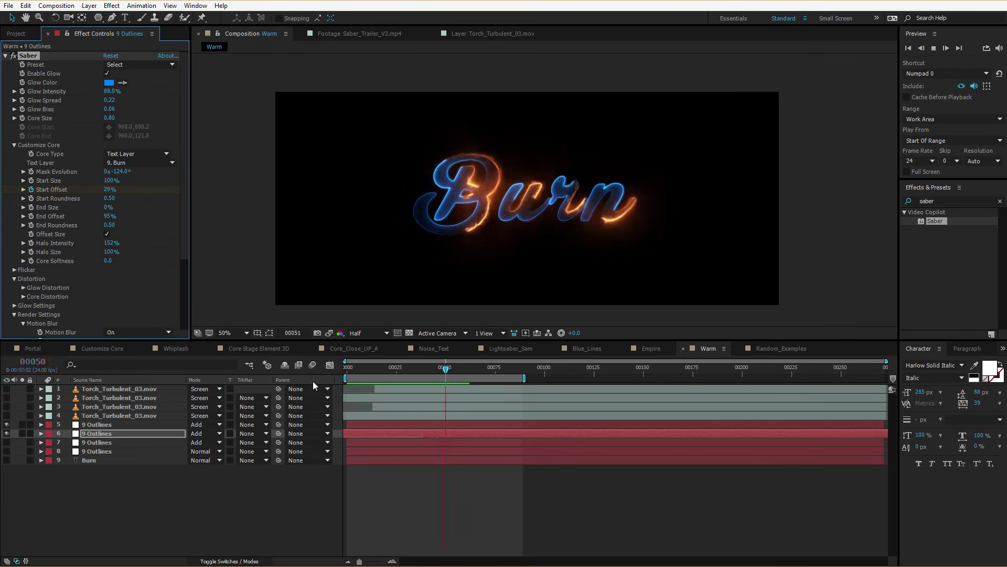
pyautogui.press('space')
# Solo outline layer 6 and preview its animation on its own.
pyautogui.click(123, 454)
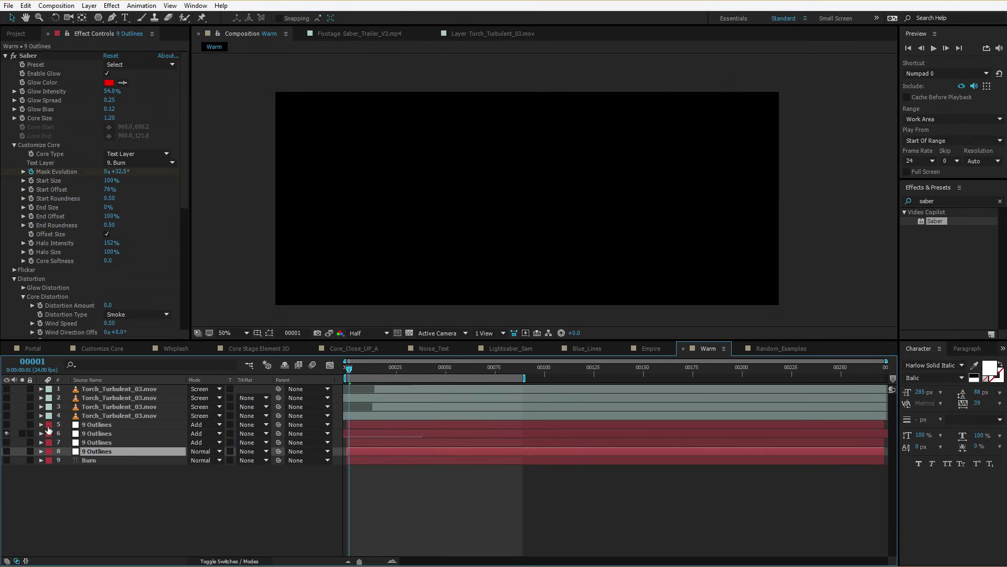
pyautogui.click(86, 433)
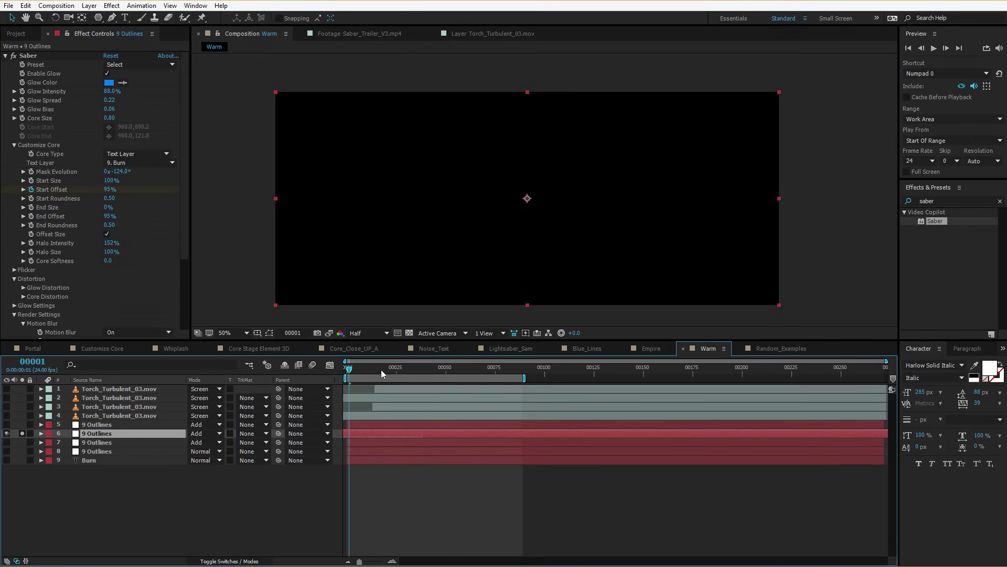
pyautogui.press('space')
# Review the Saber Core Type, Text Layer and Alpha Mode choices on outline layer 6, picking Text Layer, 9. Burn and Mask Glow.
pyautogui.click(136, 154)
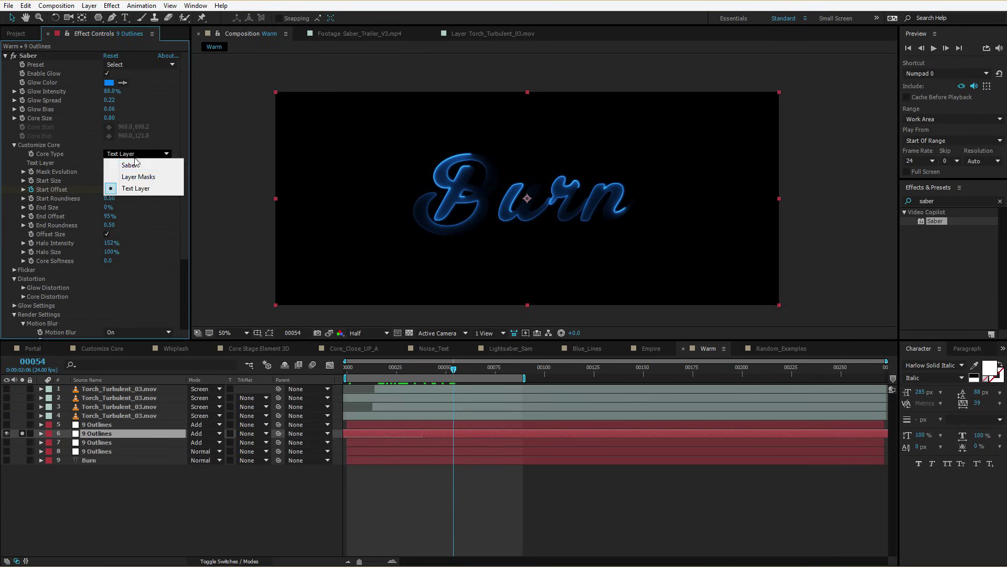
pyautogui.click(132, 189)
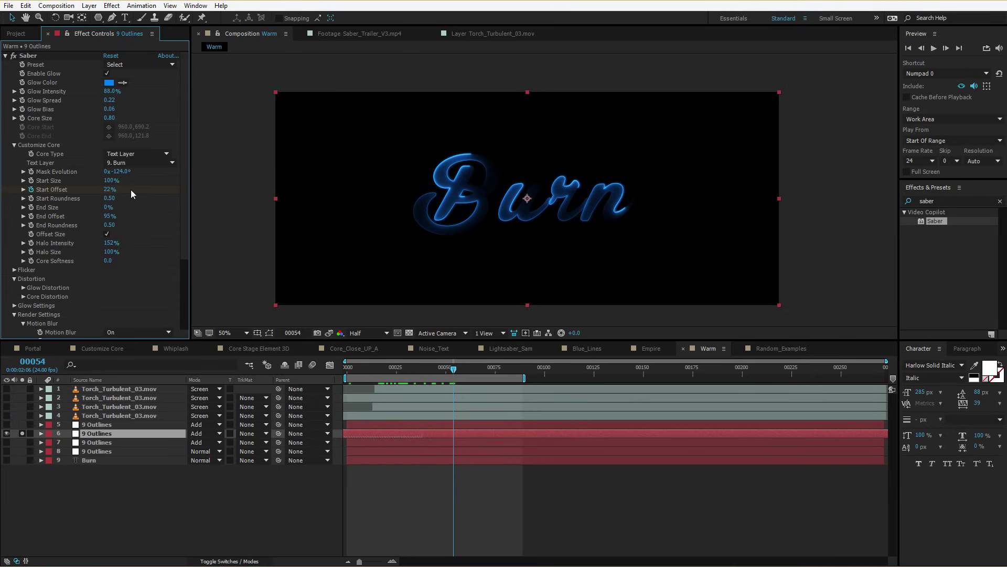
pyautogui.click(116, 164)
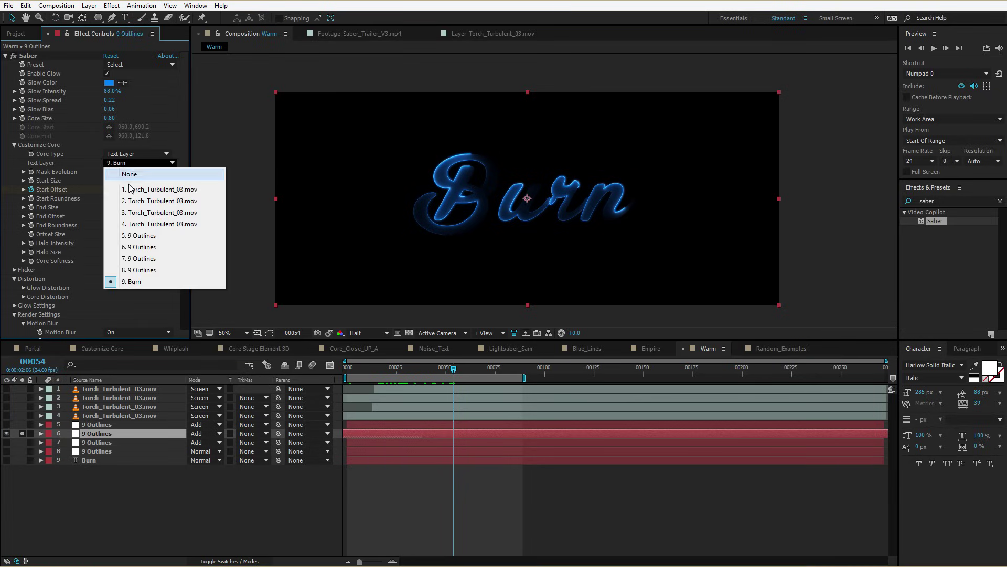
pyautogui.click(127, 285)
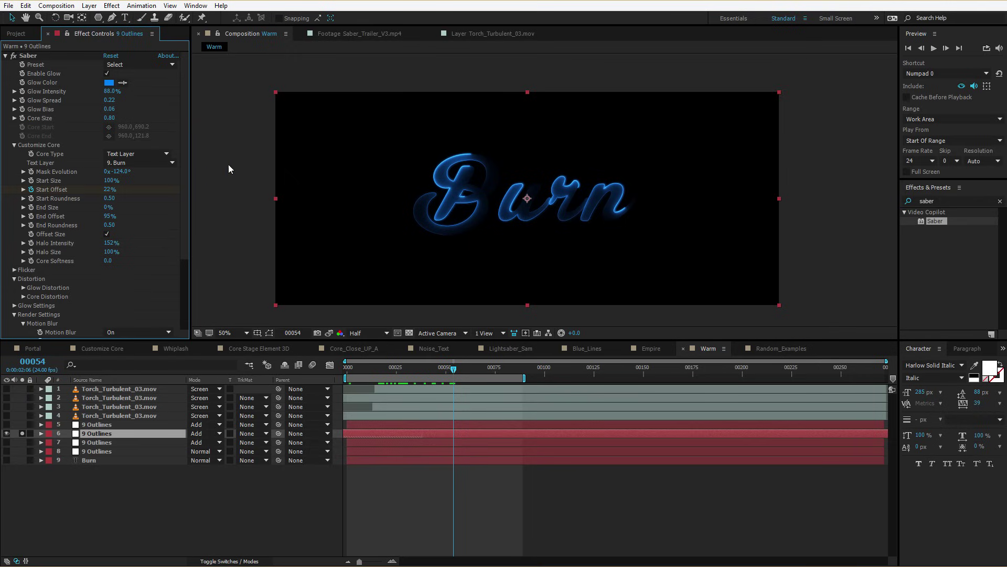
pyautogui.moveTo(185, 184); pyautogui.dragTo(187, 286)
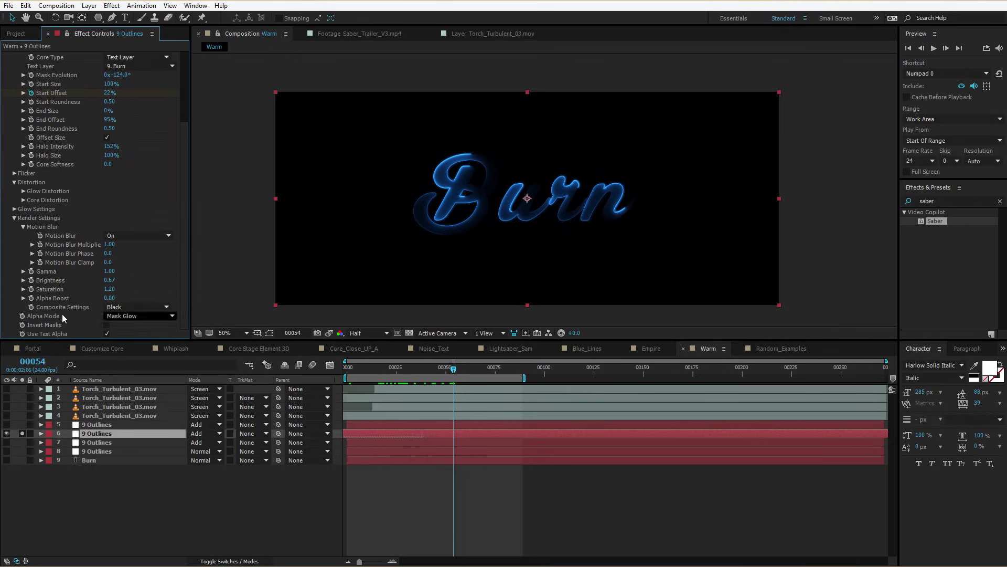
pyautogui.click(126, 316)
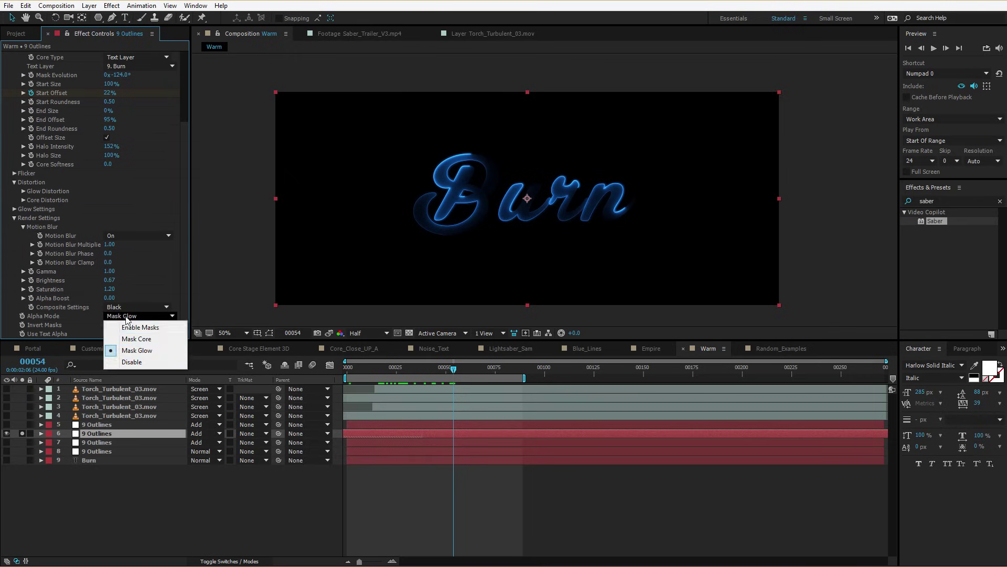
pyautogui.click(137, 350)
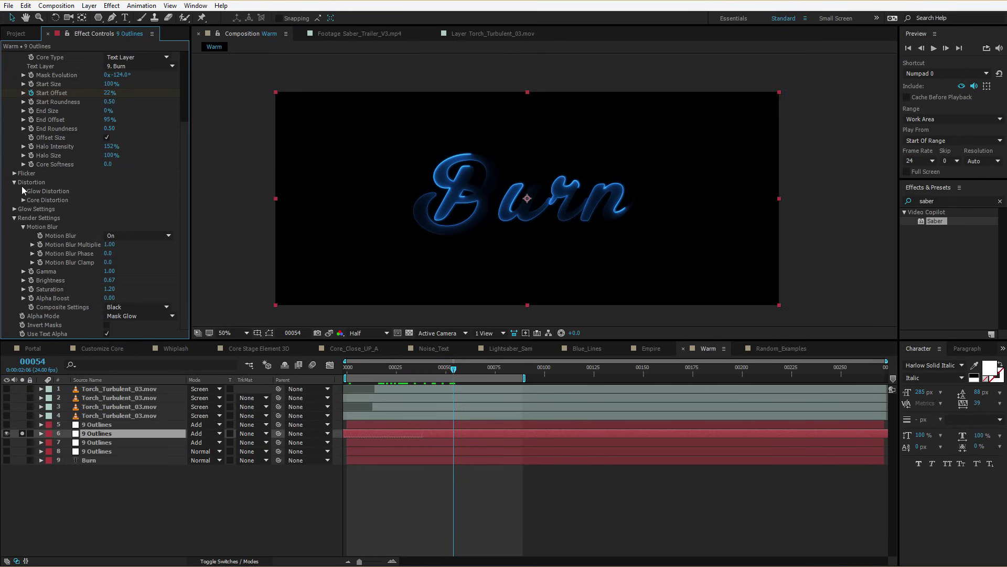
# View the composition at 100% and full resolution, and set Core Distortion to amount 5 and noise scale 41.
pyautogui.click(23, 200)
pyautogui.press('.')
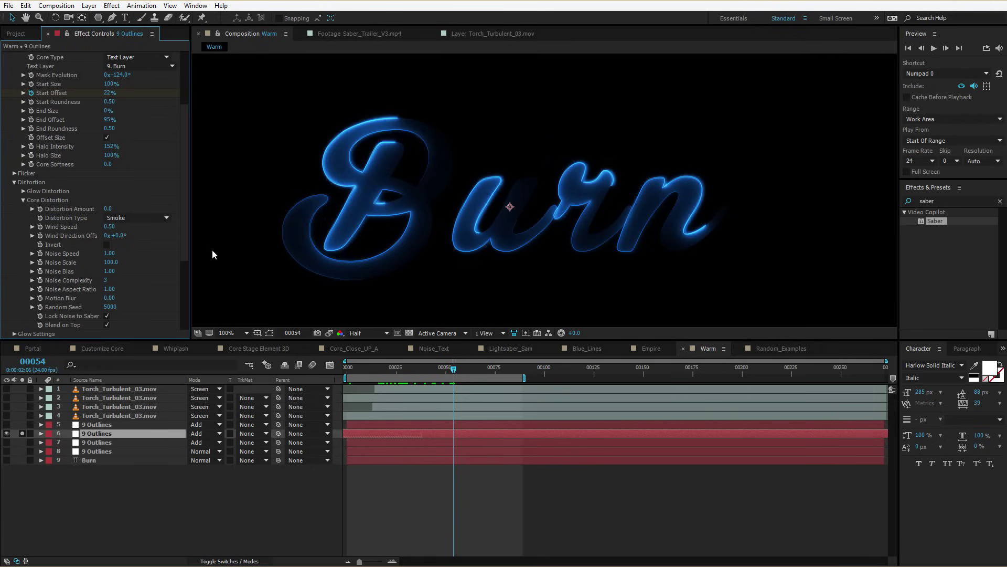
pyautogui.click(374, 332)
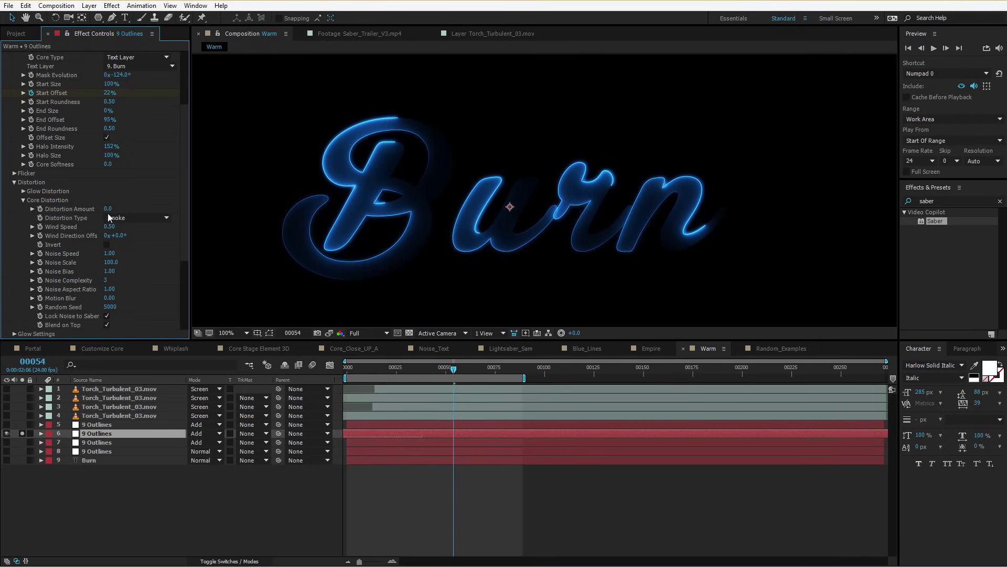
pyautogui.moveTo(107, 208); pyautogui.dragTo(112, 208)
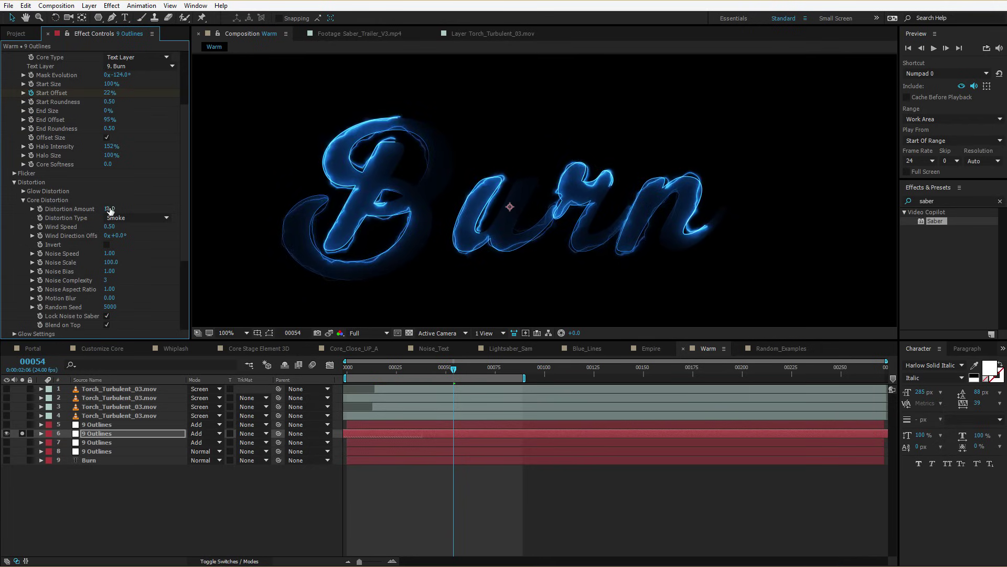
pyautogui.moveTo(73, 269); pyautogui.dragTo(76, 266)
pyautogui.moveTo(107, 209); pyautogui.dragTo(107, 208)
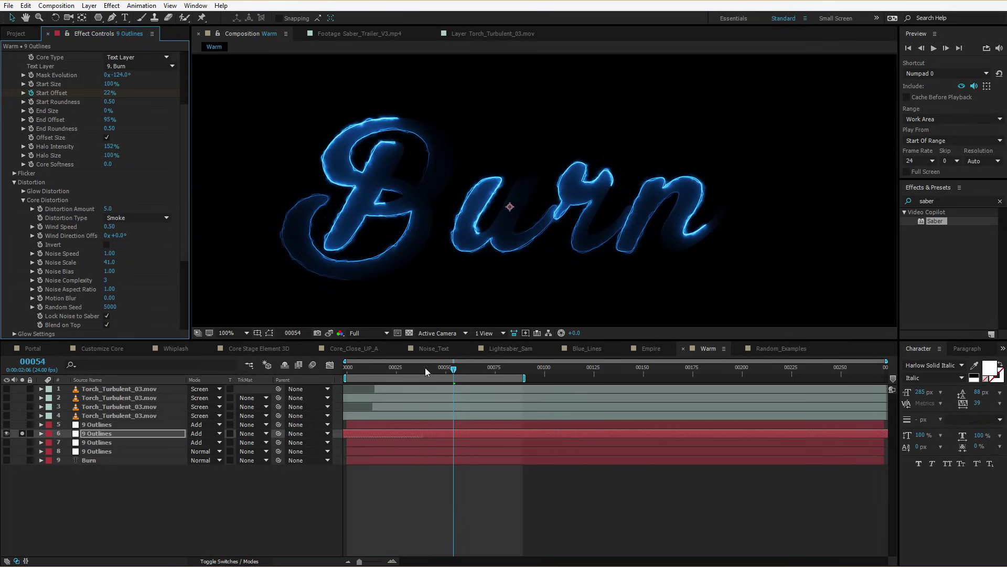
# Go to frame 24 and set the glow color of outline layer 6 to orange, FF7200.
pyautogui.moveTo(425, 372); pyautogui.dragTo(407, 367)
pyautogui.click(394, 367)
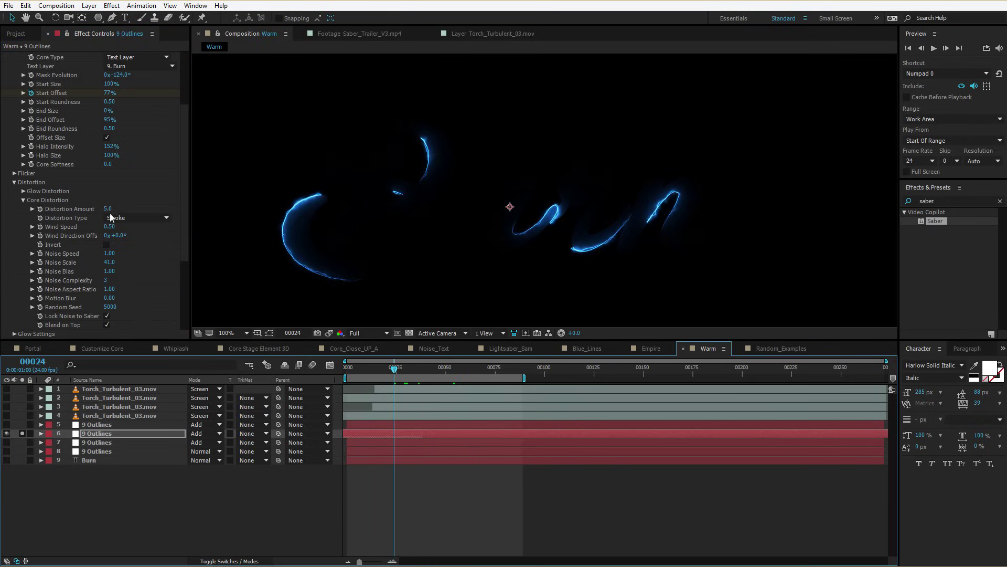
pyautogui.scroll(4, 132, 92)
pyautogui.click(110, 83)
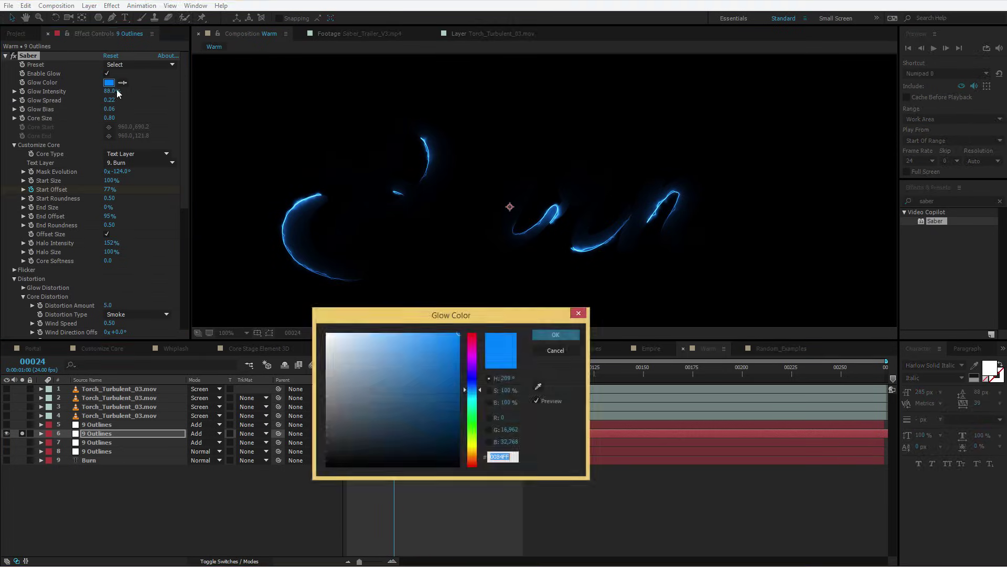
pyautogui.moveTo(464, 452); pyautogui.dragTo(470, 457)
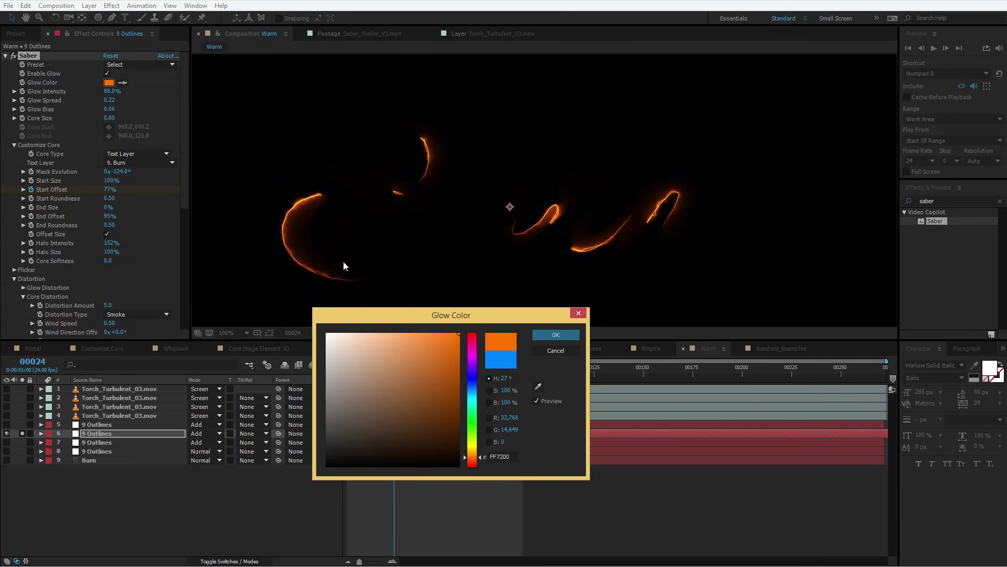
pyautogui.press('Return')
# Turn off Blend on Top and keyframe the core Distortion Amount from 18 at frame 24 to 0 at frame 51.
pyautogui.moveTo(186, 193); pyautogui.dragTo(187, 247)
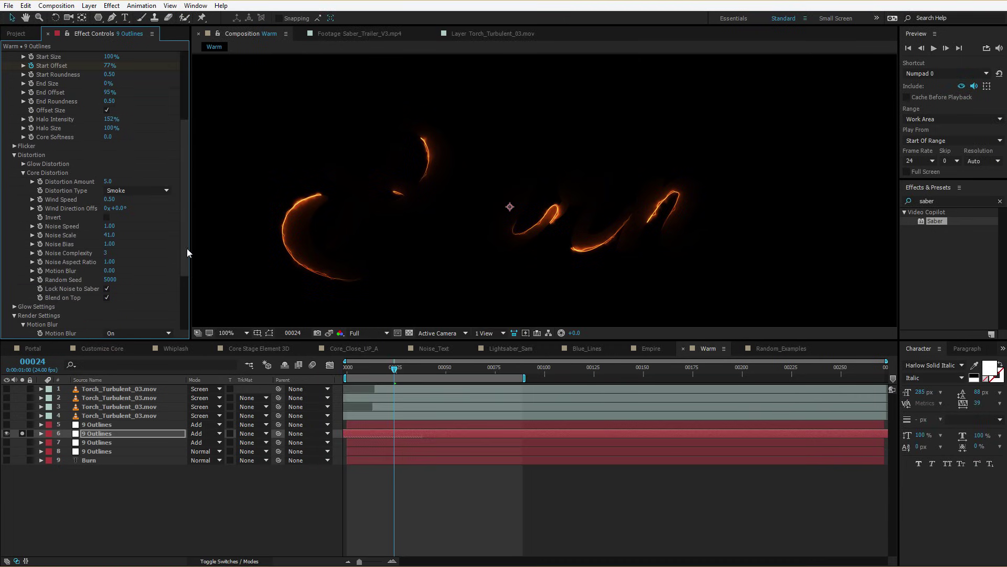
pyautogui.click(107, 298)
pyautogui.click(40, 181)
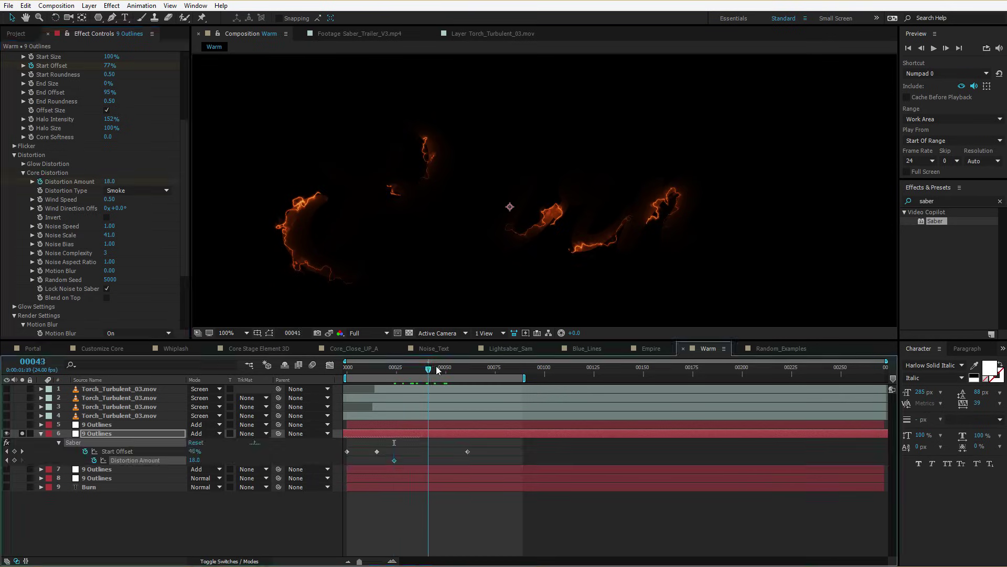
pyautogui.moveTo(394, 367); pyautogui.dragTo(449, 367)
pyautogui.click(110, 181)
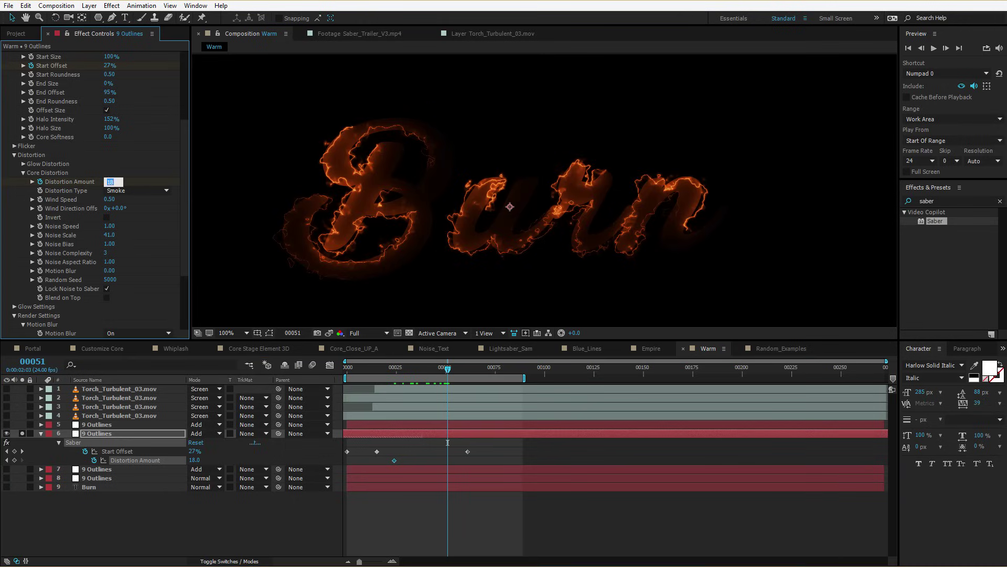
pyautogui.write('0')
pyautogui.press('Return')
# Scrub through the distortion animation to frame 63 and play it back with outline layers 5 and 6 together.
pyautogui.moveTo(398, 373); pyautogui.dragTo(471, 361)
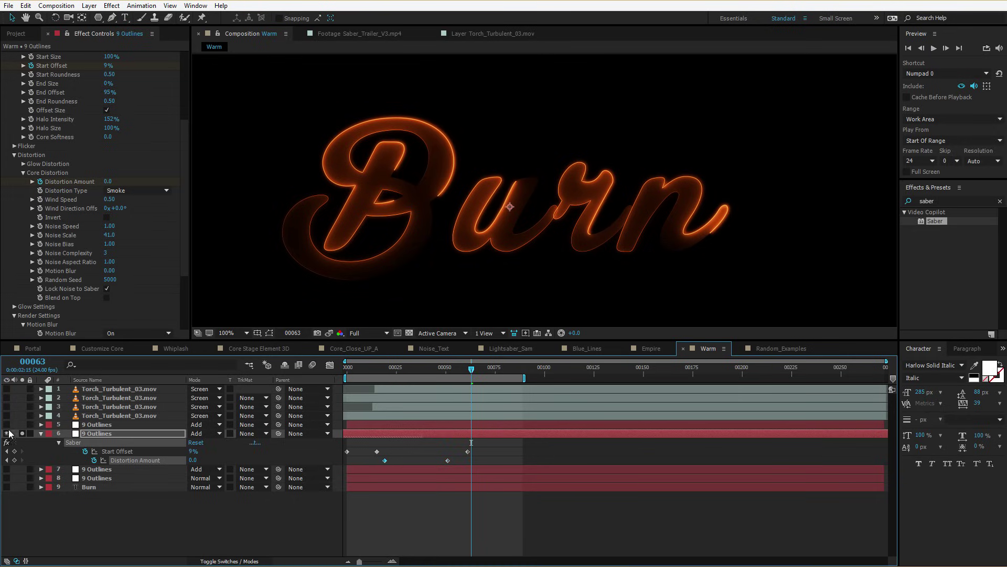
pyautogui.click(22, 424)
pyautogui.press('space')
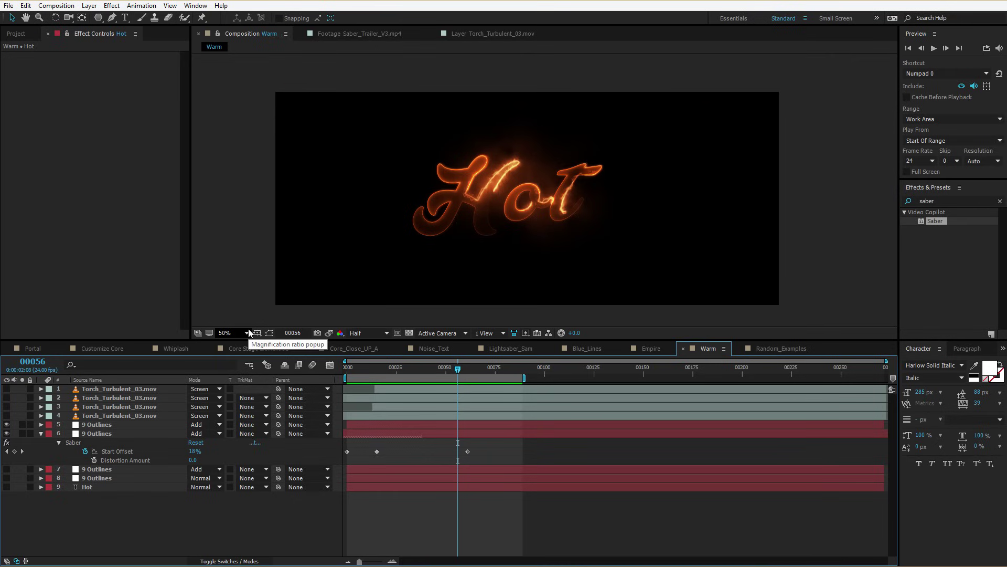
# Inspect the masked footage of Torch_Turbulent_03.mov layer 2 in its layer view, and return to the Warm composition.
pyautogui.doubleClick(106, 399)
pyautogui.scroll(2, 577, 240)
pyautogui.press(',')
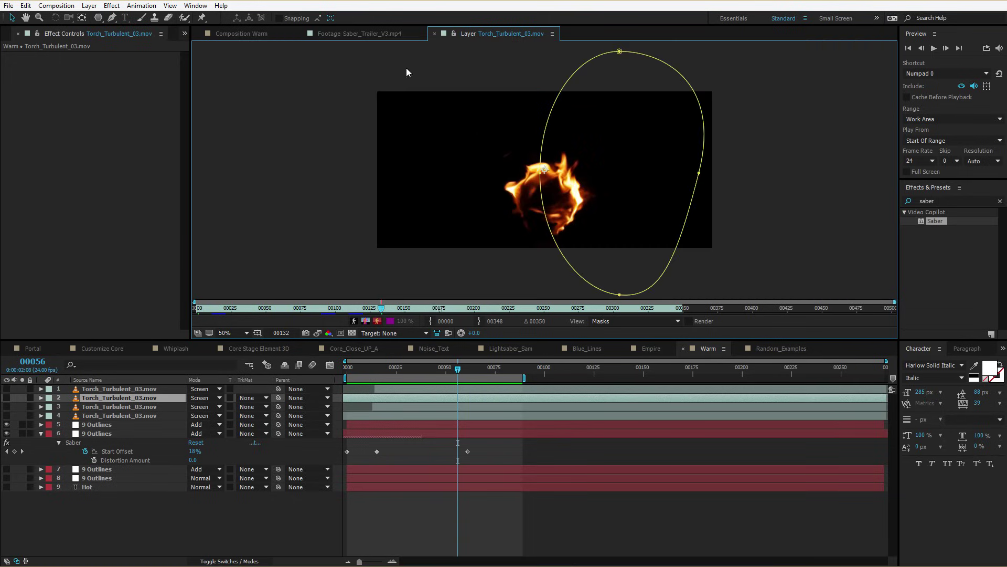
pyautogui.click(238, 34)
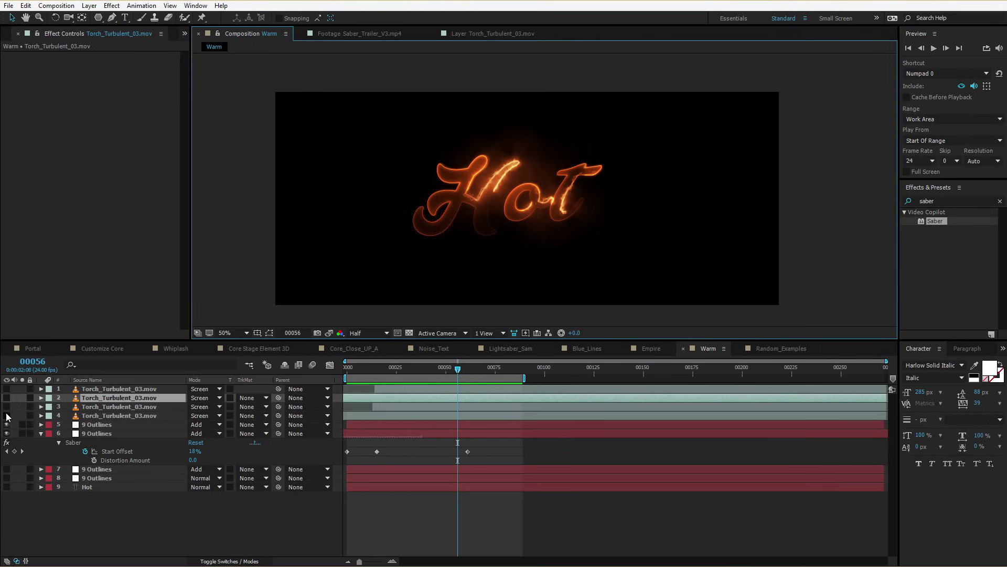
# Show all four Torch_Turbulent_03.mov layers and move layer 4's stray flame onto the letter t of "Hot".
pyautogui.moveTo(6, 416); pyautogui.dragTo(6, 389)
pyautogui.press('.')
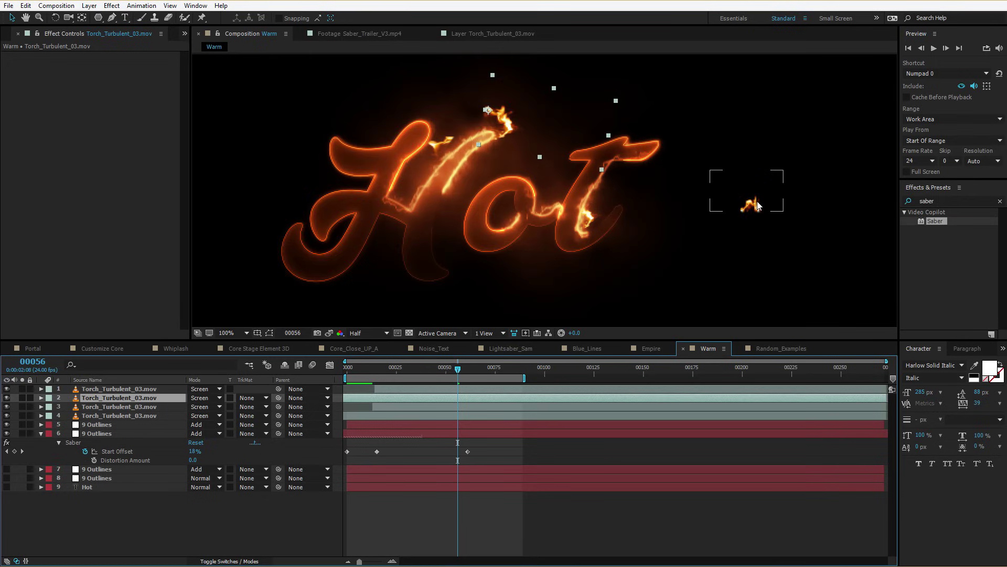
pyautogui.moveTo(757, 204); pyautogui.dragTo(581, 195)
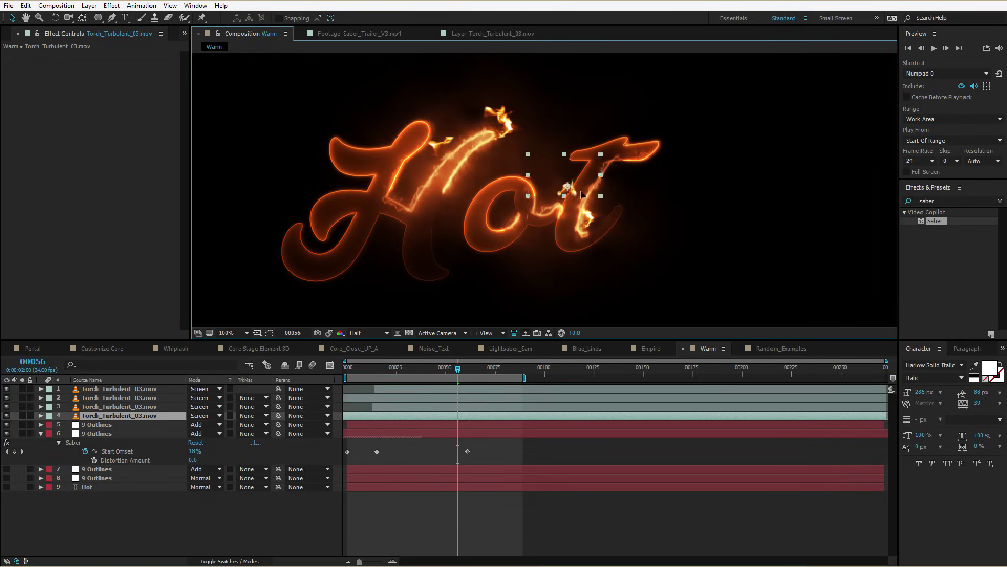
pyautogui.click(502, 128)
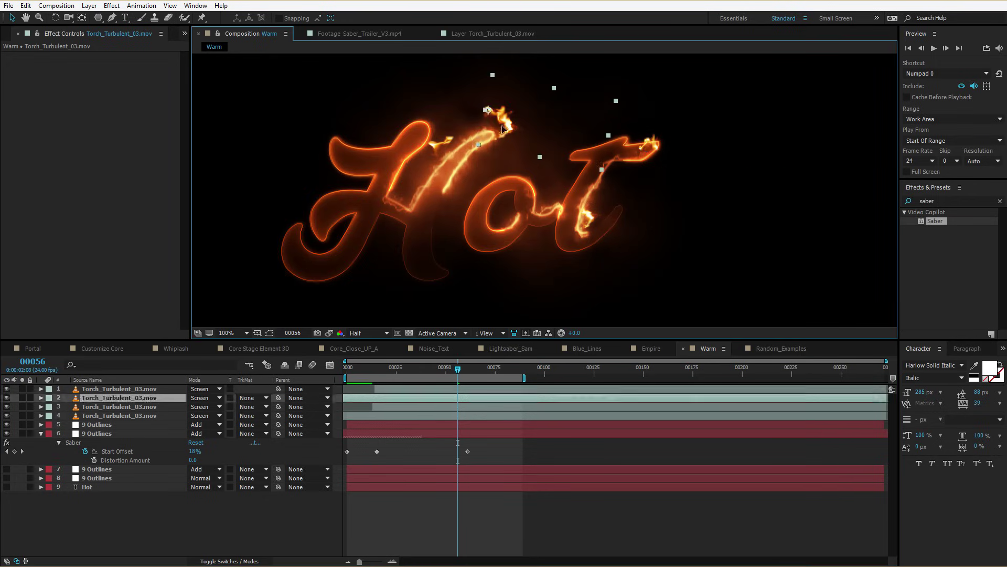
# Preview the Hot animation with the torch flames, reducing the composition view to 50%, and select torch layer 4.
pyautogui.press('space')
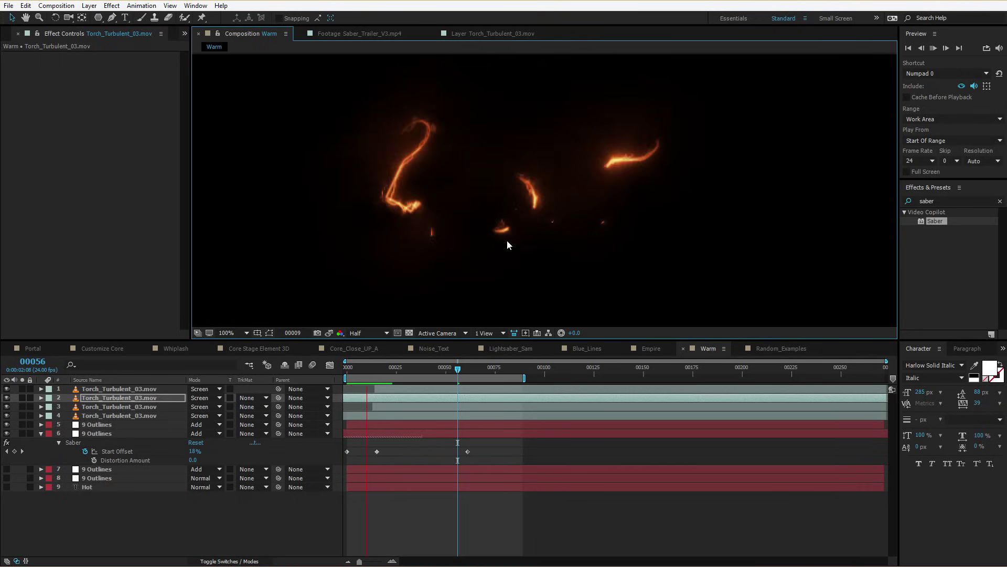
pyautogui.press(',')
pyautogui.click(528, 229)
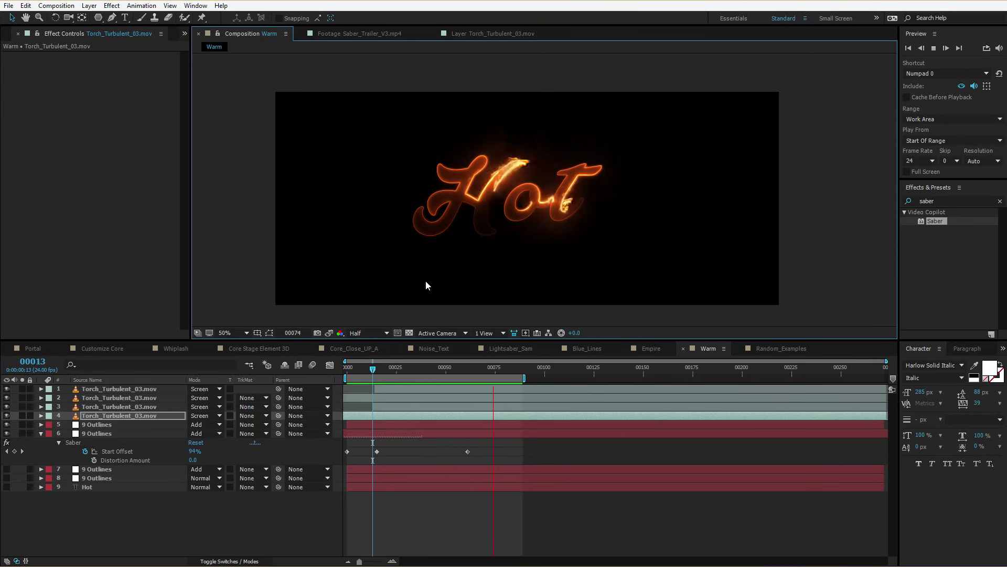
# Switch to the browser to view the Action Essentials 2 product page, and return to After Effects.
pyautogui.hotkey('alt', 'Tab')
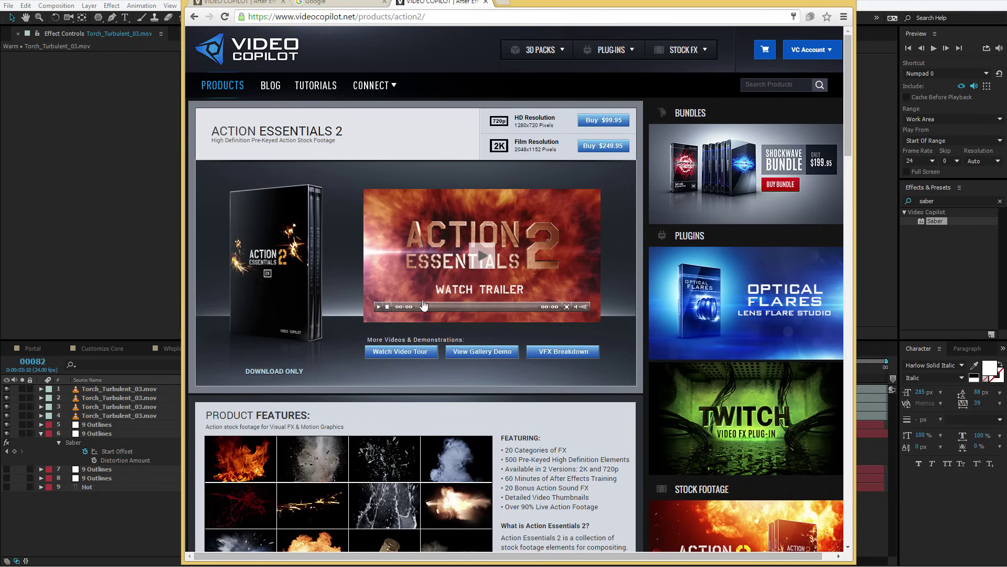
pyautogui.scroll(-1, 574, 451)
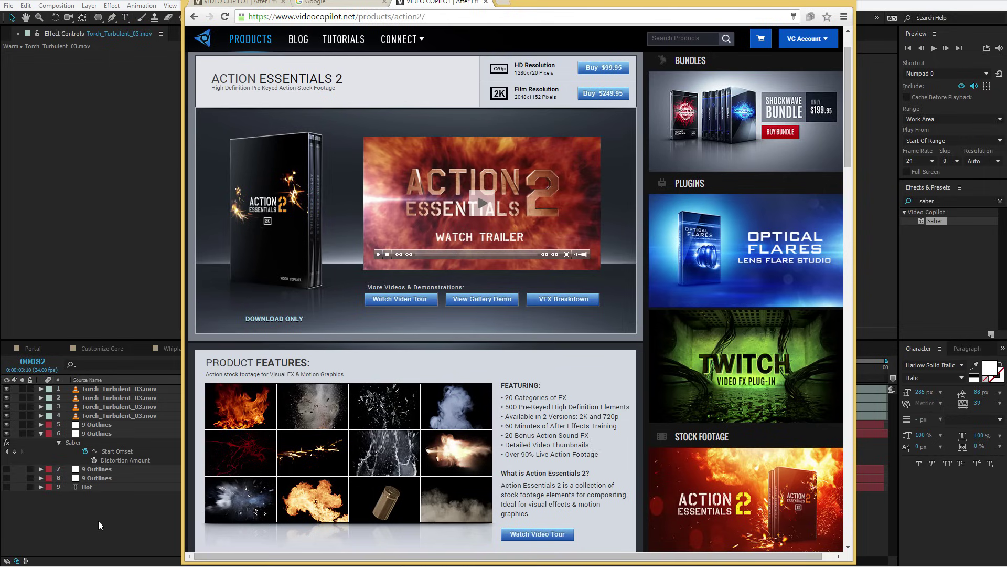
pyautogui.click(77, 524)
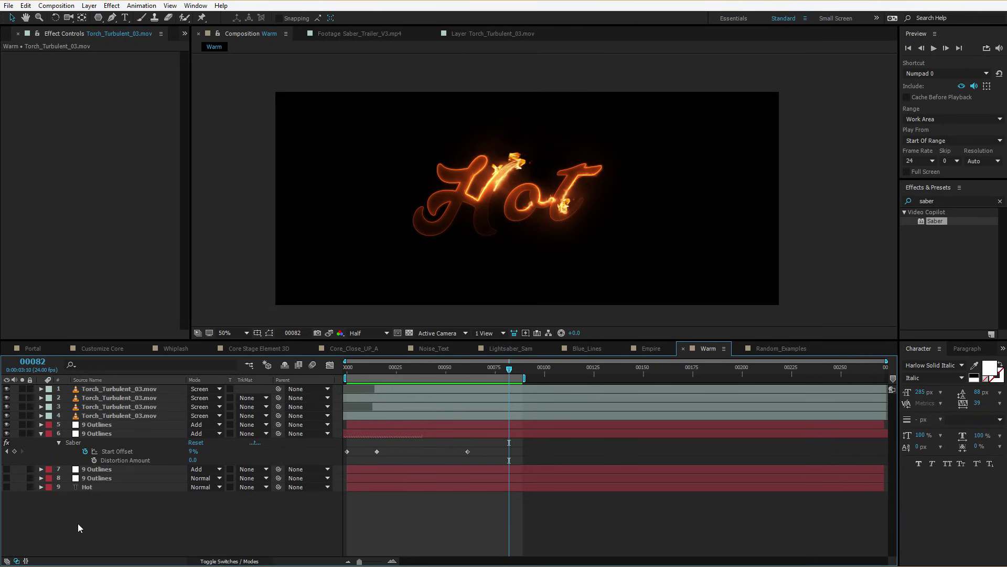
# Preview the FireCracker_01.mov and FireCracker_02.mov clips from the ACTION ESSENTIALS 2 project folder.
pyautogui.click(14, 33)
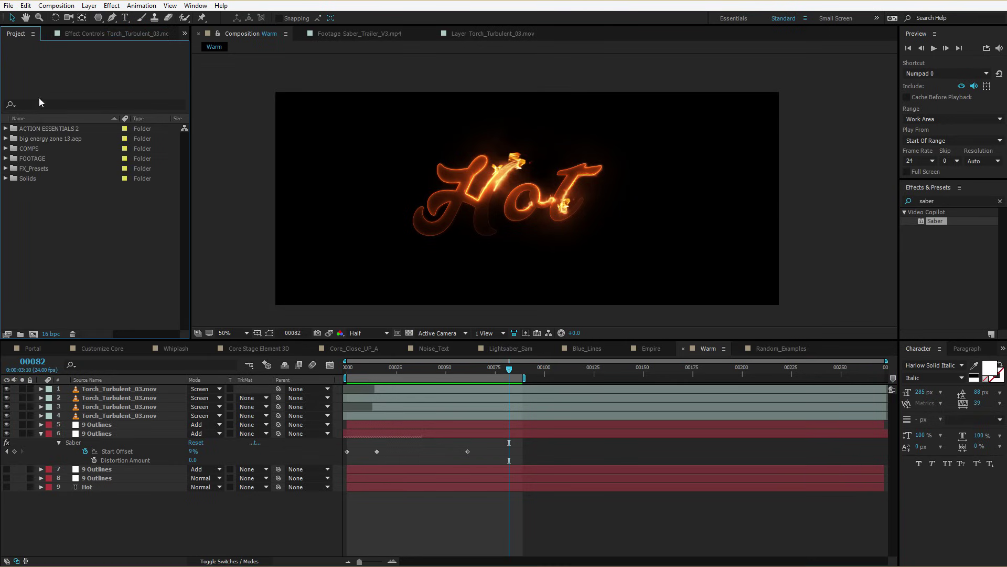
pyautogui.click(5, 129)
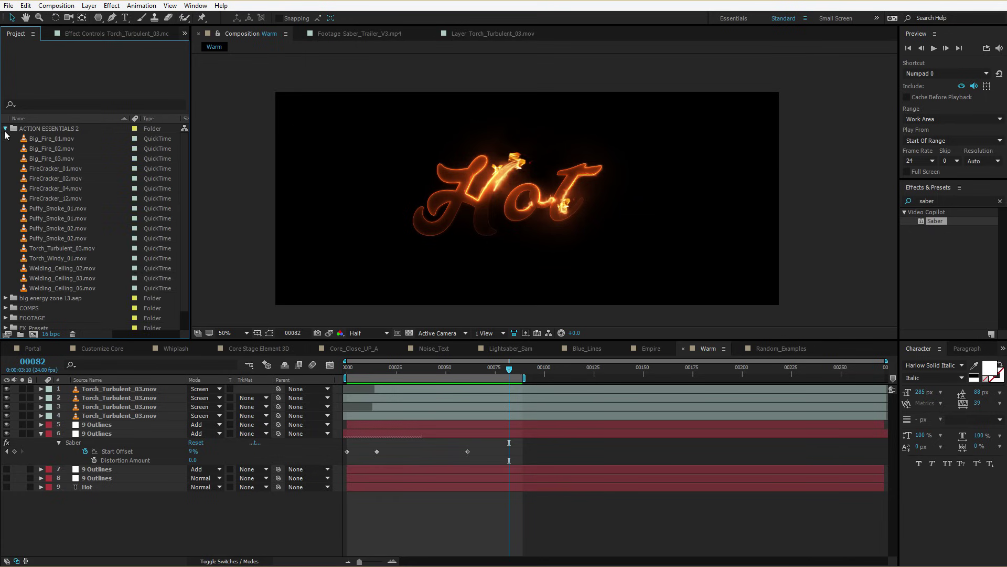
pyautogui.doubleClick(51, 170)
pyautogui.press('space')
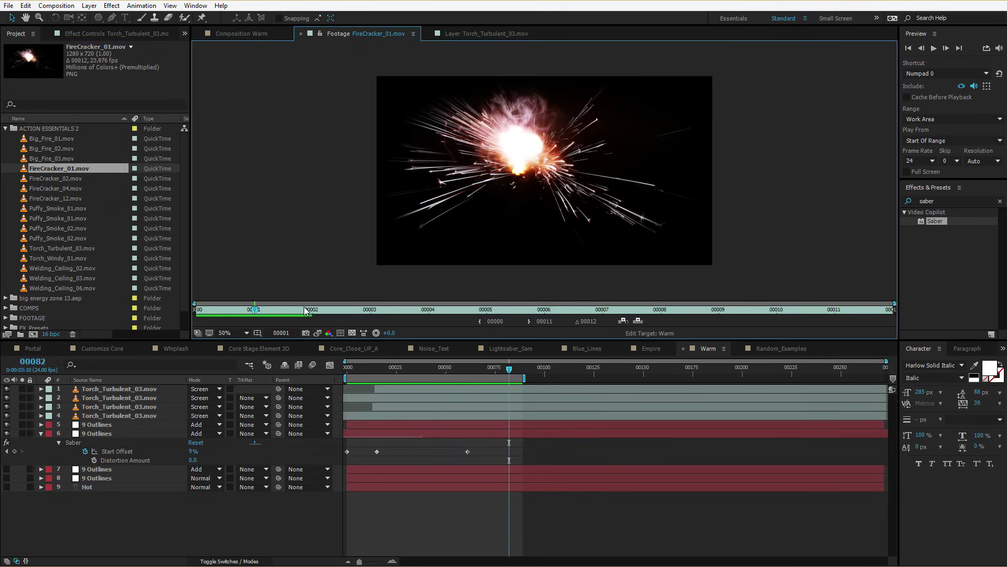
pyautogui.doubleClick(55, 178)
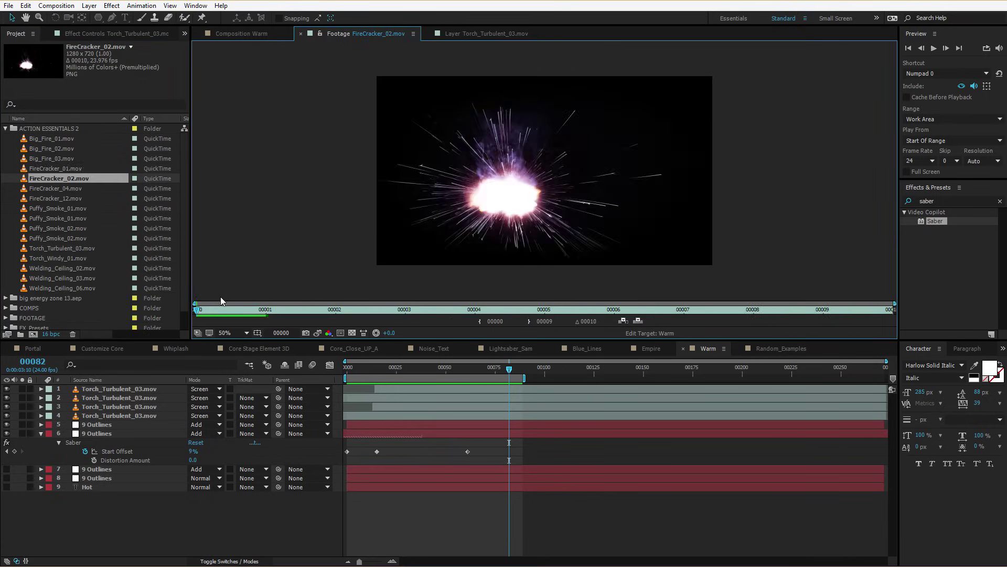
pyautogui.press('space')
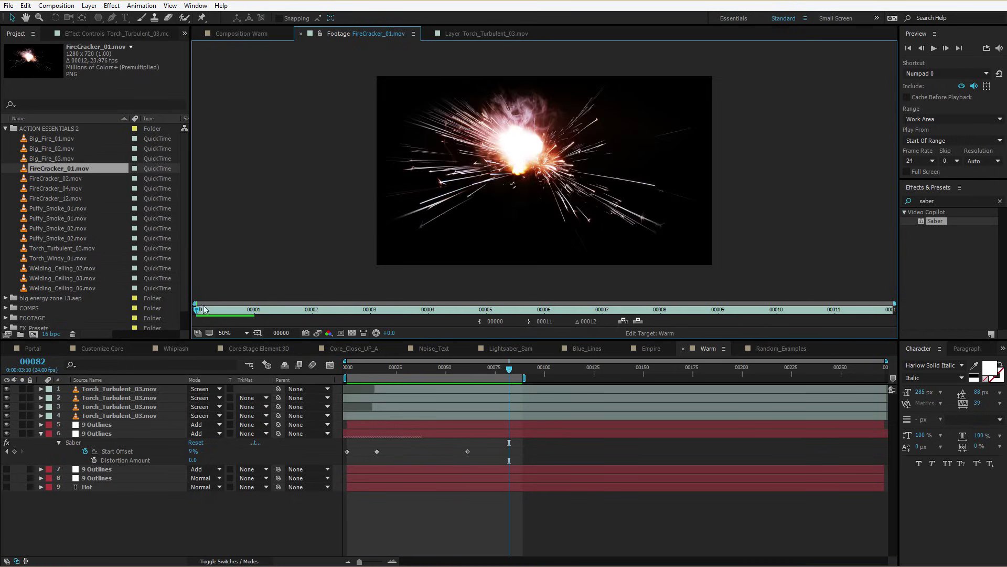
pyautogui.press('space')
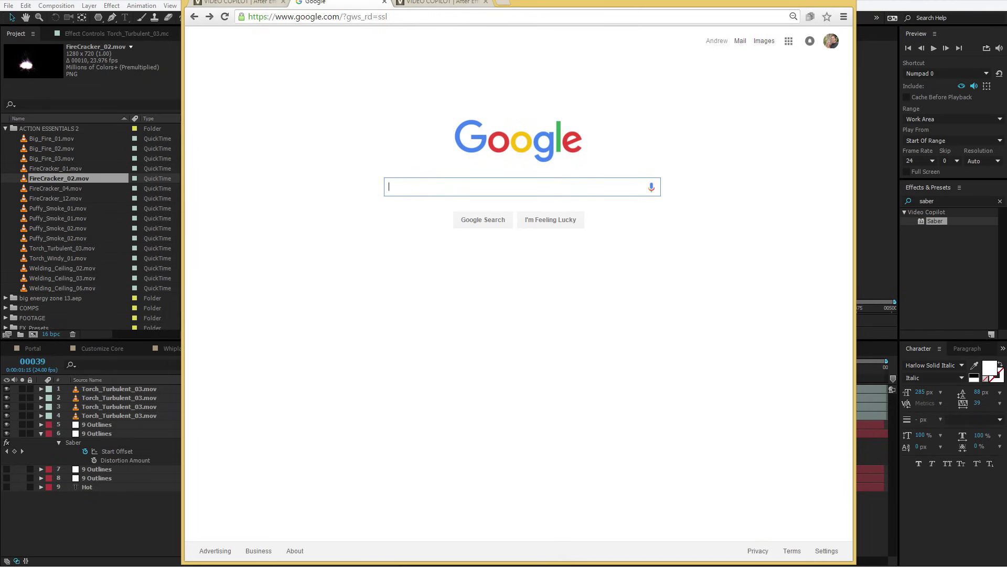
# Search Google for "3d sparks tutorial after effects", open Video Copilot's 3D Sparks Title tutorial, pause its video and return to After Effects.
pyautogui.write('3d sparks ')
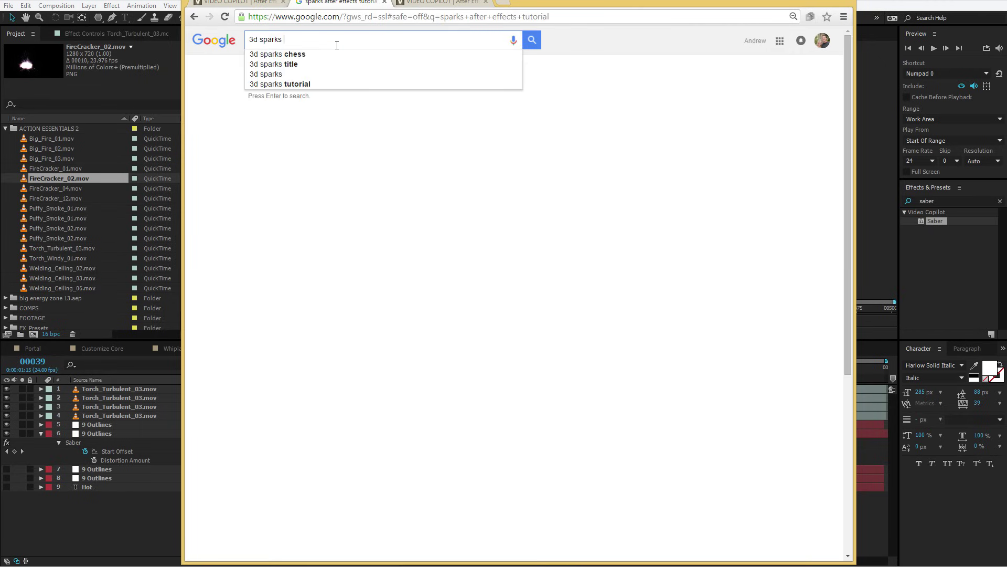
pyautogui.write('tutorial after effects')
pyautogui.press('Return')
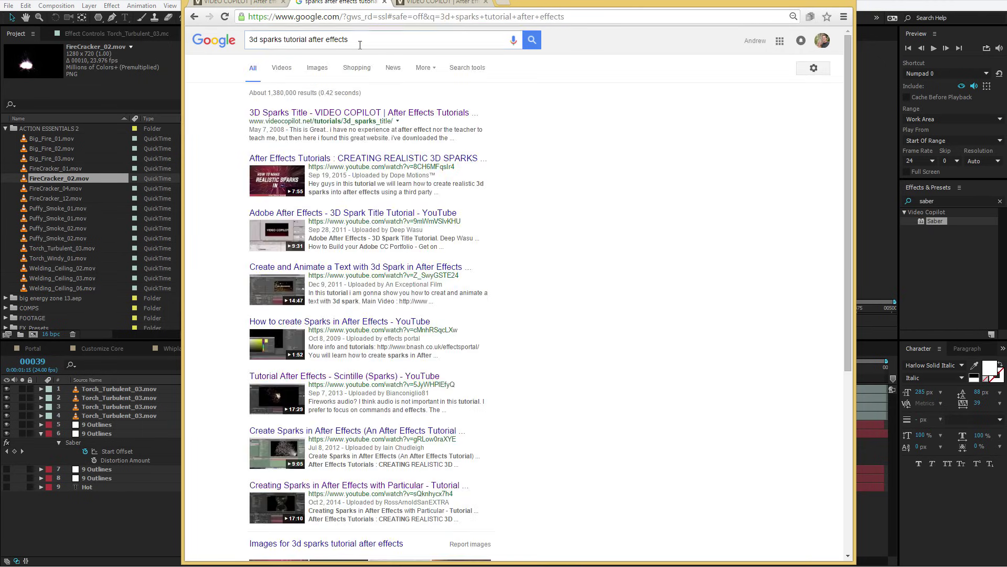
pyautogui.click(345, 113)
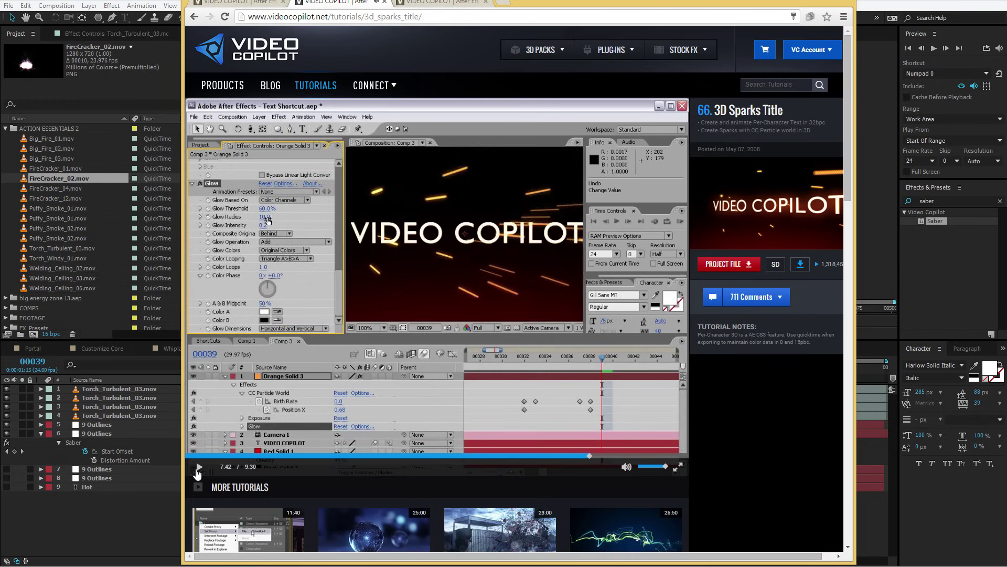
pyautogui.click(198, 469)
pyautogui.click(102, 514)
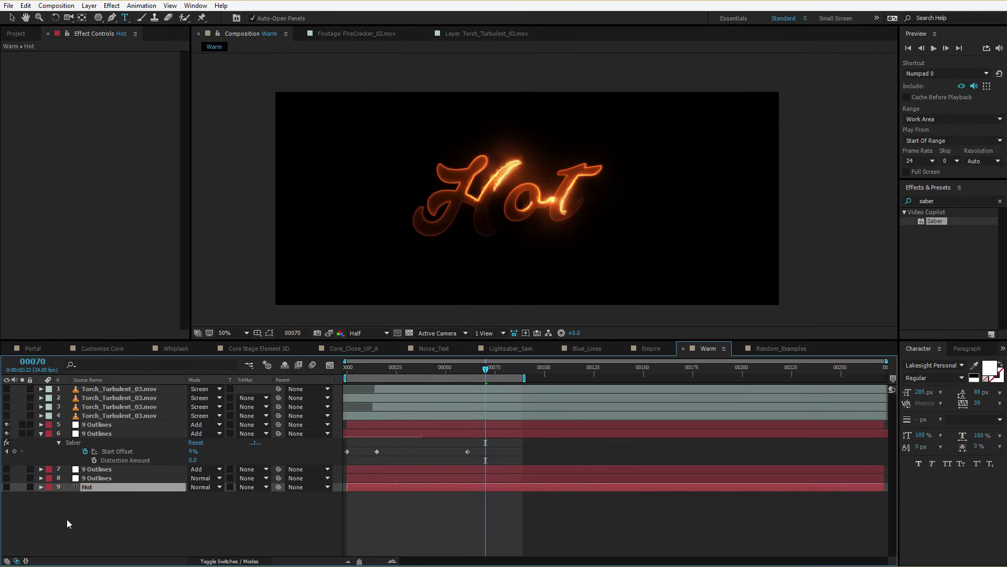
# Replace the word in text layer 9 with "Longer" and select the 9 Outlines layer 5.
pyautogui.click(88, 424)
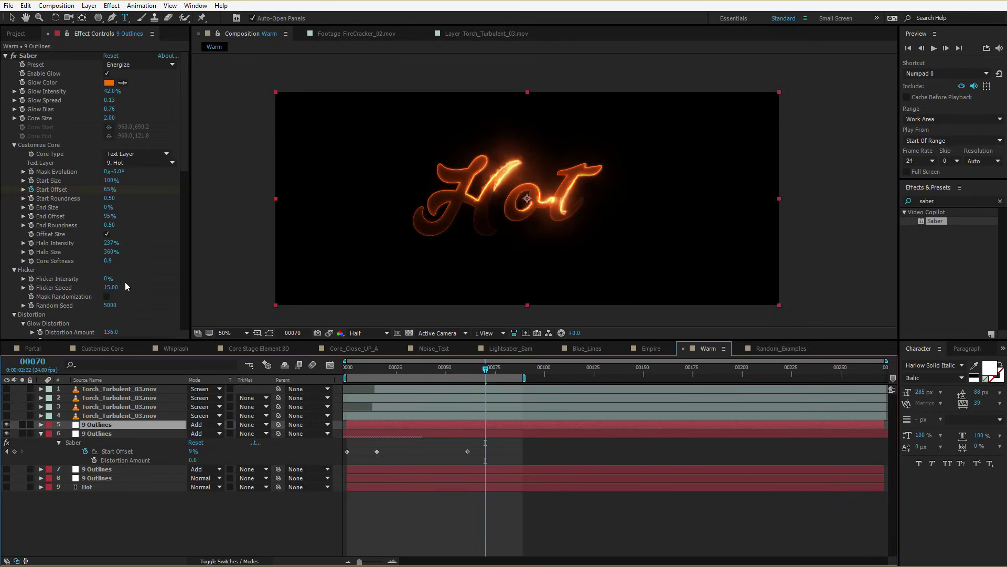
pyautogui.click(92, 489)
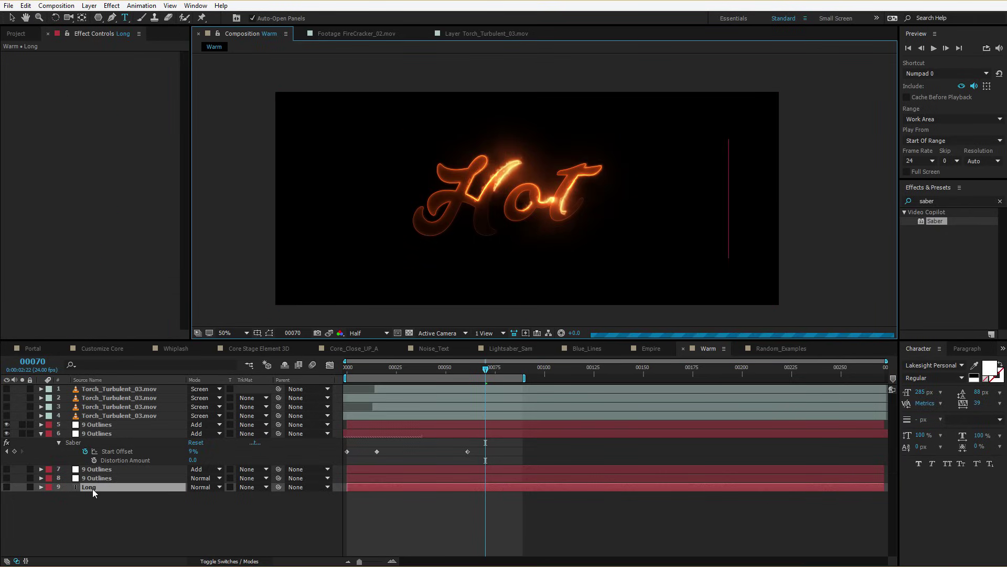
pyautogui.click(72, 424)
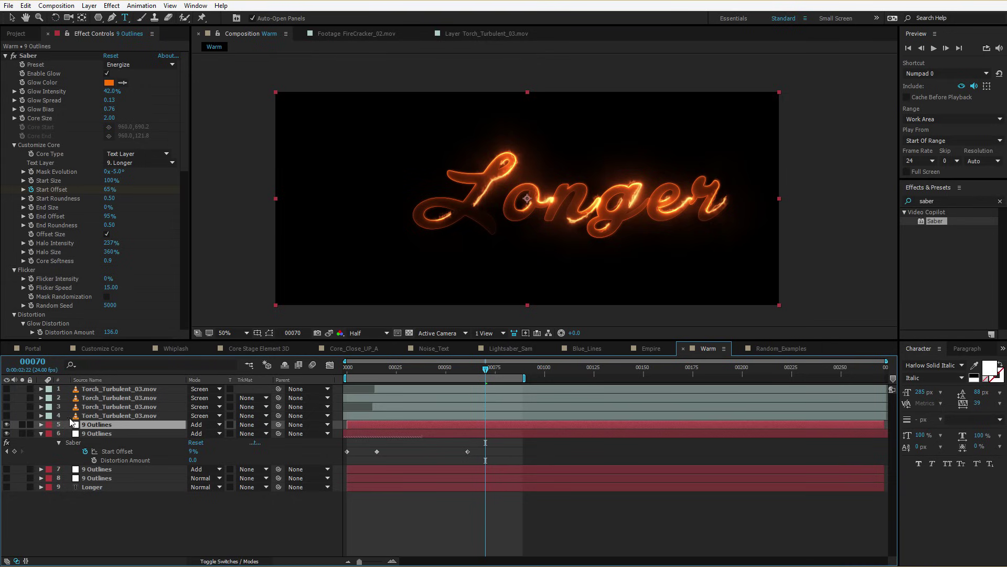
# Set the Saber Flicker Intensity on layer 5 to 100%, solo the layer and preview it.
pyautogui.moveTo(106, 280); pyautogui.dragTo(124, 282)
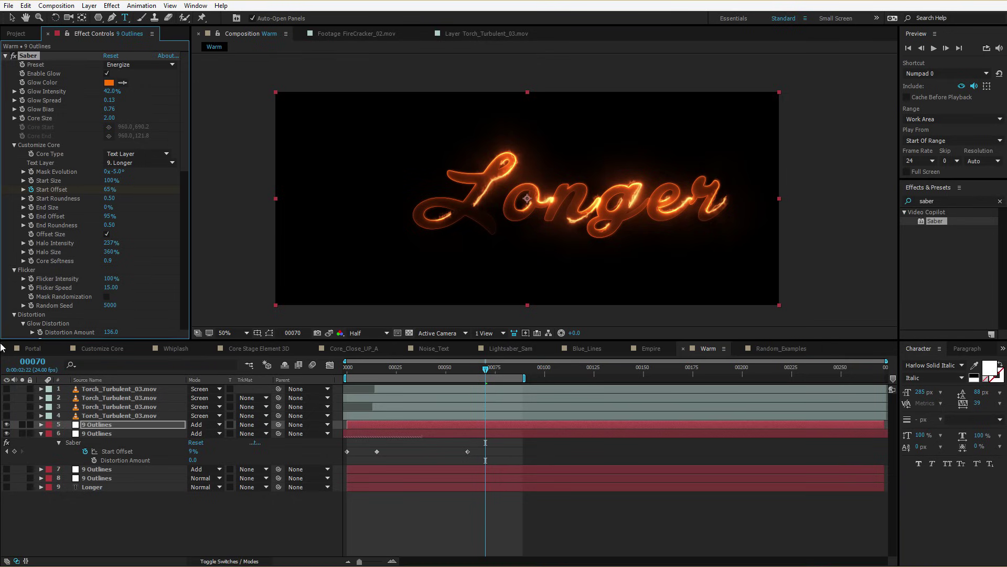
pyautogui.click(22, 424)
pyautogui.press('space')
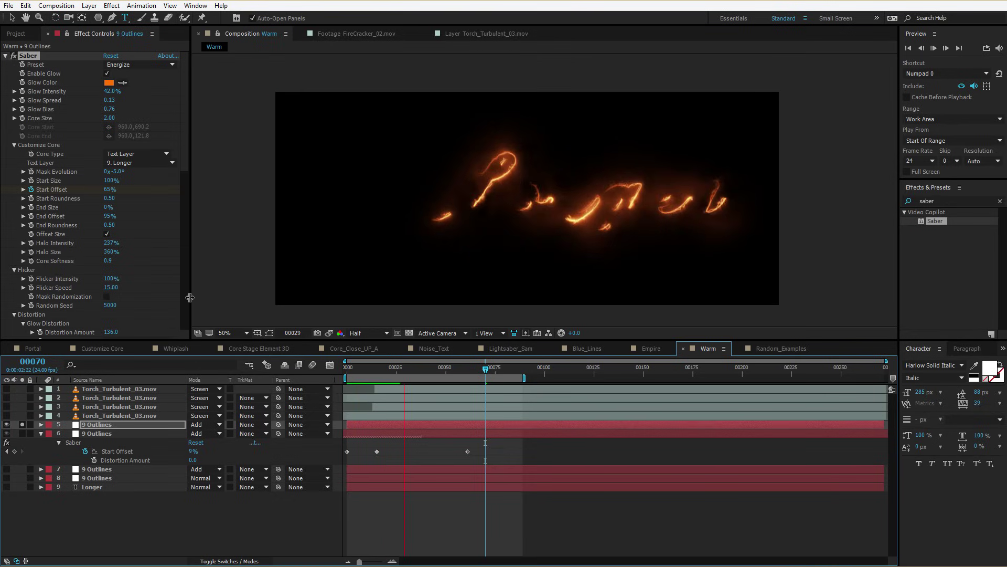
# Raise layer 5's Saber Flicker Intensity to 291% and preview the "Longer" text.
pyautogui.moveTo(111, 278); pyautogui.dragTo(133, 282)
pyautogui.press('space')
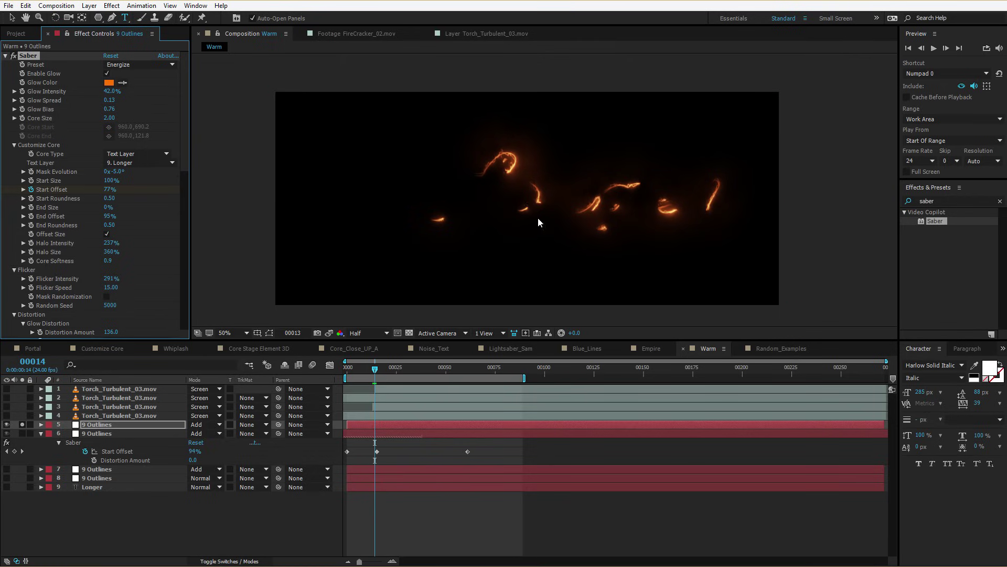
pyautogui.press('space')
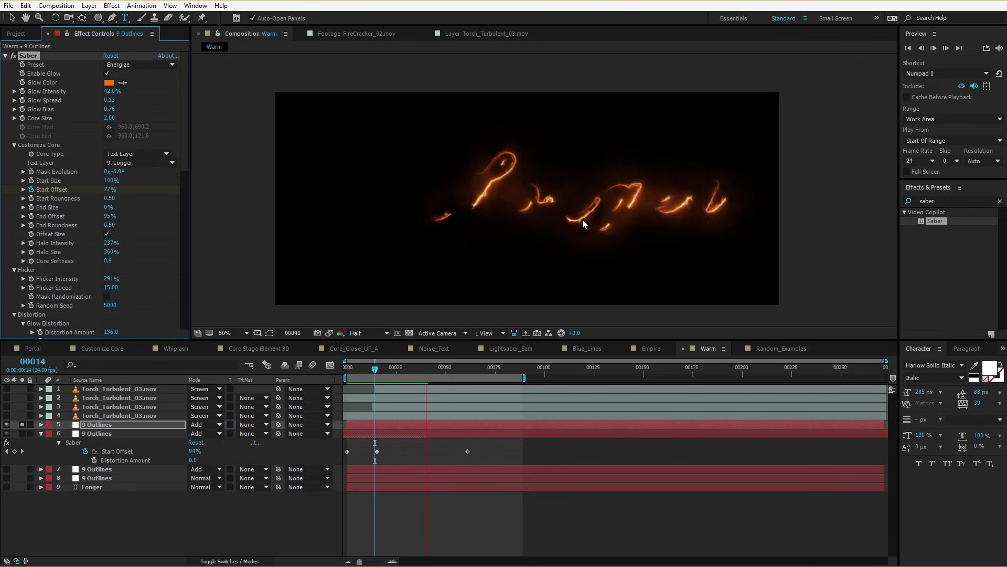
pyautogui.press('space')
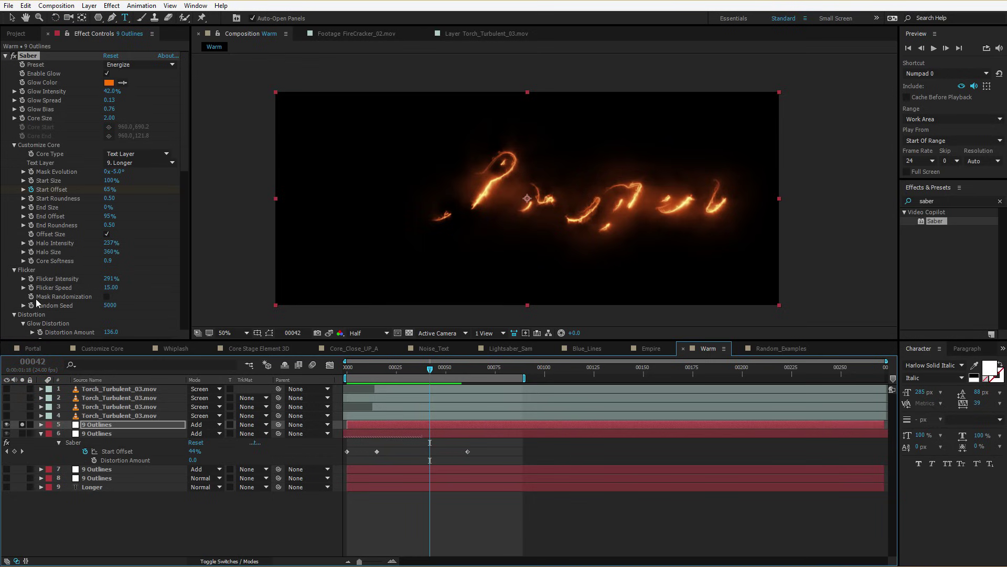
# Enable Mask Randomization for the Saber flicker on layer 5, set Flicker Intensity to 50% and preview the result.
pyautogui.click(107, 297)
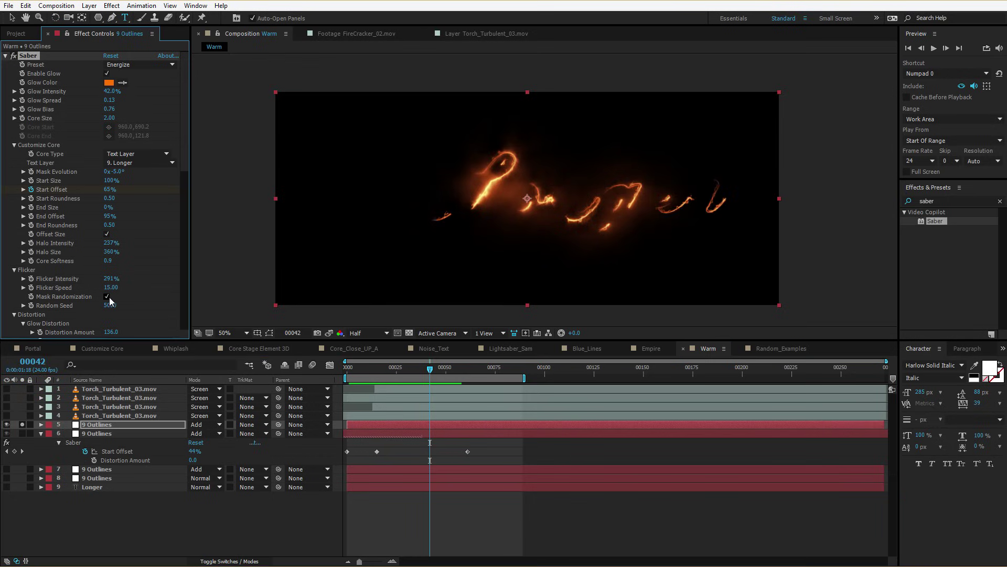
pyautogui.moveTo(428, 373)
pyautogui.mouseDown()
pyautogui.moveTo(401, 373)
pyautogui.moveTo(423, 372)
pyautogui.mouseUp()
pyautogui.click(109, 279)
pyautogui.write('5')
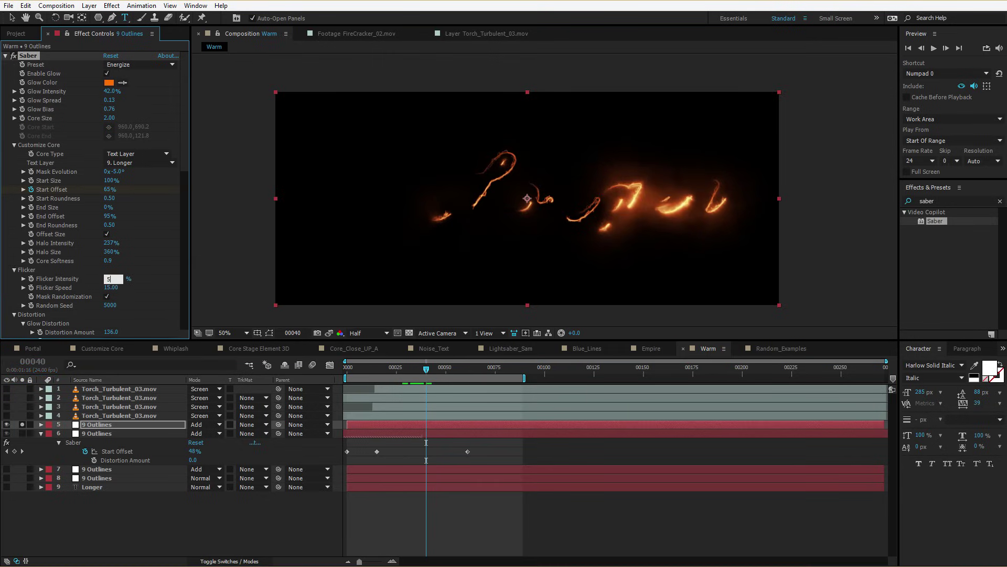
pyautogui.write('0')
pyautogui.press('Return')
pyautogui.press('space')
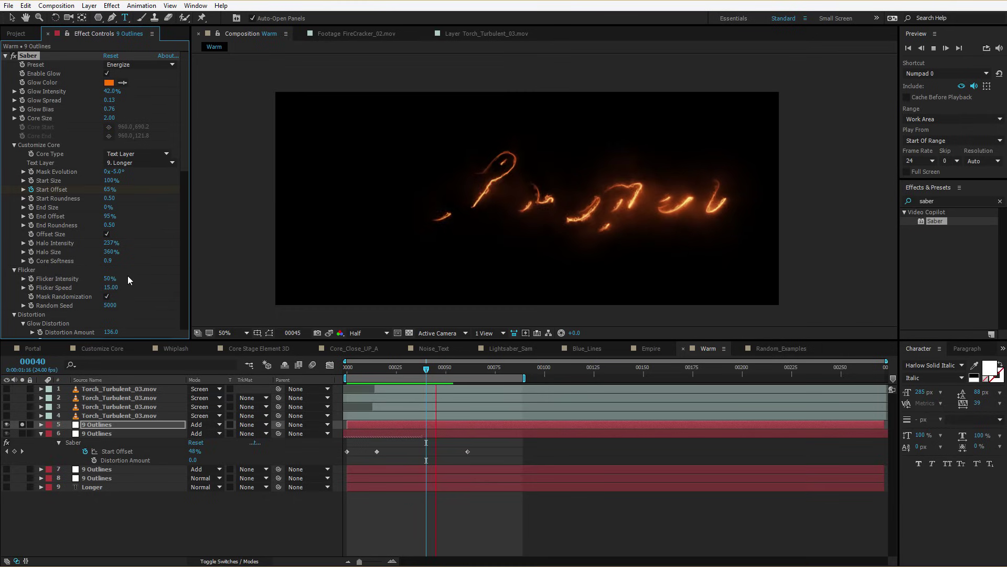
# Lower layer 5's Flicker Intensity to 25% and preview the animation again.
pyautogui.press('space')
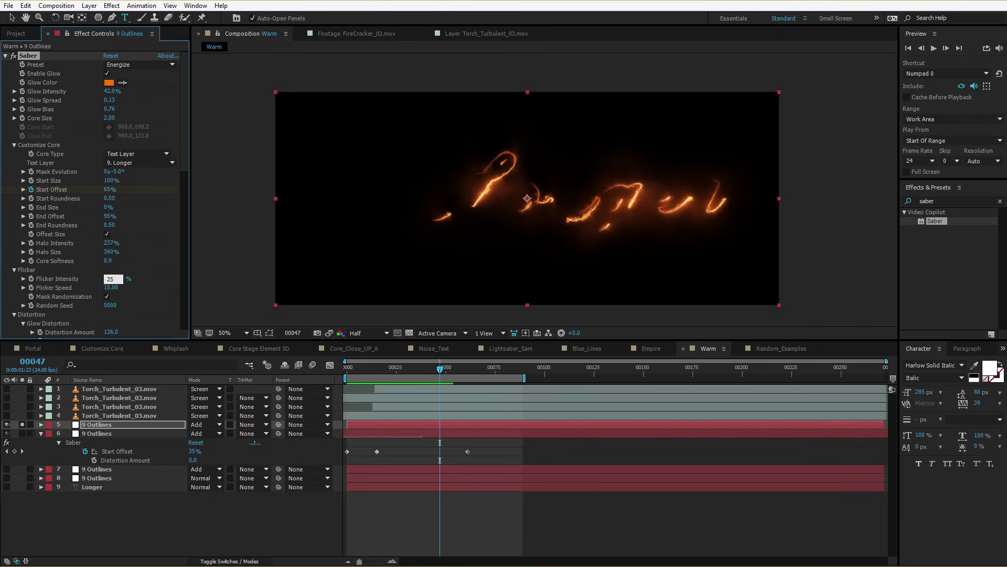
pyautogui.press('Return')
pyautogui.press('space')
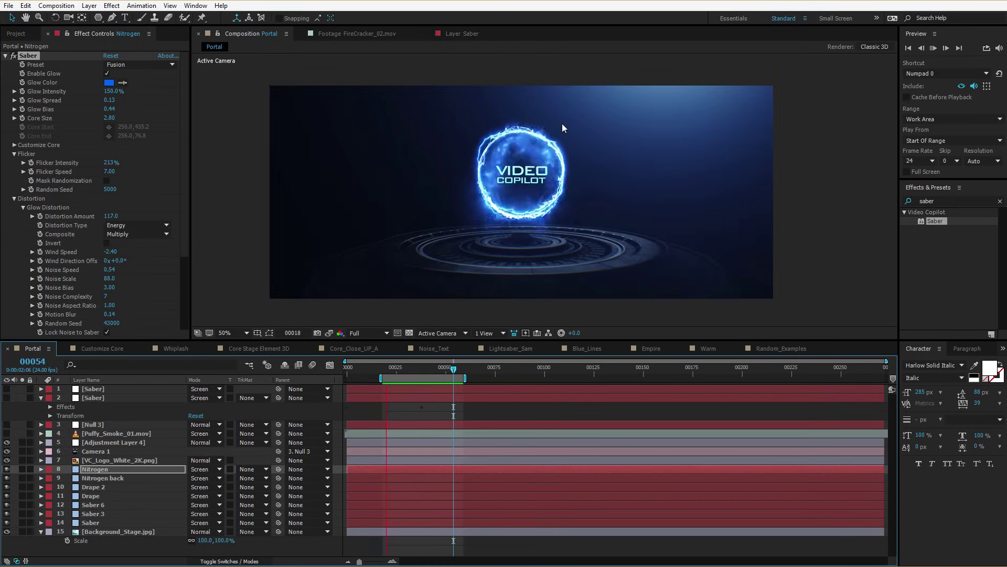
# In the Portal composition, solo the Nitrogen layer and preview its energy glow at 100% view.
pyautogui.click(540, 187)
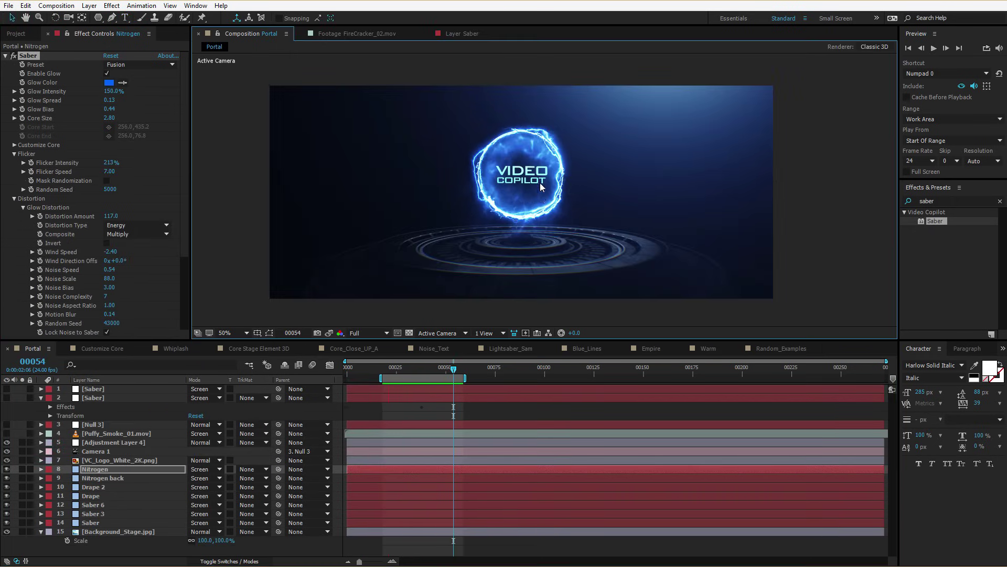
pyautogui.press('c')
pyautogui.press('/')
pyautogui.moveTo(518, 193); pyautogui.dragTo(508, 210)
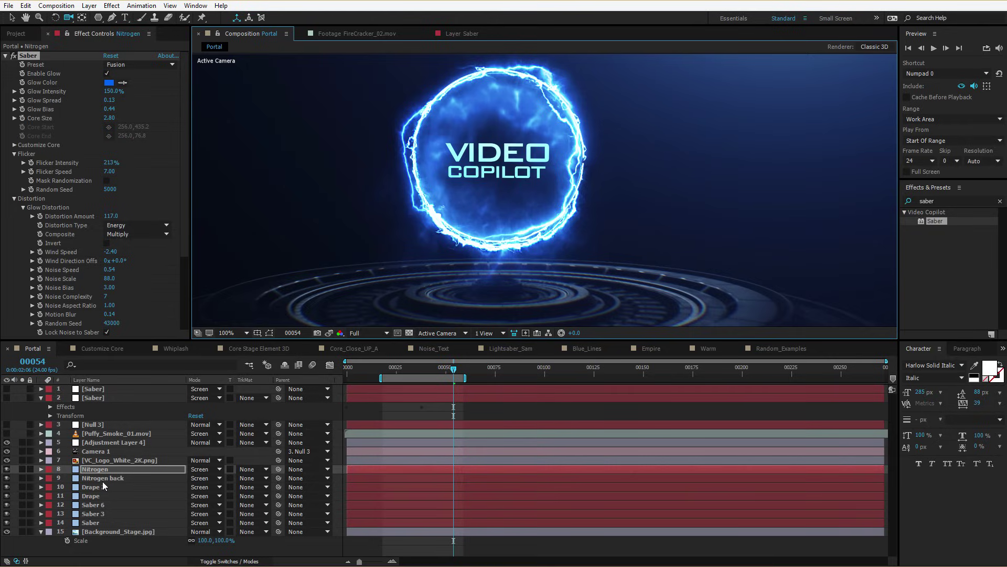
pyautogui.click(22, 469)
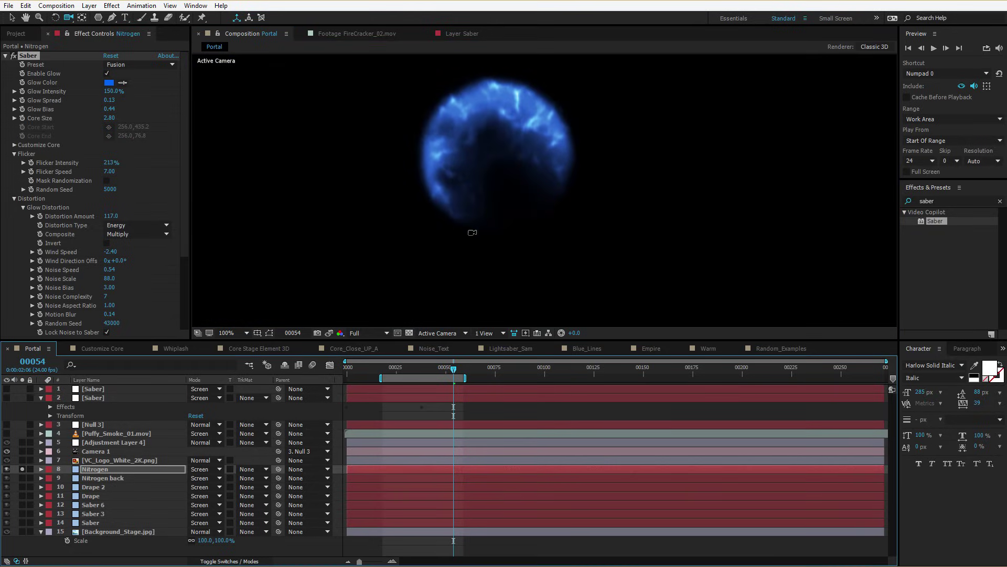
pyautogui.press('space')
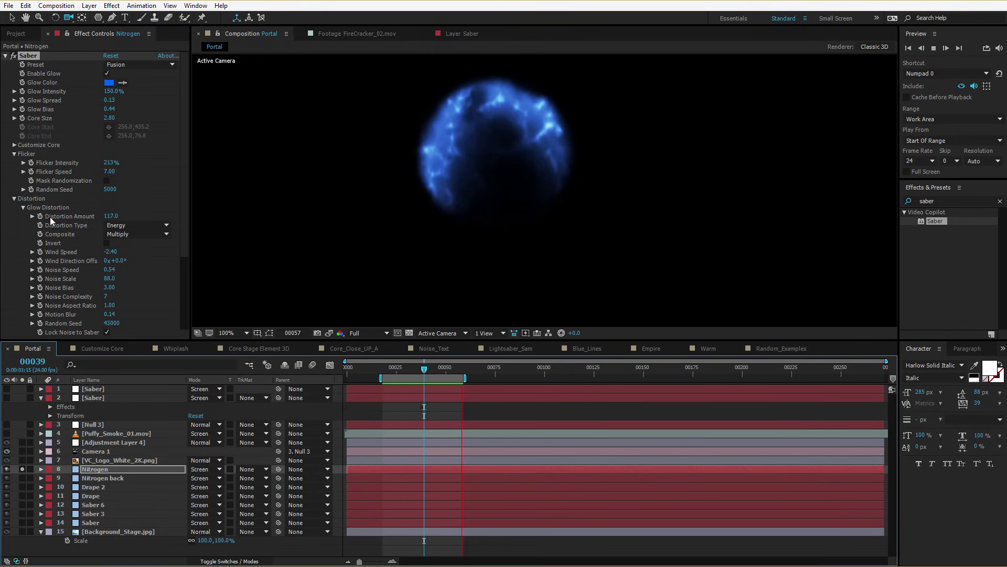
pyautogui.press('space')
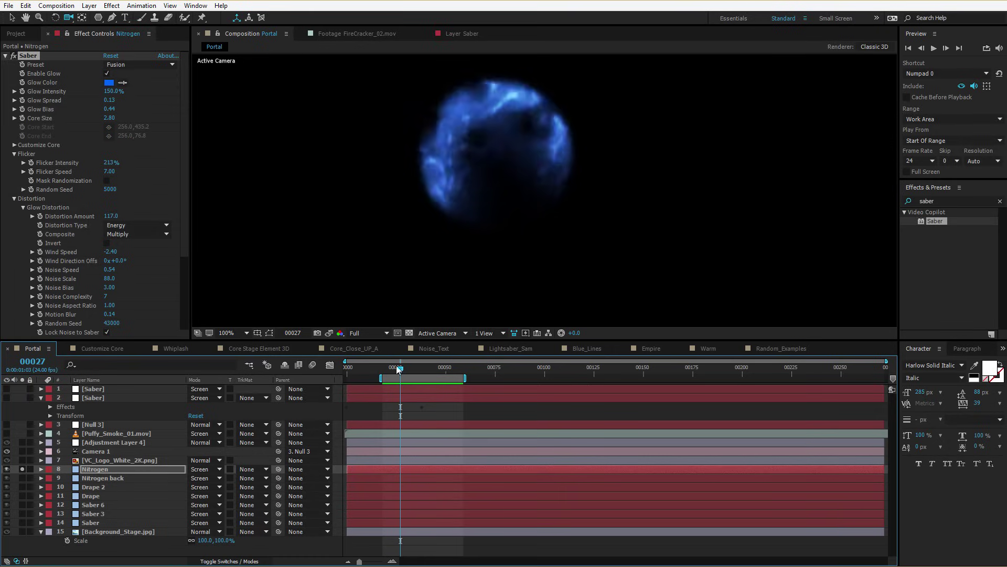
# Reveal the Nitrogen layer's Mask 2 properties and set Mask Expansion to -26 pixels.
pyautogui.moveTo(188, 225); pyautogui.dragTo(196, 283)
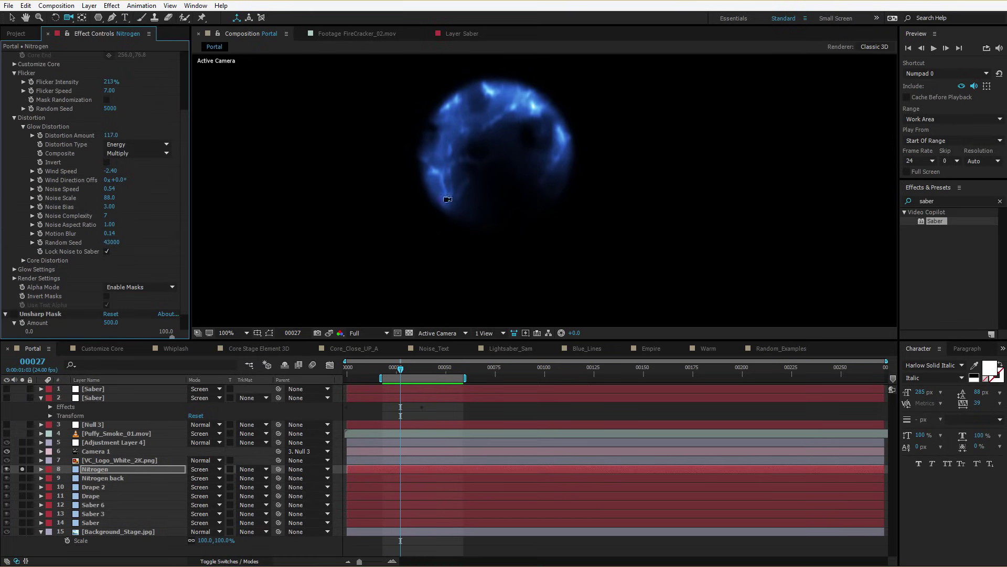
pyautogui.press('m')
pyautogui.press('m')
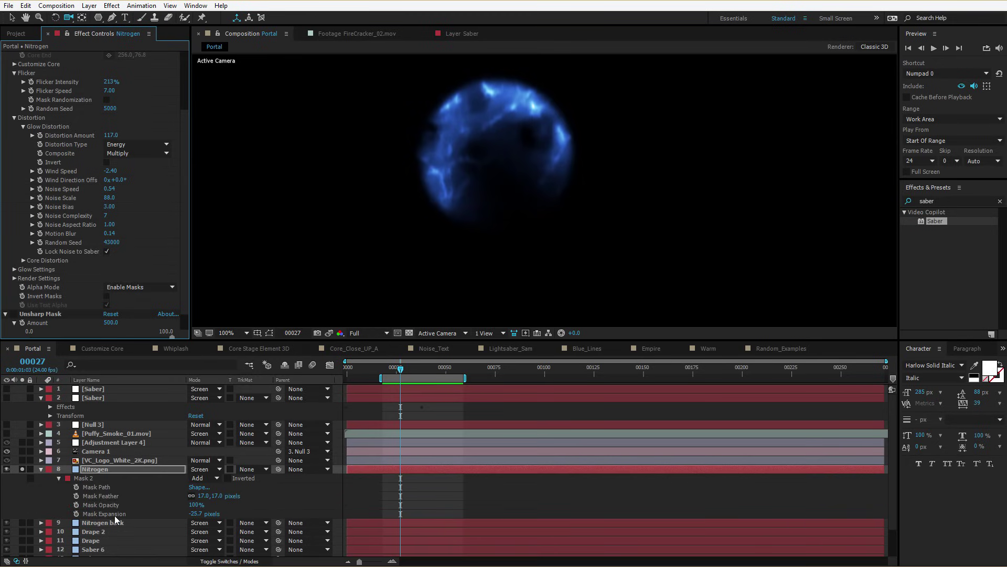
pyautogui.click(198, 514)
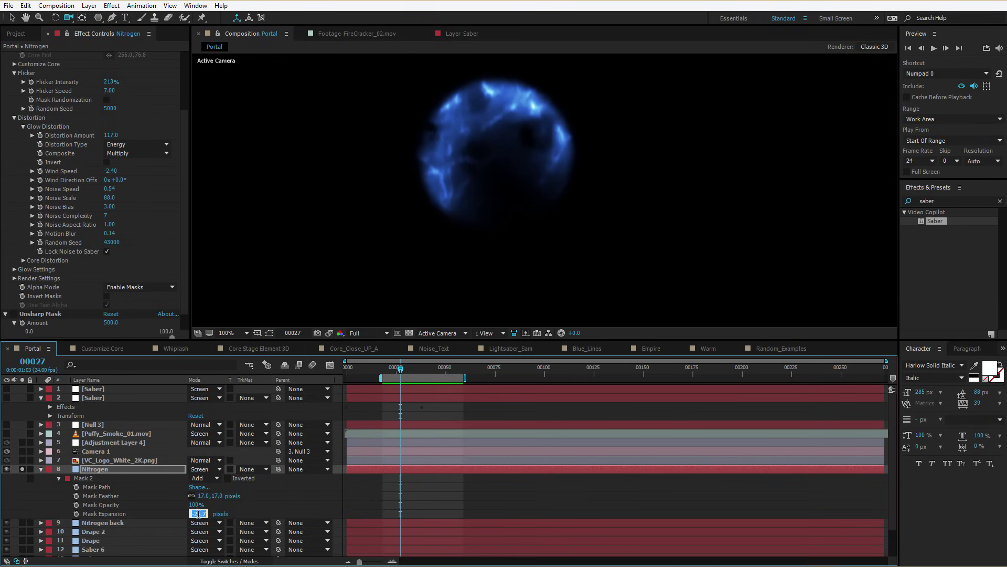
pyautogui.press('Return')
# Preview the Nitrogen layer together with the soloed layers from Nitrogen back through Saber 3.
pyautogui.press('space')
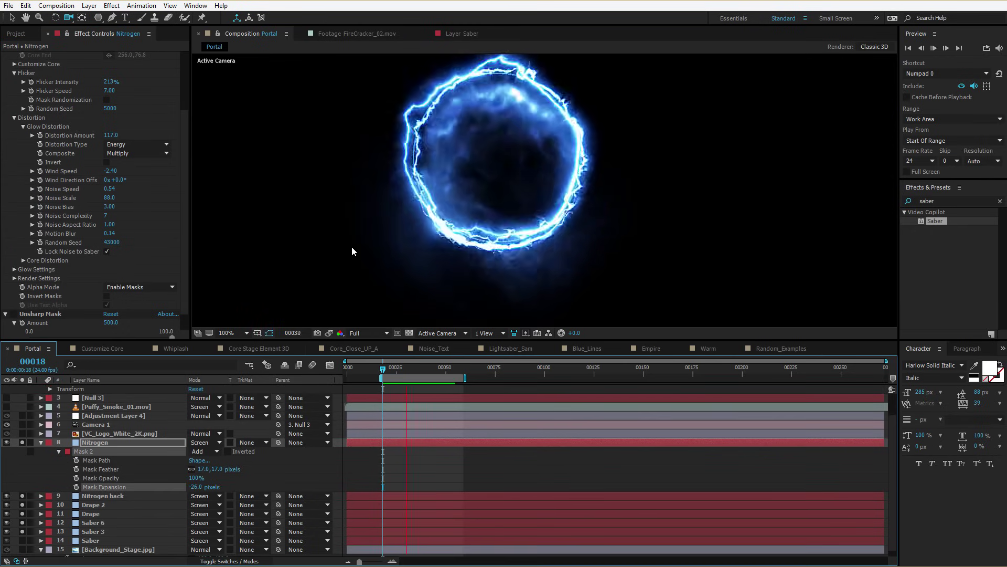
pyautogui.press('space')
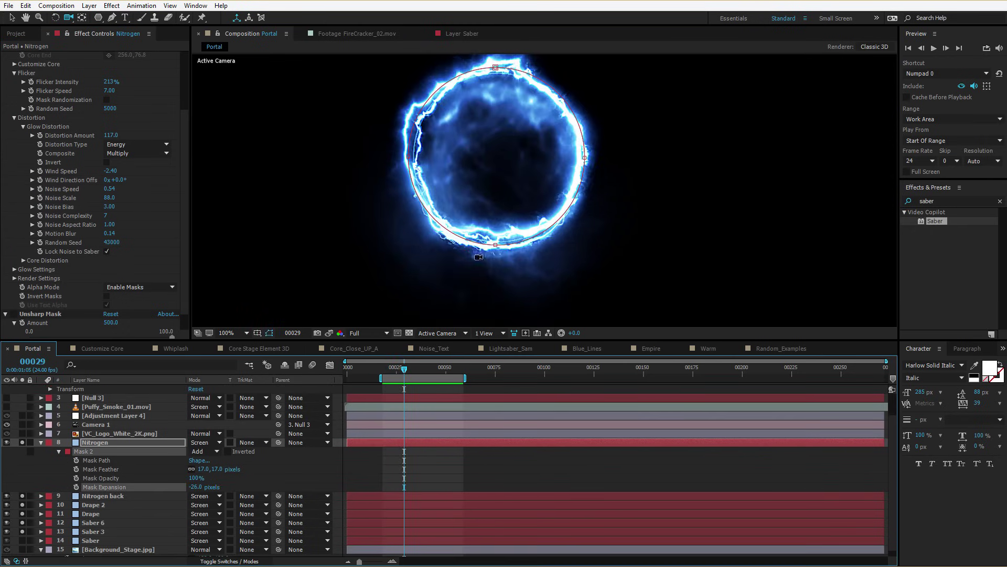
# Isolate the Drape 2 layer in the Portal composition with the view reduced to 50%.
pyautogui.click(417, 449)
pyautogui.scroll(-2, 465, 276)
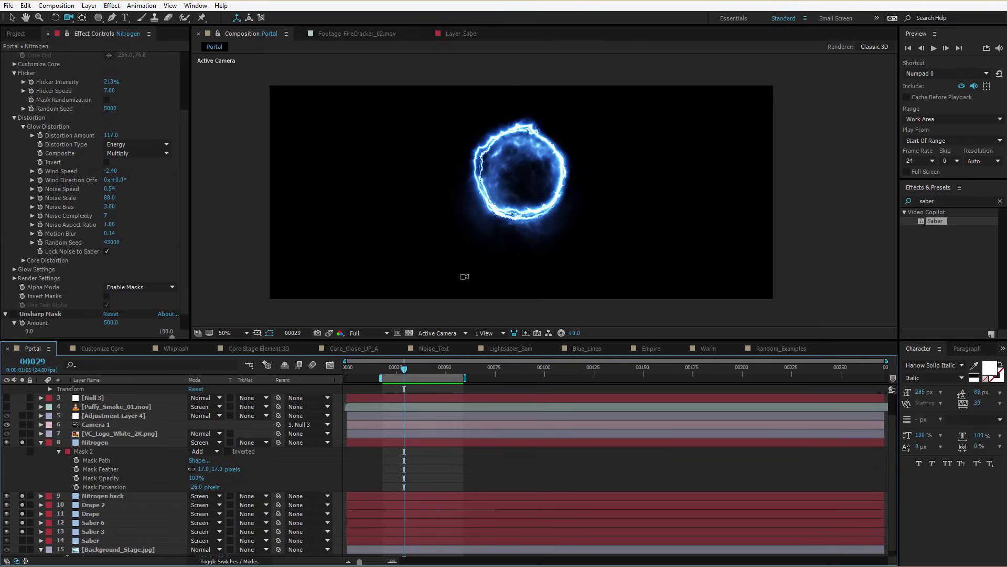
pyautogui.click(97, 505)
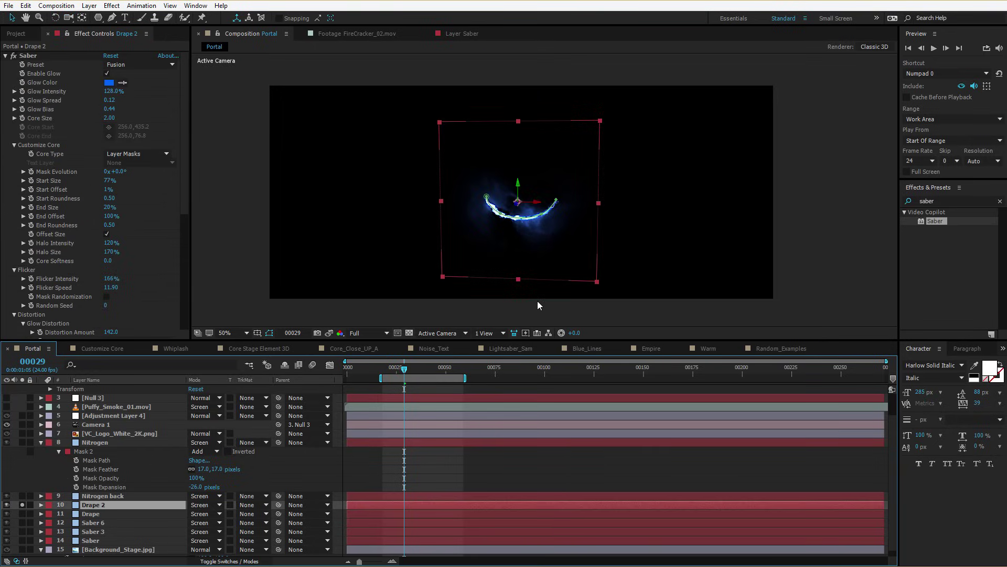
# Examine the isolated Drape 2 layer's mask path and its energy arc at frame 37.
pyautogui.scroll(2, 463, 209)
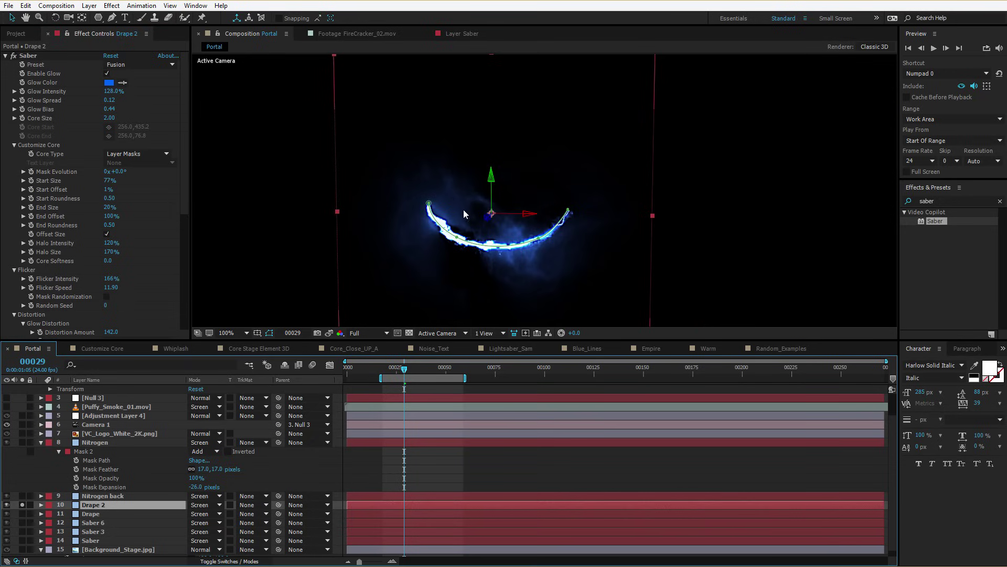
pyautogui.click(430, 203)
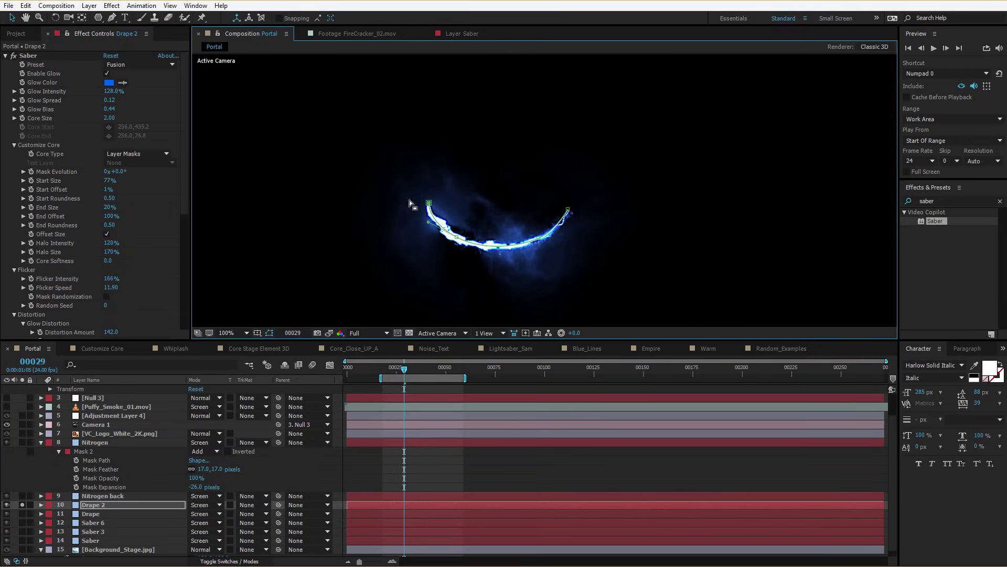
pyautogui.moveTo(419, 371)
pyautogui.mouseDown()
pyautogui.moveTo(434, 370)
pyautogui.moveTo(420, 370)
pyautogui.mouseUp()
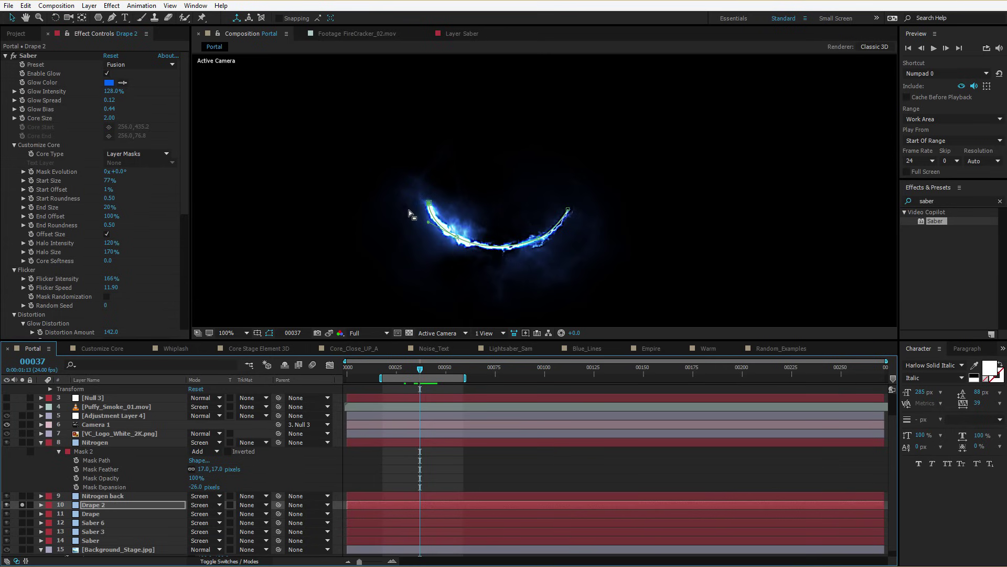
# Turn off Drape 2's solo and raise its Saber Glow Intensity to 218% to see it within the full portal.
pyautogui.click(23, 505)
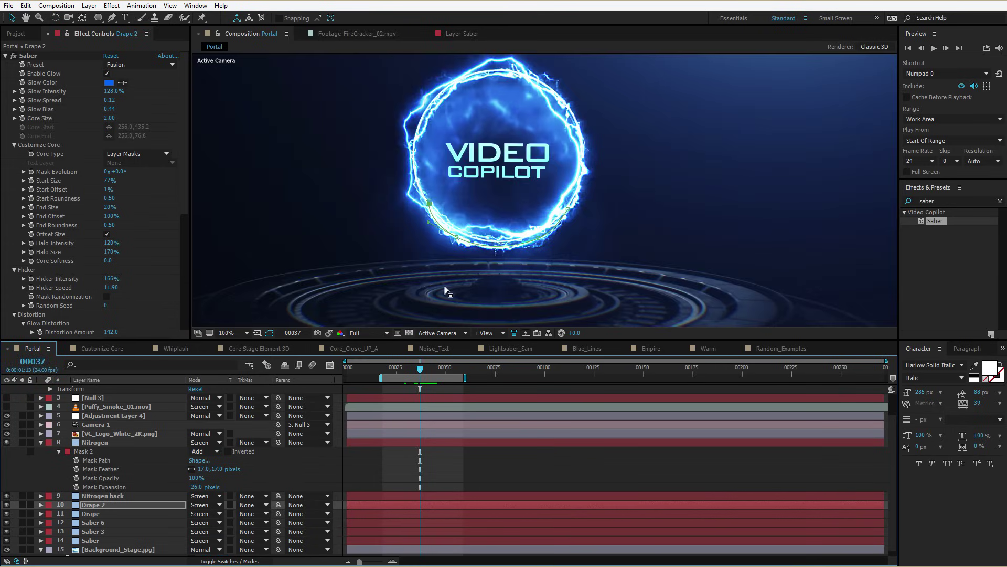
pyautogui.moveTo(111, 91); pyautogui.dragTo(123, 87)
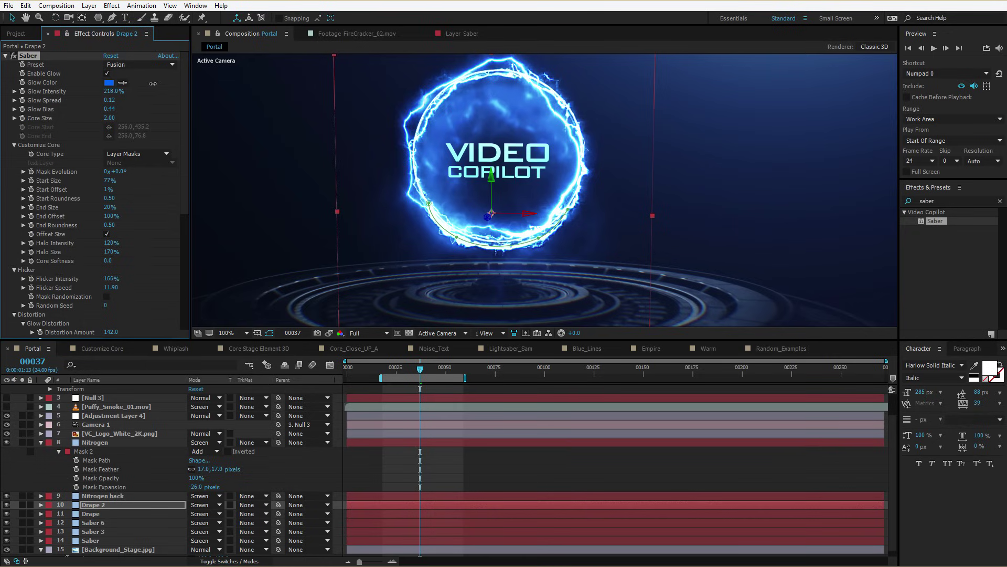
pyautogui.press('space')
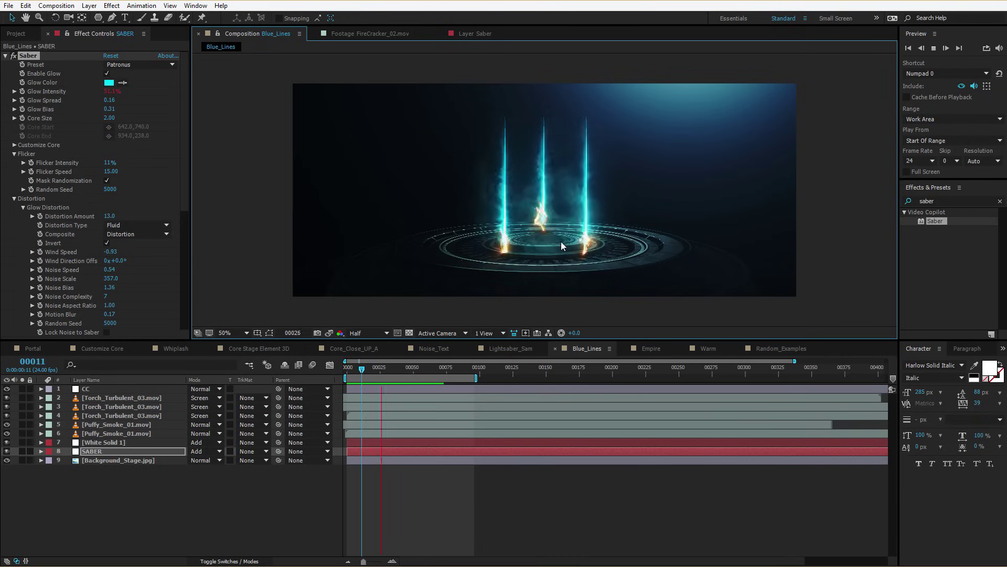
# In the Blue_Lines composition, preview the two Puffy_Smoke_01.mov layers soloed, and restore the full composite.
pyautogui.click(75, 400)
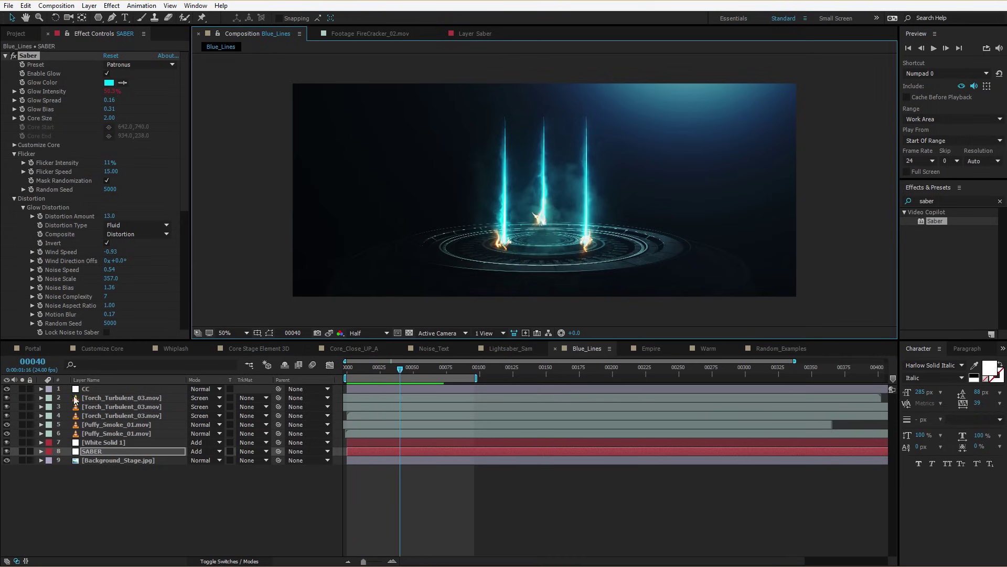
pyautogui.click(24, 427)
pyautogui.click(23, 430)
pyautogui.press('space')
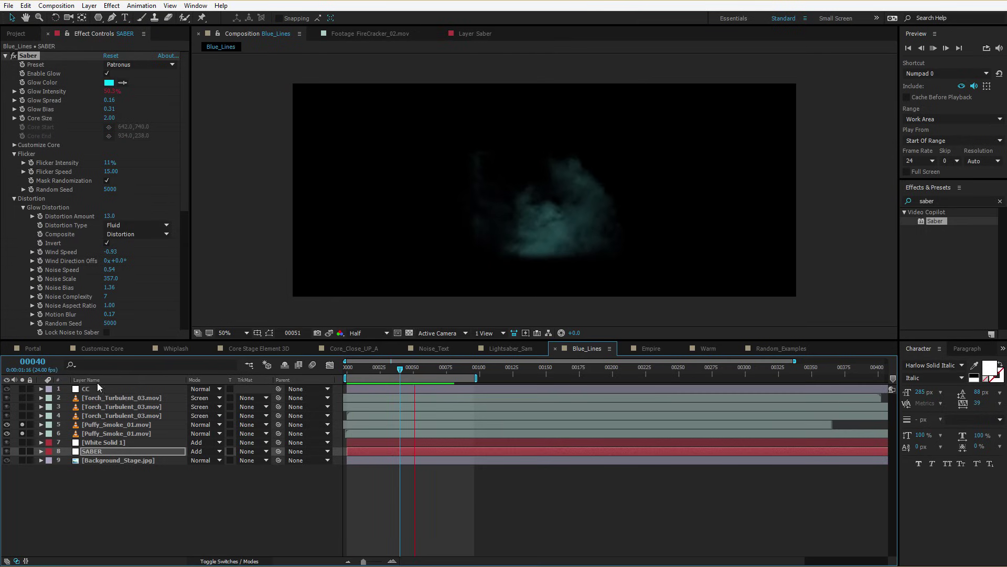
pyautogui.click(24, 430)
pyautogui.click(22, 424)
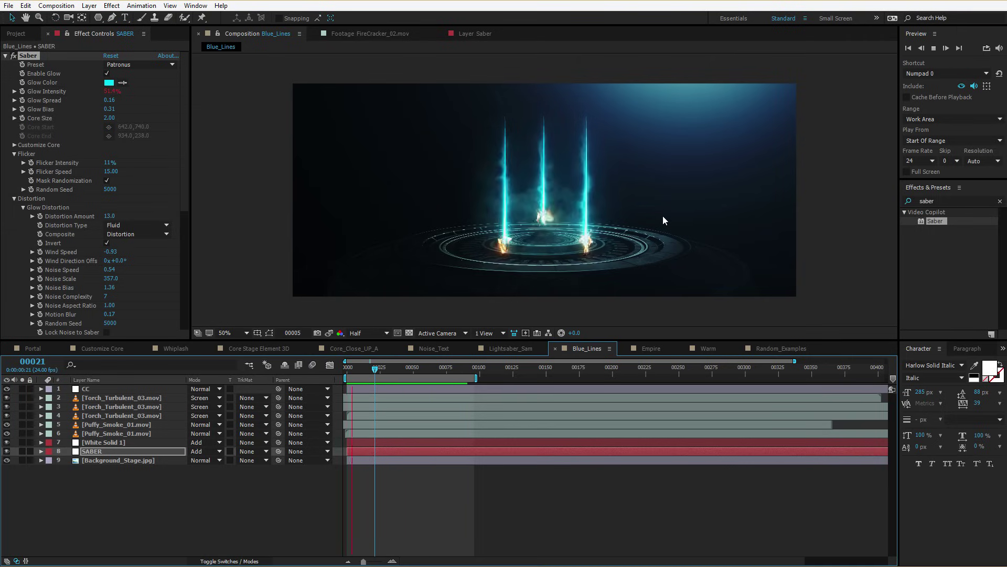
pyautogui.press('space')
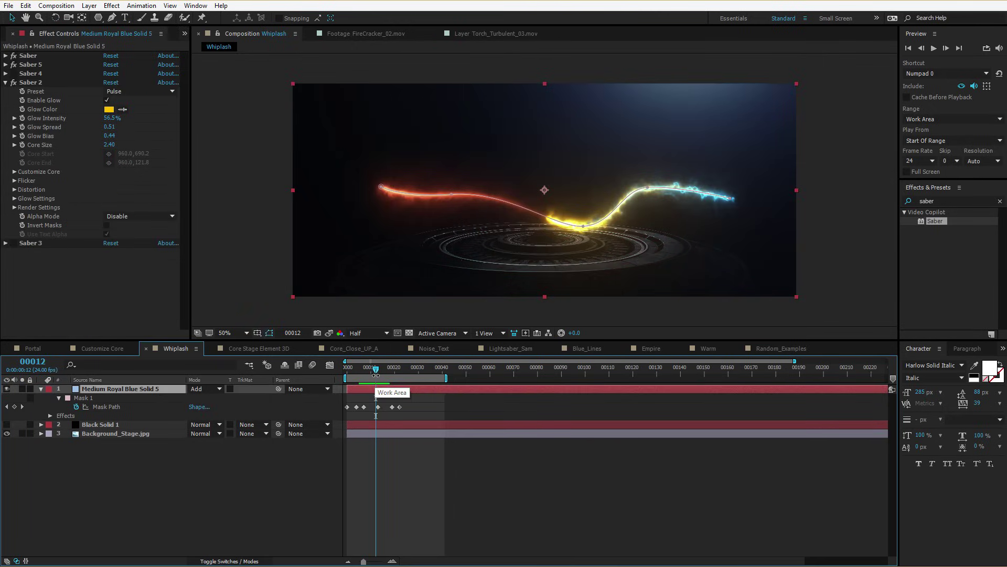
# In the Whiplash composition, apply CC Force Motion Blur to the Medium Royal Blue Solid 5 layer below its Saber effects.
pyautogui.moveTo(375, 373); pyautogui.dragTo(382, 373)
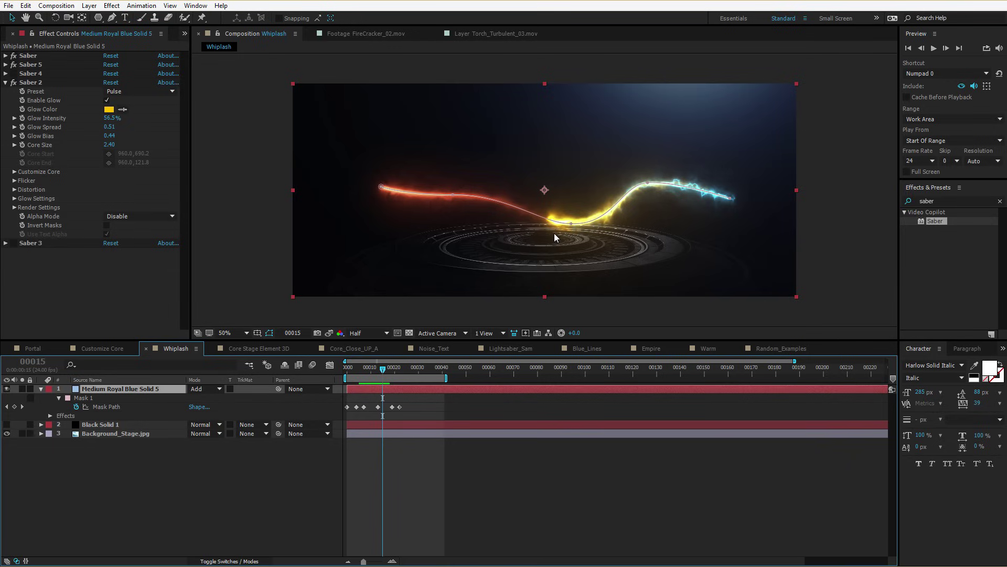
pyautogui.hotkey('ctrl', '5')
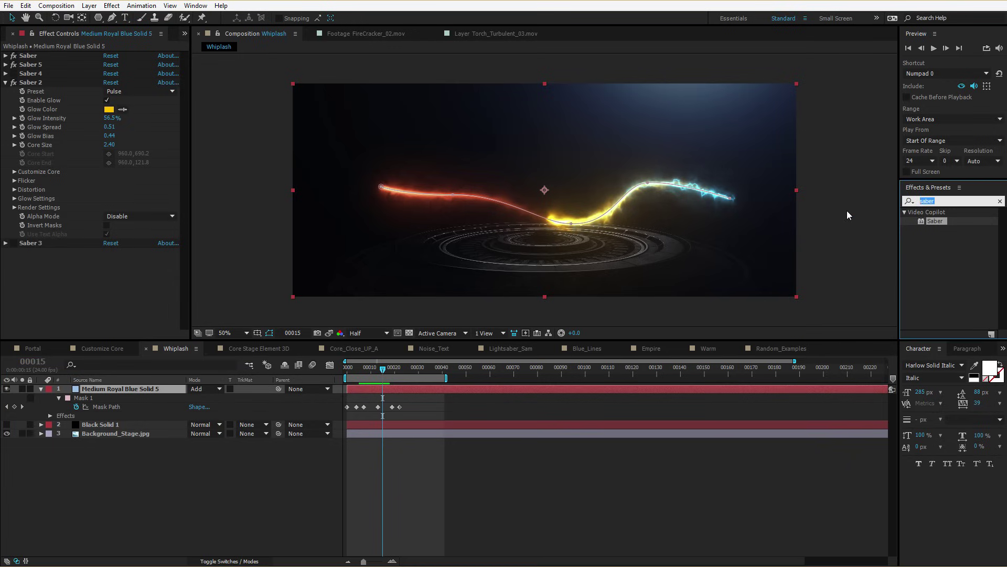
pyautogui.write('forc')
pyautogui.click(944, 221)
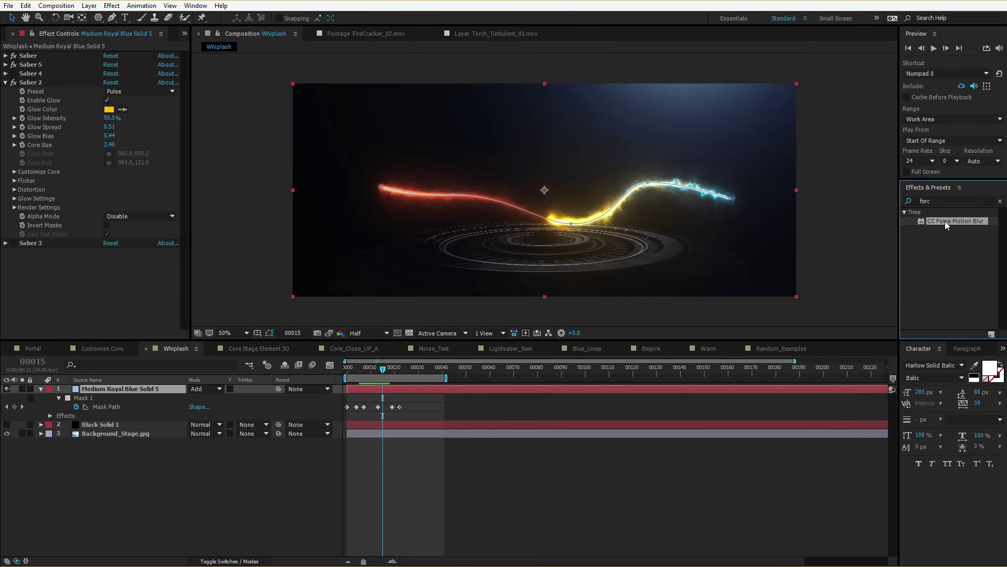
pyautogui.moveTo(945, 222); pyautogui.dragTo(88, 283)
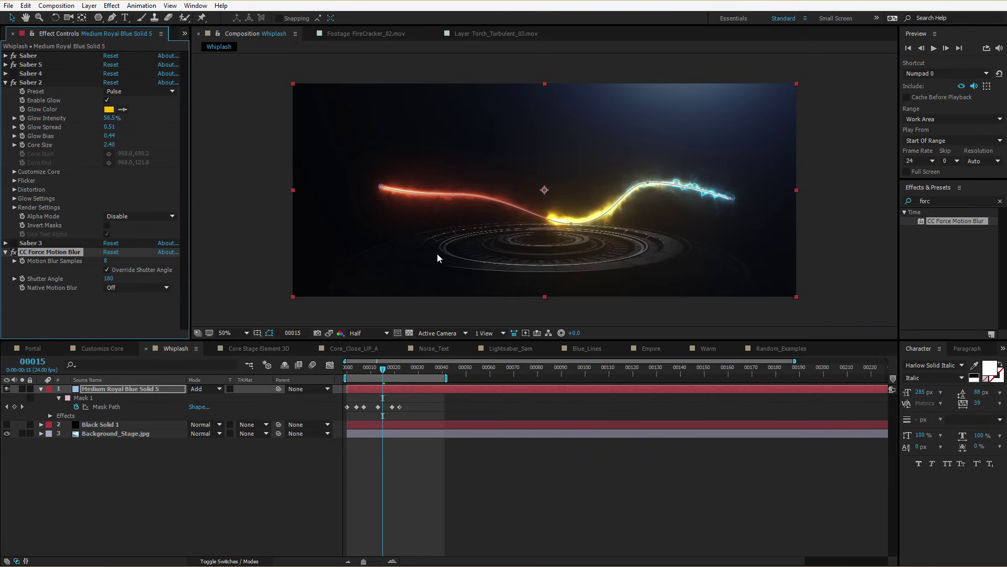
# Set the Whiplash work area from frame 7 to frame 23 and preview the motion-blurred whip.
pyautogui.press('.')
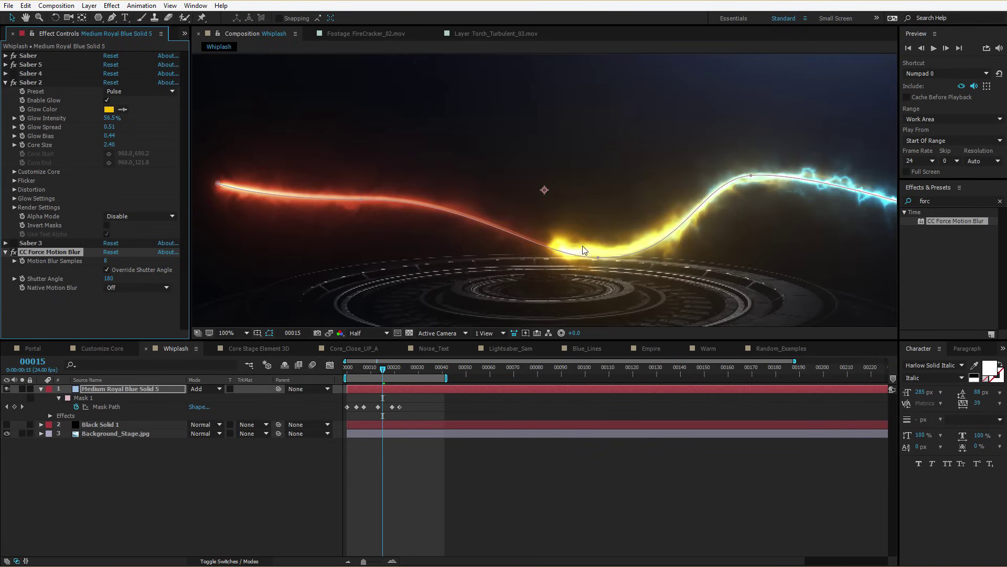
pyautogui.click(364, 367)
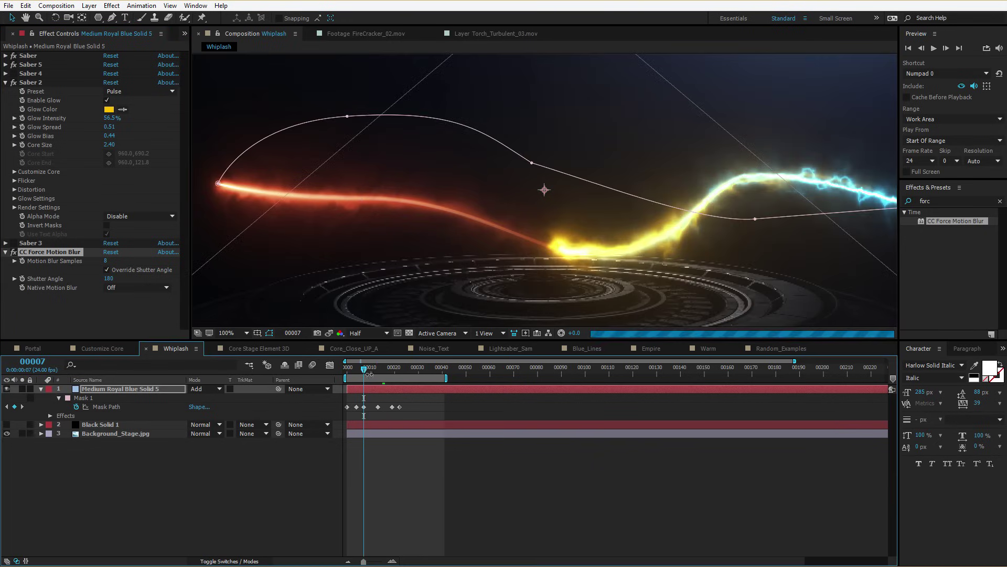
pyautogui.press('b')
pyautogui.click(401, 363)
pyautogui.press('n')
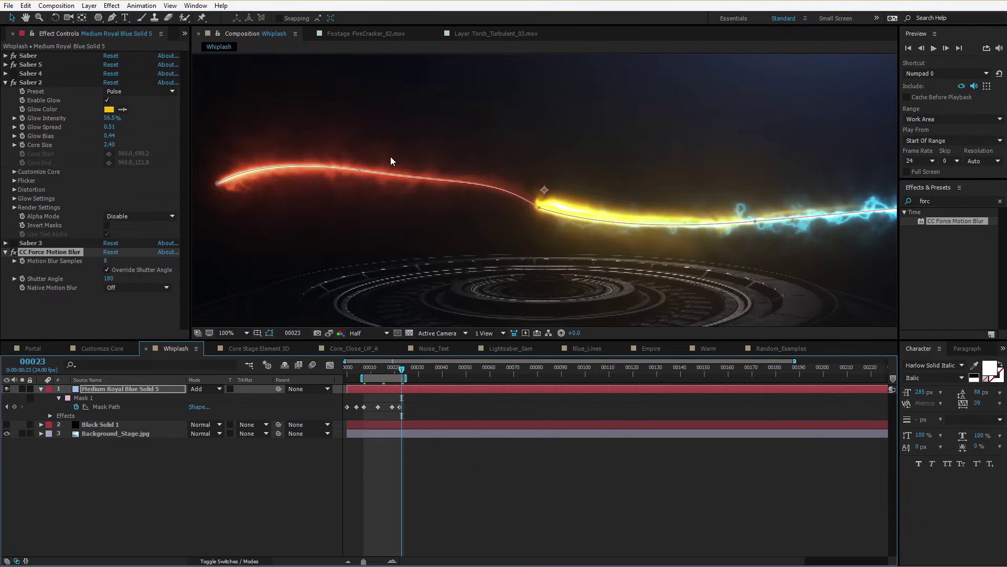
pyautogui.press('KP_0')
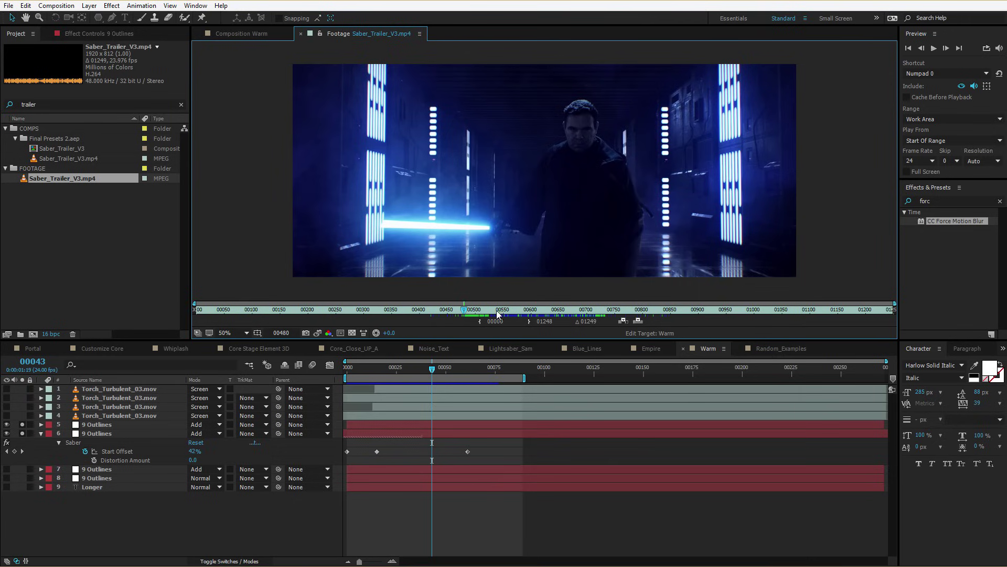
# Switch from the trailer footage to the Lightsaber_Sam composition and go to frame 578 of the fighting shot.
pyautogui.moveTo(467, 313)
pyautogui.mouseDown()
pyautogui.moveTo(478, 314)
pyautogui.moveTo(466, 313)
pyautogui.mouseUp()
pyautogui.click(519, 348)
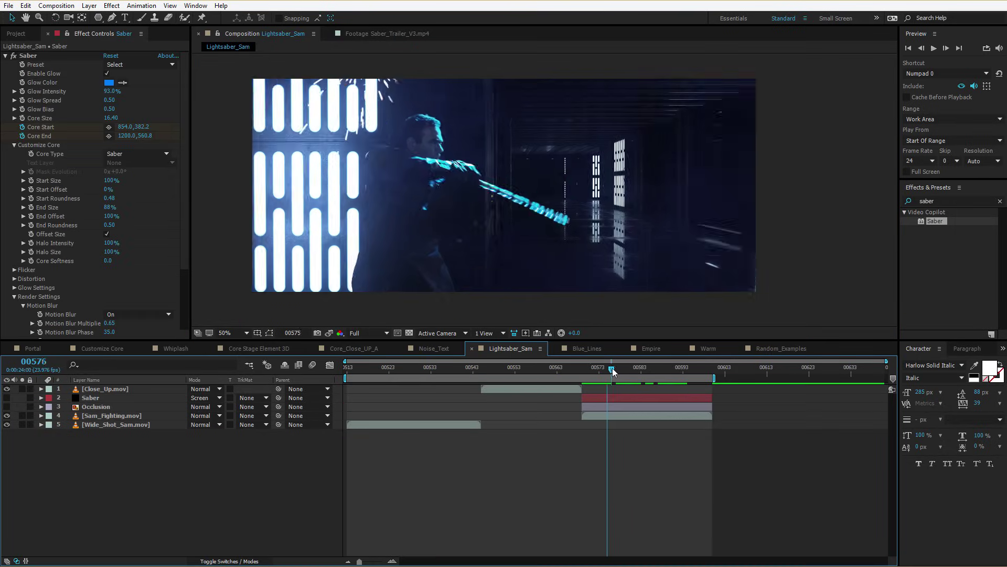
pyautogui.moveTo(612, 367); pyautogui.dragTo(618, 396)
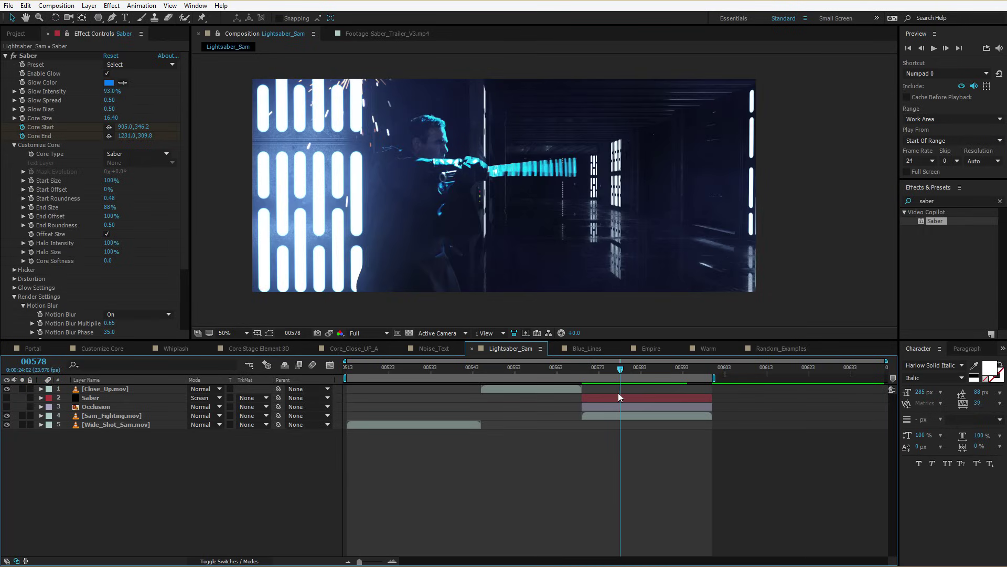
# Add a white solid at composition size to Lightsaber_Sam and apply the Saber effect to it.
pyautogui.click(89, 5)
pyautogui.moveTo(87, 16)
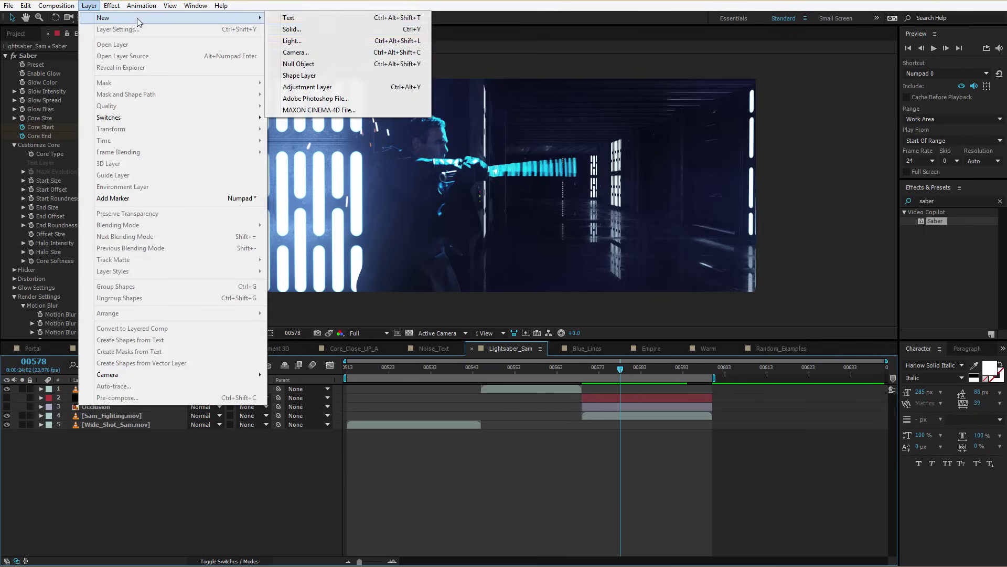
pyautogui.click(294, 29)
pyautogui.click(503, 322)
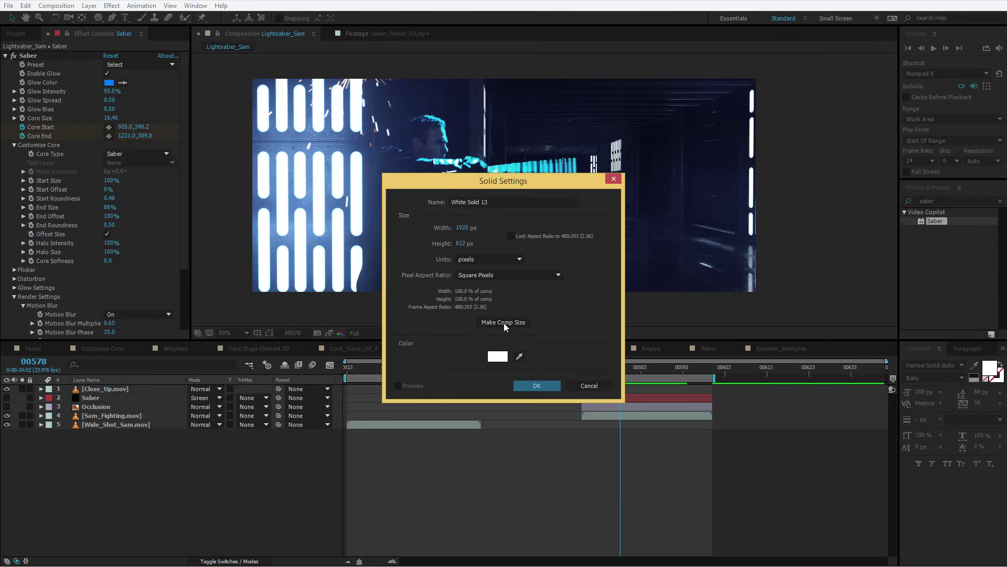
pyautogui.click(536, 385)
pyautogui.moveTo(940, 221); pyautogui.dragTo(558, 200)
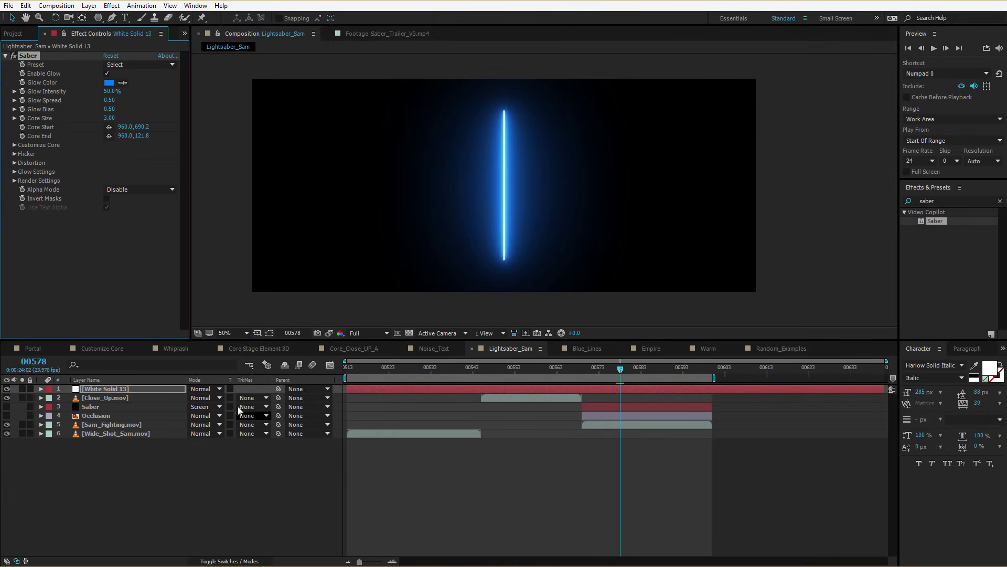
# Set the white solid's blending mode to Screen and show the Saber effect's core points over the footage.
pyautogui.click(210, 390)
pyautogui.click(242, 266)
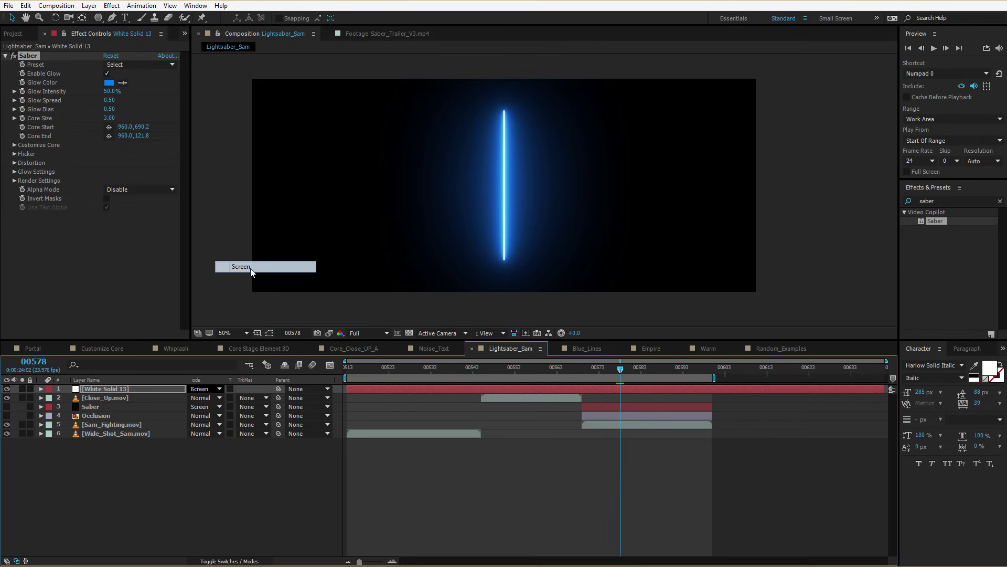
pyautogui.click(24, 56)
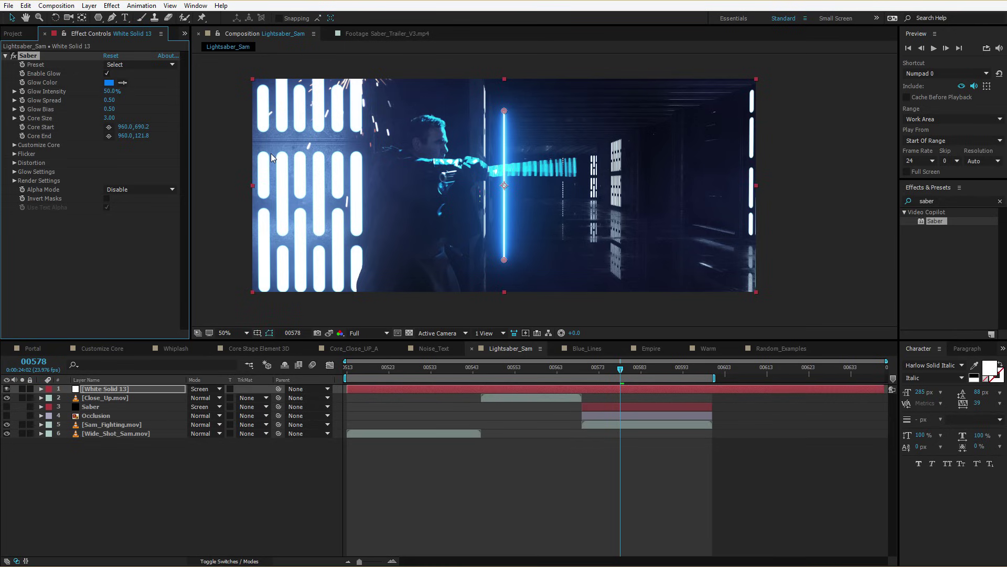
# At frame 578, place Core Start at the hilt, about 902, 346, and Core End at the blade tip, about 1224, 316.
pyautogui.moveTo(504, 260); pyautogui.dragTo(489, 171)
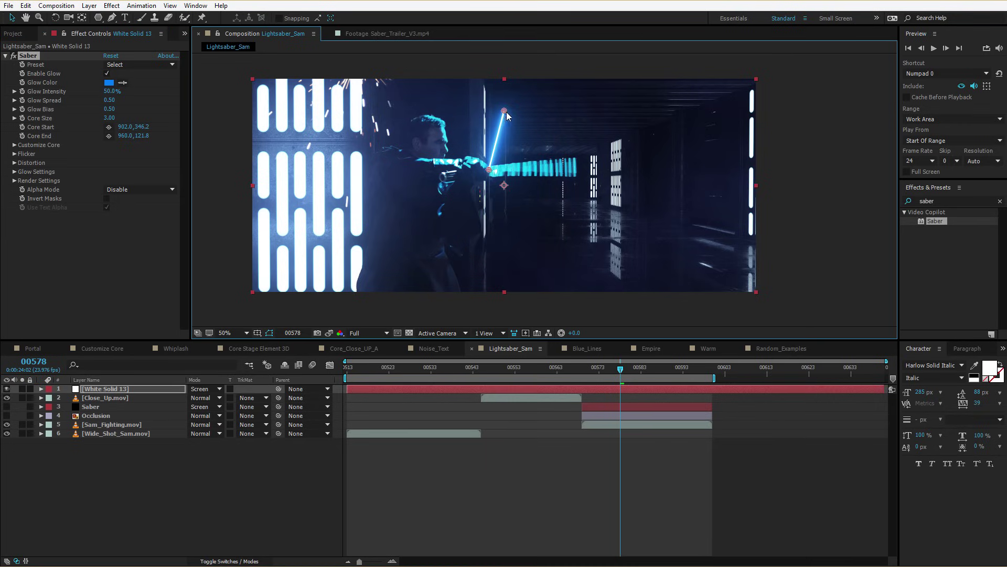
pyautogui.moveTo(504, 111); pyautogui.dragTo(573, 161)
pyautogui.press('.')
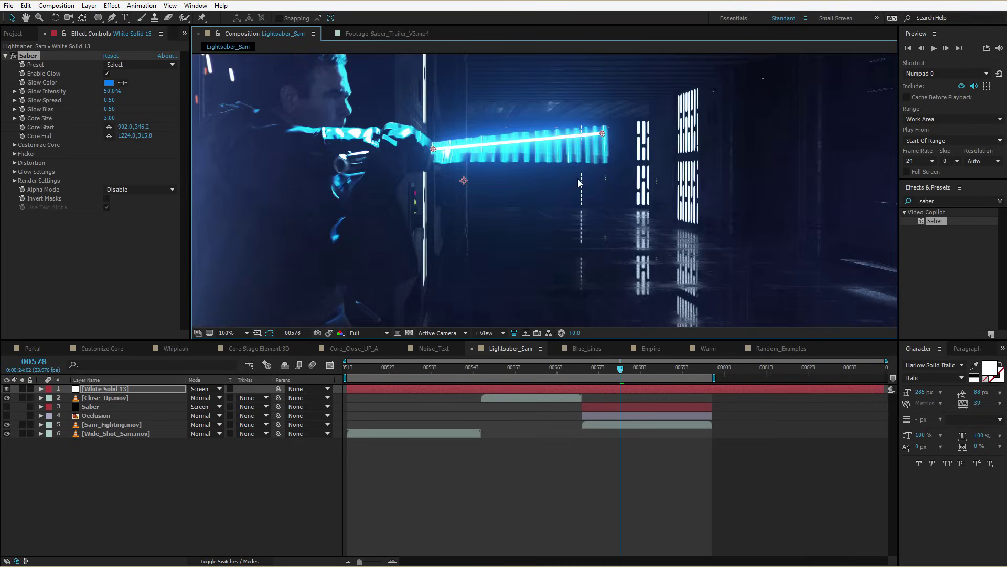
# At frame 577, align Core Start with the hilt at about 903, 386 and Core End with the tip at about 1242, 432.
pyautogui.click(617, 371)
pyautogui.press('pagedown')
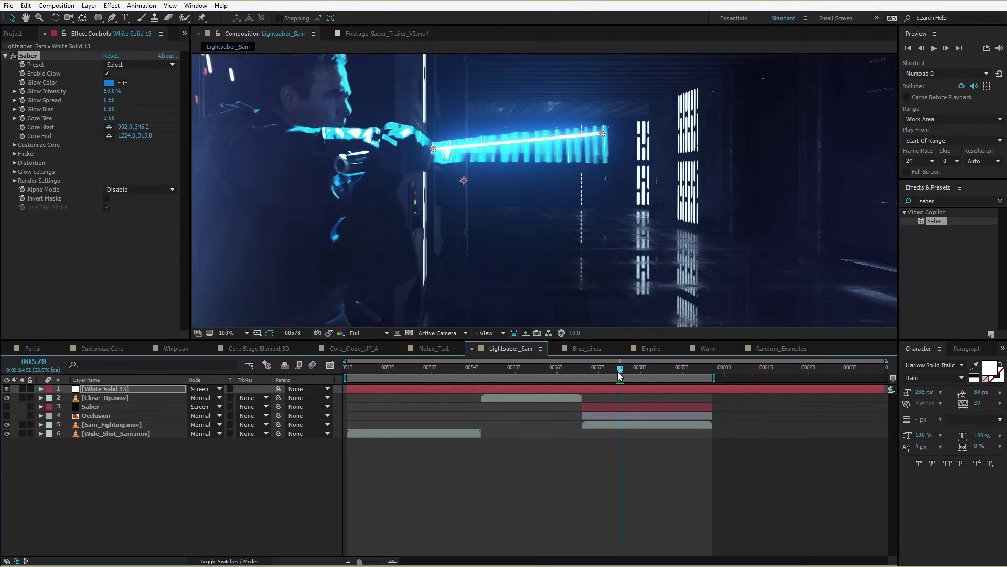
pyautogui.press('pageup')
pyautogui.press('pageup')
pyautogui.press('pagedown')
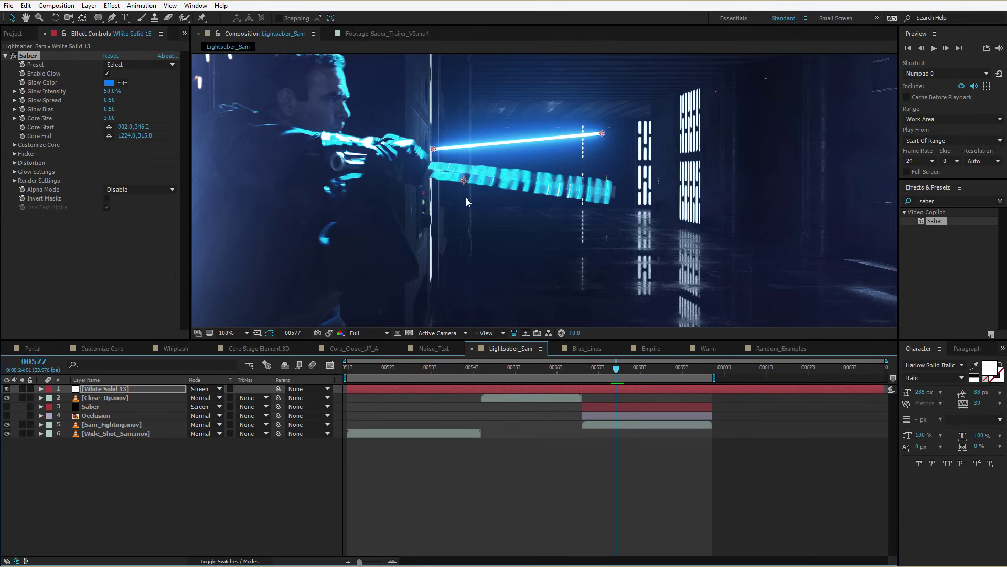
pyautogui.moveTo(433, 149); pyautogui.dragTo(434, 172)
pyautogui.moveTo(602, 134); pyautogui.dragTo(611, 195)
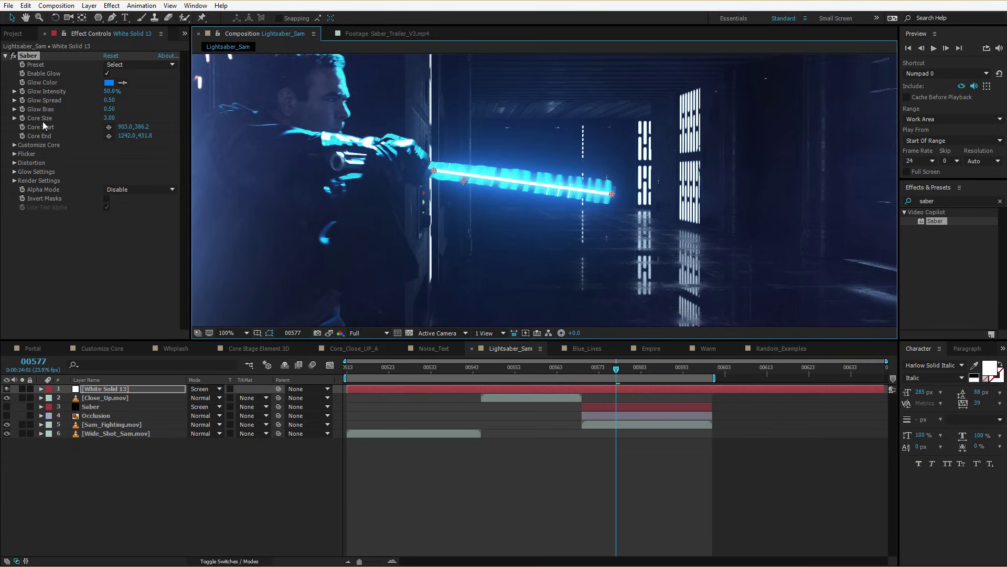
# Shape the saber blade with Core Size 19.50, Start Roundness 0.48 and End Size 69%.
pyautogui.moveTo(110, 118); pyautogui.dragTo(176, 118)
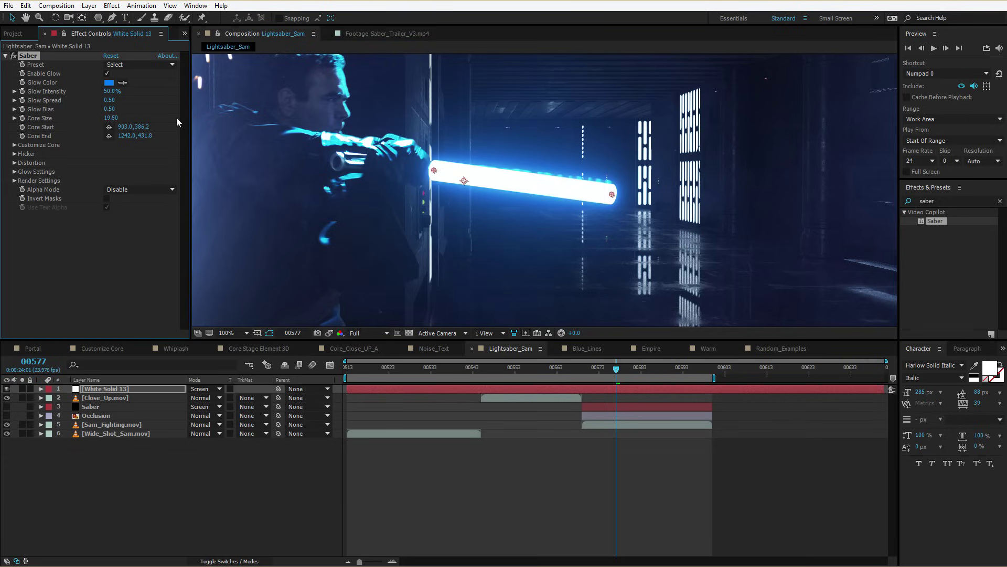
pyautogui.click(14, 145)
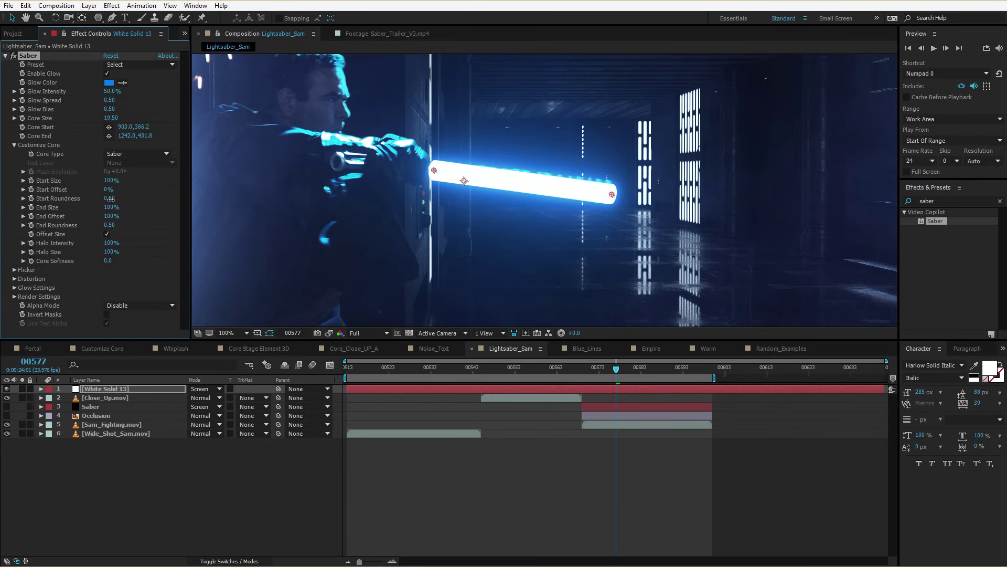
pyautogui.moveTo(110, 199); pyautogui.dragTo(51, 213)
pyautogui.moveTo(612, 194); pyautogui.dragTo(610, 192)
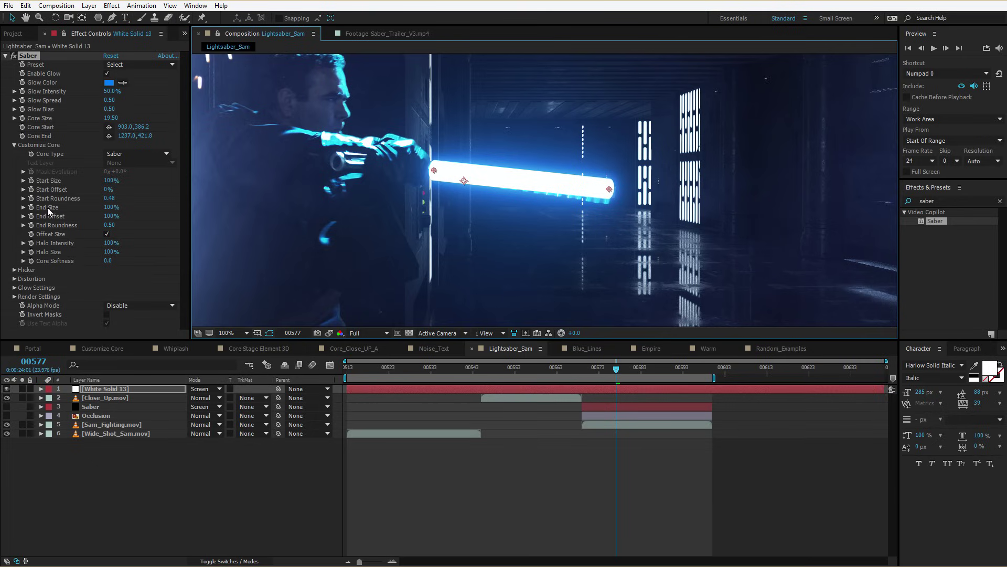
pyautogui.moveTo(107, 209); pyautogui.dragTo(94, 212)
# Move Core End to about 1238, 415 and enable keyframing for both Core Start and Core End at frame 577.
pyautogui.moveTo(609, 191); pyautogui.dragTo(610, 186)
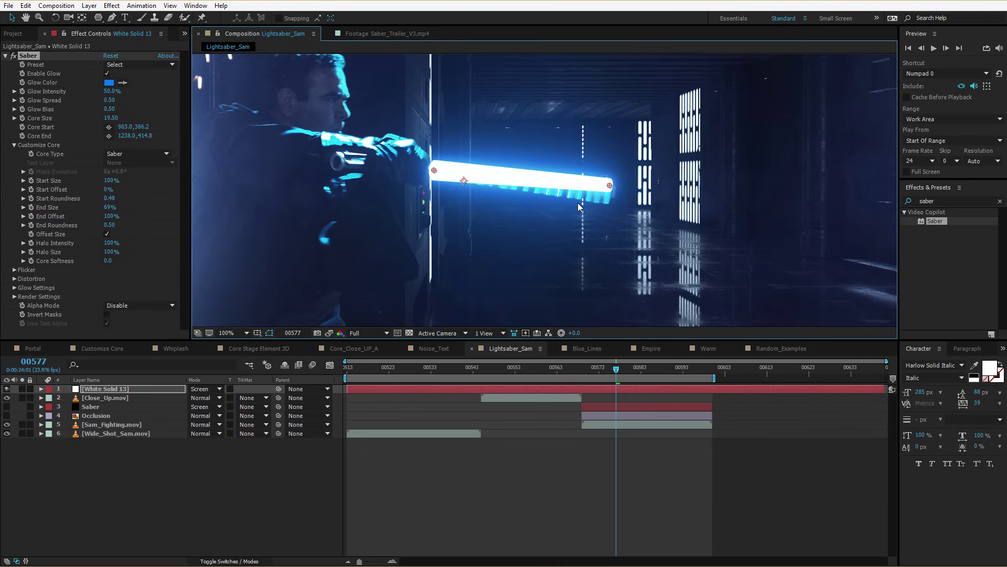
pyautogui.click(31, 127)
pyautogui.keyDown('shift'); pyautogui.click(32, 136); pyautogui.keyUp('shift')
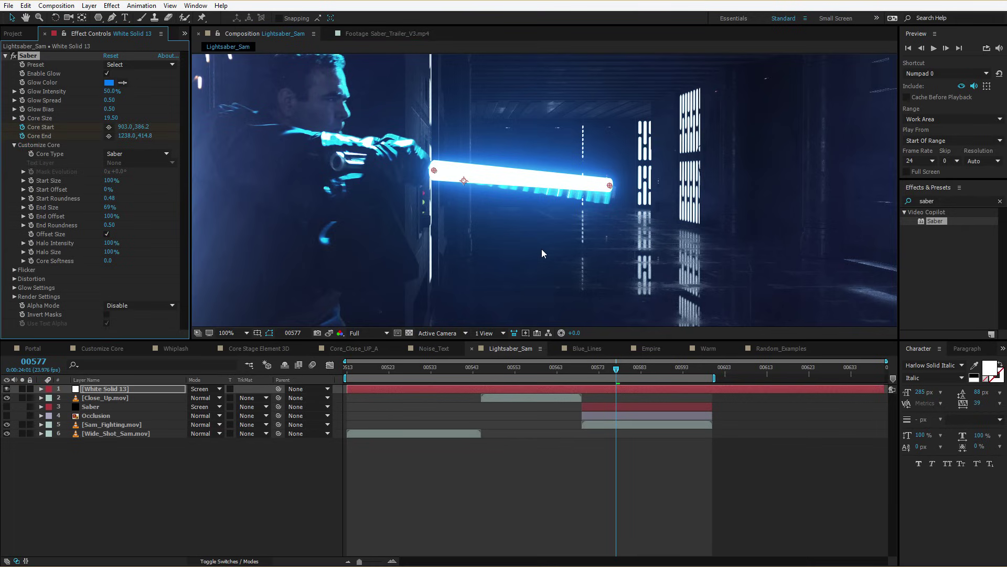
# At frame 578, realign the blade with Core Start at about 905, 348 and Core End at about 1231, 313.
pyautogui.click(603, 471)
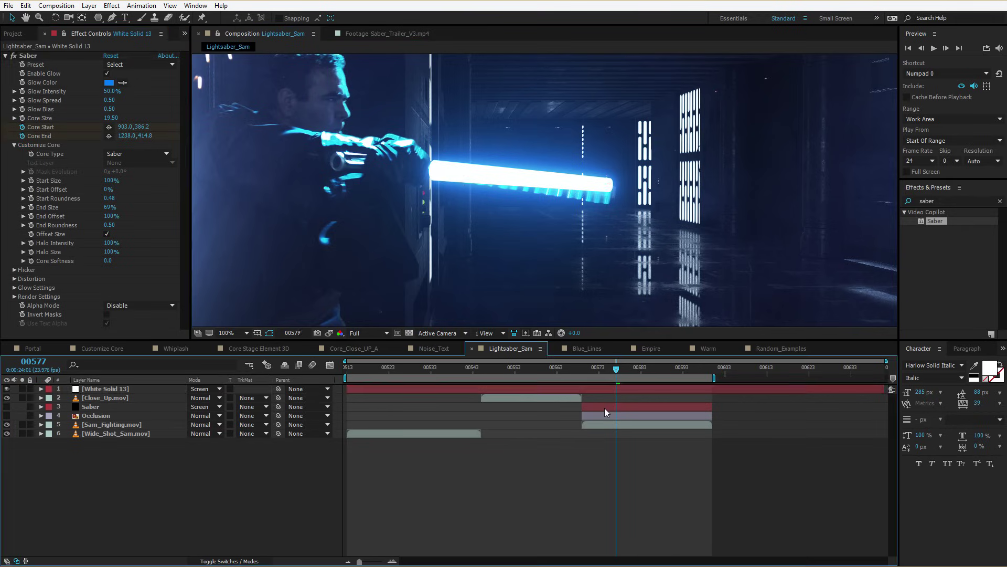
pyautogui.press('pagedown')
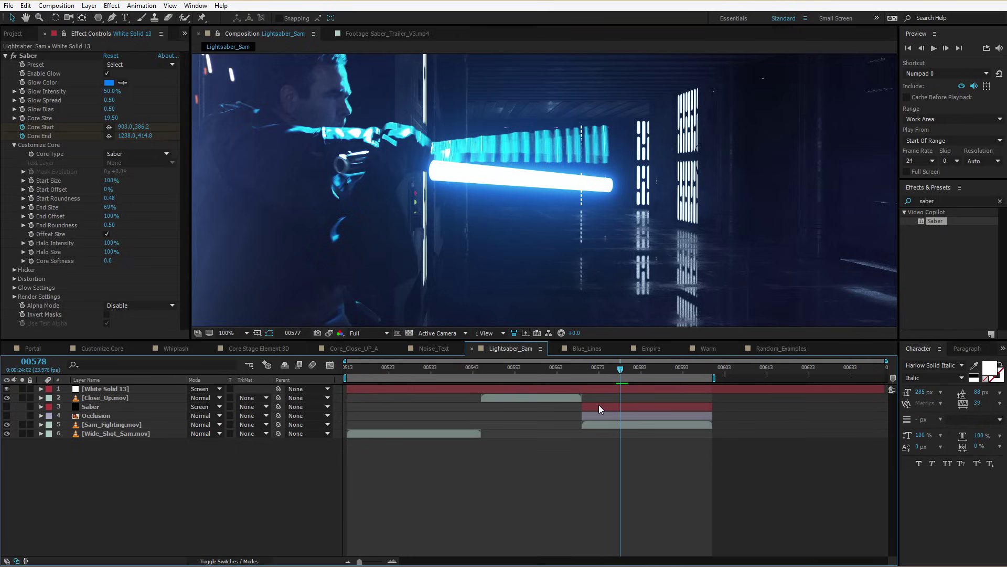
pyautogui.press('pageup')
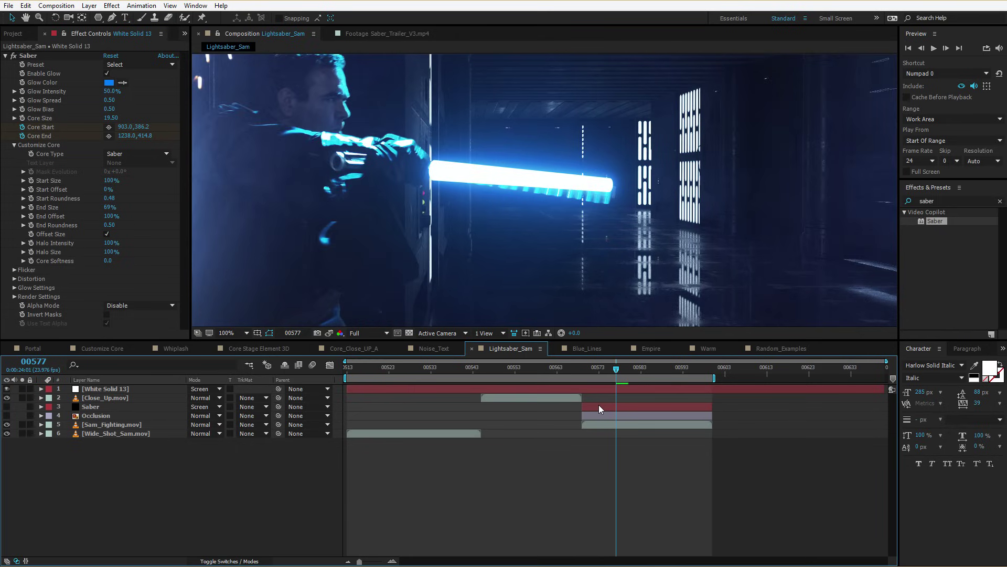
pyautogui.press('pagedown')
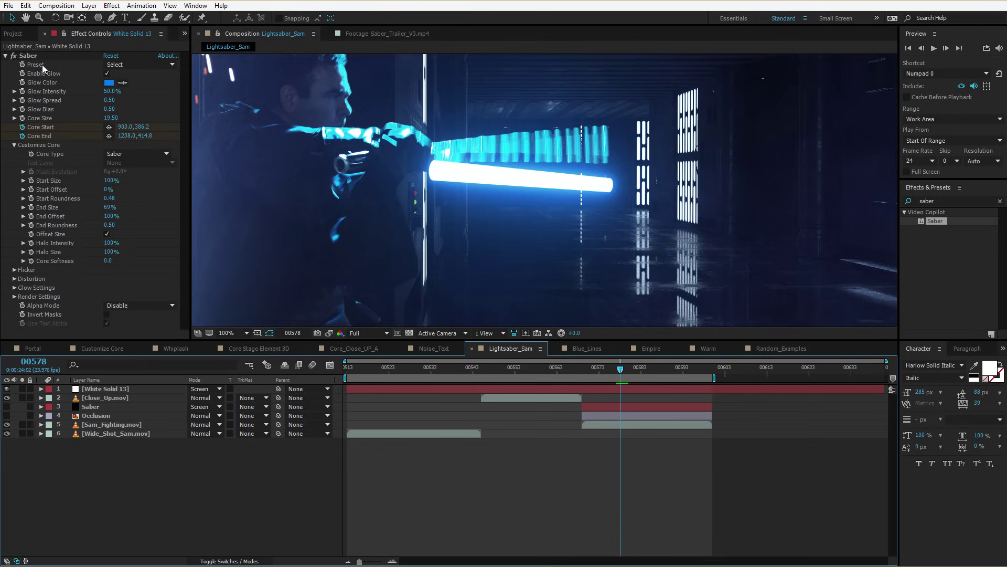
pyautogui.click(28, 56)
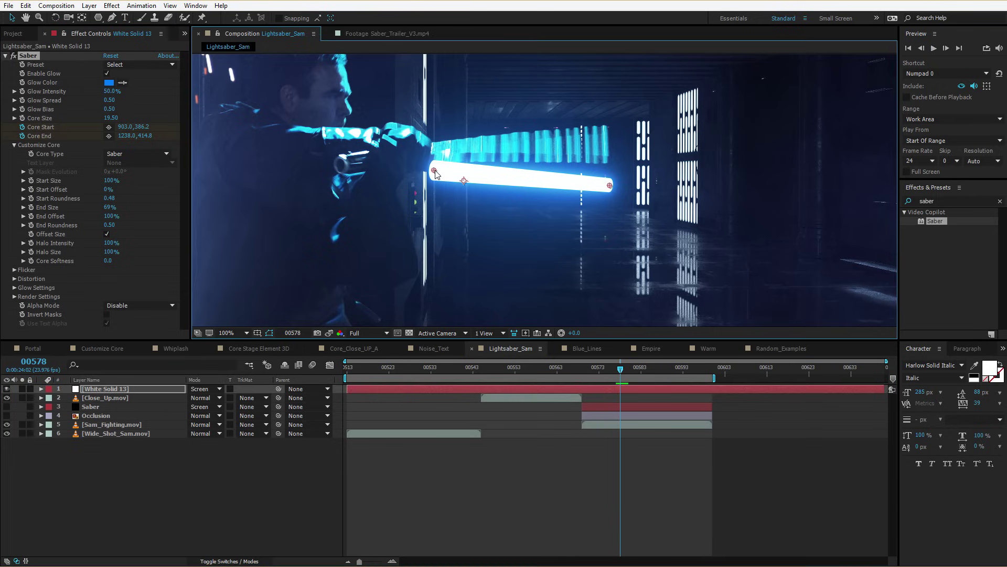
pyautogui.moveTo(435, 171); pyautogui.dragTo(435, 154)
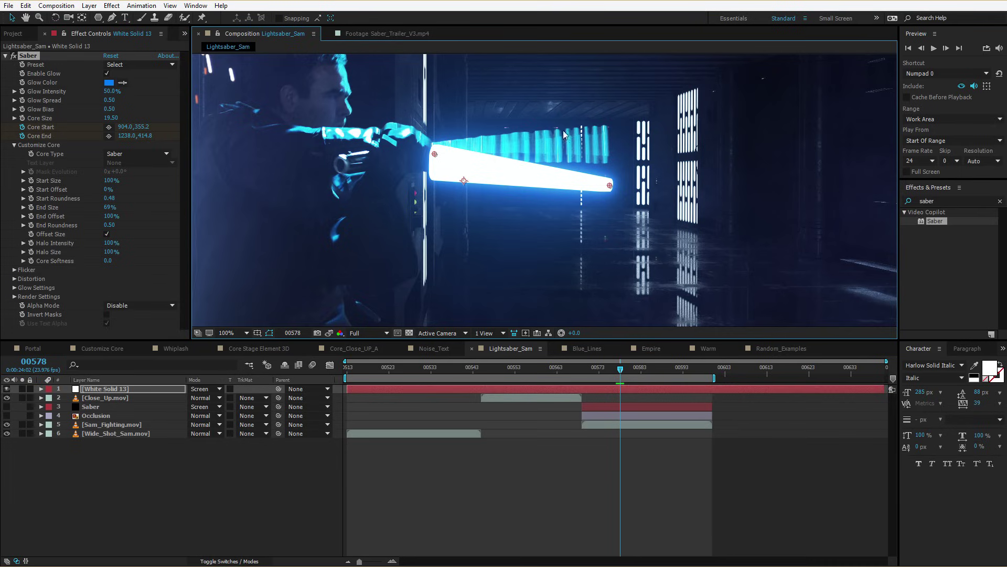
pyautogui.moveTo(609, 185); pyautogui.dragTo(606, 131)
pyautogui.moveTo(435, 155); pyautogui.dragTo(436, 151)
# At frame 579, place Core End at the blade tip, about 1212, 147, and Core Start at about 903, 292.
pyautogui.press('pagedown')
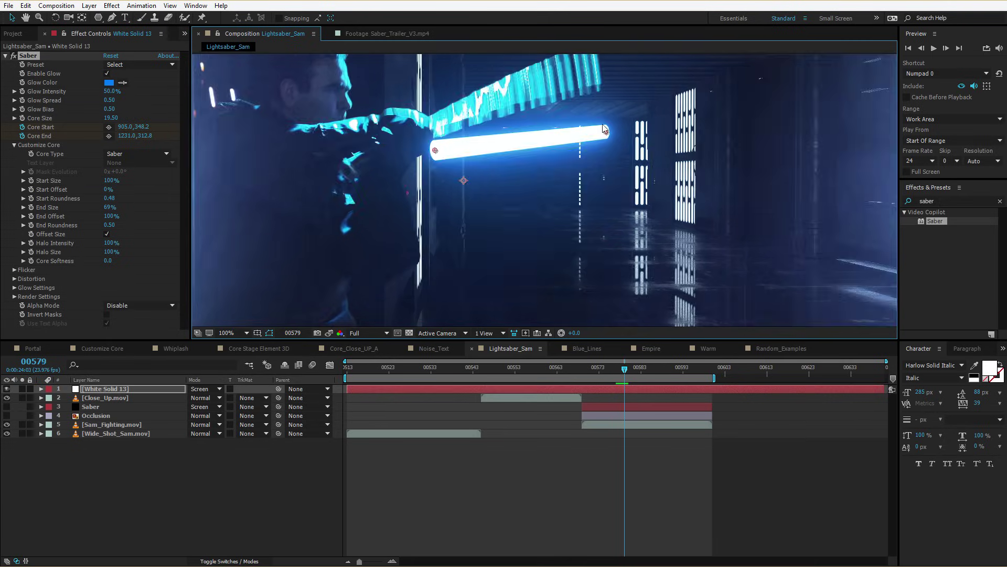
pyautogui.moveTo(606, 132)
pyautogui.mouseDown()
pyautogui.moveTo(616, 239)
pyautogui.moveTo(606, 150)
pyautogui.mouseUp()
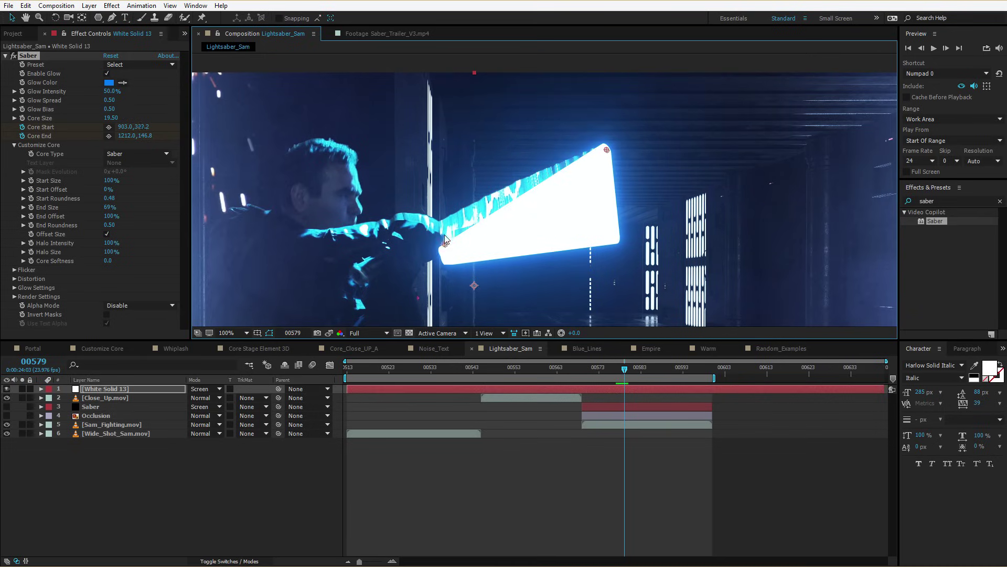
pyautogui.moveTo(445, 235); pyautogui.dragTo(445, 227)
# At frame 580, disable the saber's glow and place Core Start at about 903, 245 and Core End above the frame at about 1150, -76.
pyautogui.press('pagedown')
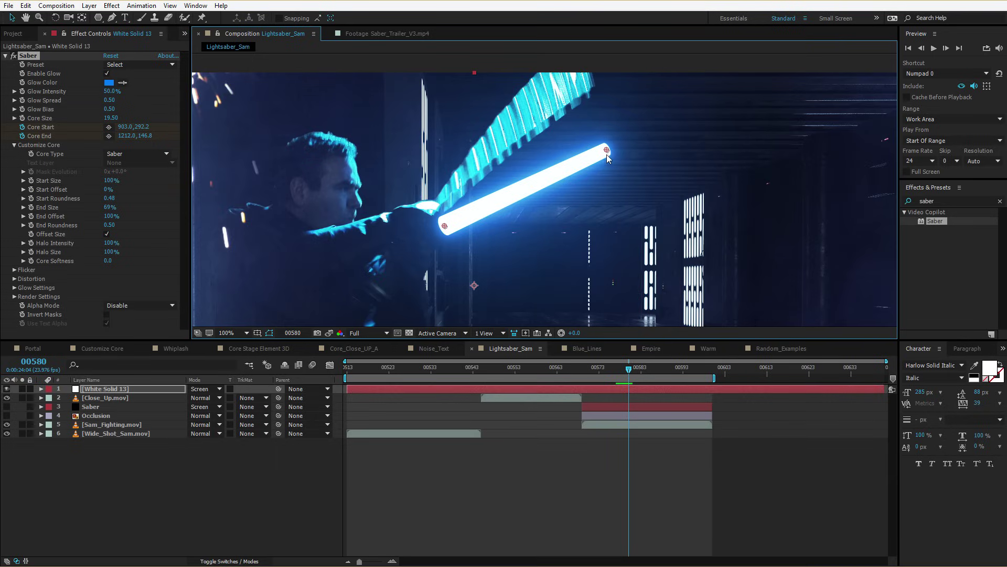
pyautogui.moveTo(607, 150); pyautogui.dragTo(581, 43)
pyautogui.moveTo(445, 226); pyautogui.dragTo(445, 202)
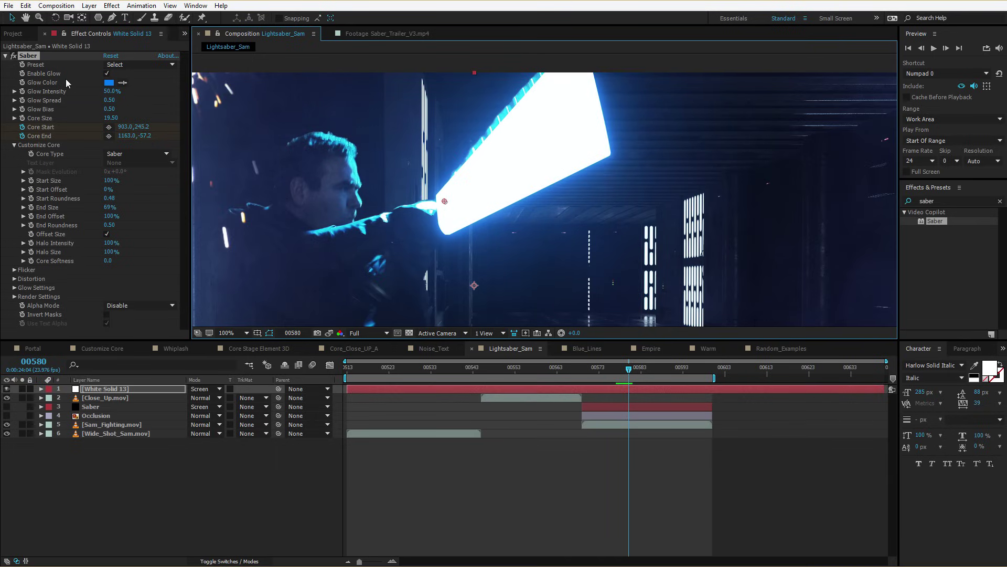
pyautogui.click(107, 74)
pyautogui.scroll(3, 577, 111)
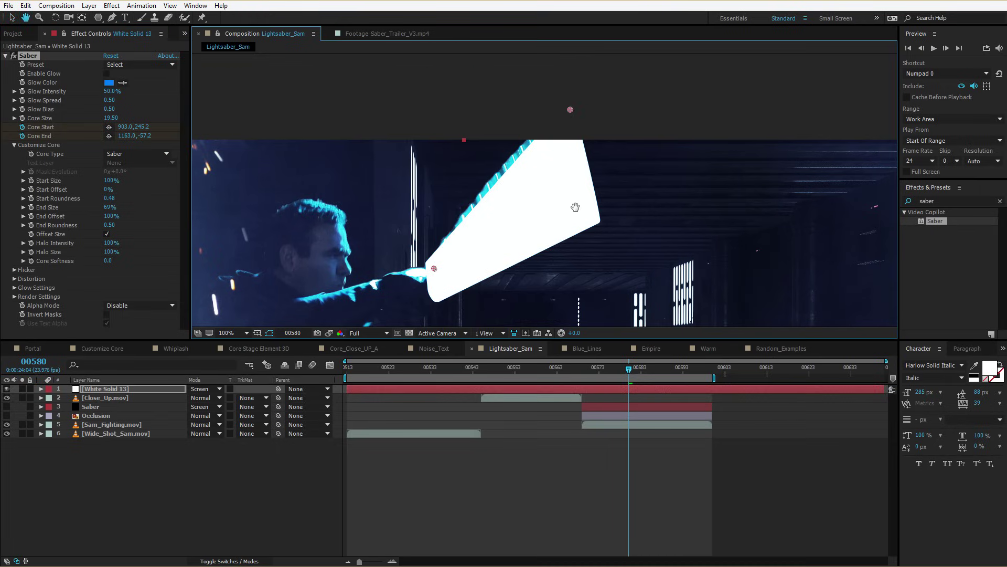
pyautogui.moveTo(570, 109); pyautogui.dragTo(564, 99)
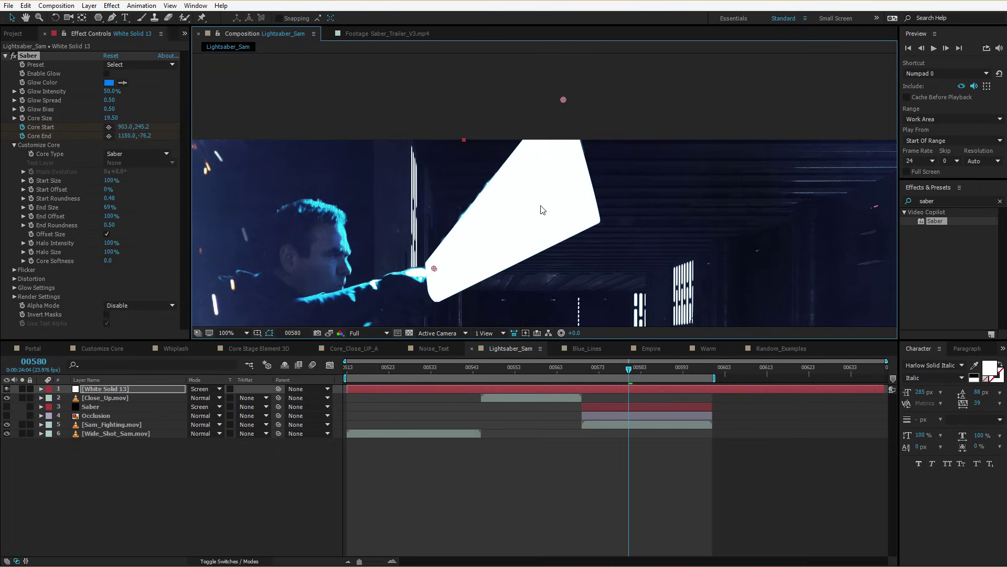
# At frame 581, place Core End at about 1024, -158 and Core Start at about 905, 207, checking the neighbouring frames.
pyautogui.press('pagedown')
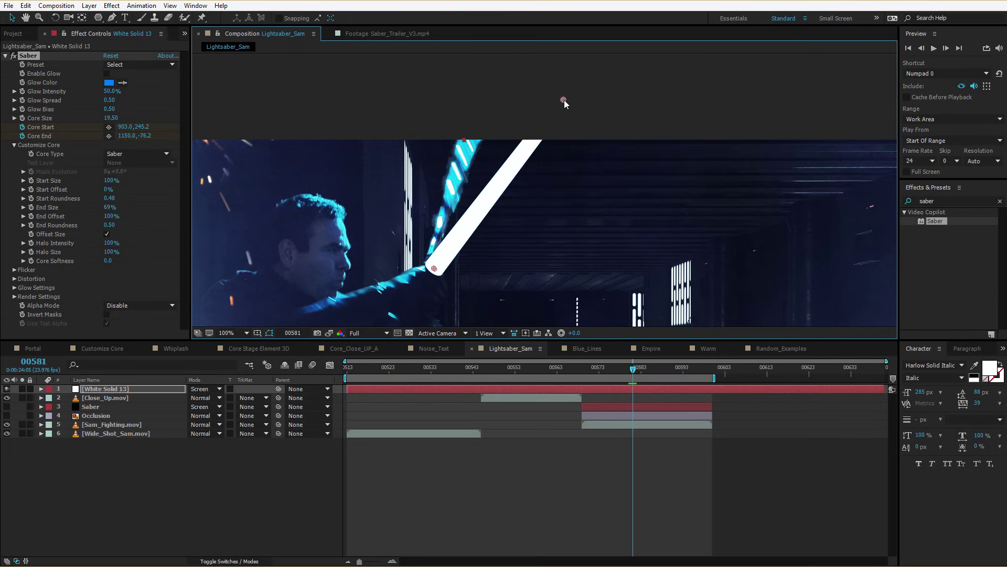
pyautogui.moveTo(564, 99); pyautogui.dragTo(497, 57)
pyautogui.moveTo(434, 268); pyautogui.dragTo(453, 231)
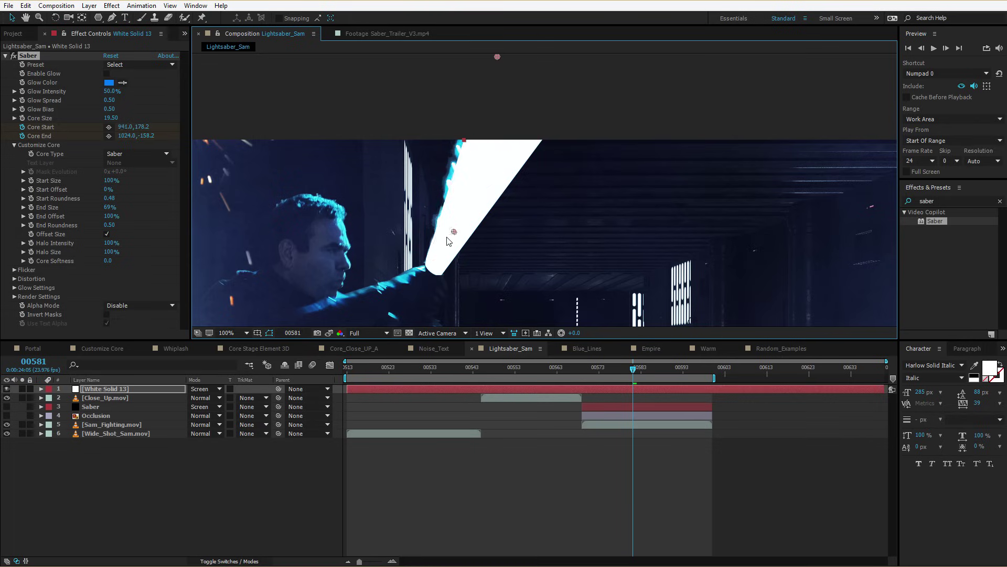
pyautogui.press('pageup')
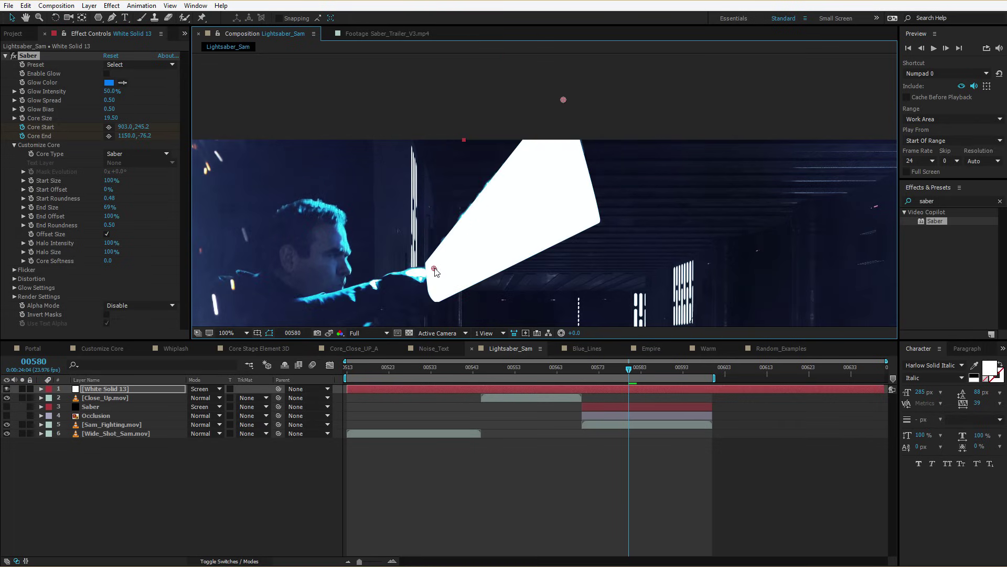
pyautogui.moveTo(435, 269); pyautogui.dragTo(441, 291)
pyautogui.press('pageup')
pyautogui.press('pagedown')
pyautogui.press('pagedown')
# At frame 582, move Core Start to the hilt at about 931, 240 and Core End to about 930, -162.
pyautogui.press('pagedown')
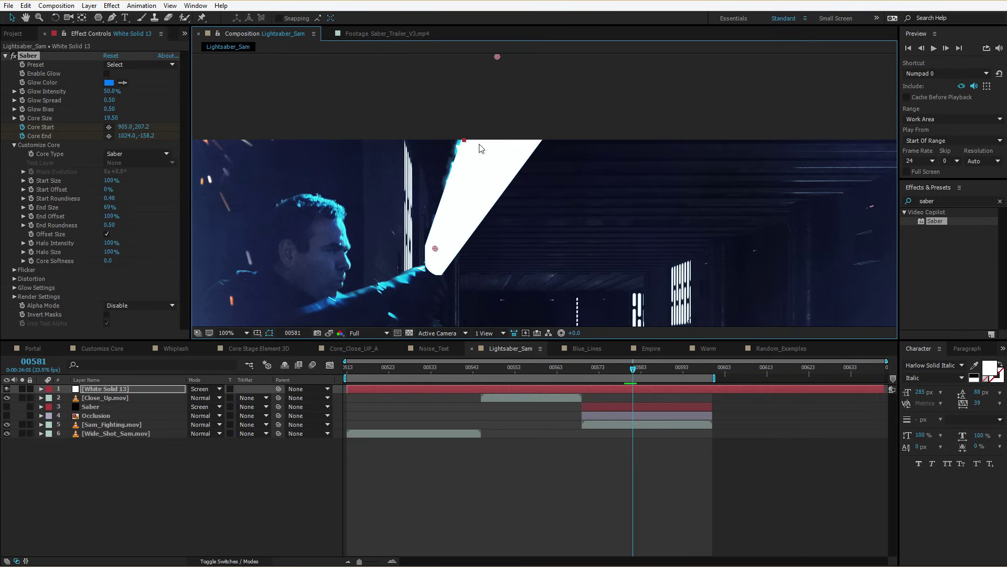
pyautogui.moveTo(437, 251); pyautogui.dragTo(449, 267)
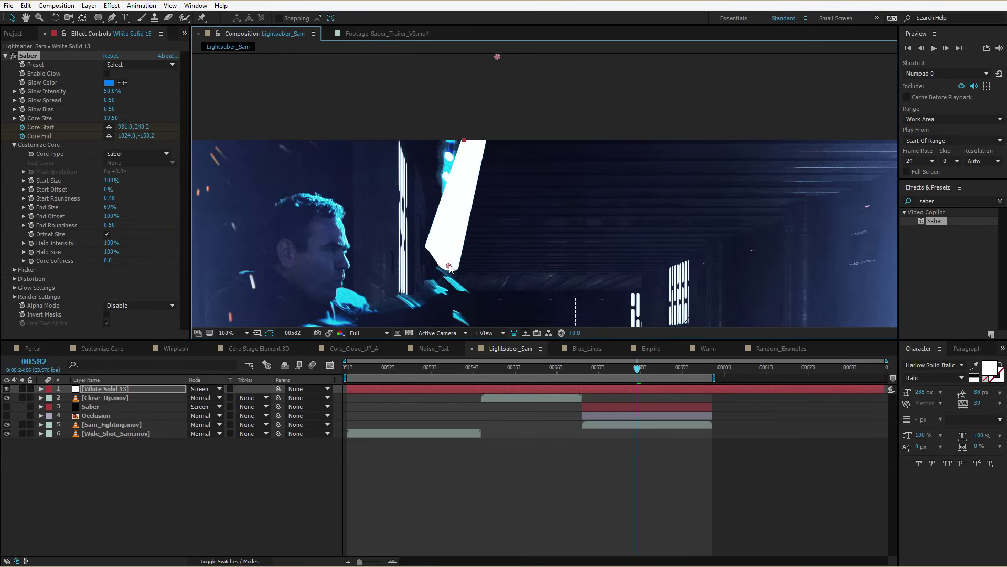
pyautogui.moveTo(498, 57); pyautogui.dragTo(451, 57)
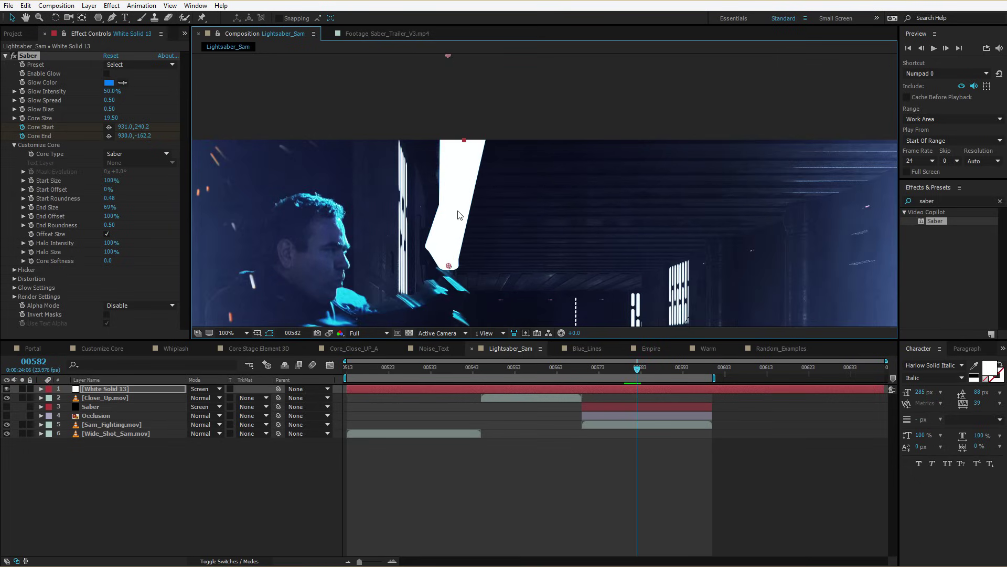
# At frame 583, align Core Start with the hilt at about 977, 295 and Core End at about 1027, -126.
pyautogui.press('pagedown')
pyautogui.moveTo(449, 266); pyautogui.dragTo(473, 295)
pyautogui.moveTo(448, 55); pyautogui.dragTo(498, 73)
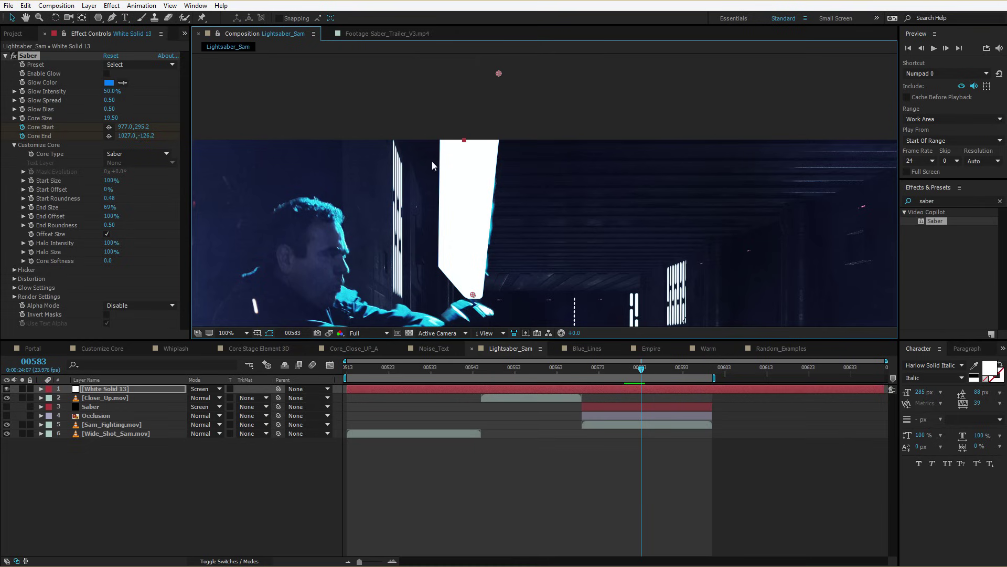
# At frame 584, place Core Start at the hilt, about 1032, 357, and Core End above the frame at about 1265, -36.
pyautogui.press('pagedown')
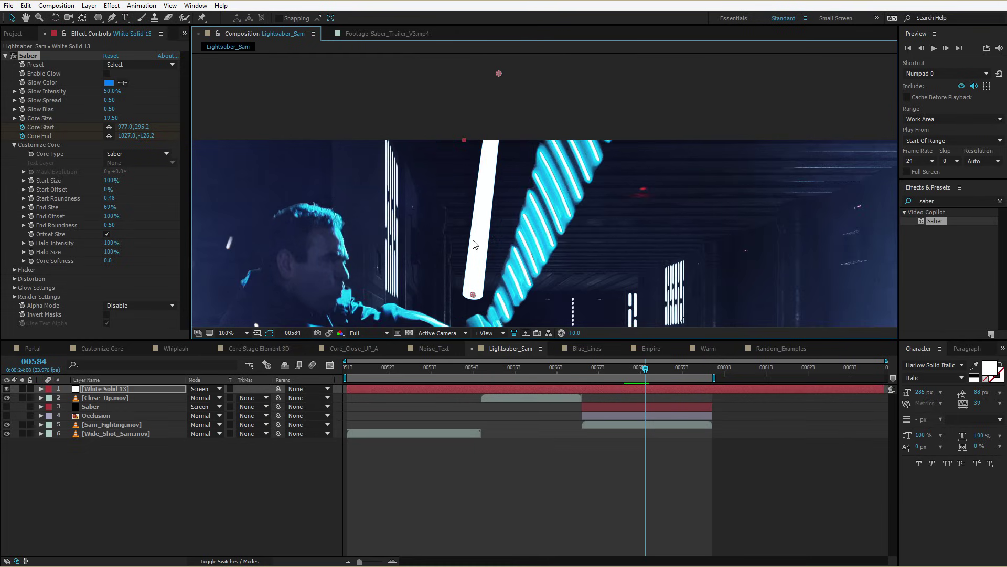
pyautogui.press('h')
pyautogui.moveTo(563, 273); pyautogui.dragTo(542, 178)
pyautogui.press('v')
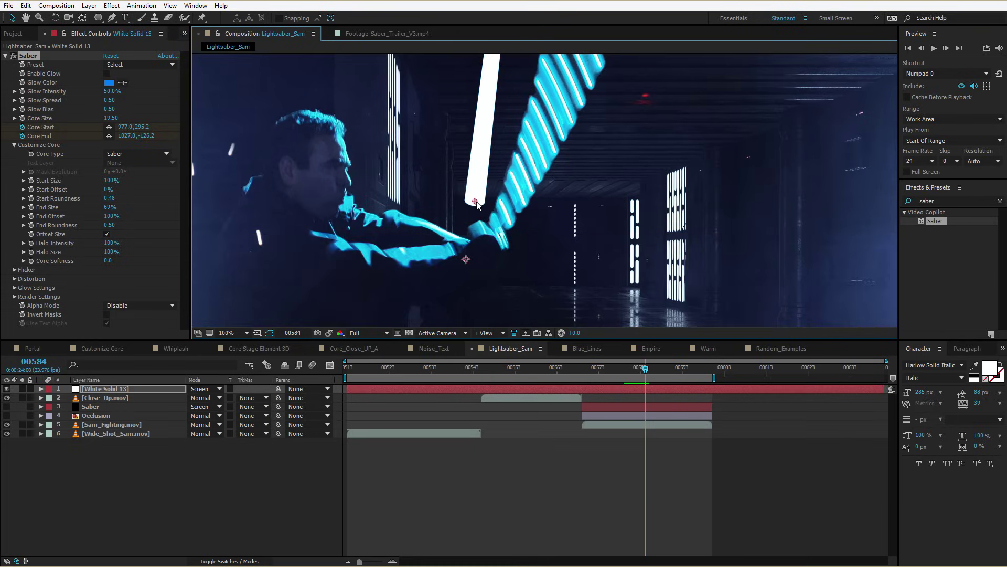
pyautogui.moveTo(476, 202); pyautogui.dragTo(505, 233)
pyautogui.press(',')
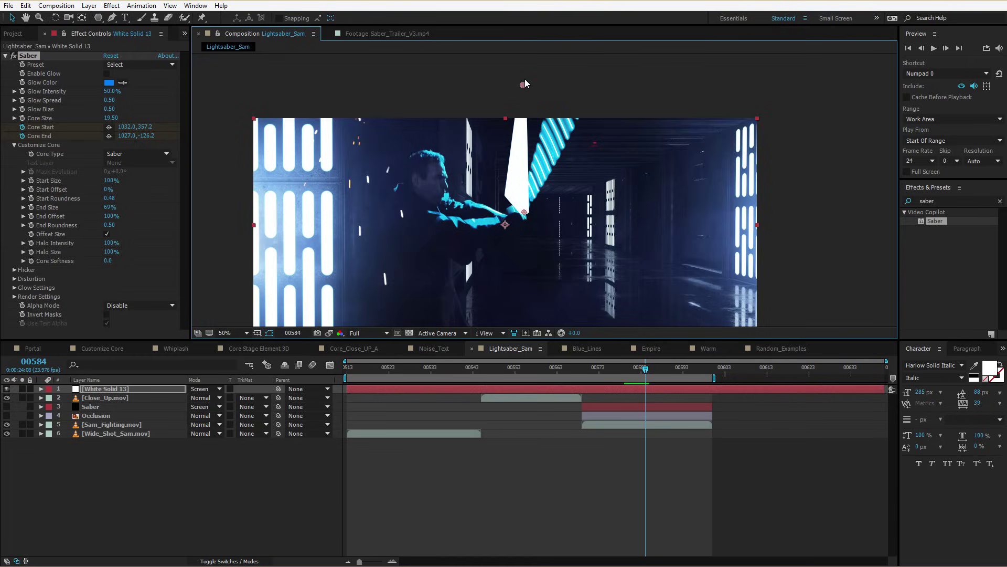
pyautogui.moveTo(524, 83); pyautogui.dragTo(615, 152)
# At frame 585, position Core End at about 1379, 126 and Core Start at the hilt, about 1056, 395.
pyautogui.press('pagedown')
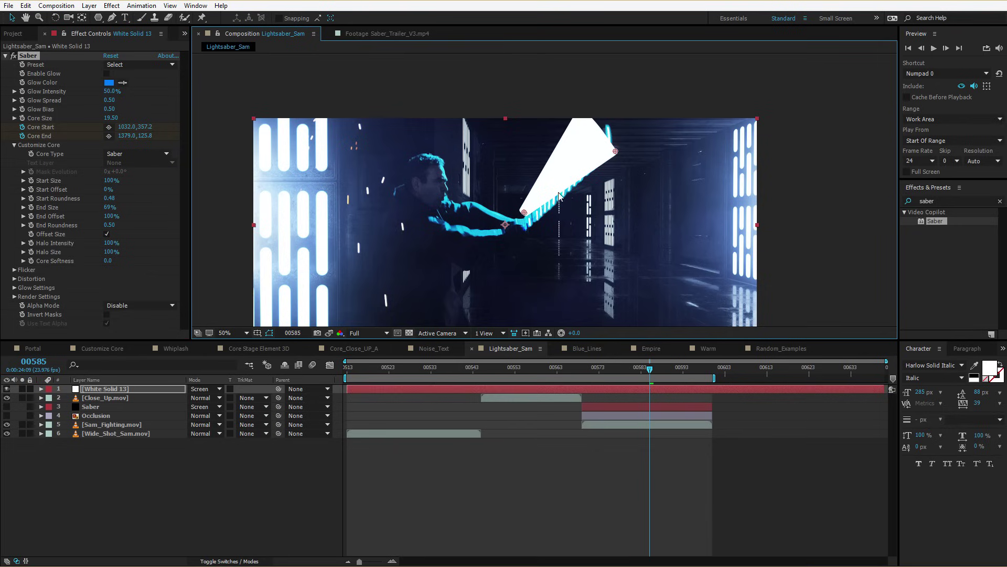
pyautogui.moveTo(524, 212); pyautogui.dragTo(531, 223)
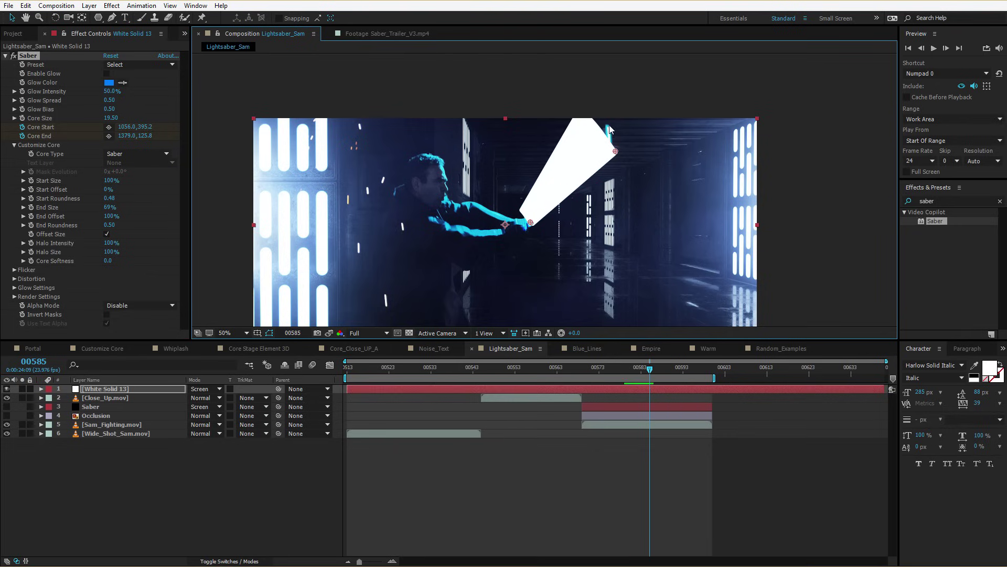
# Return to frame 584 and extend Core End to about 1357, -144, comparing the blade with frame 585.
pyautogui.press('pageup')
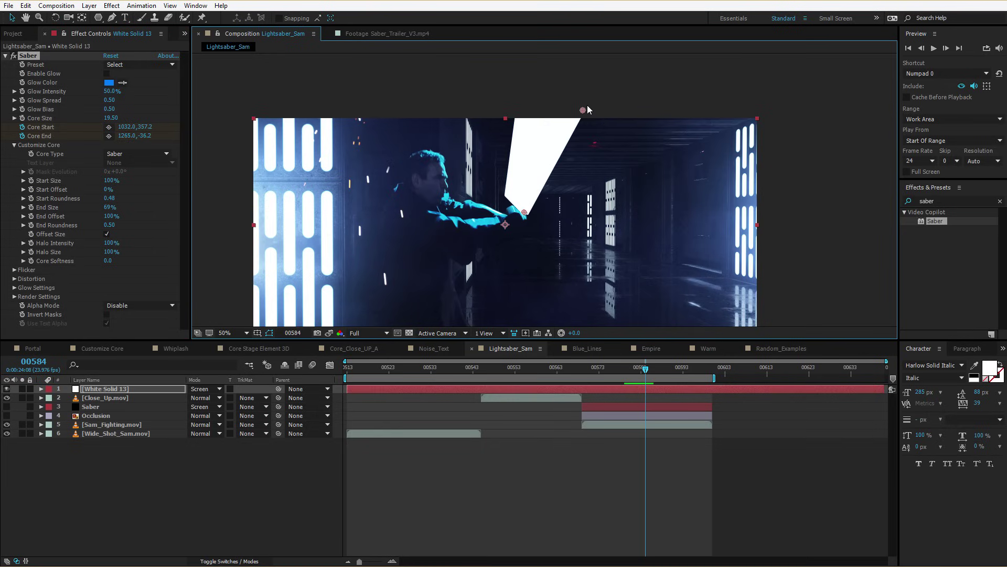
pyautogui.moveTo(580, 112); pyautogui.dragTo(596, 94)
pyautogui.press('pagedown')
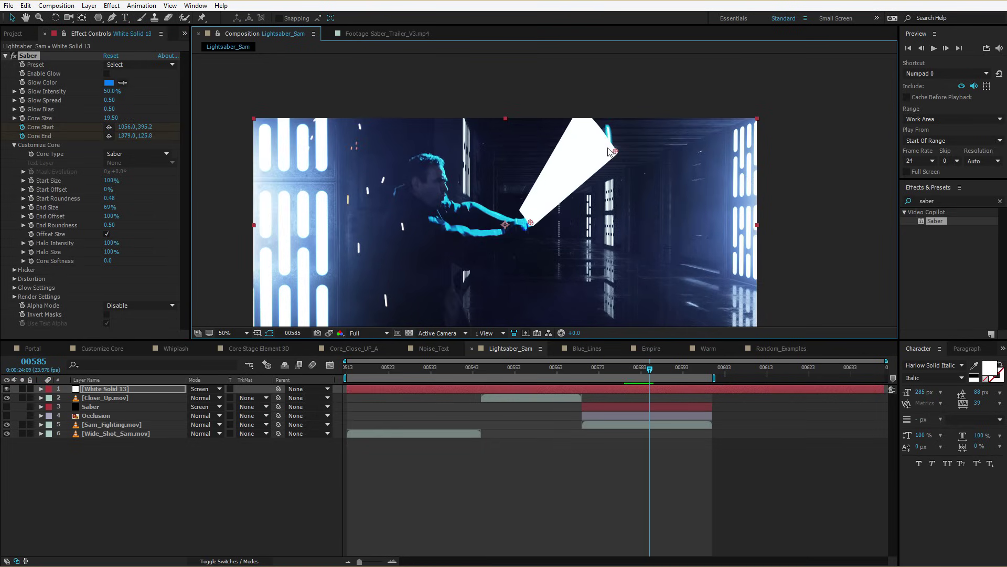
pyautogui.press('pageup')
pyautogui.moveTo(597, 92); pyautogui.dragTo(609, 80)
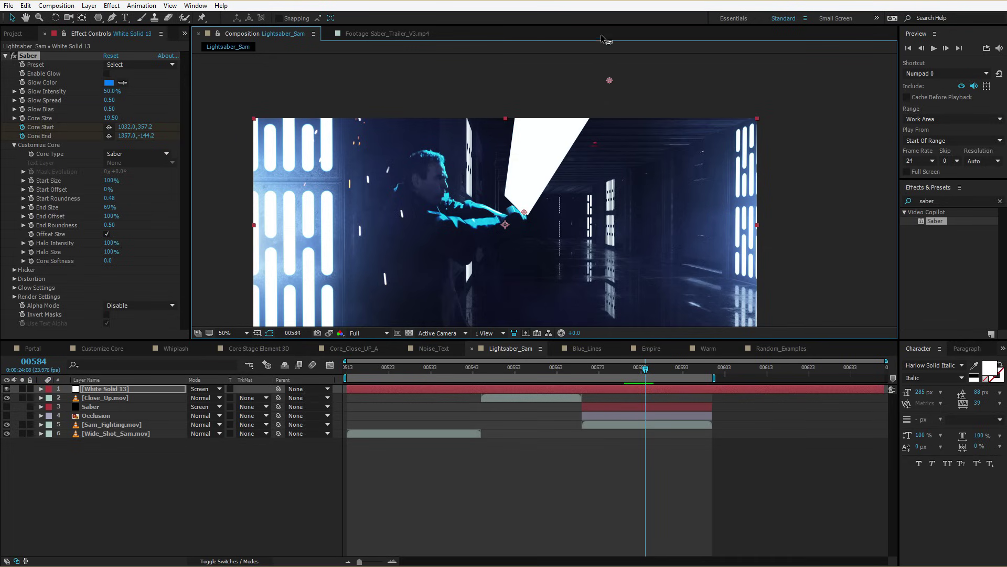
pyautogui.press('pagedown')
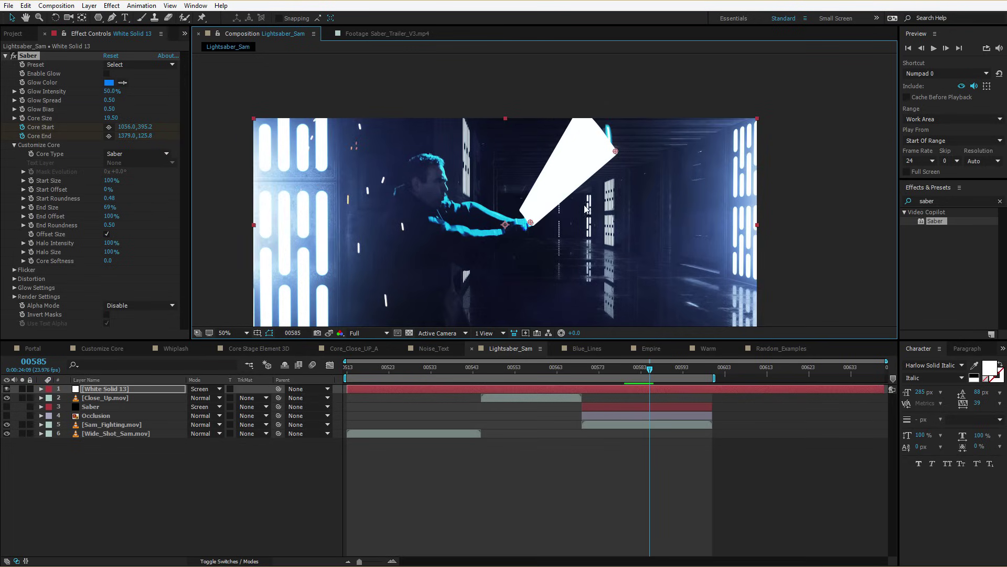
# Refine Core End at frame 585 to about 1357, 128 and check the blade sweep on the adjacent frames.
pyautogui.press('pageup')
pyautogui.press('pagedown')
pyautogui.moveTo(615, 152)
pyautogui.mouseDown()
pyautogui.moveTo(598, 157)
pyautogui.moveTo(609, 153)
pyautogui.mouseUp()
pyautogui.press('pageup')
pyautogui.press('pagedown')
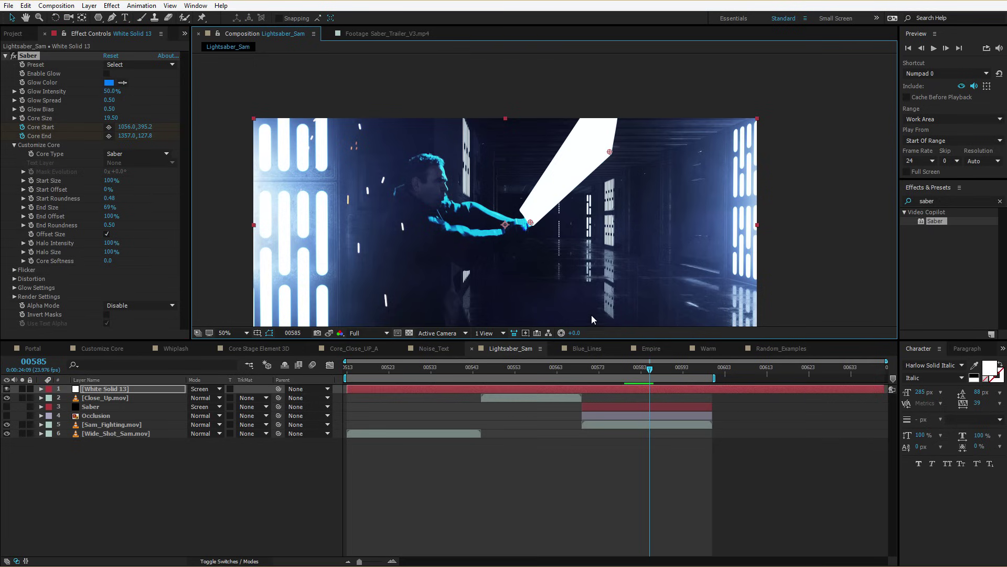
pyautogui.press('pagedown')
pyautogui.press('pageup')
# Purge All Memory to clear the cached preview frames.
pyautogui.click(27, 6)
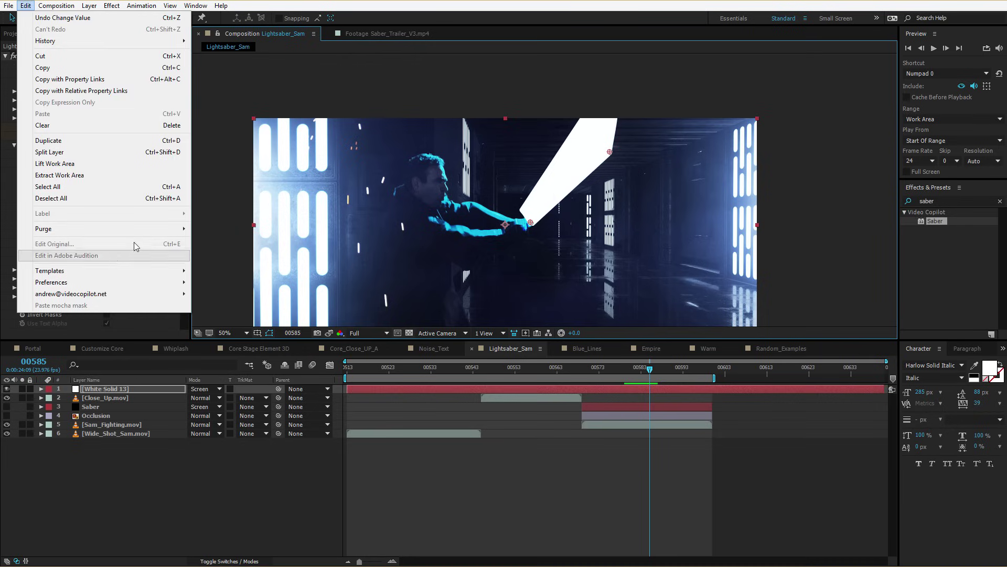
pyautogui.moveTo(154, 232)
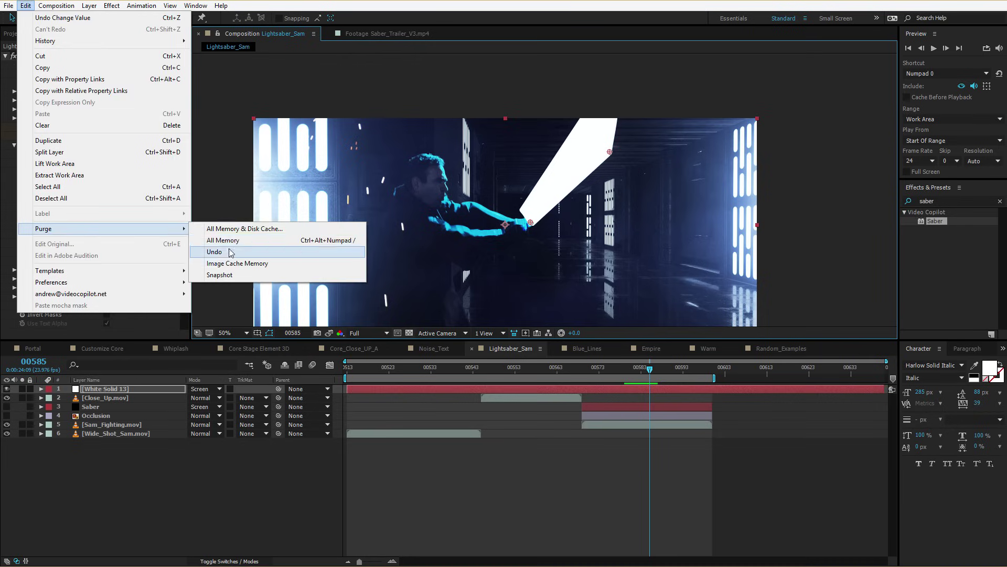
pyautogui.click(265, 239)
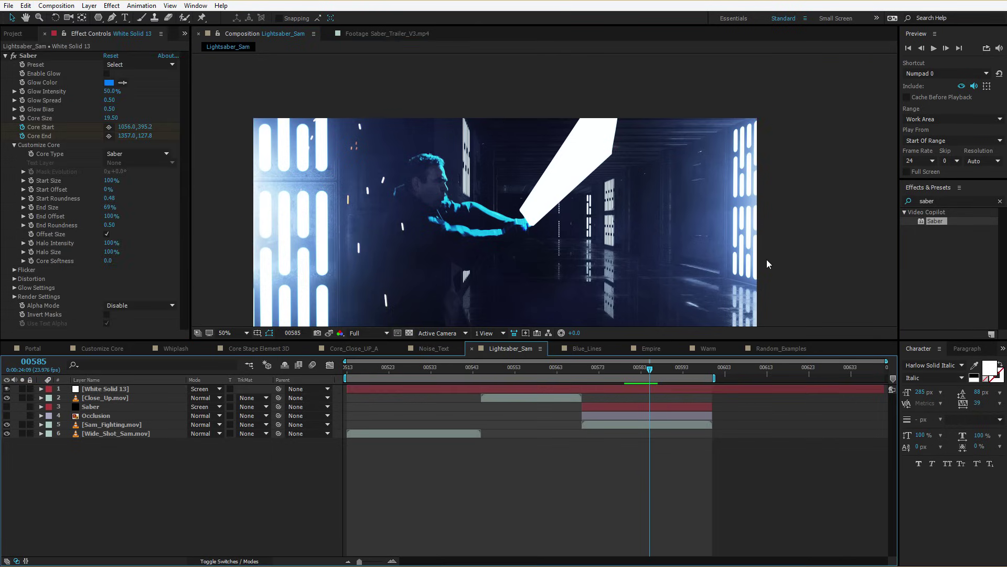
# At frame 586, move Core Start to the hilt at about 1032, 435 and Core End to about 1187, 182.
pyautogui.press('pagedown')
pyautogui.click(29, 55)
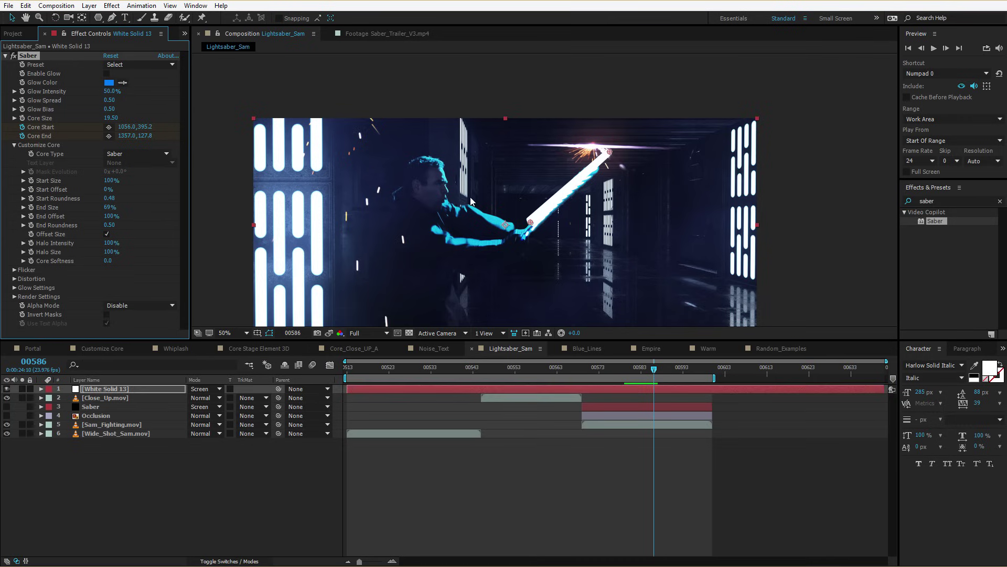
pyautogui.moveTo(531, 224); pyautogui.dragTo(524, 234)
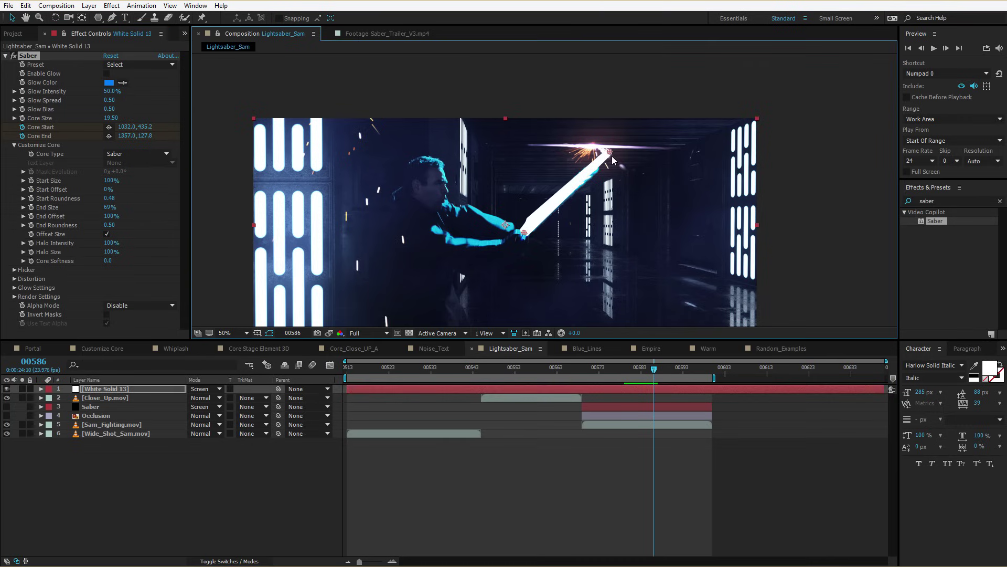
pyautogui.moveTo(610, 154); pyautogui.dragTo(566, 167)
# Move Core Start to about 1022, 441 at frame 587, and place the core from about 970, 451 to 1089, 160 at frame 588.
pyautogui.press('pagedown')
pyautogui.moveTo(524, 233); pyautogui.dragTo(522, 236)
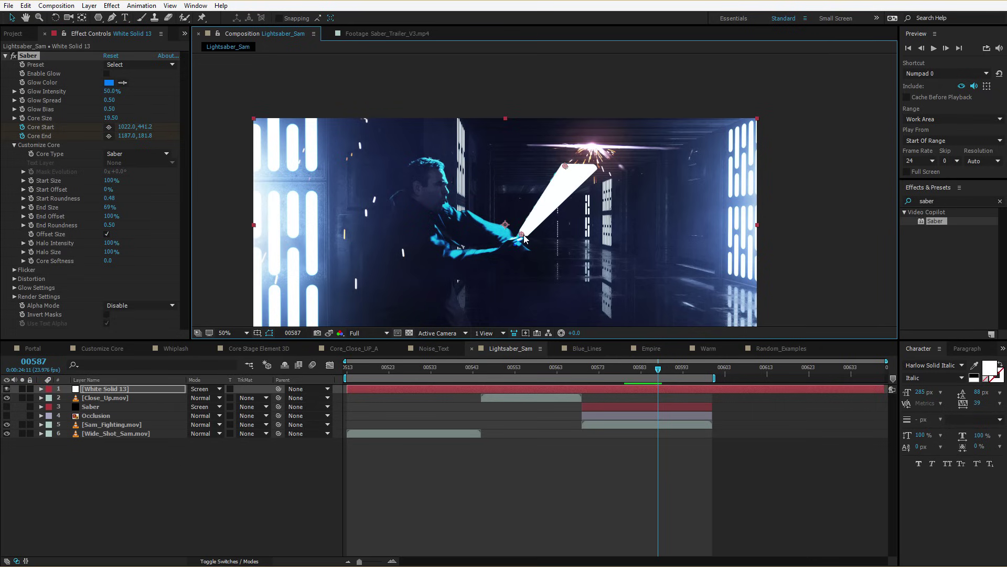
pyautogui.press('pagedown')
pyautogui.moveTo(565, 167); pyautogui.dragTo(540, 160)
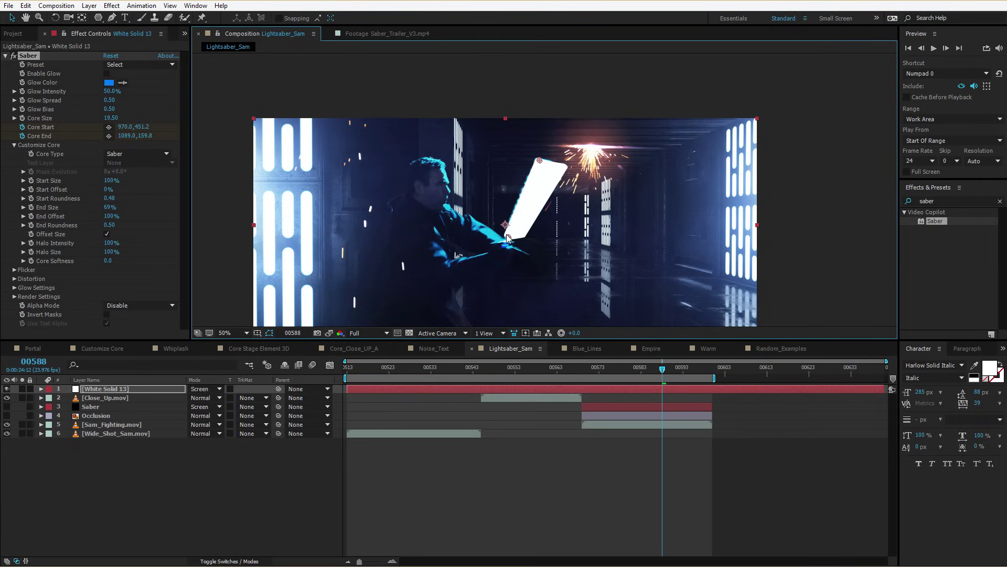
# At frame 589, move Core Start to the hilt at about 900, 481 and Core End to about 903, 134.
pyautogui.press('pagedown')
pyautogui.moveTo(509, 237); pyautogui.dragTo(490, 245)
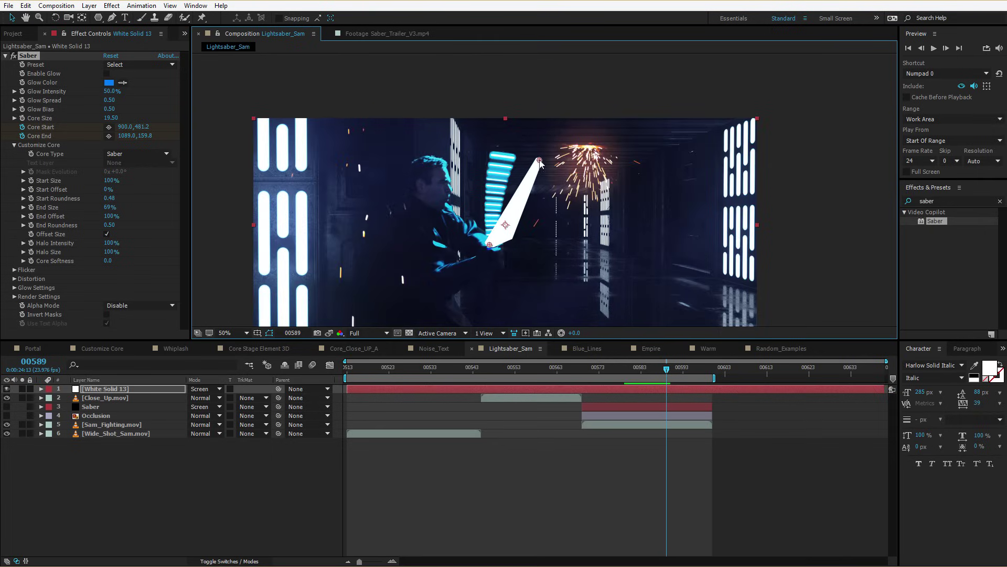
pyautogui.moveTo(539, 160); pyautogui.dragTo(498, 156)
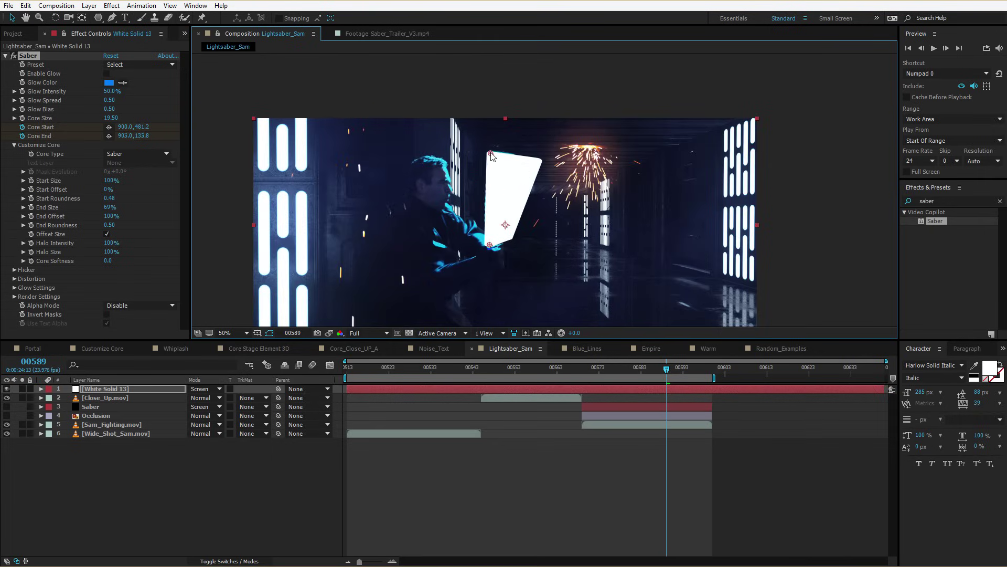
# Reveal the Saber keyframes and fit Core Start and Core End to the blade at frame 575 and at frame 574, about 883, 396 to 1200, 567.
pyautogui.press('u')
pyautogui.click(617, 370)
pyautogui.moveTo(617, 370); pyautogui.dragTo(603, 371)
pyautogui.moveTo(490, 220); pyautogui.dragTo(484, 224)
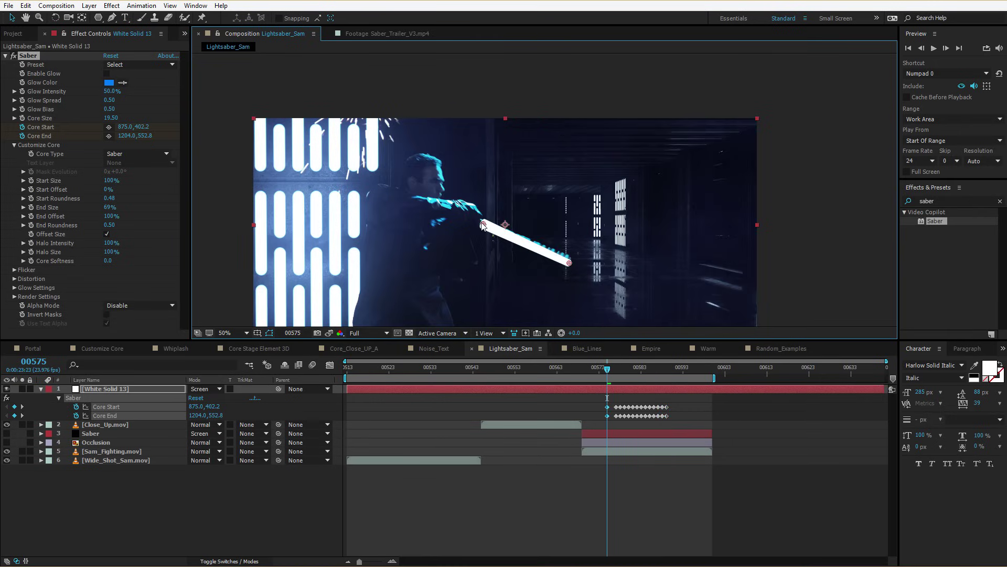
pyautogui.moveTo(578, 227); pyautogui.dragTo(573, 264)
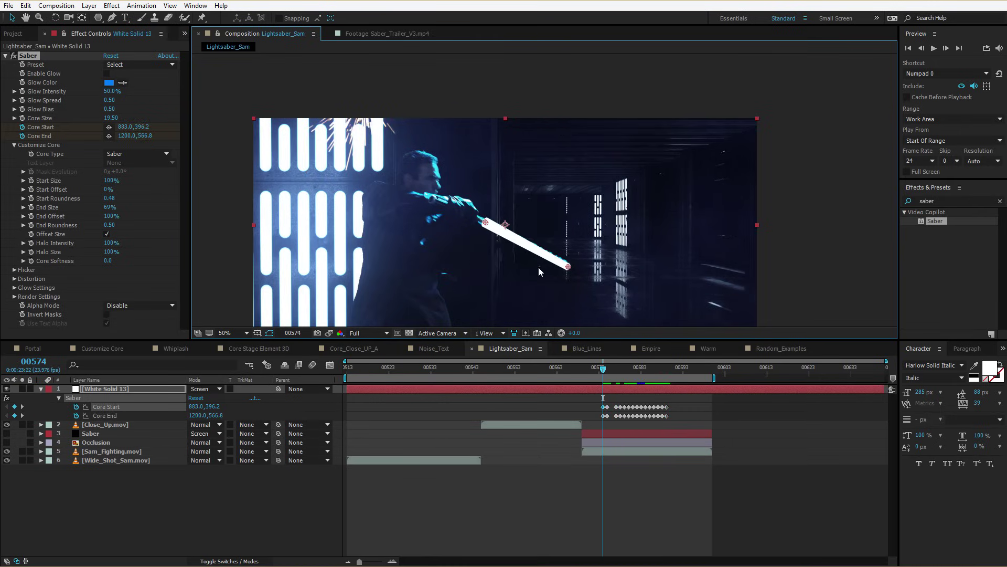
# Start the work area at frame 574, then align Core Start and Core End with the hilt and blade tip at frame 590.
pyautogui.press('b')
pyautogui.press('space')
pyautogui.press('pagedown')
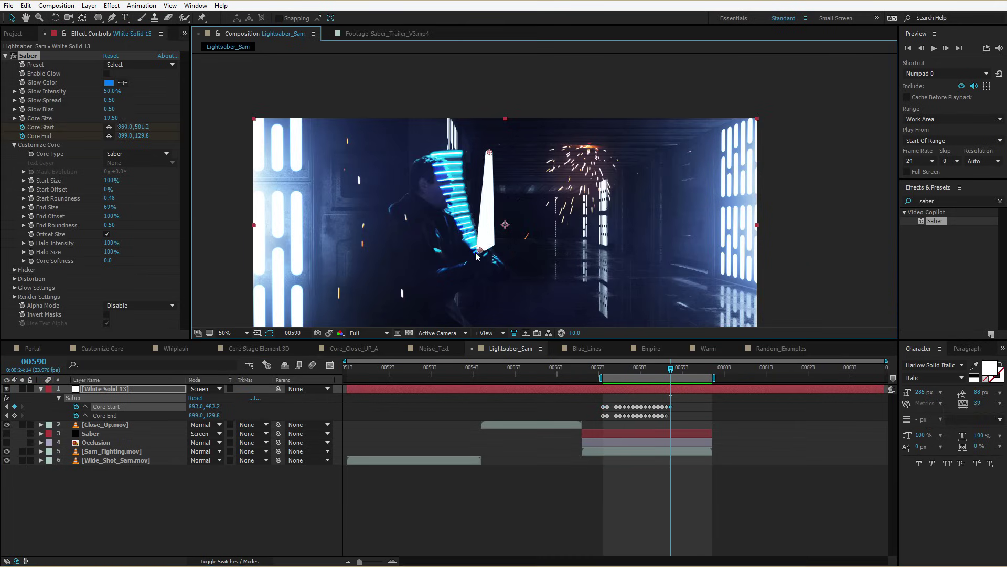
pyautogui.moveTo(490, 153); pyautogui.dragTo(429, 154)
pyautogui.moveTo(490, 244); pyautogui.dragTo(472, 257)
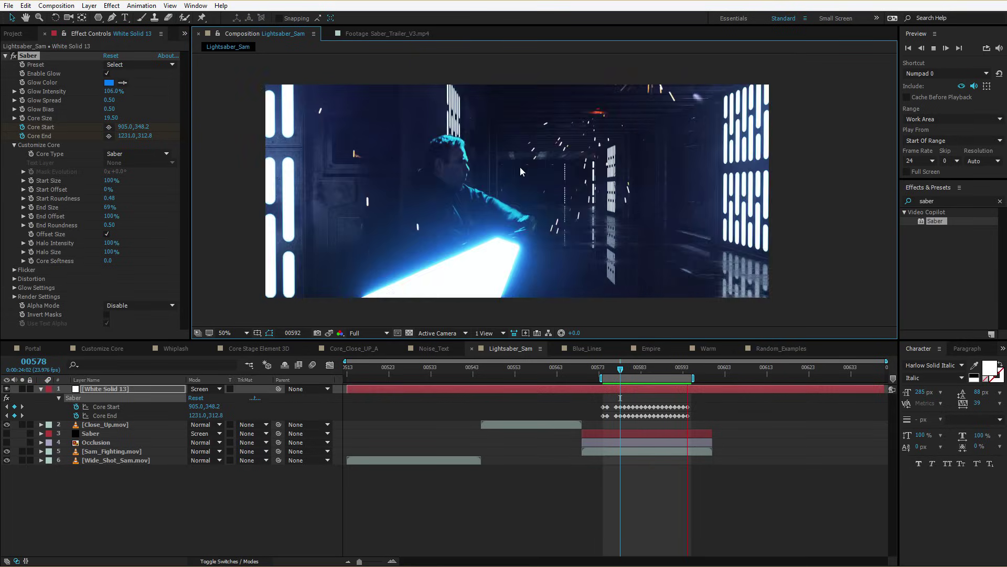
# Set the Saber's Flicker Intensity to 84% and preview the blade animation.
pyautogui.press('space')
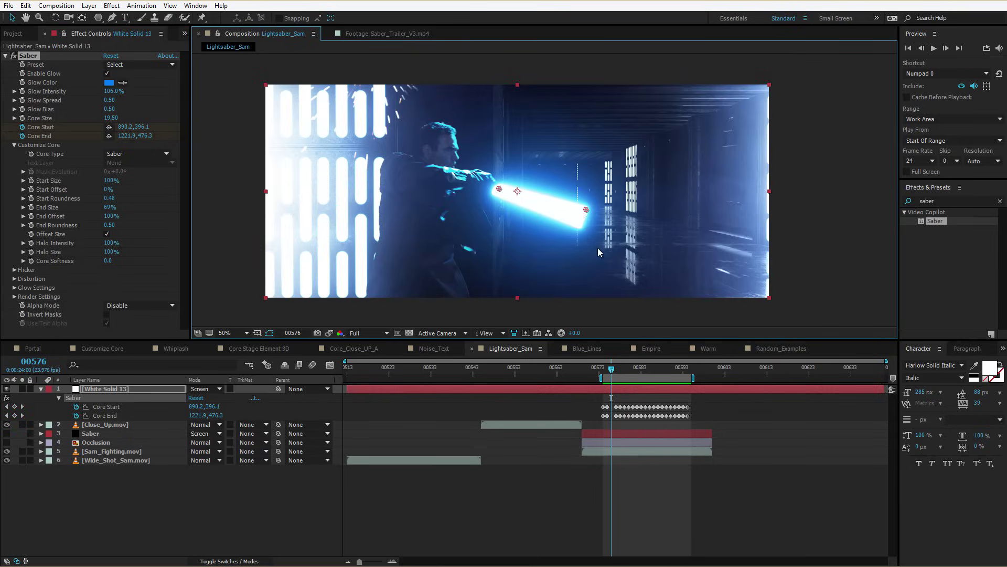
pyautogui.click(15, 296)
pyautogui.scroll(-3, 10, 221)
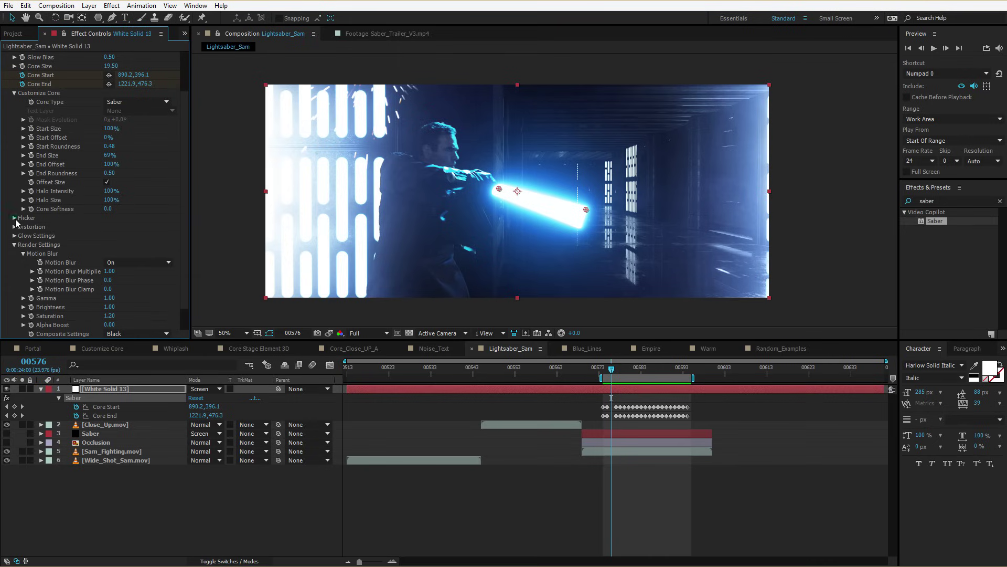
pyautogui.click(15, 218)
pyautogui.moveTo(118, 228); pyautogui.dragTo(162, 219)
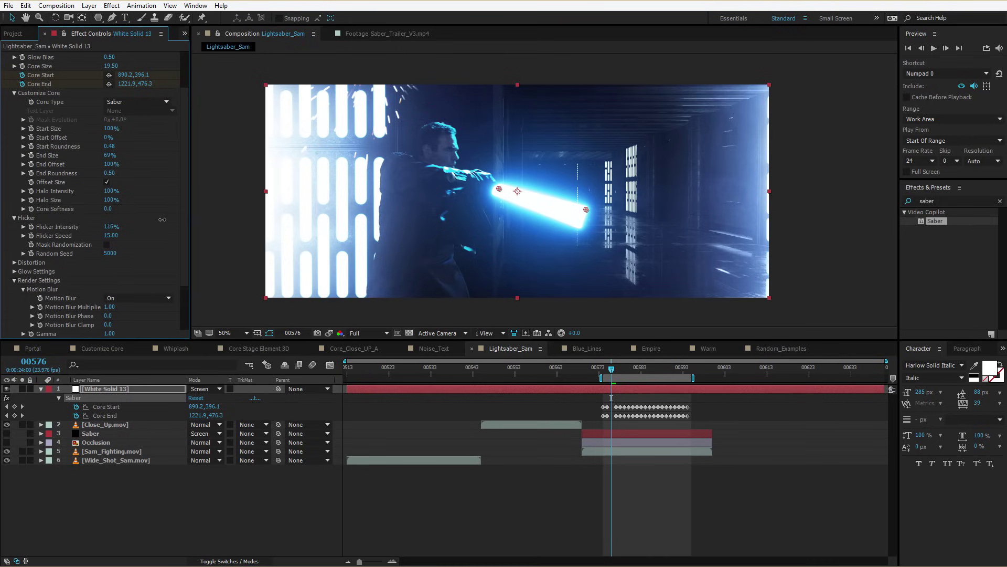
pyautogui.press('space')
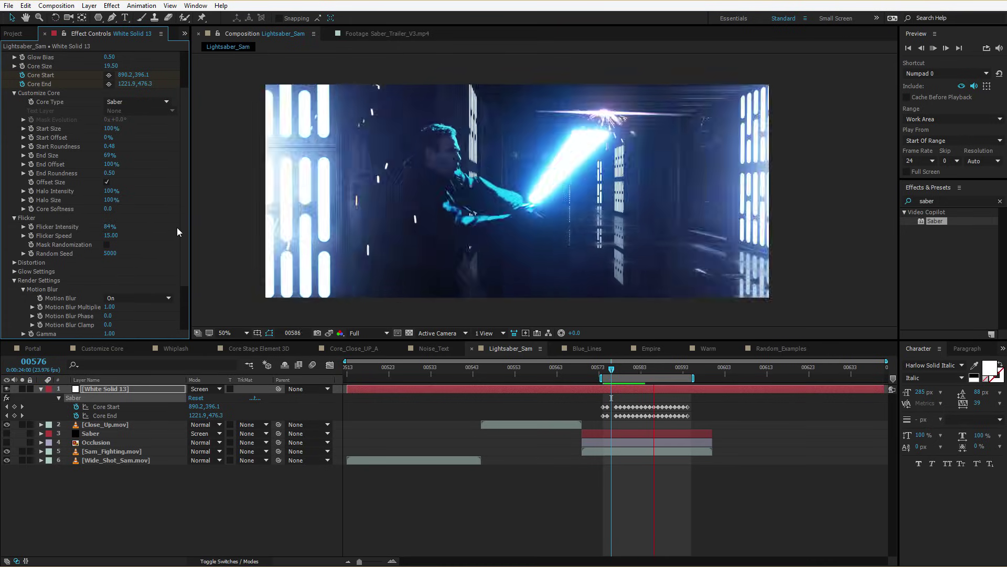
pyautogui.press('space')
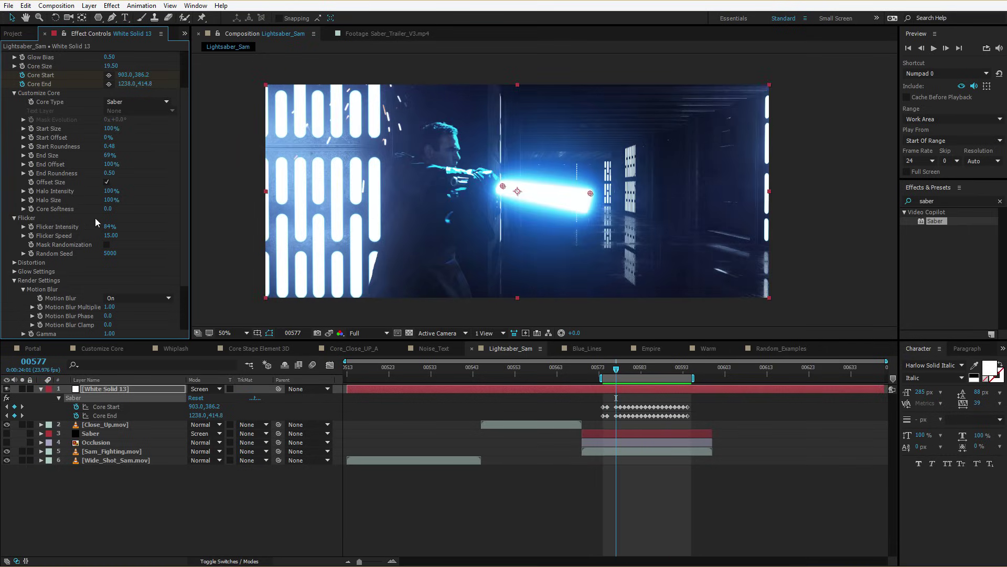
# Raise the Saber's render Saturation to 1.47 and preview the glow color.
pyautogui.scroll(-3, 96, 218)
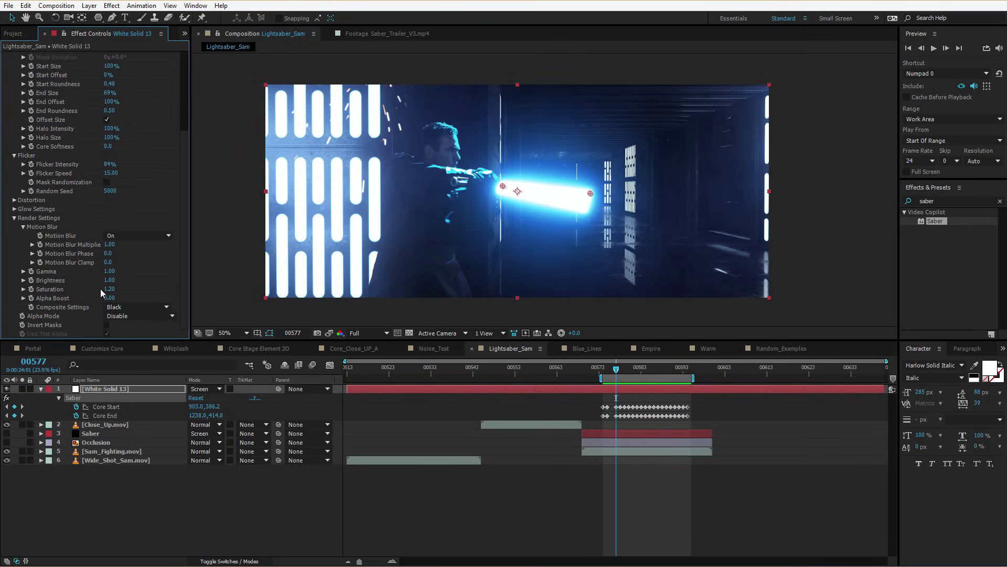
pyautogui.moveTo(108, 289)
pyautogui.mouseDown()
pyautogui.moveTo(145, 283)
pyautogui.moveTo(122, 293)
pyautogui.mouseUp()
pyautogui.press('space')
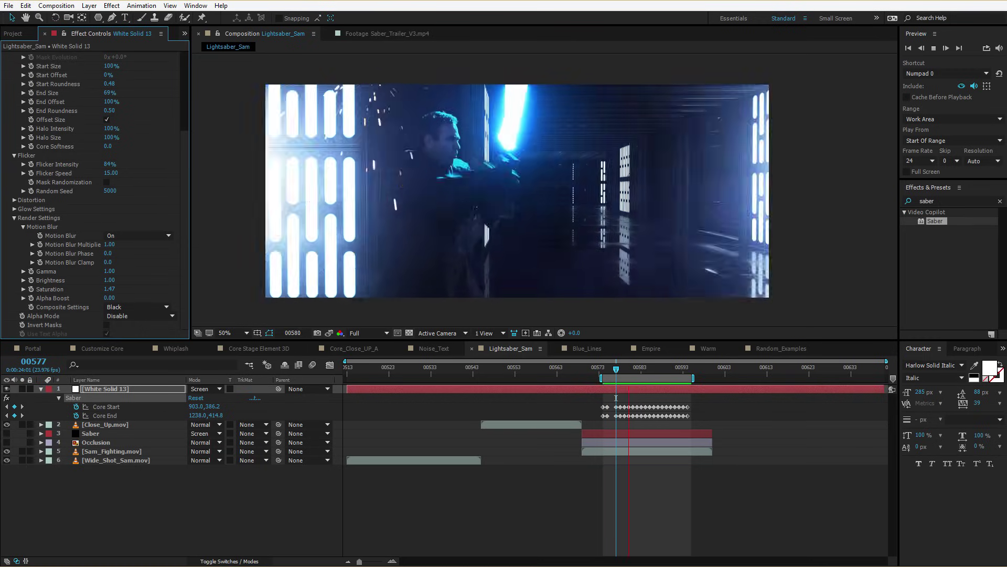
pyautogui.press('space')
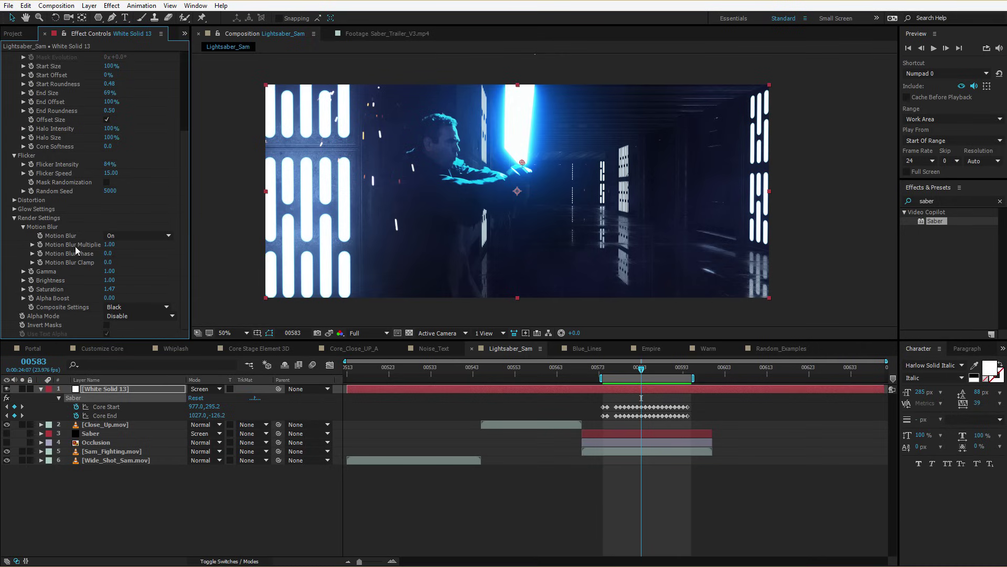
# Try a Motion Blur Multiplier of 0.5 on the Saber and preview the swing.
pyautogui.click(111, 245)
pyautogui.write('0.5')
pyautogui.press('Return')
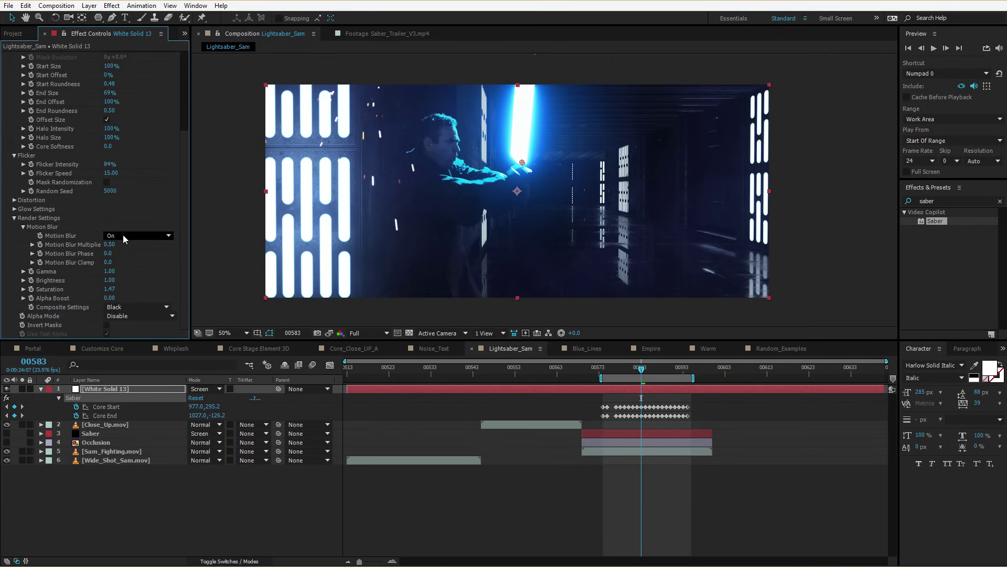
pyautogui.press('space')
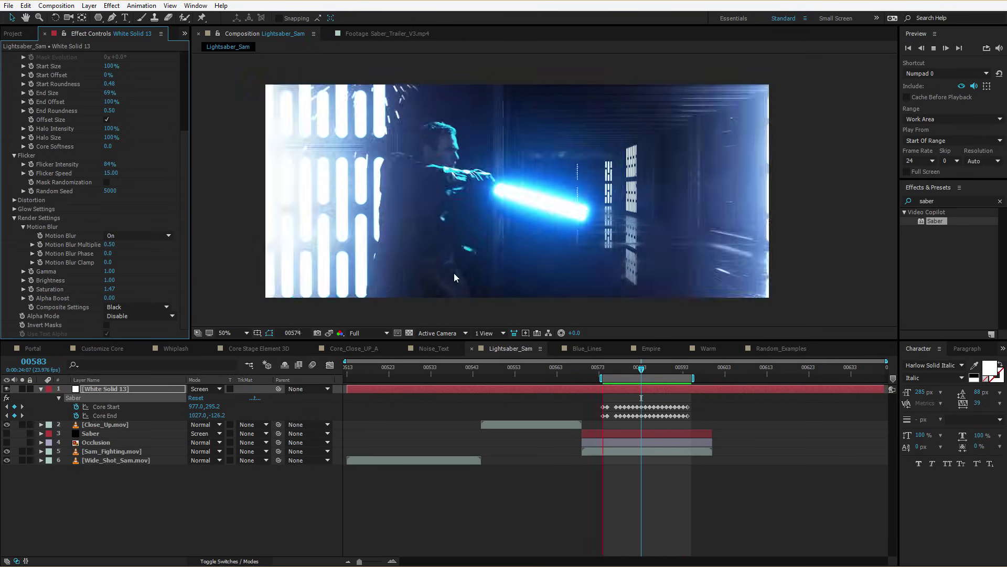
pyautogui.press('space')
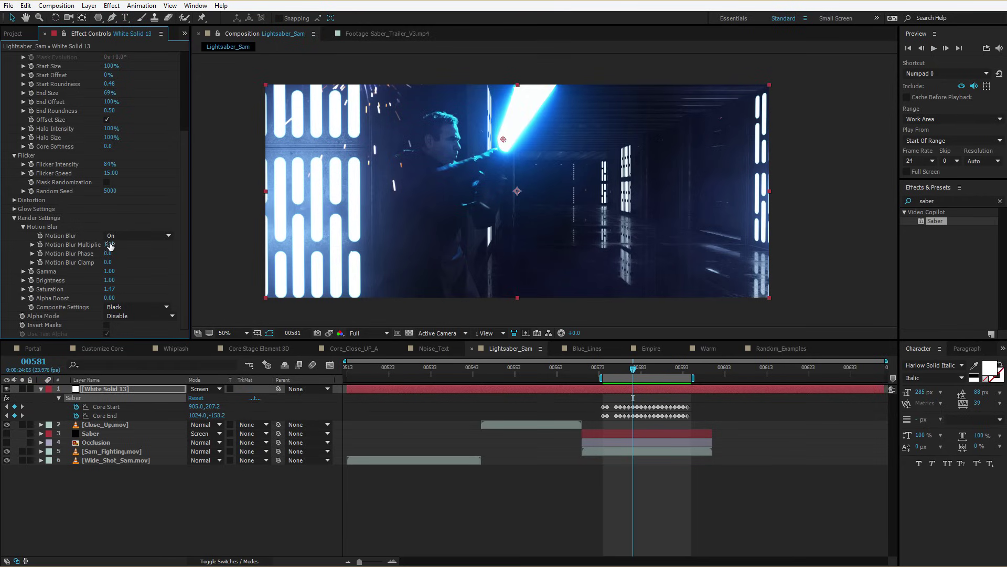
# Return the Motion Blur Multiplier to 1.00 and preview the swing for comparison.
pyautogui.moveTo(103, 244); pyautogui.dragTo(106, 244)
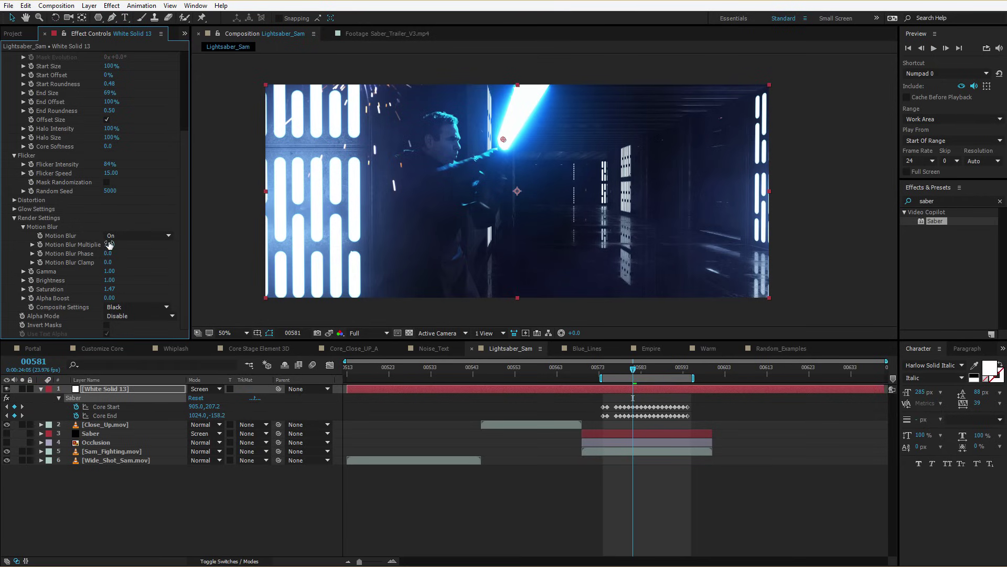
pyautogui.press('space')
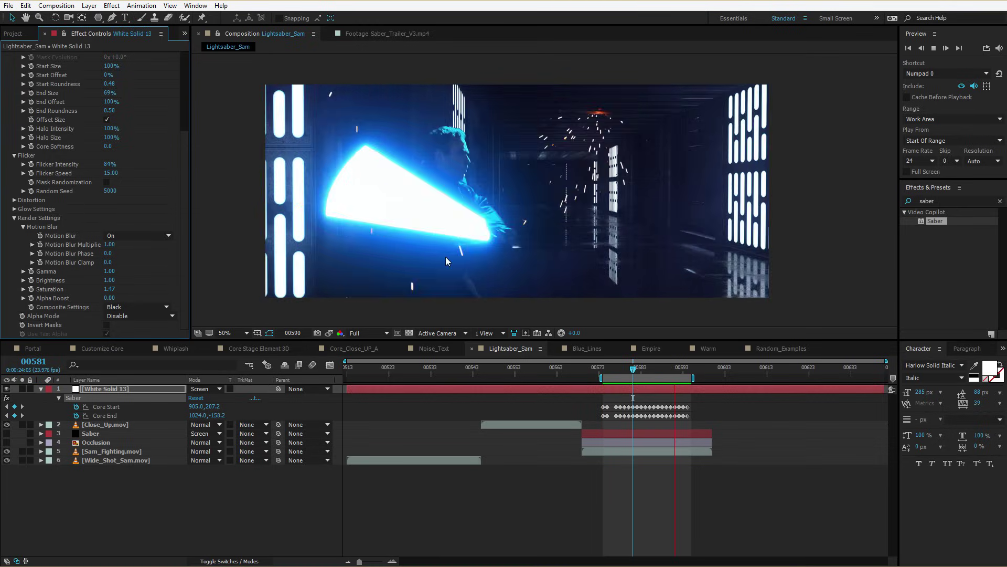
pyautogui.press('space')
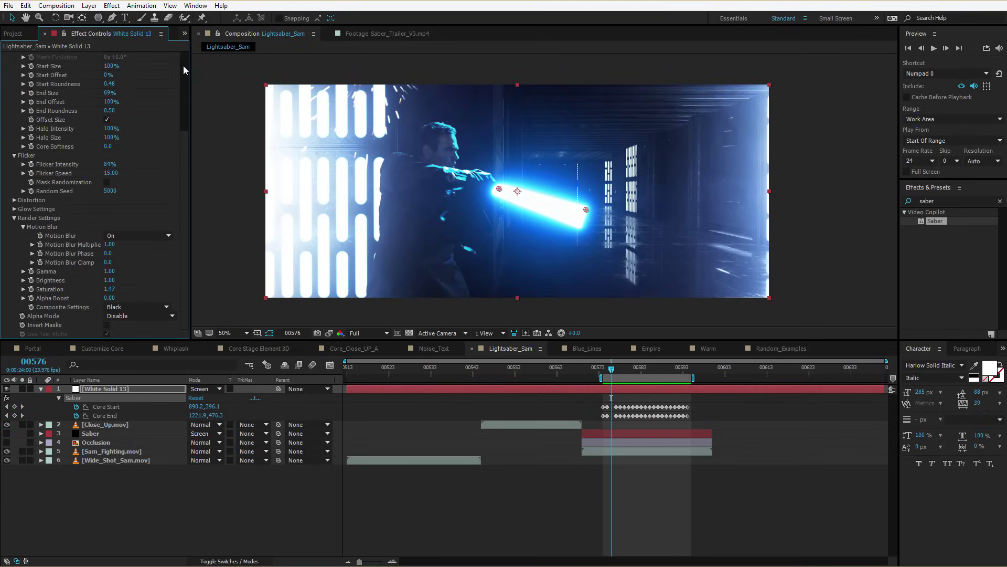
# Reduce the Saber's Glow Intensity to 78% and Core Size to 16.20, and preview the thinner blade.
pyautogui.scroll(5, 184, 65)
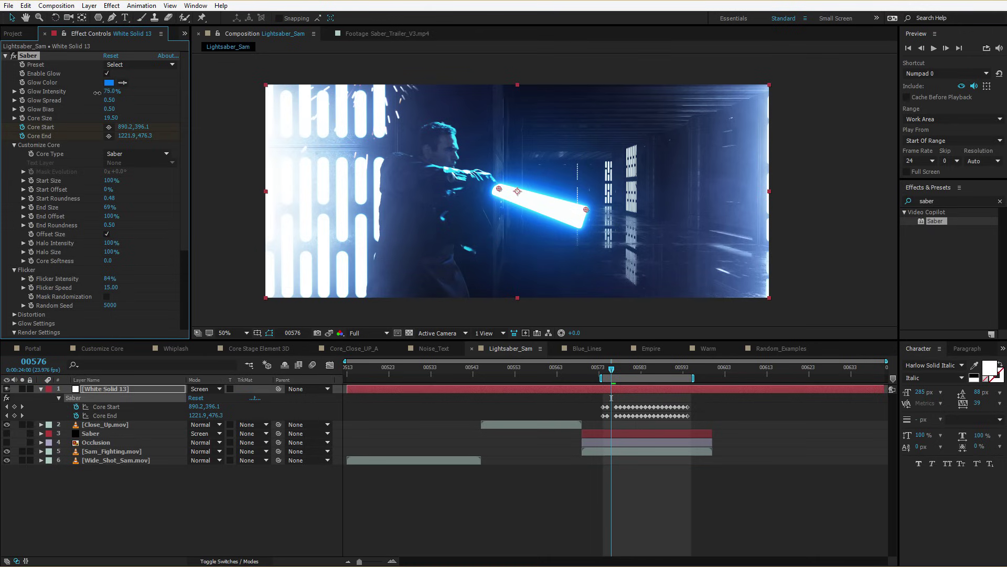
pyautogui.moveTo(110, 118); pyautogui.dragTo(96, 118)
pyautogui.press('space')
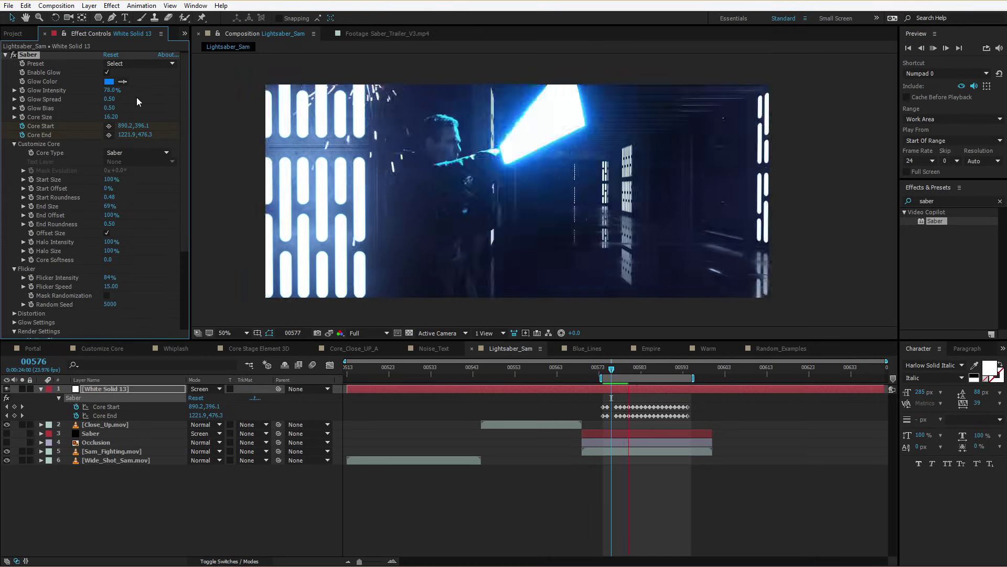
pyautogui.press('space')
# Try a Motion Blur Phase of 19 on the Saber and preview the blade sweep.
pyautogui.scroll(-5, 125, 244)
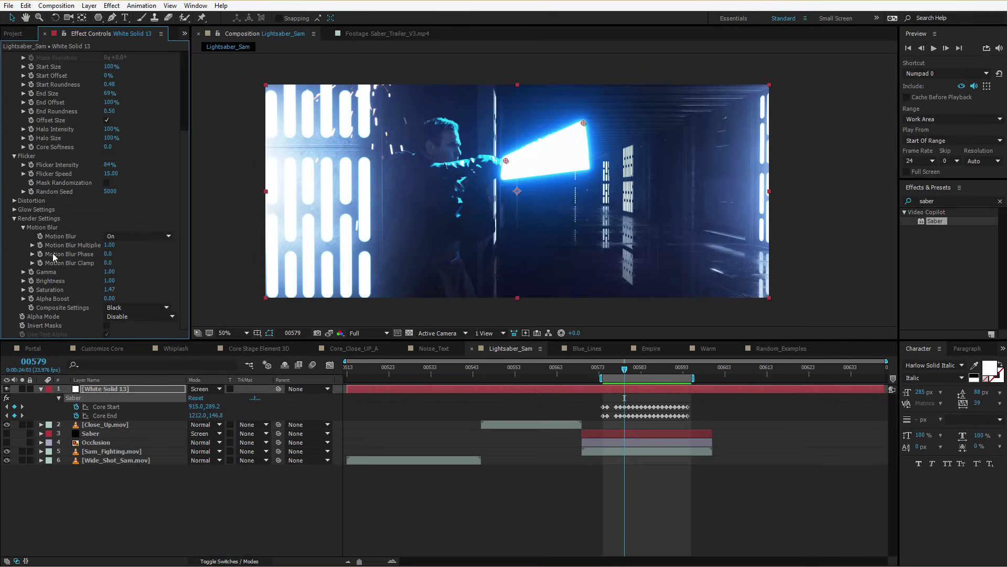
pyautogui.moveTo(107, 253)
pyautogui.mouseDown()
pyautogui.moveTo(129, 249)
pyautogui.moveTo(118, 255)
pyautogui.mouseUp()
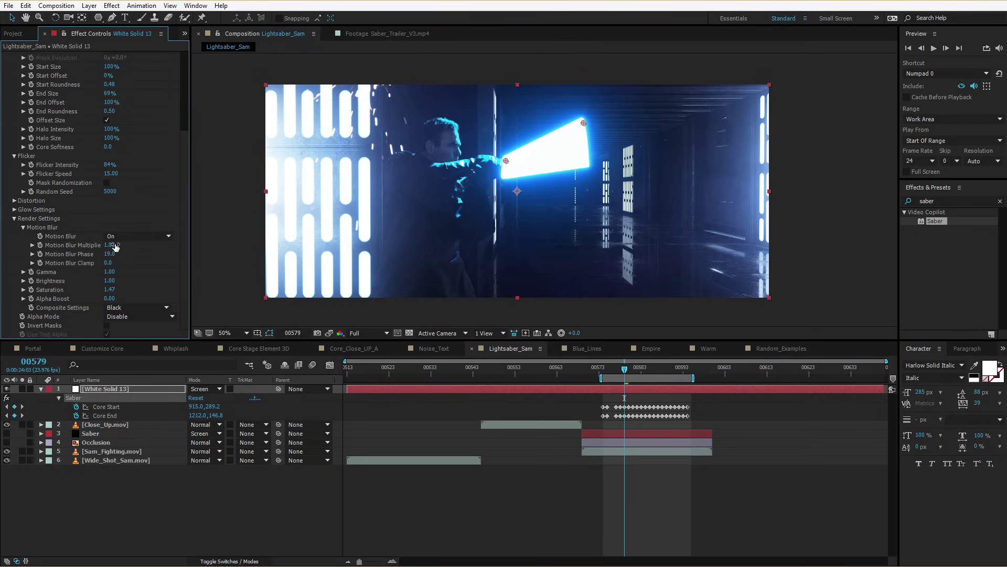
pyautogui.press('KP_0')
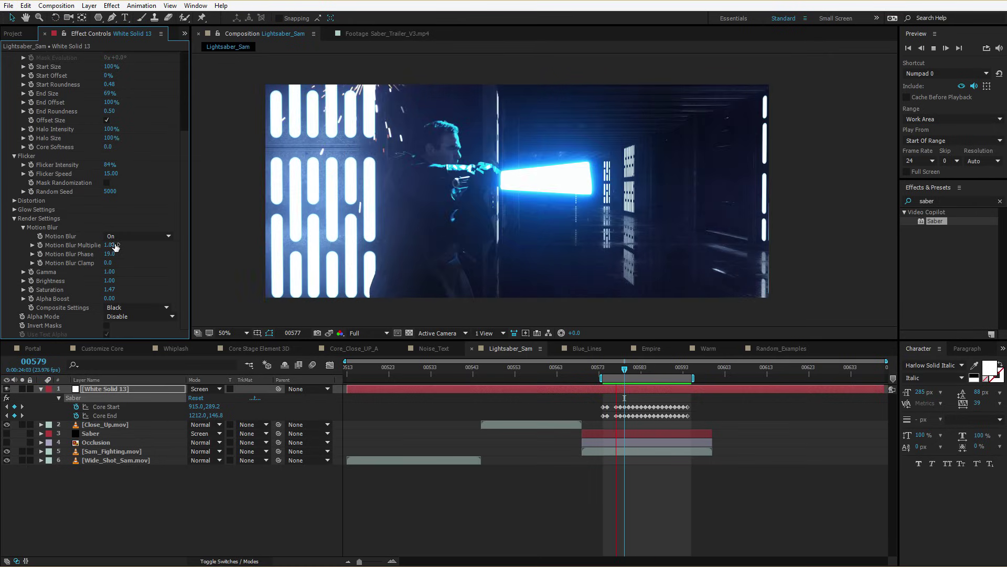
pyautogui.press('KP_0')
# At frame 587, try a Motion Blur Phase of 55 with a Motion Blur Multiplier of 0.57 and preview it.
pyautogui.moveTo(658, 364)
pyautogui.mouseDown()
pyautogui.moveTo(671, 368)
pyautogui.moveTo(651, 374)
pyautogui.moveTo(658, 382)
pyautogui.mouseUp()
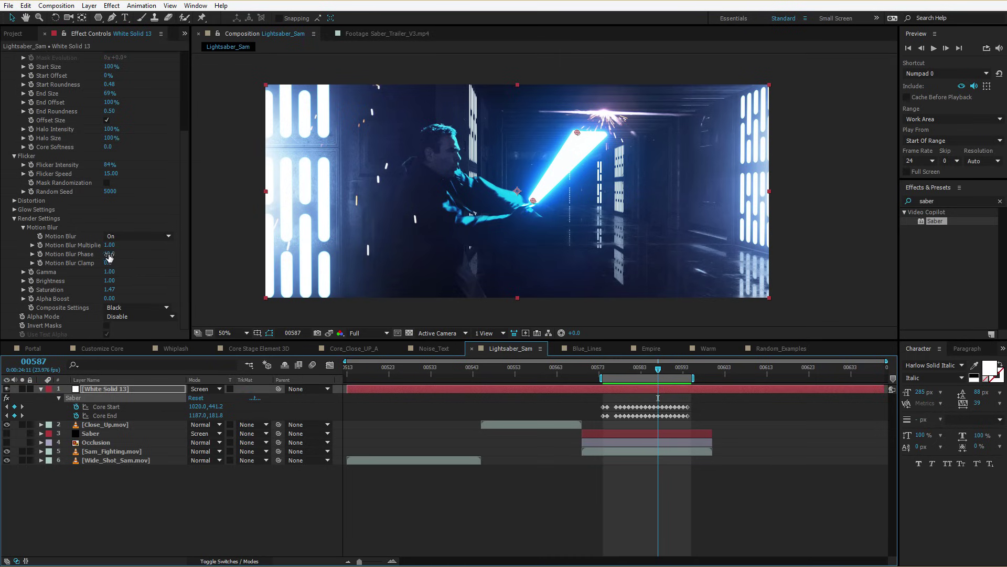
pyautogui.moveTo(109, 245)
pyautogui.mouseDown()
pyautogui.moveTo(67, 255)
pyautogui.moveTo(115, 245)
pyautogui.moveTo(109, 251)
pyautogui.moveTo(114, 239)
pyautogui.mouseUp()
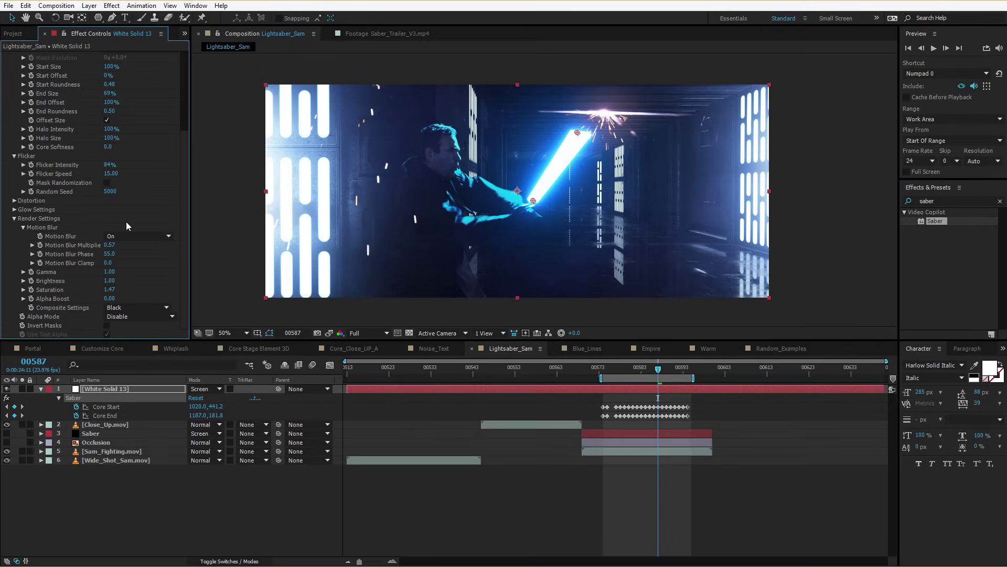
pyautogui.press('space')
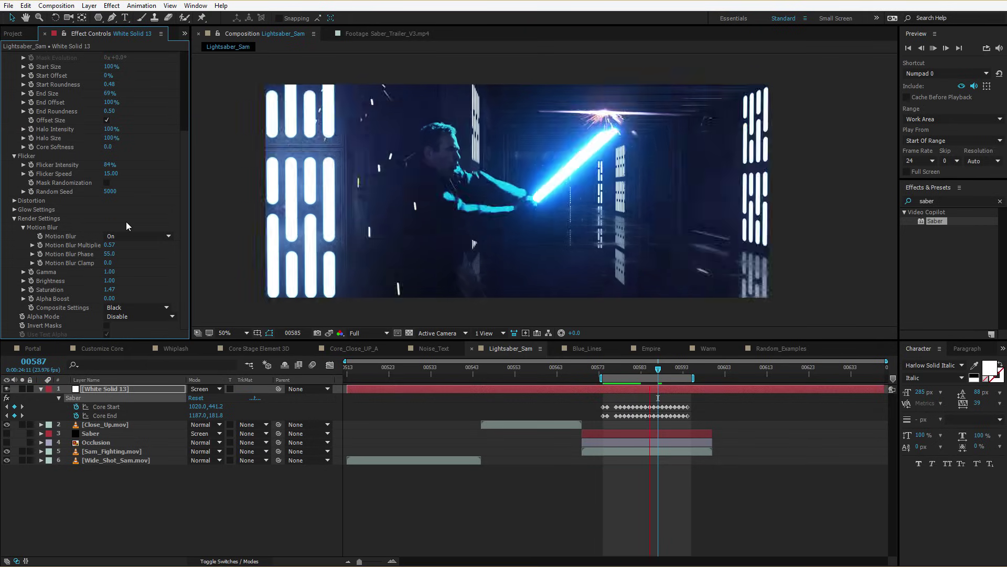
# Set the Motion Blur Multiplier to 0.73 and the Motion Blur Phase to 0, and preview the blade swing.
pyautogui.moveTo(109, 244); pyautogui.dragTo(110, 259)
pyautogui.click(109, 254)
pyautogui.write('0')
pyautogui.press('Return')
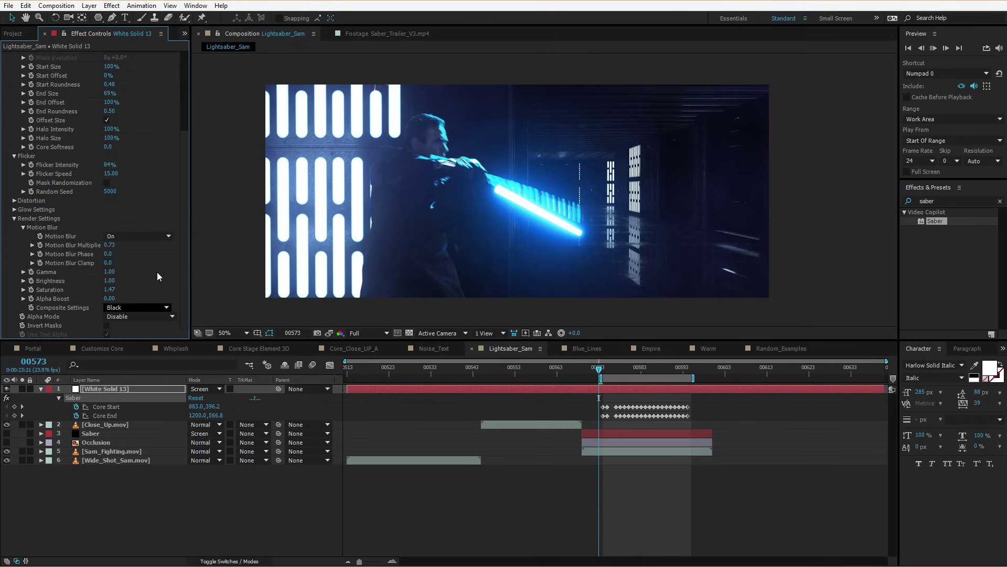
pyautogui.press('space')
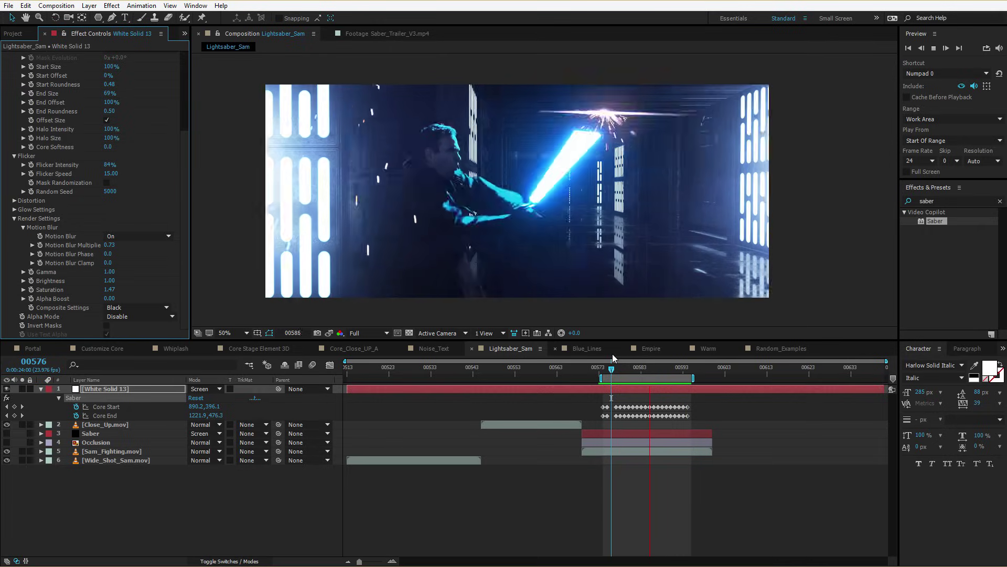
pyautogui.press('space')
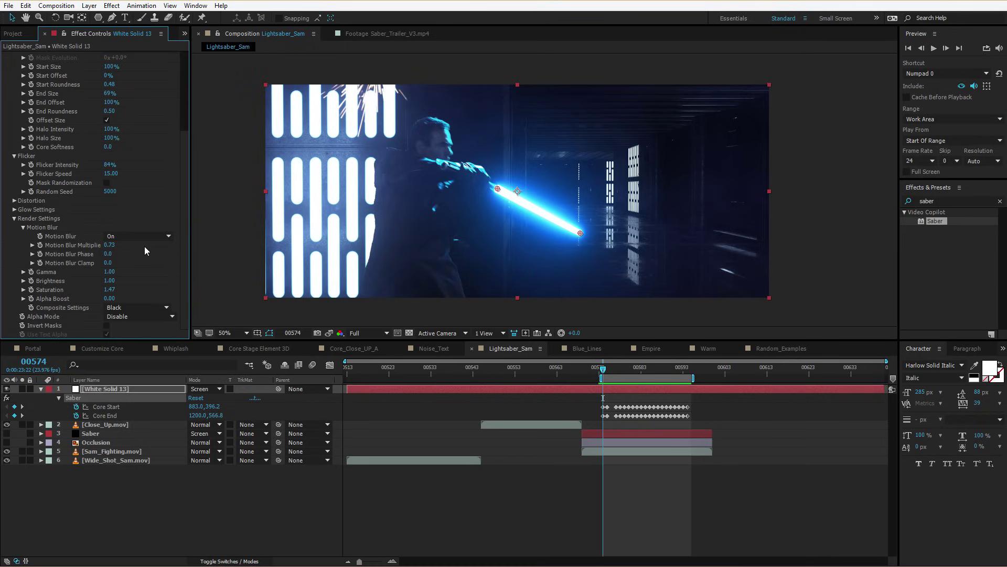
pyautogui.click(703, 399)
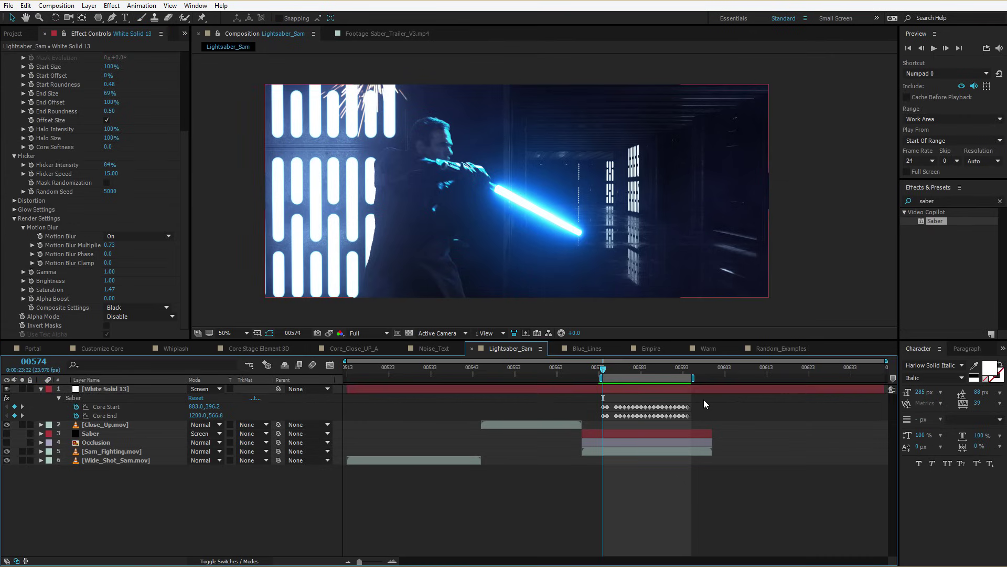
pyautogui.scroll(5, 184, 82)
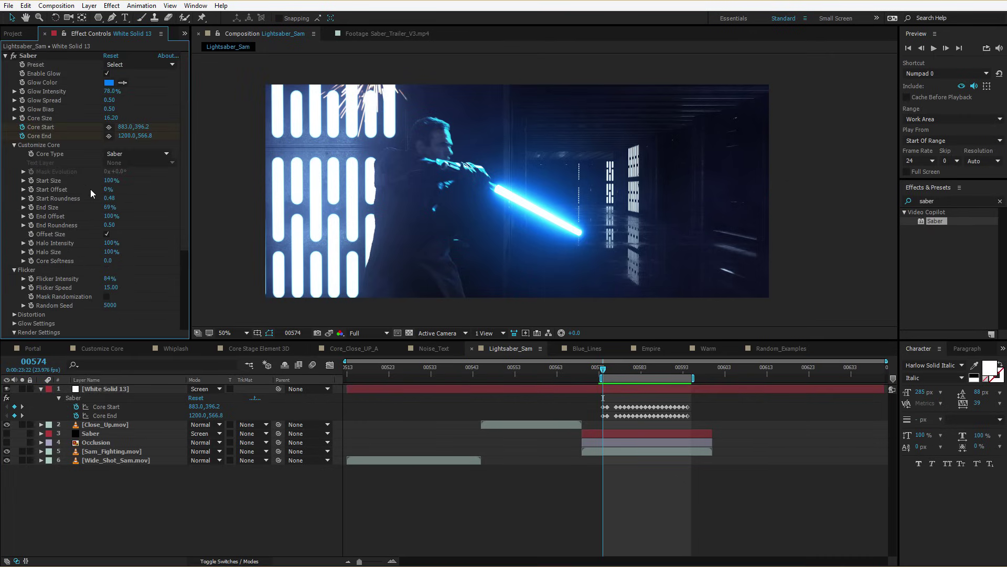
# Remove the Core Start and Core End keyframes at frame 574 and reset the Saber effect to its defaults.
pyautogui.click(22, 127)
pyautogui.click(22, 136)
pyautogui.click(110, 56)
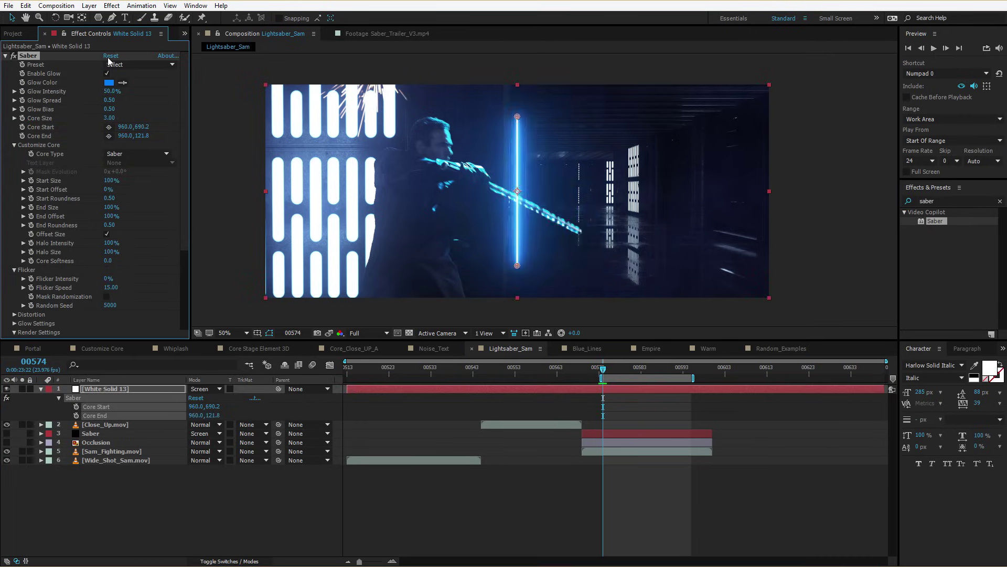
# At frame 574, draw a closed four-point mask around the prop blade on White Solid 13 and adjust its tip.
pyautogui.click(112, 18)
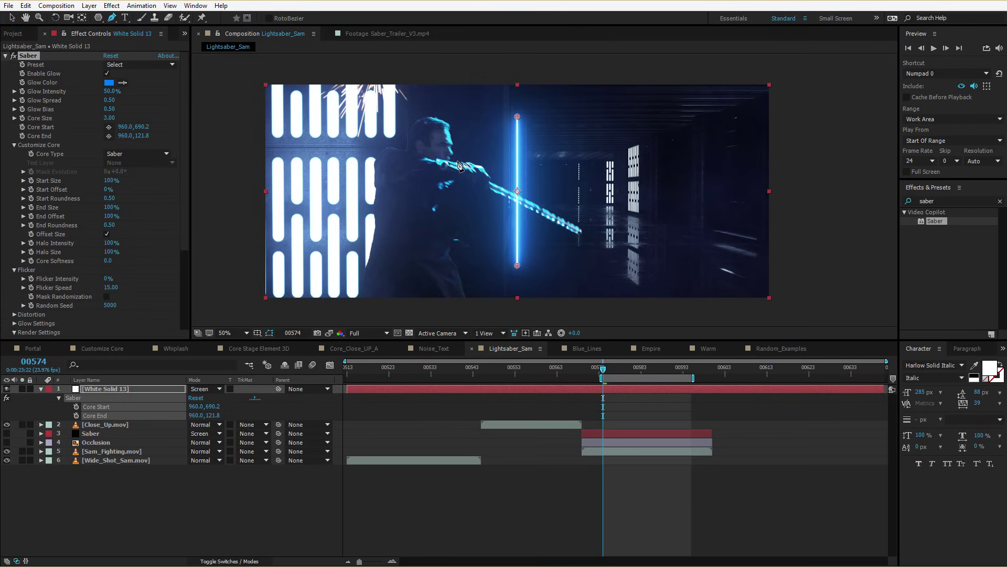
pyautogui.press('/')
pyautogui.click(433, 172)
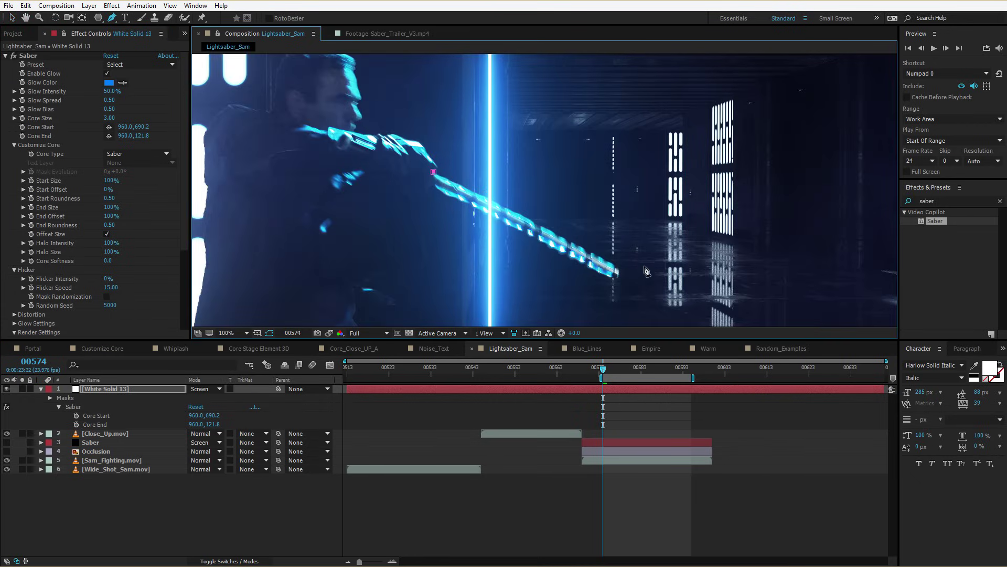
pyautogui.click(616, 266)
pyautogui.click(612, 279)
pyautogui.click(433, 189)
pyautogui.click(433, 172)
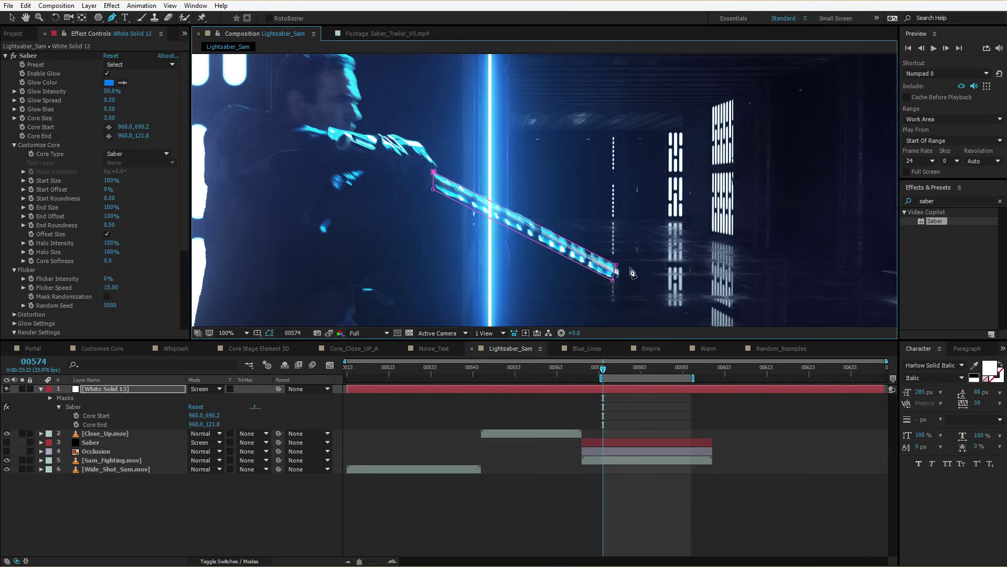
pyautogui.press('v')
pyautogui.moveTo(615, 271); pyautogui.dragTo(618, 274)
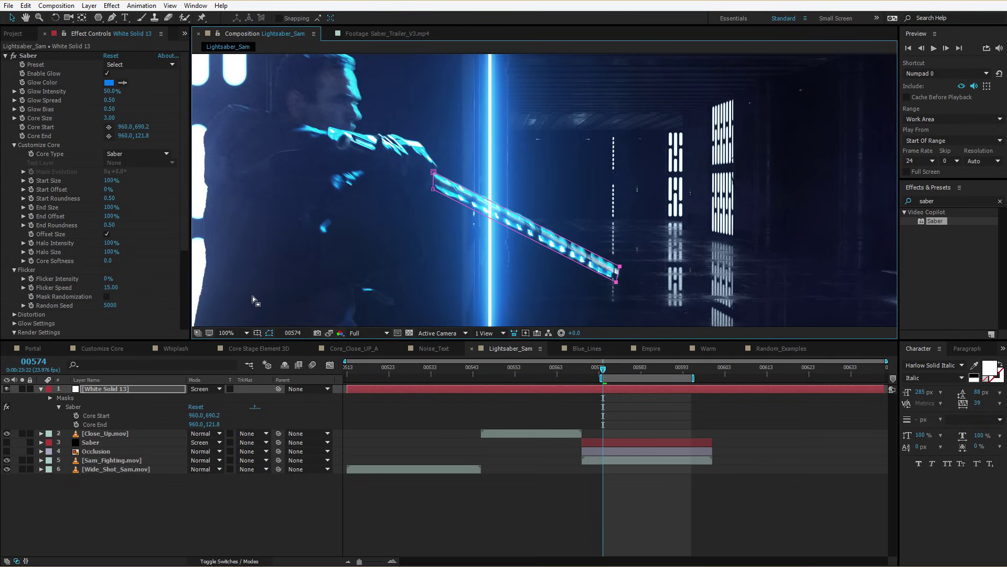
# Keyframe the Mask Path at frame 574 and reshape the mask to fit the prop blade at frame 575.
pyautogui.press('m')
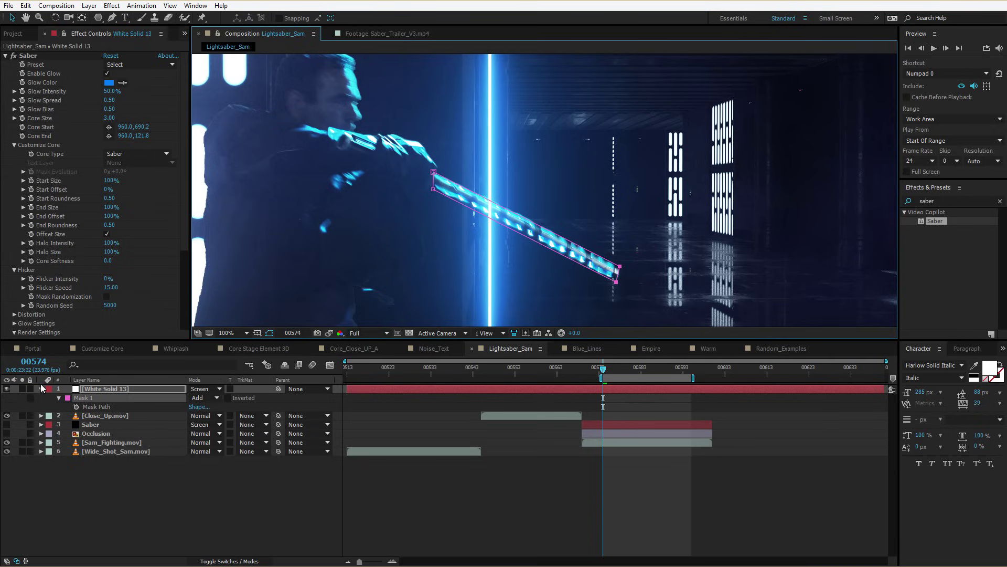
pyautogui.click(76, 407)
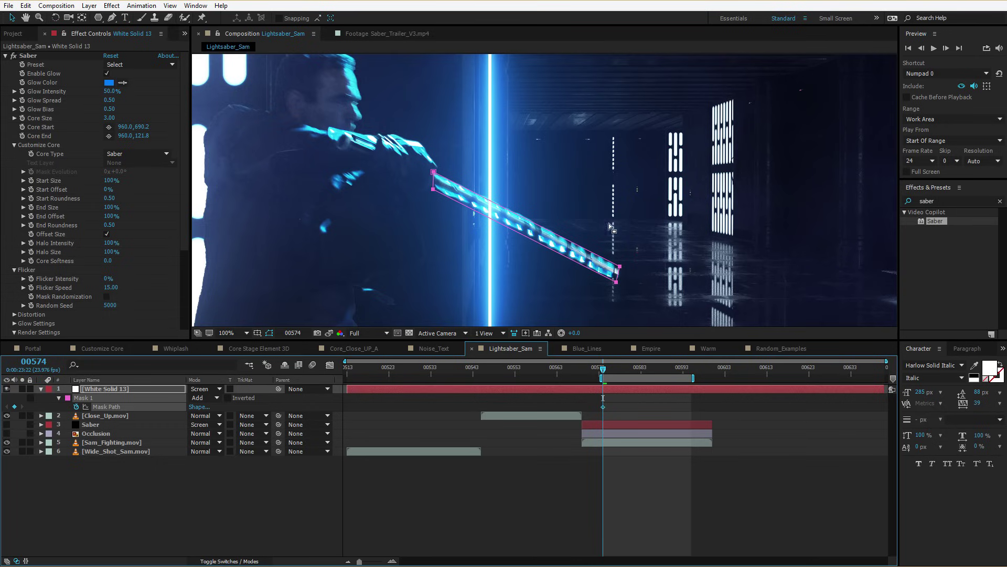
pyautogui.press('pagedown')
pyautogui.moveTo(621, 265); pyautogui.dragTo(619, 276)
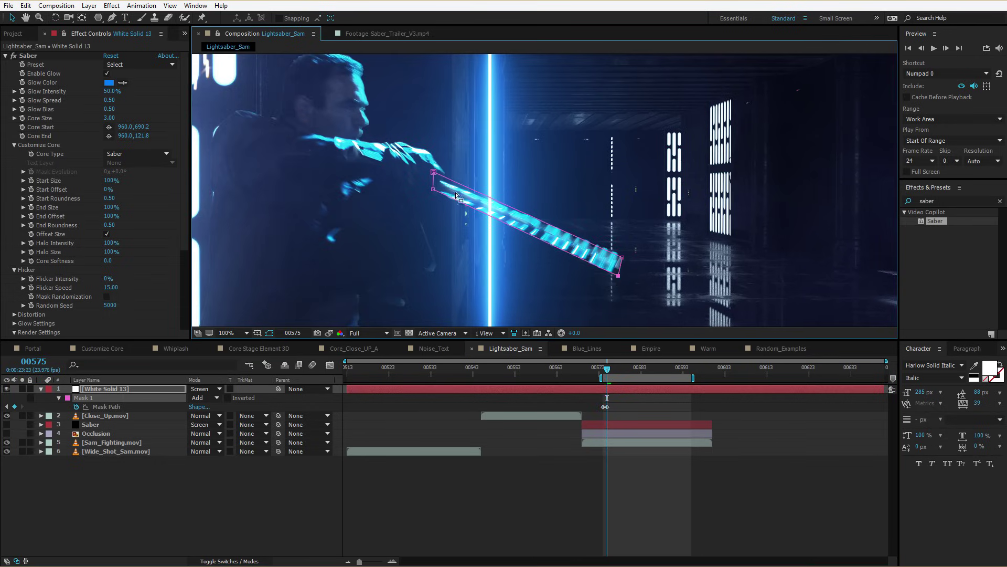
pyautogui.moveTo(433, 173); pyautogui.dragTo(439, 177)
# Reshape the mask around the motion-blurred blade at frame 576 and compare it with frame 575.
pyautogui.press('pagedown')
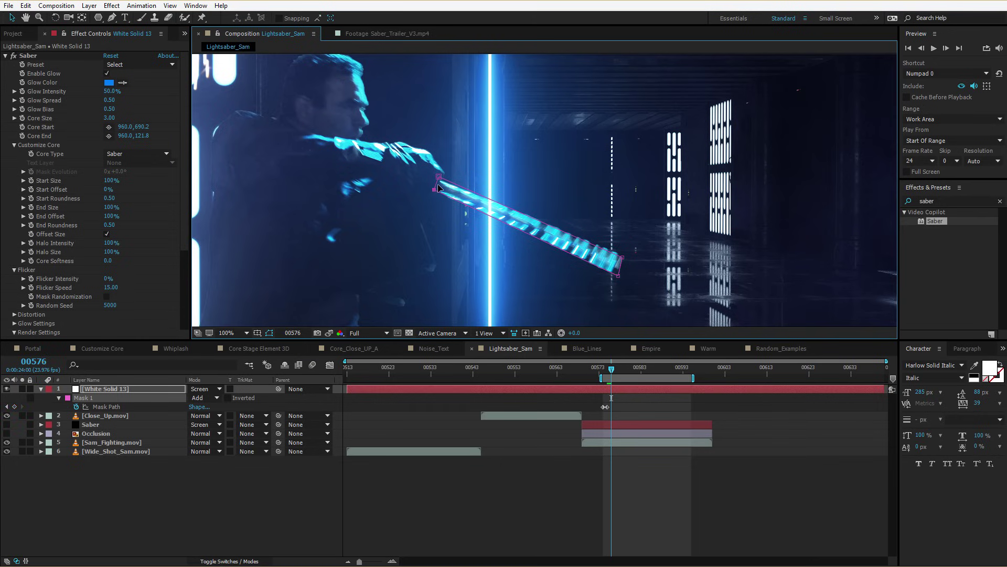
pyautogui.moveTo(622, 257); pyautogui.dragTo(637, 225)
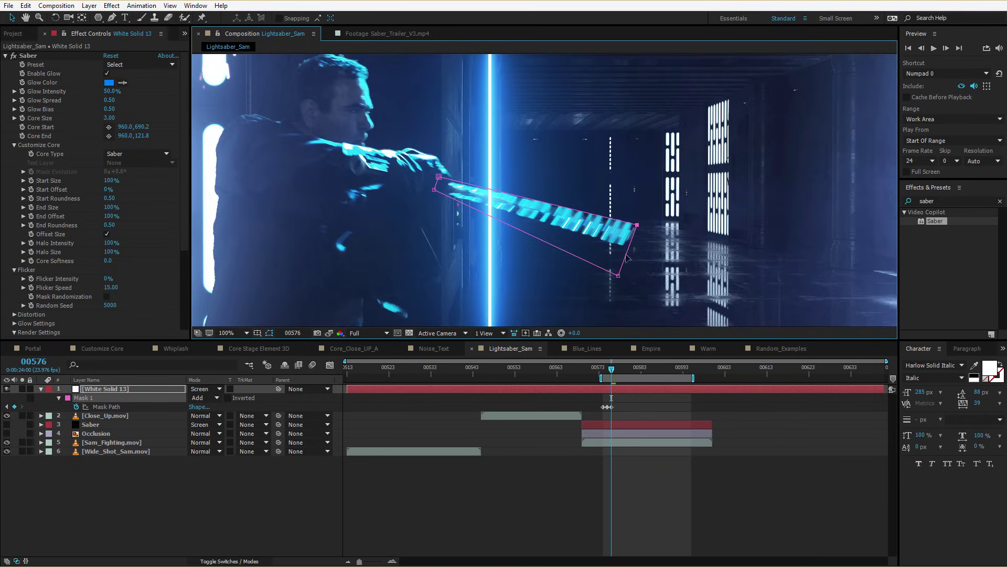
pyautogui.press('pageup')
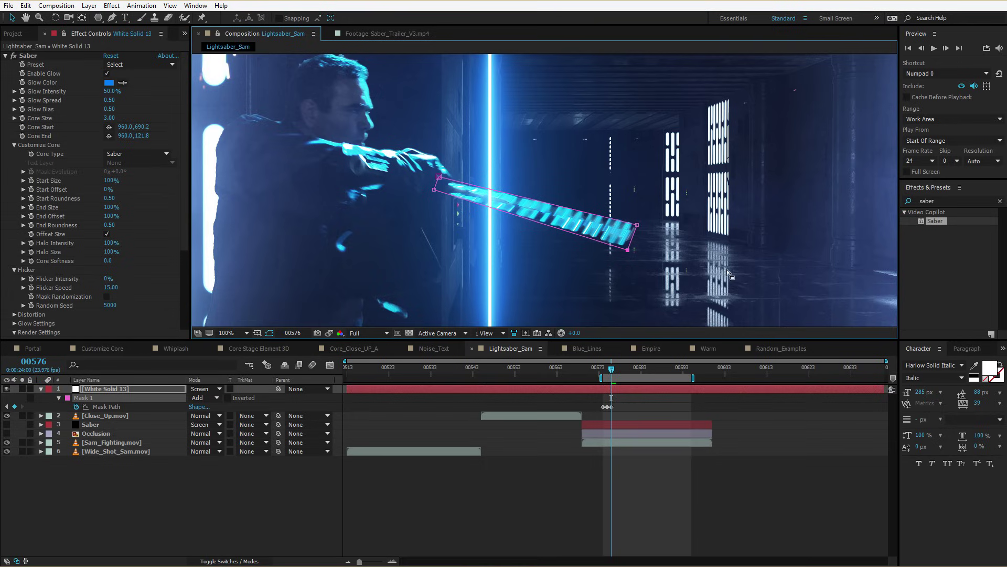
pyautogui.press('pageup')
pyautogui.press('pagedown')
pyautogui.press('pageup')
pyautogui.press('pagedown')
pyautogui.press('pageup')
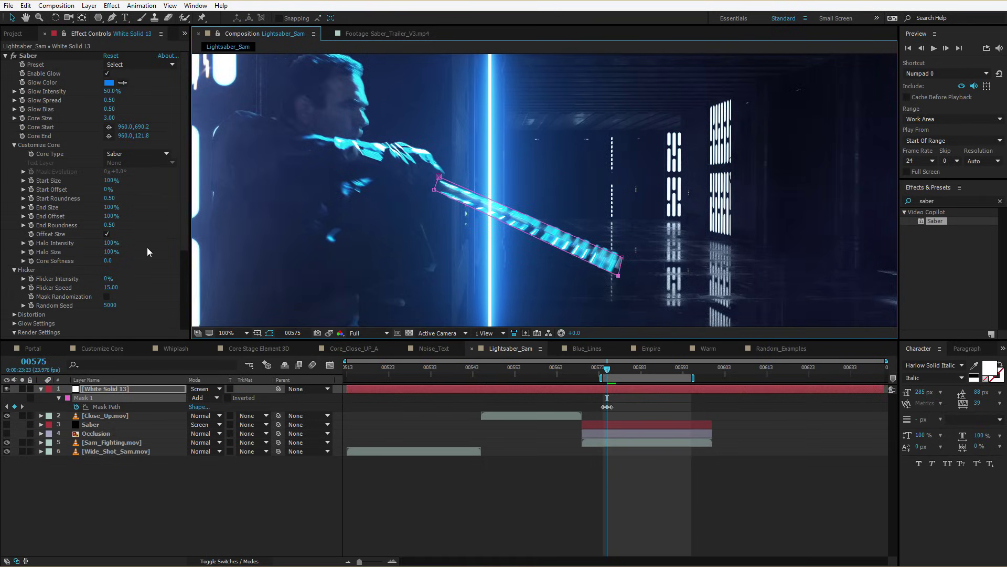
# Set the Saber's Core Type to Layer Masks and solo the White Solid 13 layer.
pyautogui.scroll(-2, 146, 246)
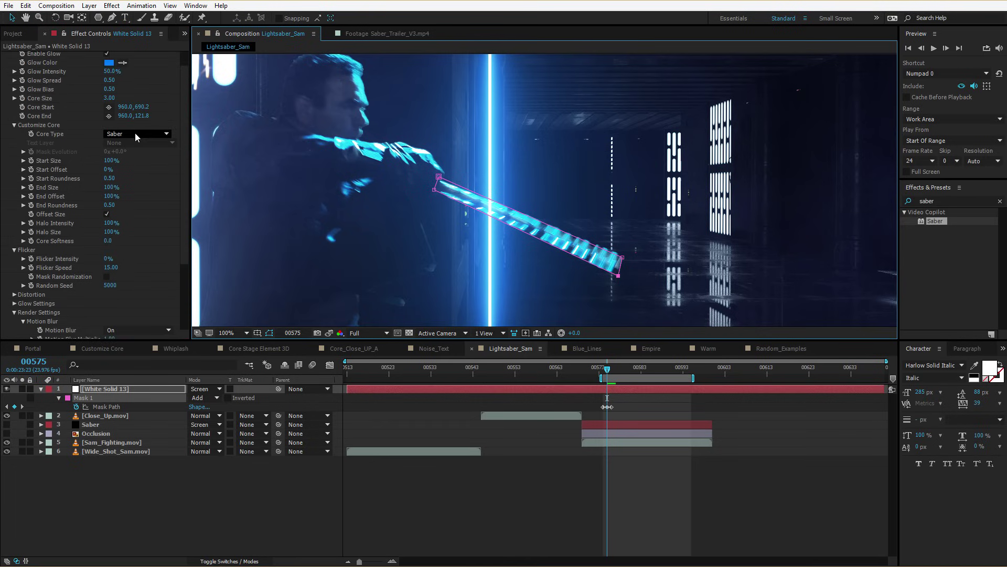
pyautogui.click(135, 134)
pyautogui.click(135, 155)
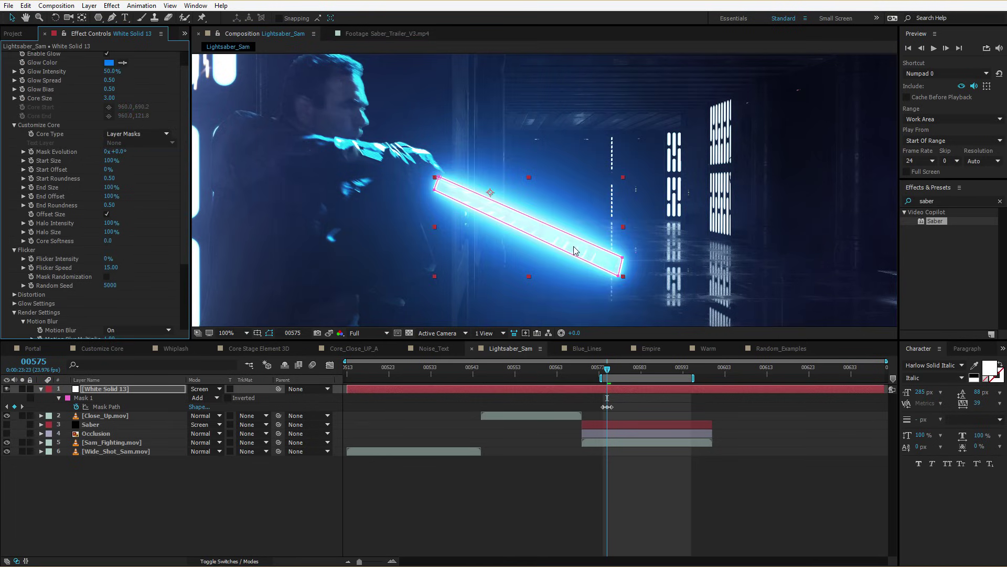
pyautogui.press('.')
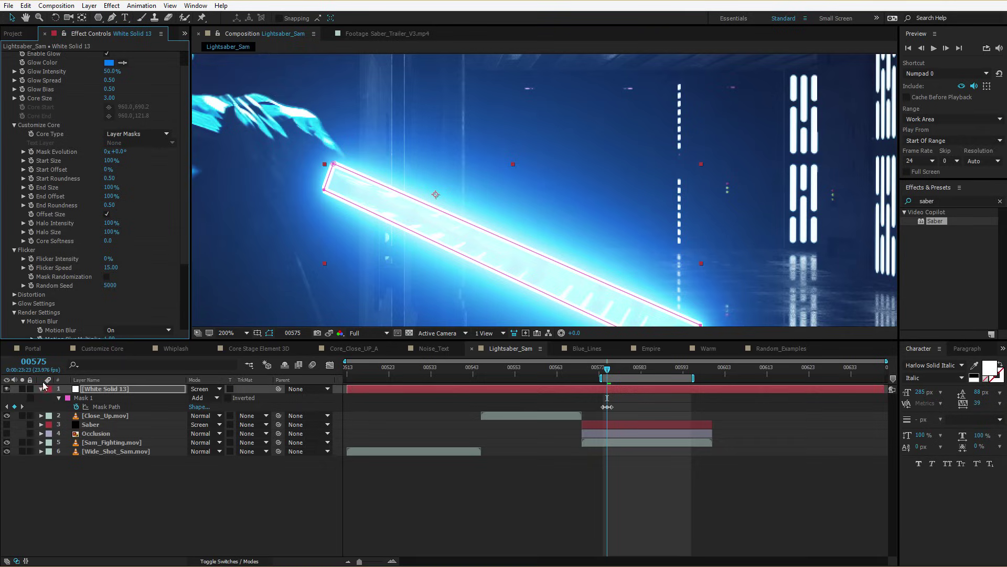
pyautogui.click(21, 388)
pyautogui.press(',')
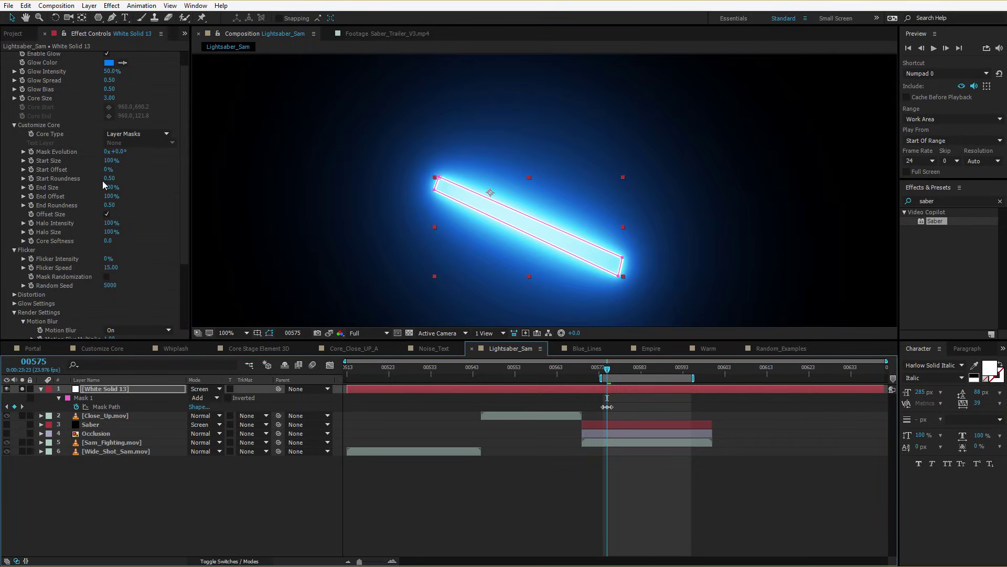
# Set the Saber's Composite Settings to Add and reselect the White Solid 13 layer.
pyautogui.scroll(-4, 87, 223)
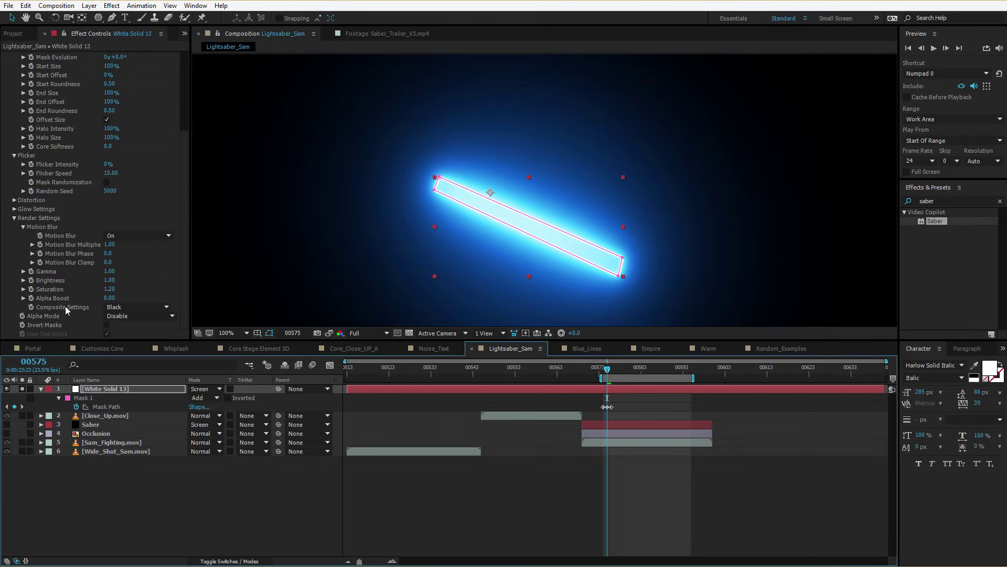
pyautogui.click(115, 307)
pyautogui.click(128, 342)
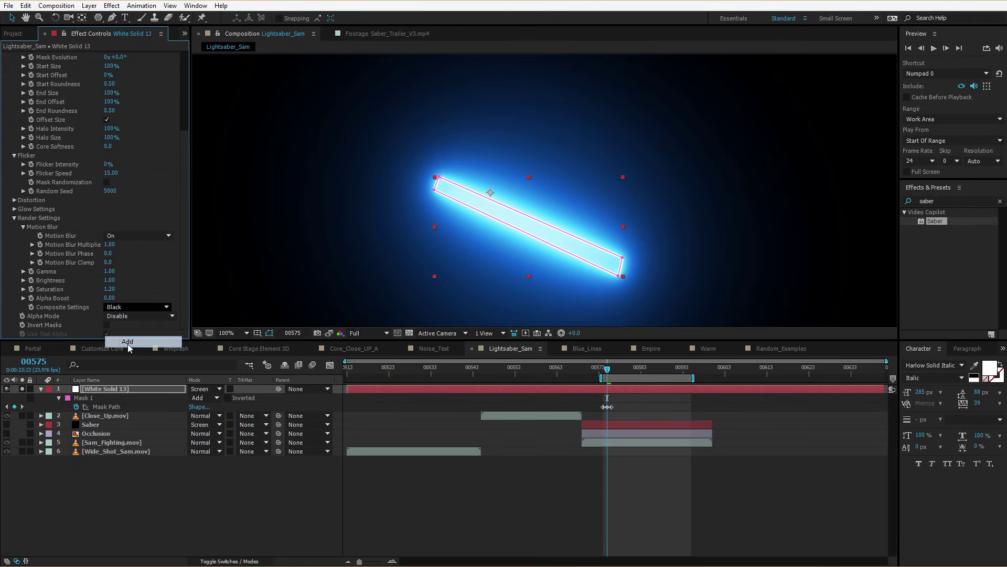
pyautogui.click(628, 397)
pyautogui.click(634, 389)
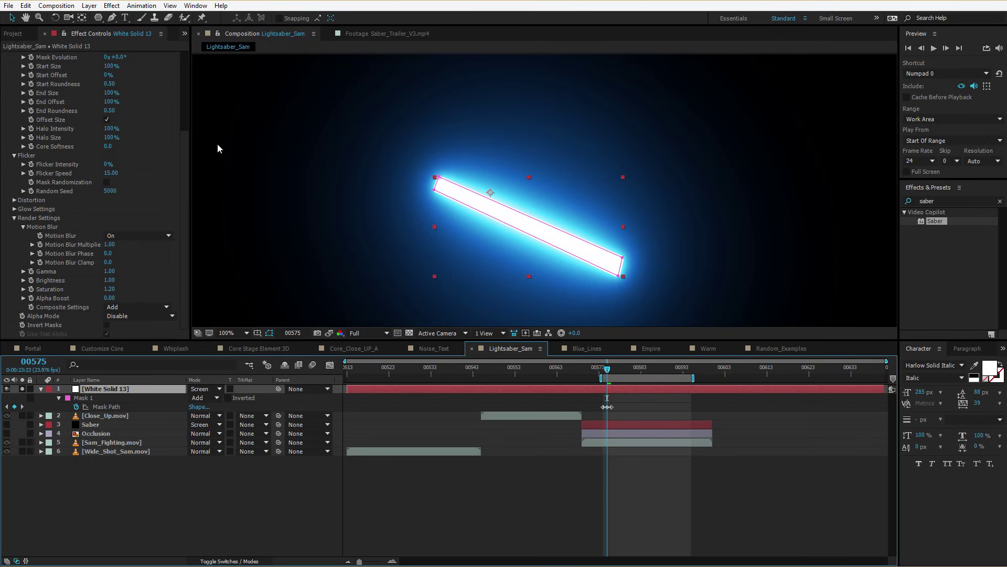
# Set the Saber's Core Size to 2, preview the masked blade, and raise the Glow Intensity to 101%.
pyautogui.scroll(5, 111, 141)
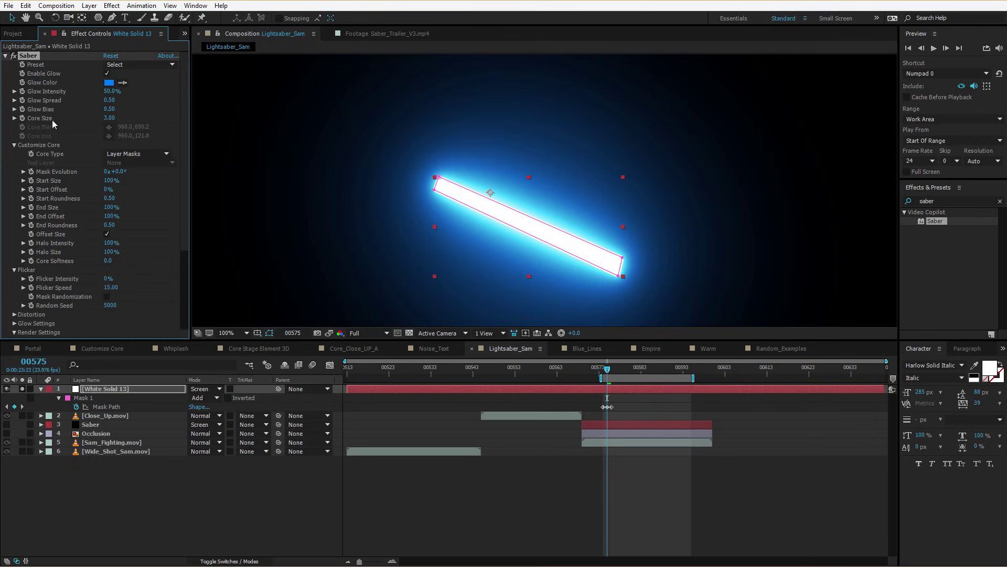
pyautogui.click(108, 117)
pyautogui.write('2')
pyautogui.press('Return')
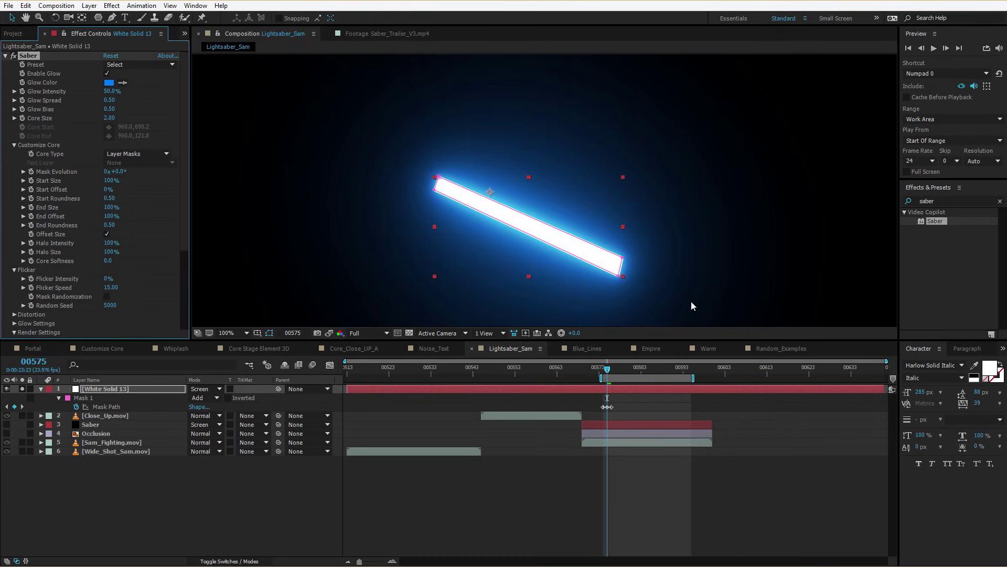
pyautogui.press('space')
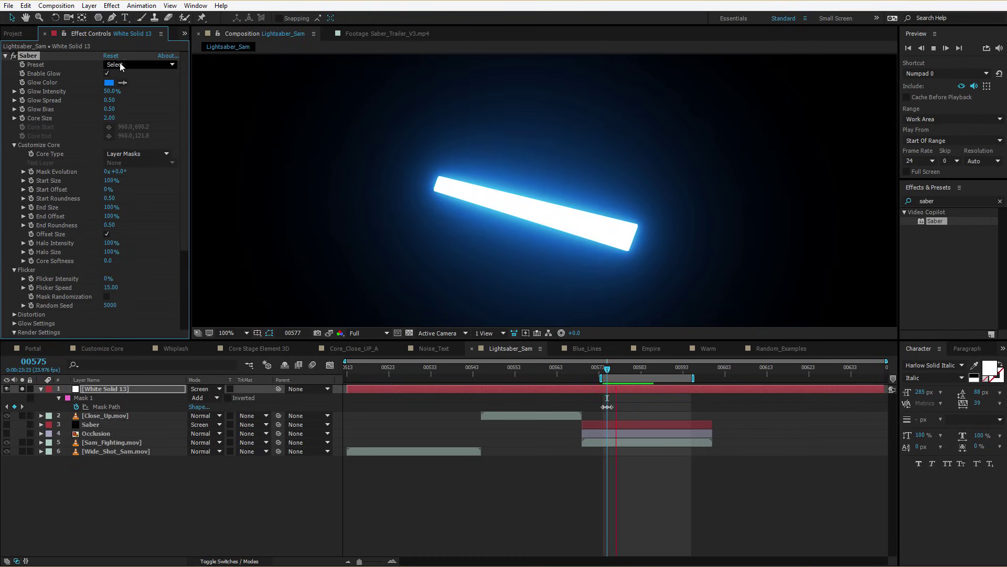
pyautogui.moveTo(111, 90); pyautogui.dragTo(116, 90)
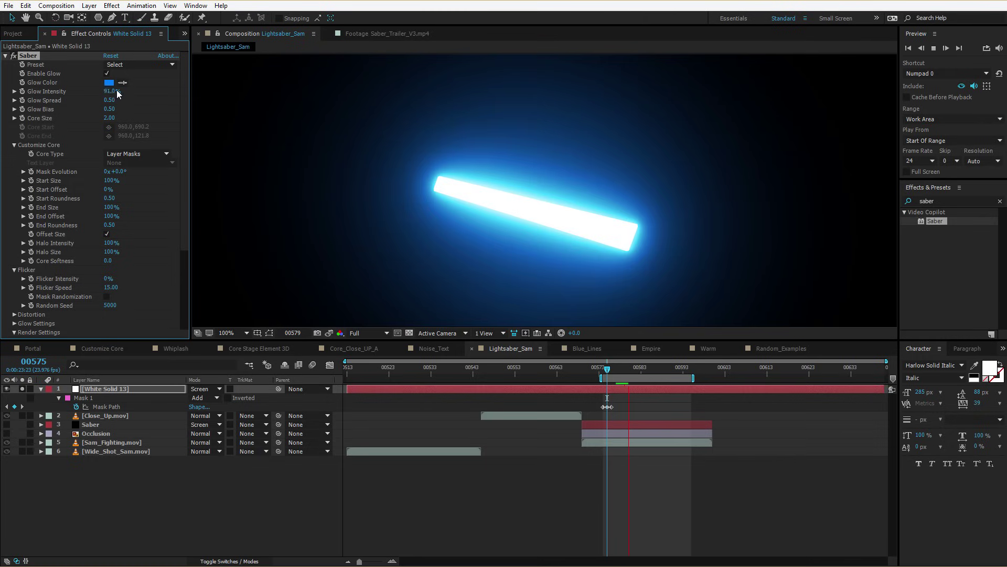
# Compare the glowing masked blade at frames 575 and 576, and turn off the solo on White Solid 13.
pyautogui.click(604, 367)
pyautogui.moveTo(605, 369); pyautogui.dragTo(612, 360)
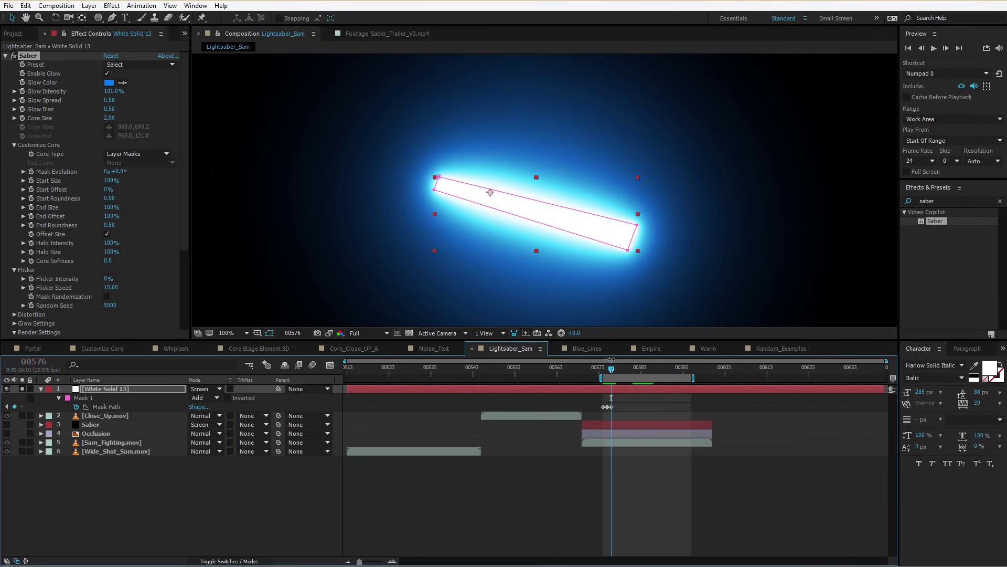
pyautogui.press('pageup')
pyautogui.press('pagedown')
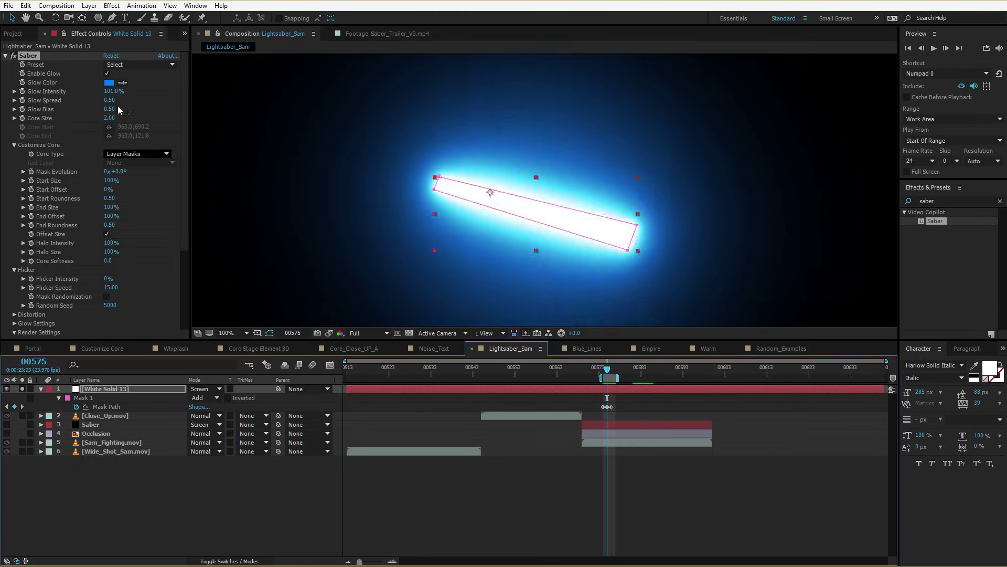
pyautogui.press('pageup')
pyautogui.click(22, 389)
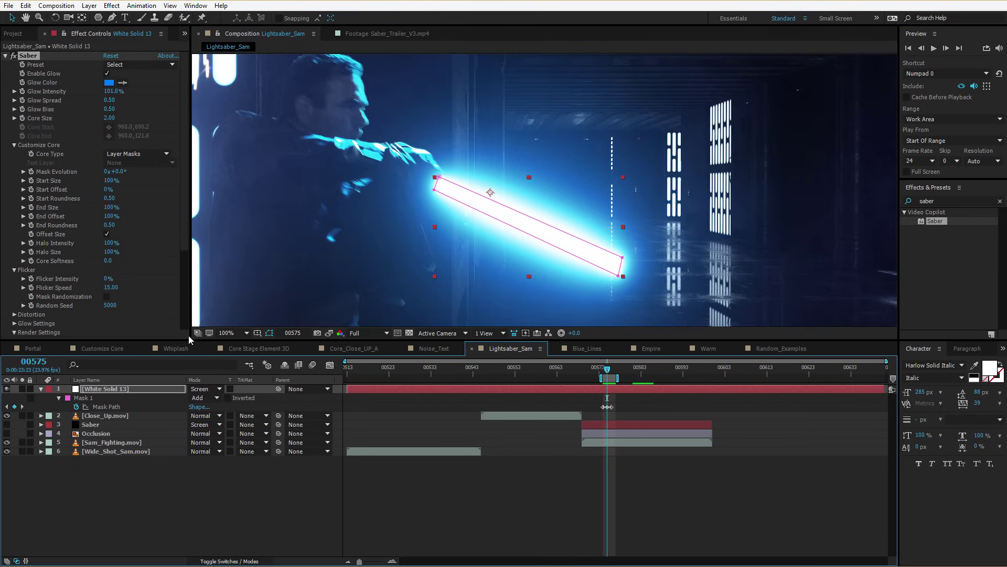
# Lower the Saber's Glow Intensity to 65% and view the masked blade over the footage with the layer deselected.
pyautogui.moveTo(112, 95); pyautogui.dragTo(90, 96)
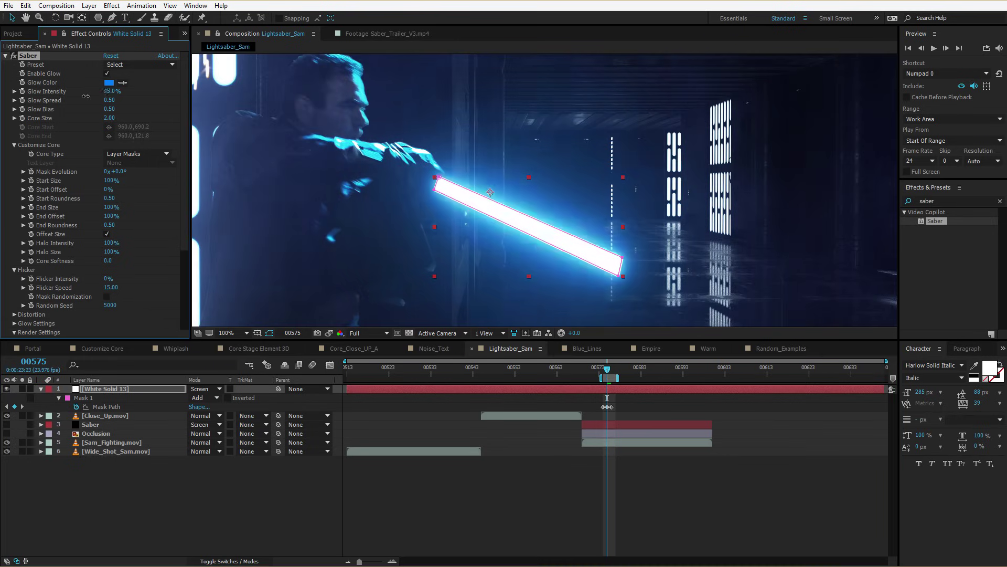
pyautogui.click(603, 419)
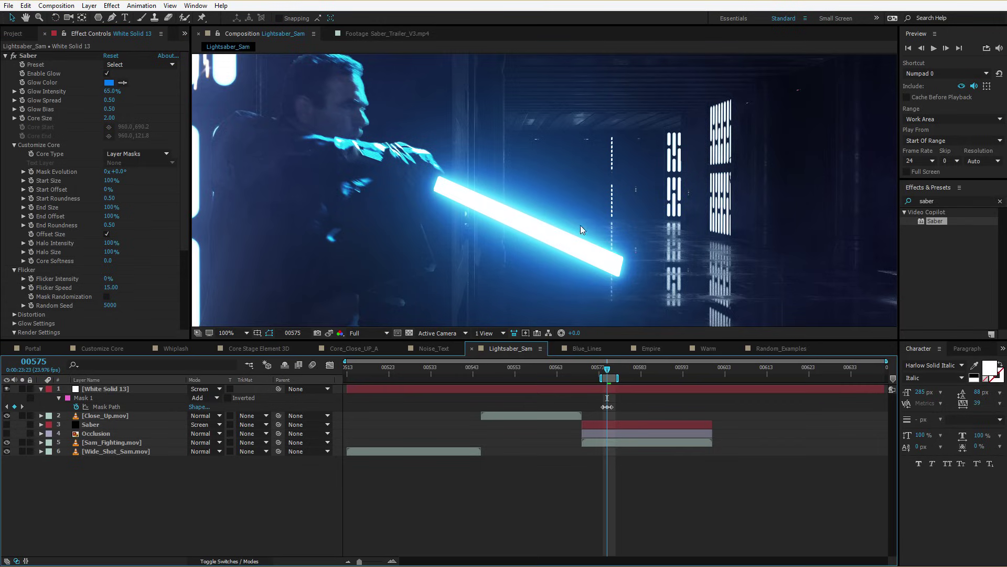
pyautogui.press(',')
pyautogui.press(',')
pyautogui.press('space')
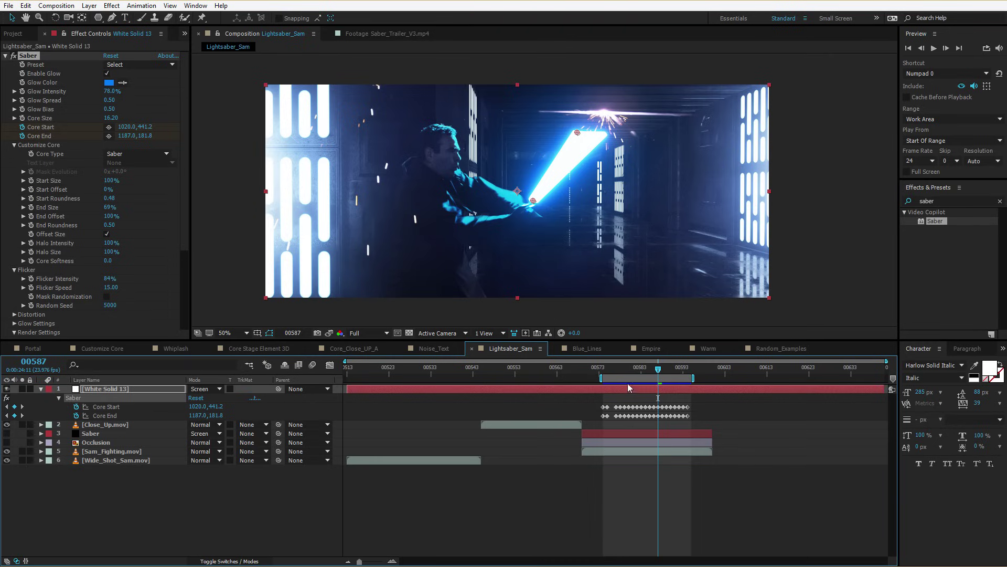
# At frame 577, show the Occlusion layer and select the White Solid 13 layer.
pyautogui.moveTo(654, 372); pyautogui.dragTo(617, 373)
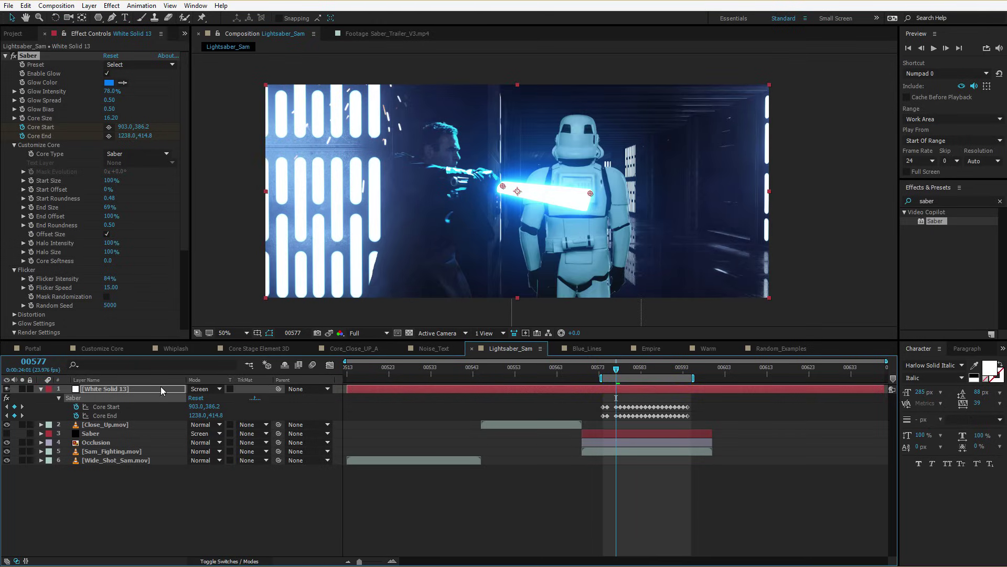
pyautogui.click(92, 443)
pyautogui.click(94, 388)
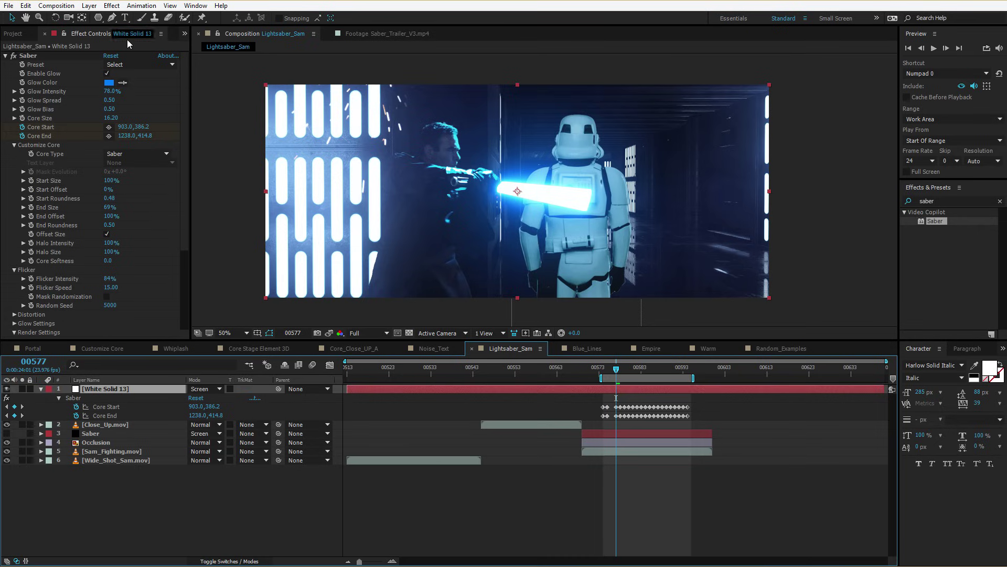
# Draw a closed Pen tool mask on White Solid 13 around the stormtrooper's arms, shoulders and helmet at frame 577.
pyautogui.click(112, 17)
pyautogui.scroll(2, 553, 163)
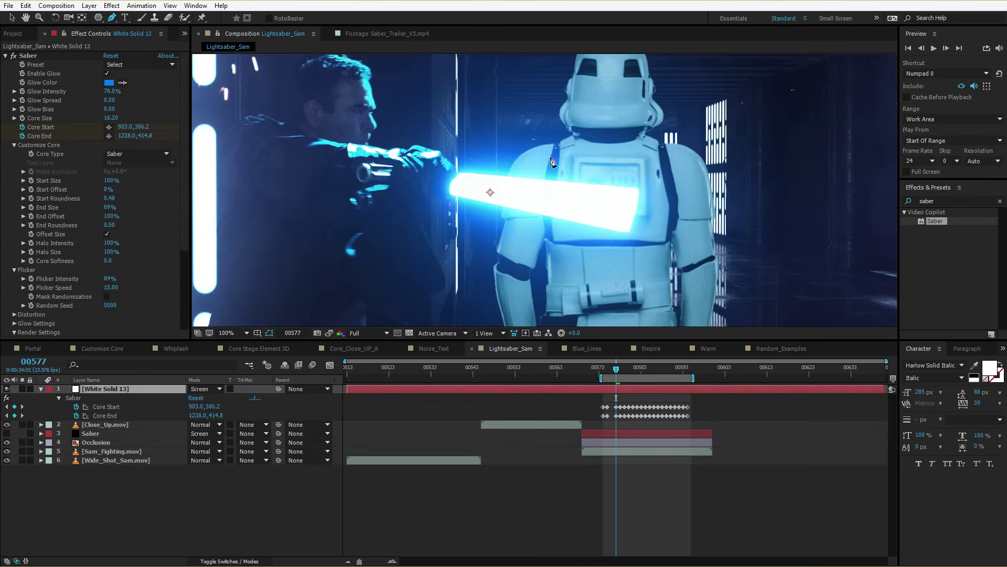
pyautogui.moveTo(570, 163); pyautogui.dragTo(555, 185)
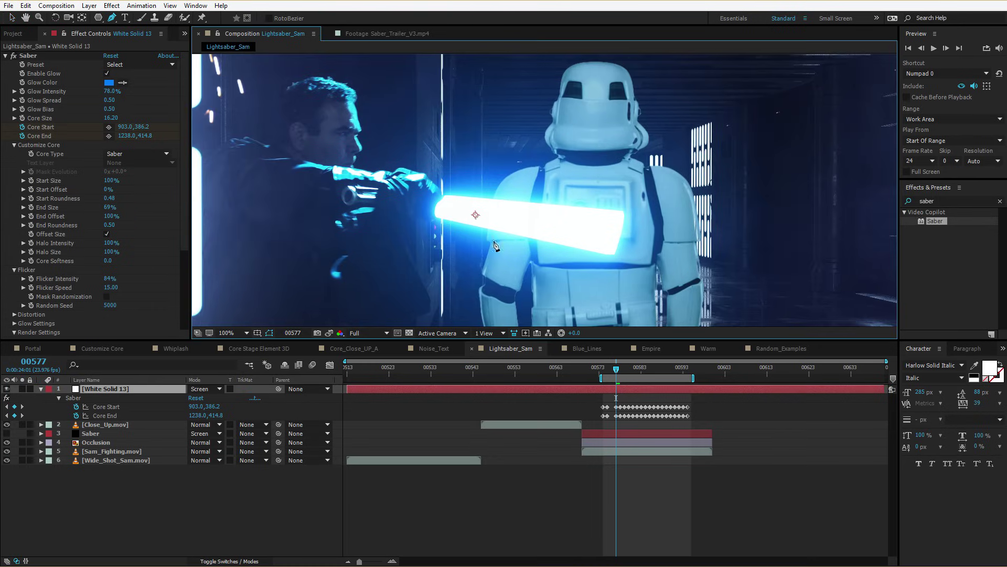
pyautogui.click(483, 314)
pyautogui.click(484, 271)
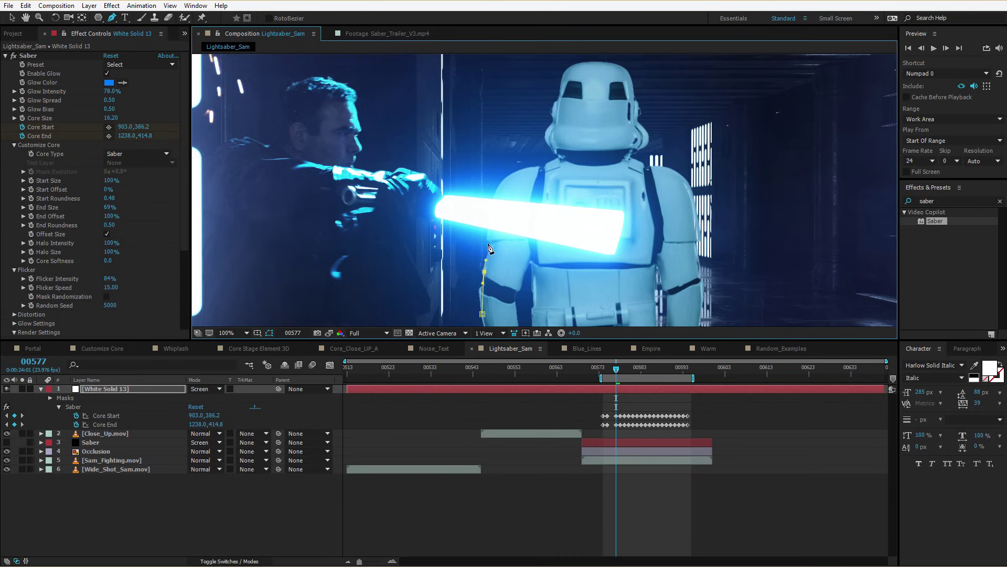
pyautogui.click(487, 238)
pyautogui.click(492, 196)
pyautogui.click(511, 173)
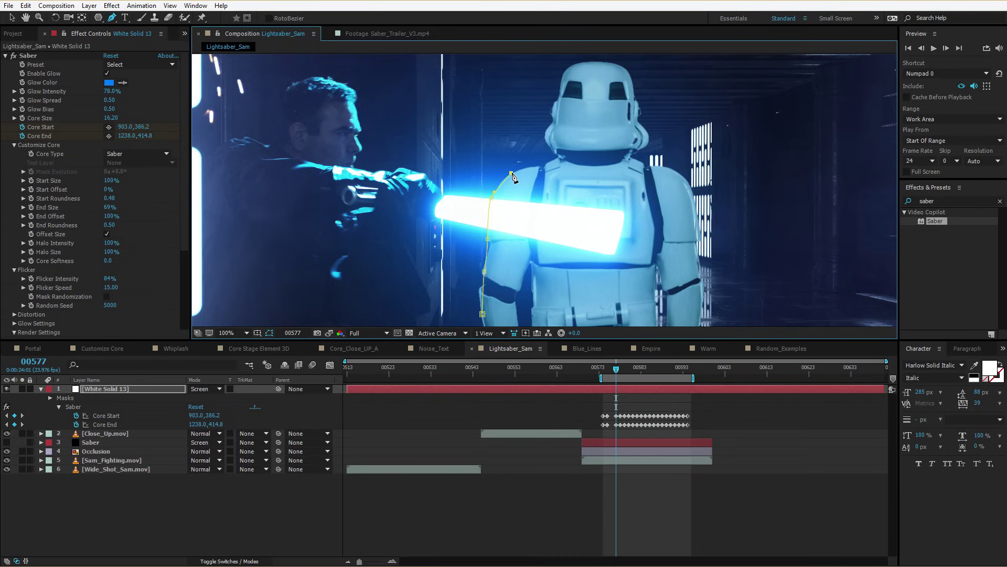
pyautogui.click(537, 164)
pyautogui.click(561, 156)
pyautogui.click(545, 138)
pyautogui.click(549, 126)
pyautogui.click(553, 118)
pyautogui.click(555, 102)
pyautogui.click(560, 94)
pyautogui.moveTo(569, 67); pyautogui.dragTo(576, 64)
pyautogui.click(629, 73)
pyautogui.click(637, 109)
pyautogui.click(646, 138)
pyautogui.click(636, 157)
pyautogui.click(692, 216)
pyautogui.click(700, 267)
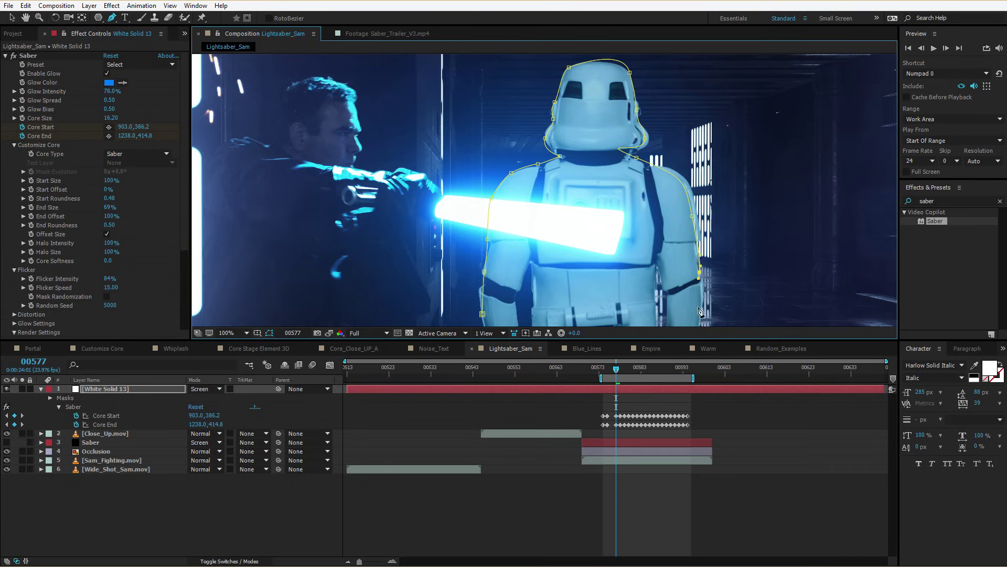
pyautogui.click(698, 306)
pyautogui.click(482, 314)
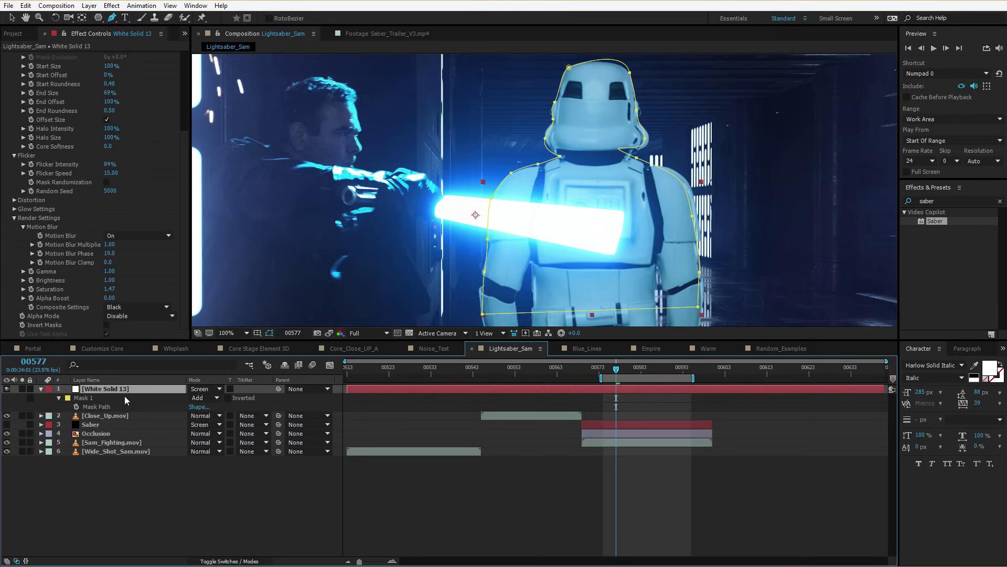
# Set Mask 1 to Subtract and the Saber's Alpha Mode to Enable Masks.
pyautogui.click(203, 398)
pyautogui.click(224, 435)
pyautogui.press('v')
pyautogui.click(126, 316)
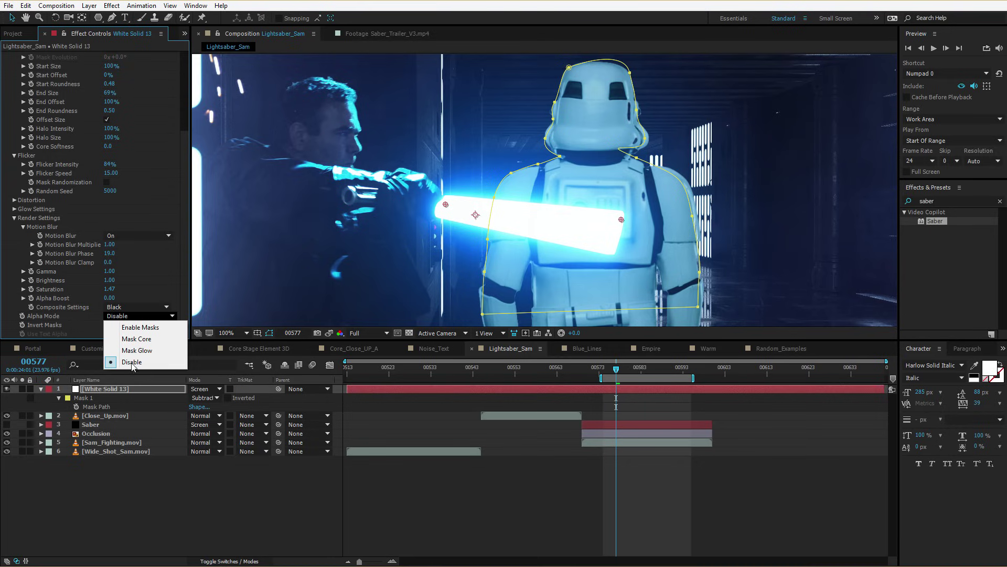
pyautogui.click(153, 328)
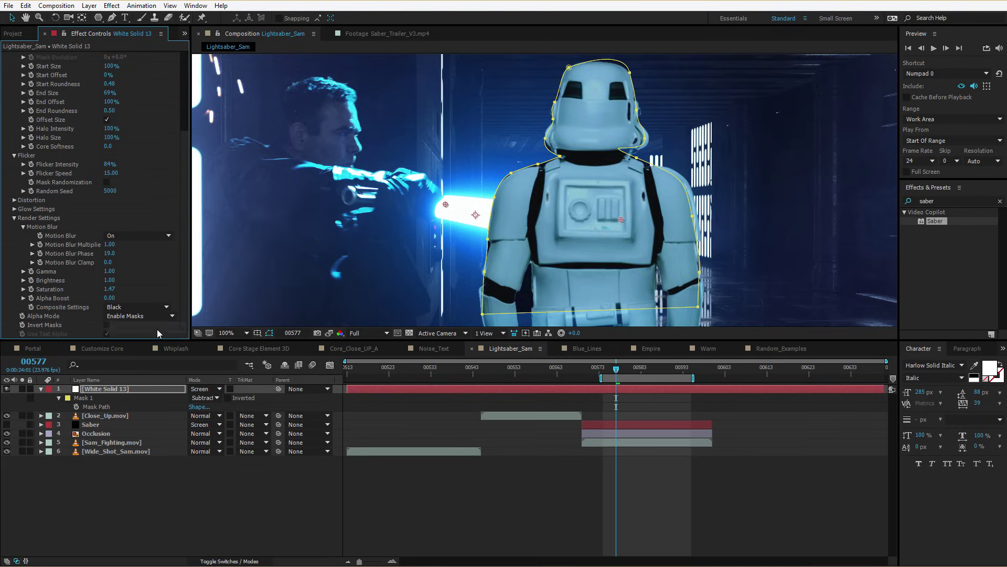
# View the masked blade without the mask outline and set the Saber's Alpha Mode to Mask Core.
pyautogui.click(621, 476)
pyautogui.press('h')
pyautogui.moveTo(524, 201); pyautogui.dragTo(500, 207)
pyautogui.press('v')
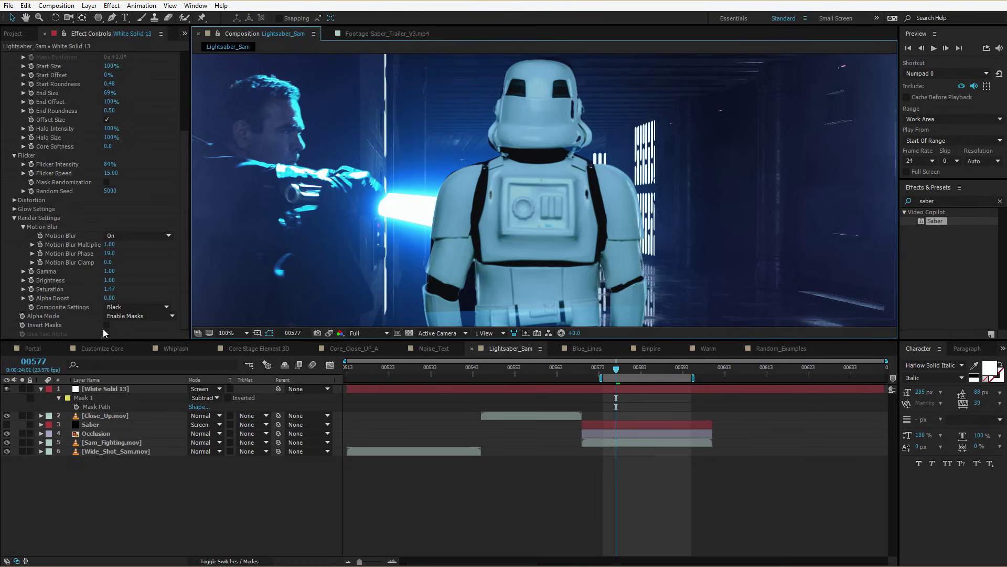
pyautogui.click(138, 316)
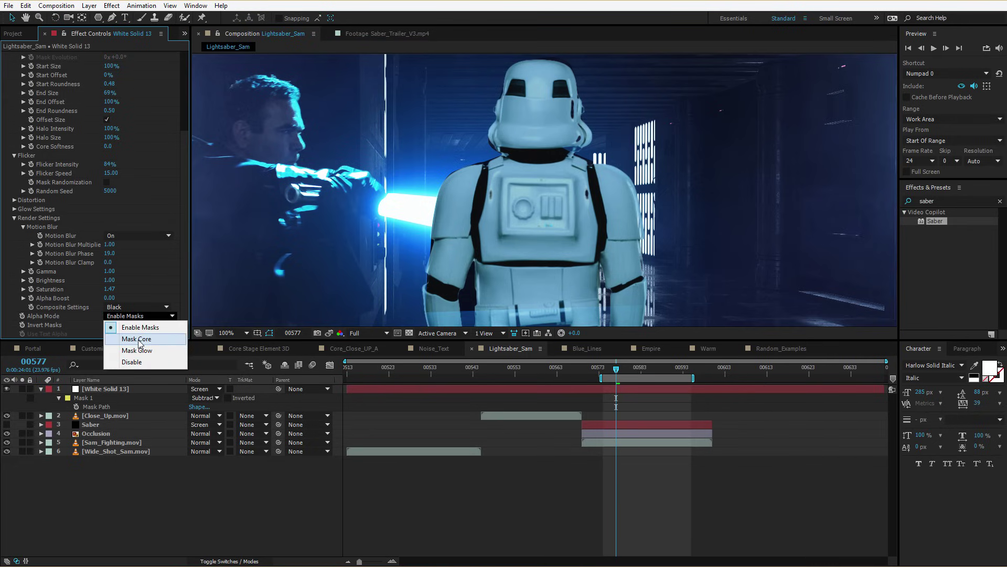
pyautogui.click(137, 339)
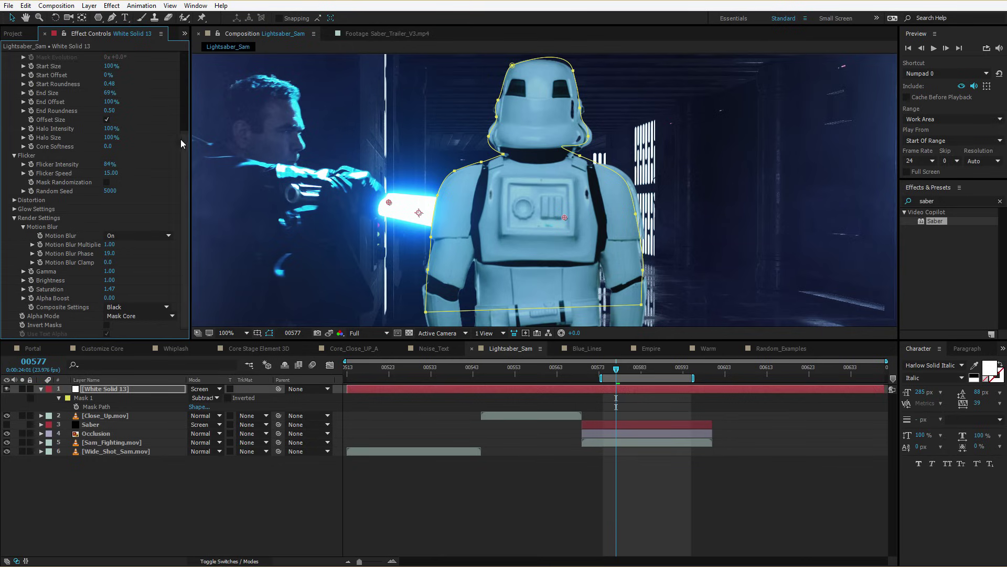
# Try the Saber's Glow Intensity at 127% with the layer deselected, and settle it at 92%.
pyautogui.scroll(5, 184, 123)
pyautogui.moveTo(122, 91); pyautogui.dragTo(135, 90)
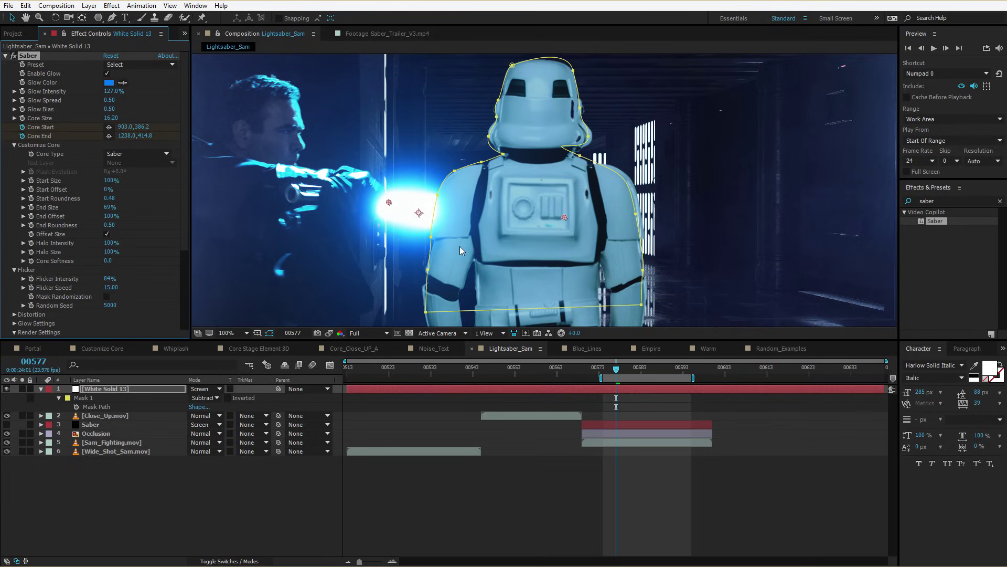
pyautogui.click(460, 247)
pyautogui.moveTo(109, 96)
pyautogui.mouseDown()
pyautogui.moveTo(98, 96)
pyautogui.moveTo(112, 92)
pyautogui.mouseUp()
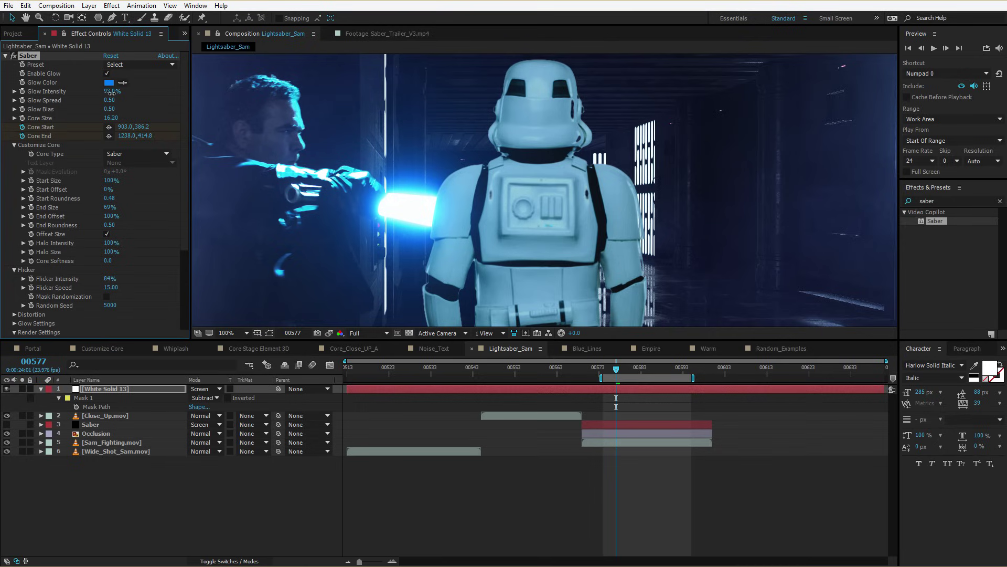
# Preview the masked blade behind the stormtrooper and stop at frame 579.
pyautogui.press('space')
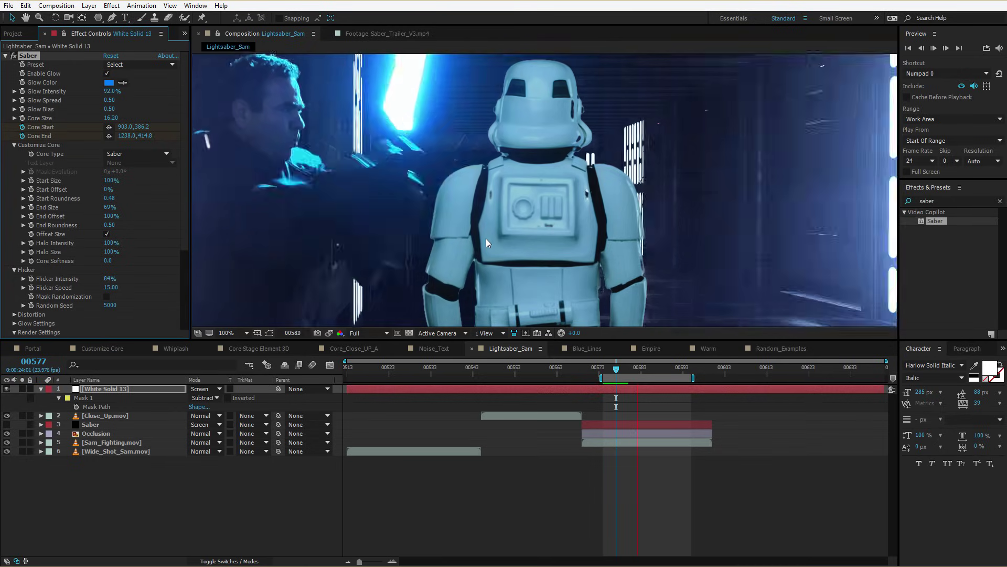
pyautogui.press('space')
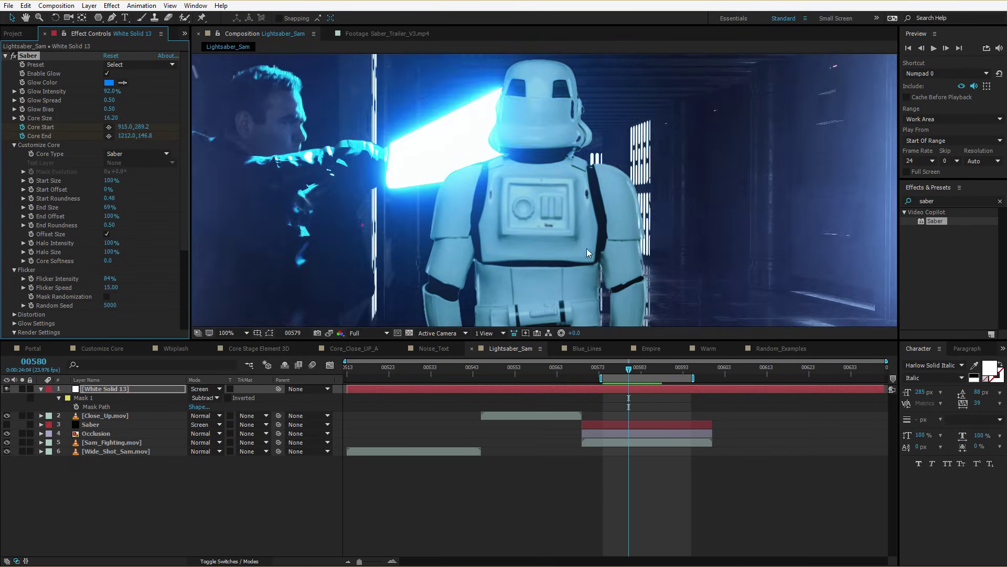
pyautogui.press('pagedown')
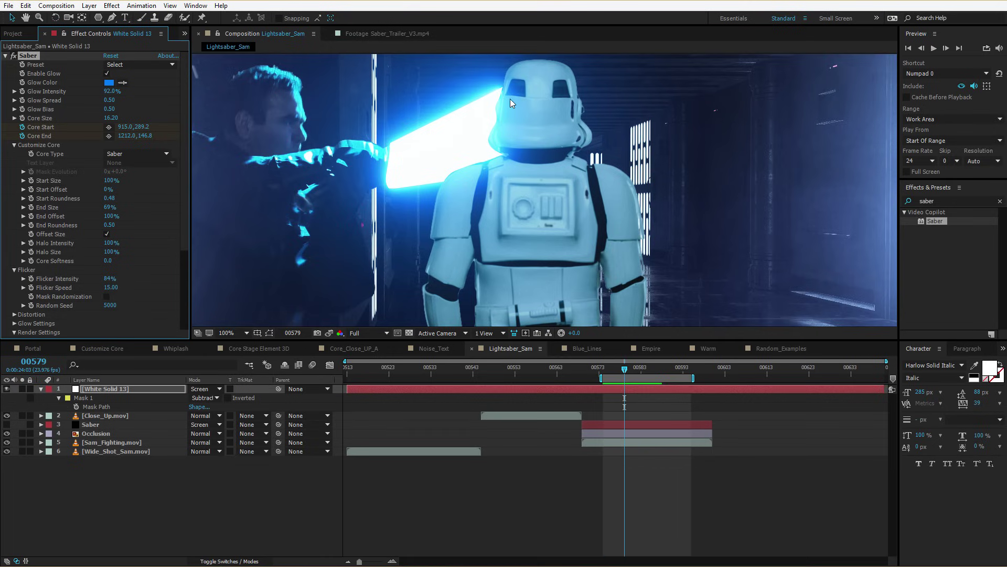
# Show the stormtrooper mask outline at frame 579 and compare the blade's edge across neighbouring frames, ending at frame 578.
pyautogui.click(598, 388)
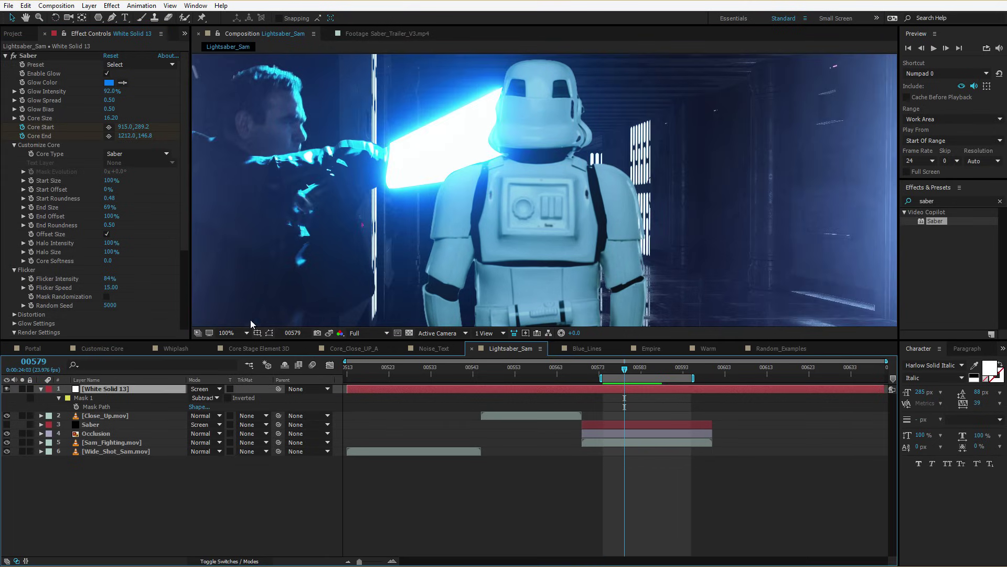
pyautogui.press('pagedown')
pyautogui.click(490, 135)
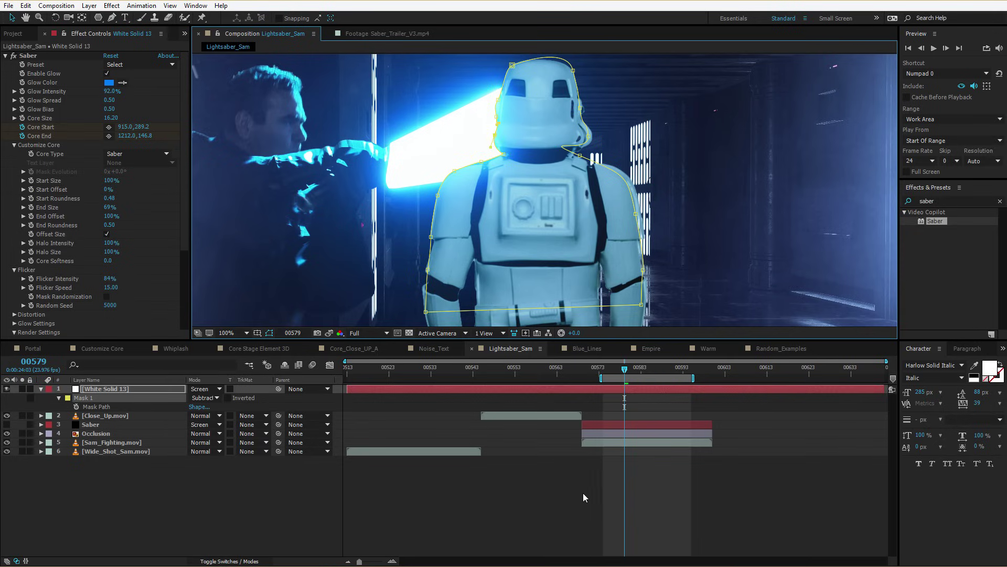
pyautogui.press('pageup')
pyautogui.press('pageup')
pyautogui.press('pagedown')
pyautogui.press('pagedown')
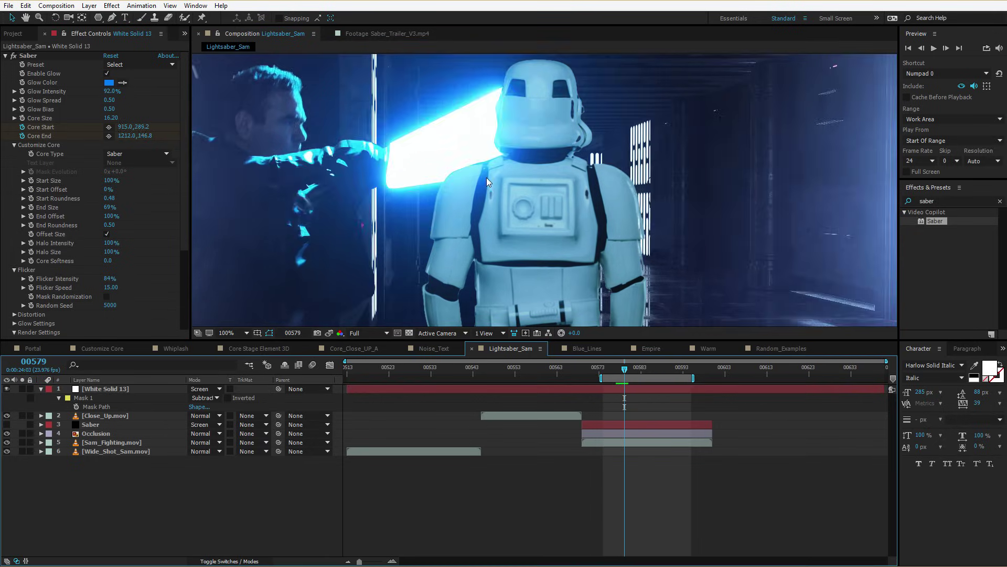
pyautogui.press('pageup')
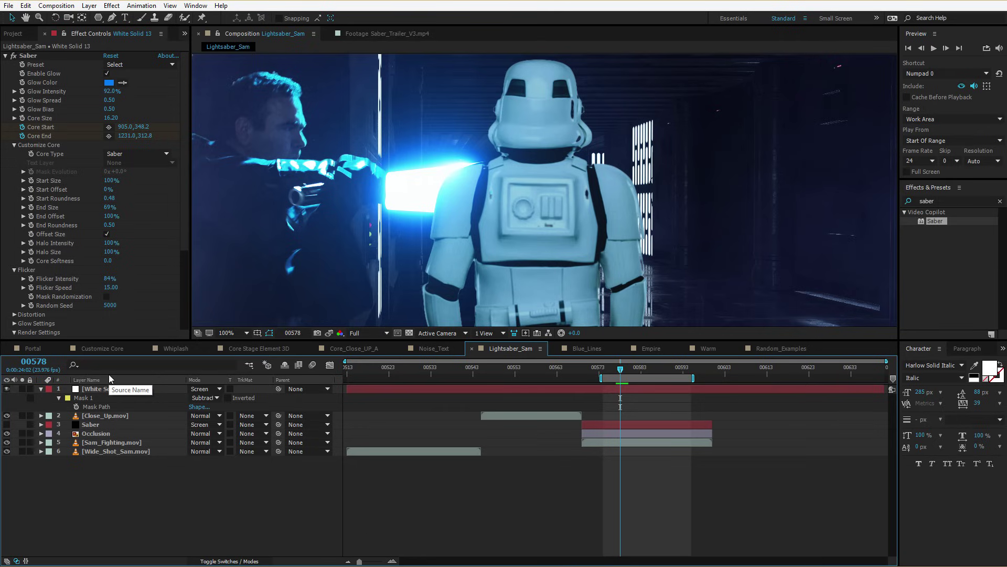
# View the whole masked shot, and open the Saber_Trailer_V3.mp4 footage at frame 508.
pyautogui.scroll(-2, 486, 239)
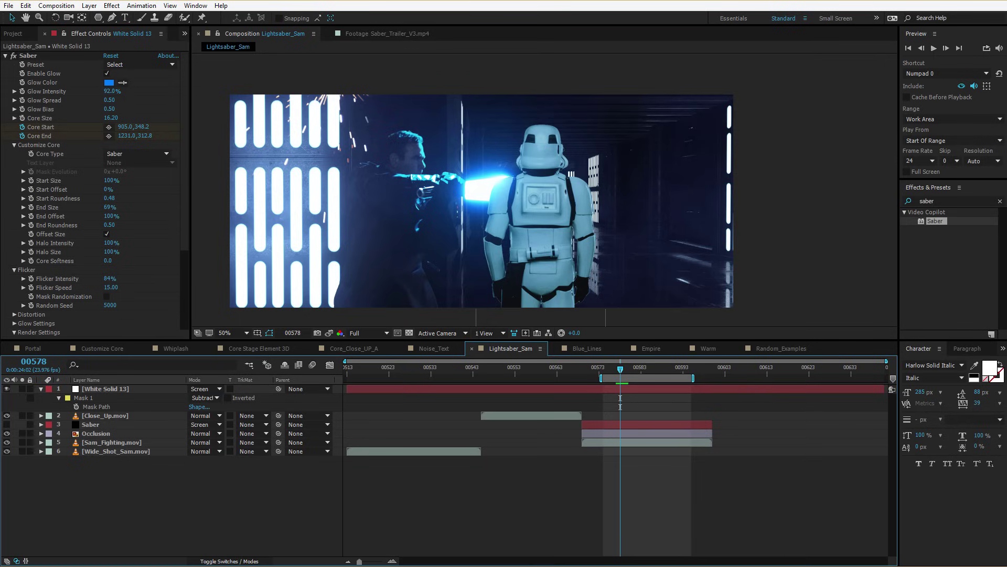
pyautogui.click(387, 33)
pyautogui.click(483, 308)
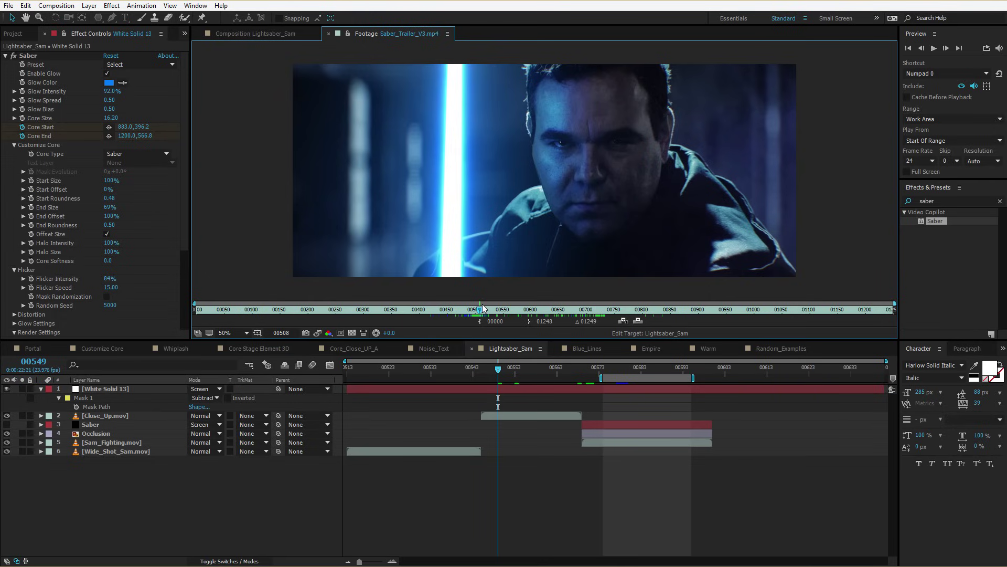
# Switch to the browser and look through the Video Copilot tutorials list, including the old Light Sabers entries and Planet Explosion.
pyautogui.hotkey('alt', 'Tab')
pyautogui.scroll(-1, 753, 306)
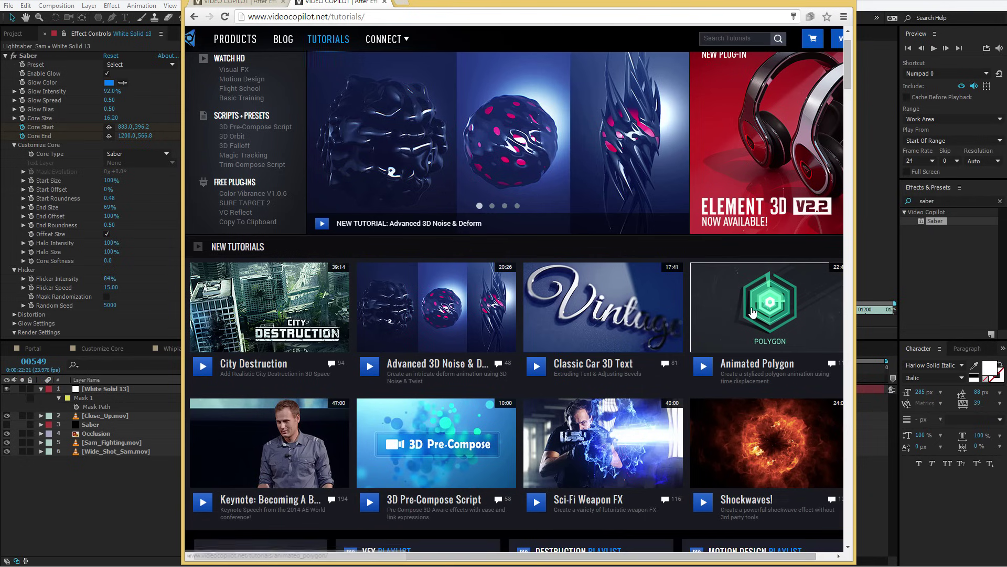
pyautogui.scroll(-2, 752, 311)
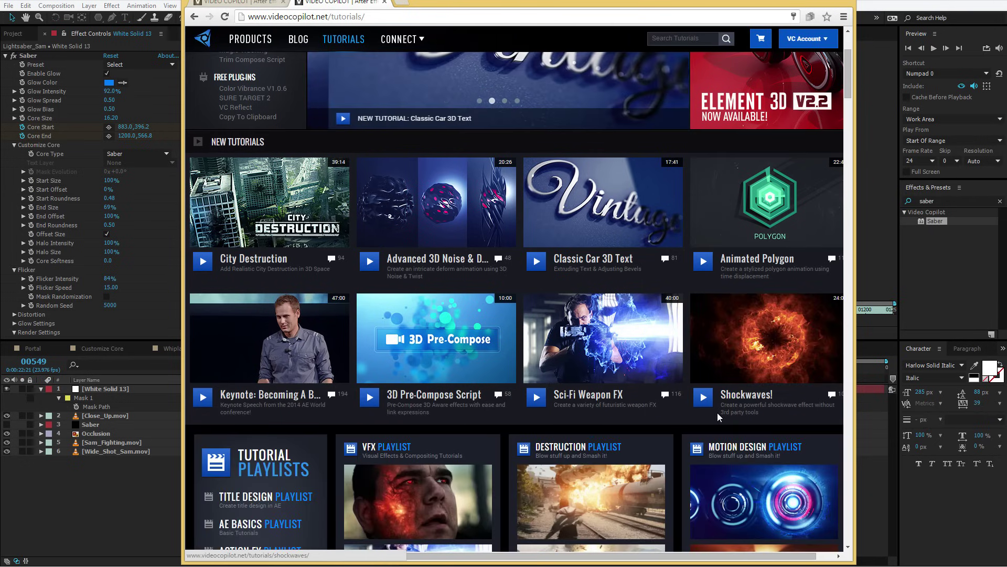
pyautogui.scroll(-15, 694, 405)
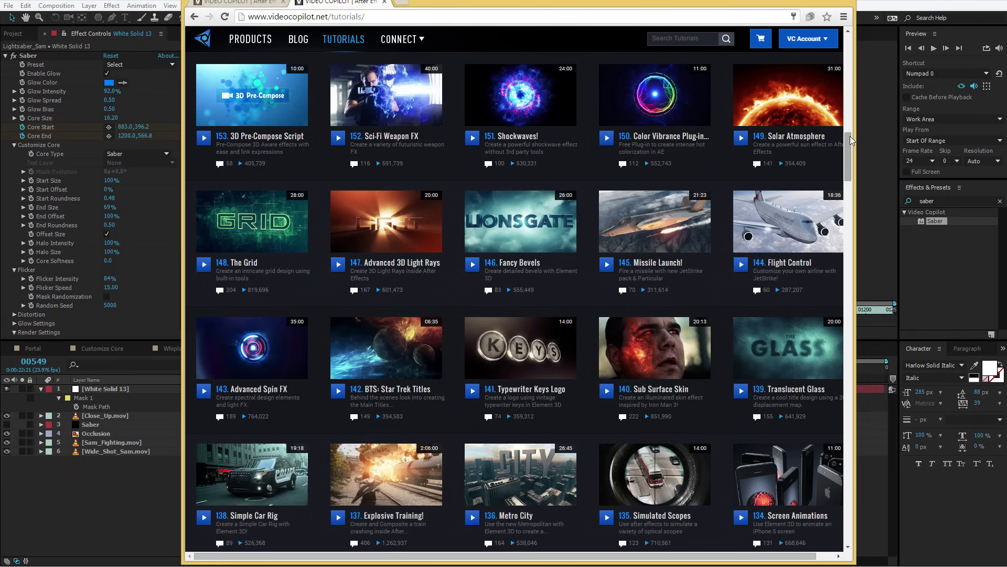
pyautogui.moveTo(848, 139); pyautogui.dragTo(846, 491)
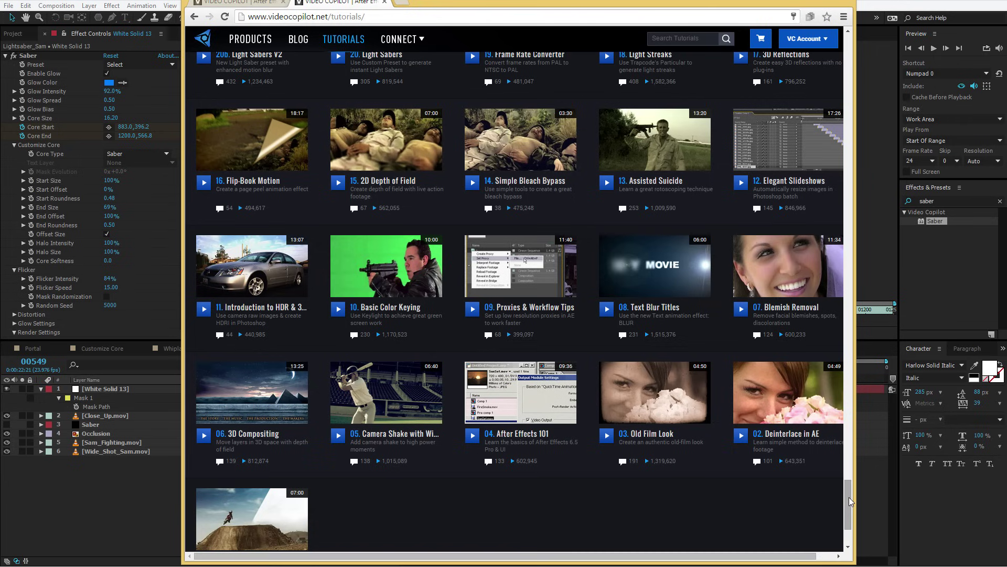
pyautogui.scroll(6, 761, 331)
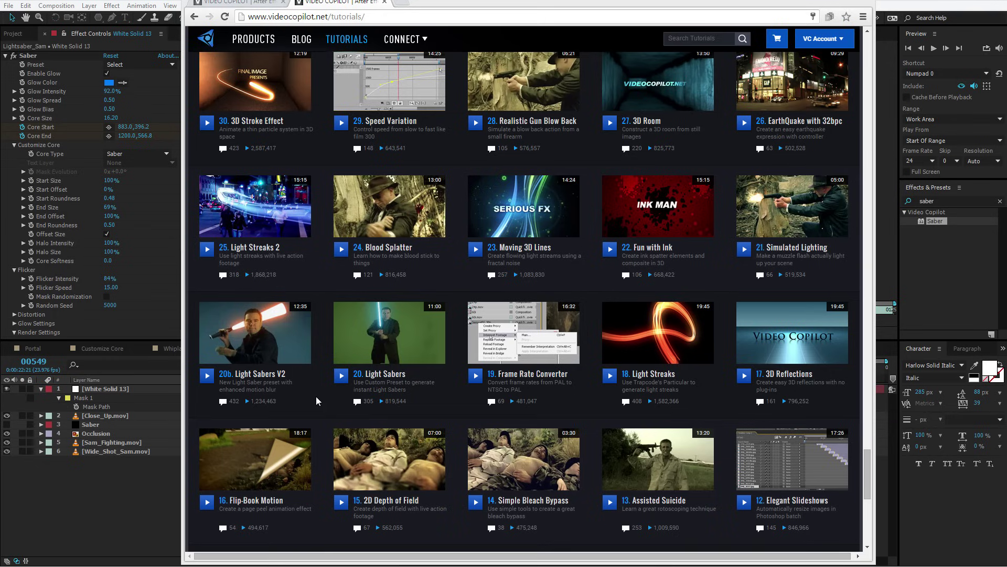
pyautogui.click(289, 393)
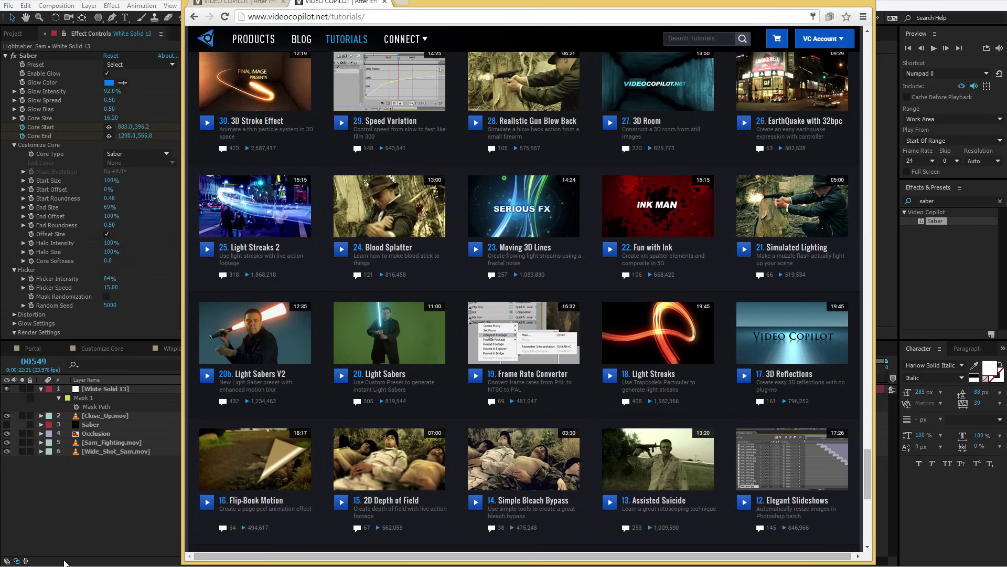
pyautogui.click(114, 482)
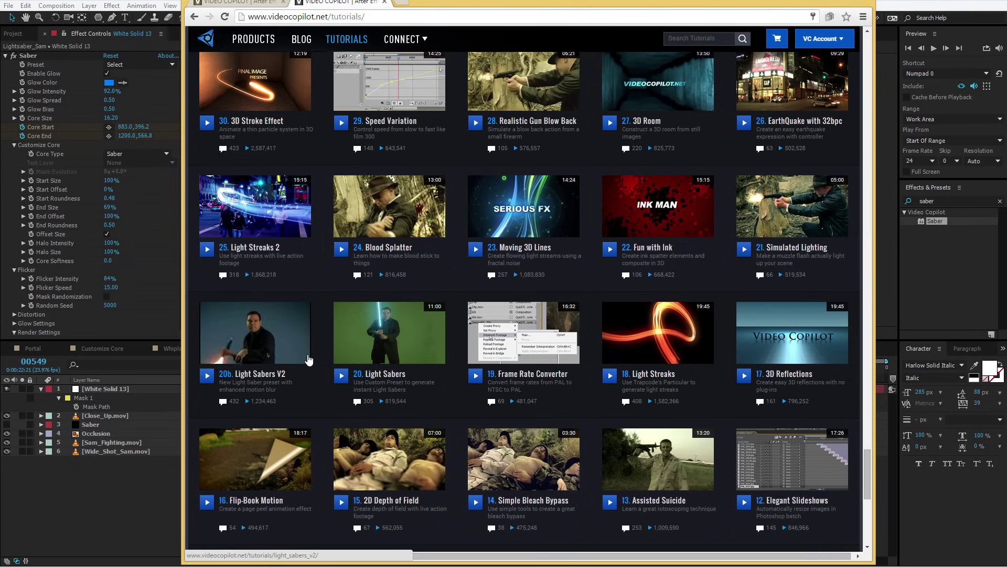
pyautogui.scroll(15, 458, 328)
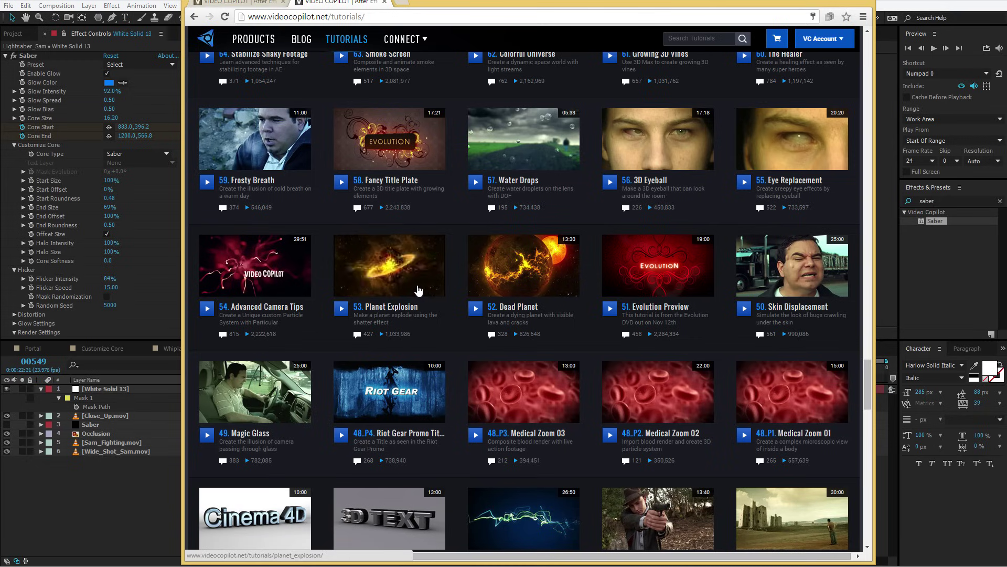
pyautogui.moveTo(413, 292)
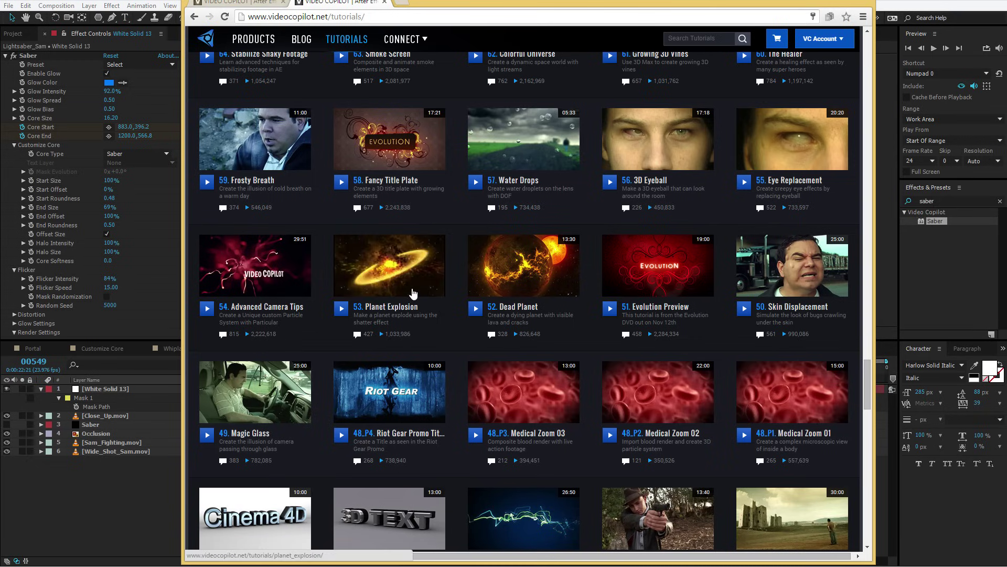